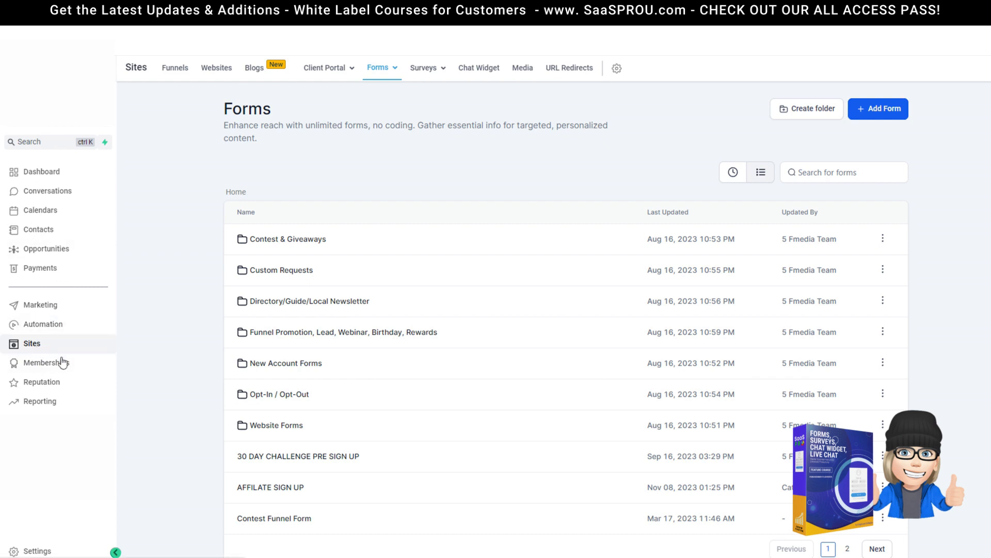
Step: Add a new form from scratch, opening blank Form 33 in the builder
{"action": "mouse_move", "coordinate": [377, 64]}
{"action": "mouse_move", "coordinate": [390, 71]}
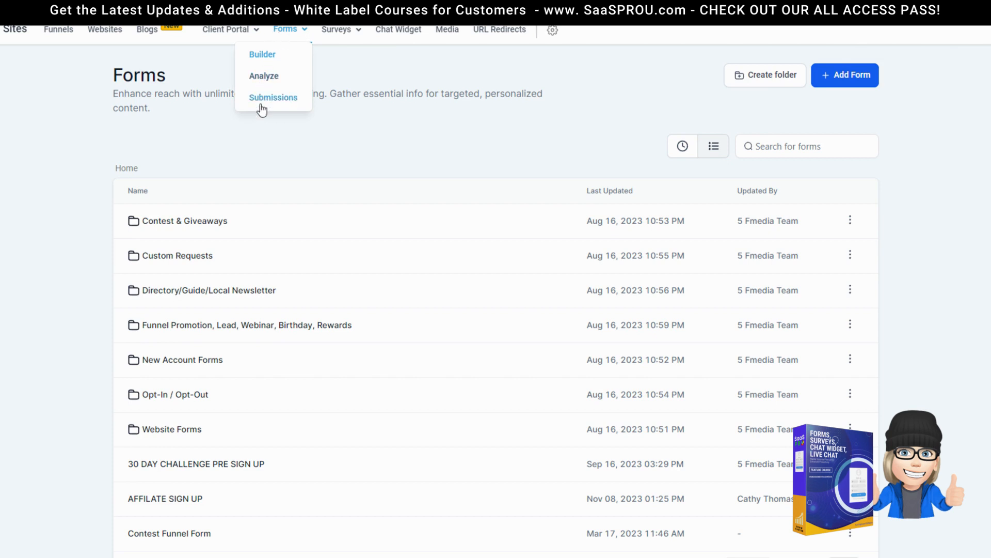
{"action": "mouse_move", "coordinate": [337, 30]}
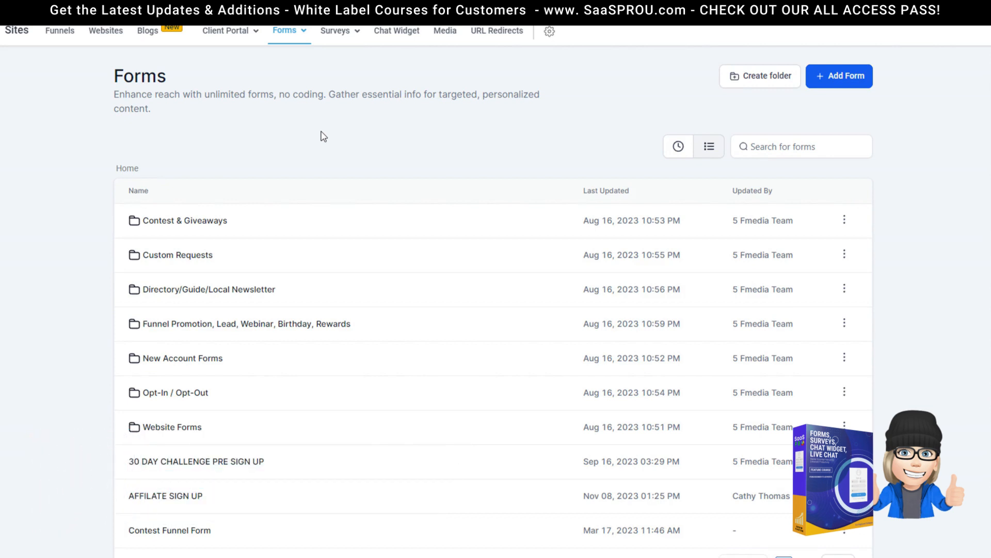
{"action": "mouse_move", "coordinate": [289, 36]}
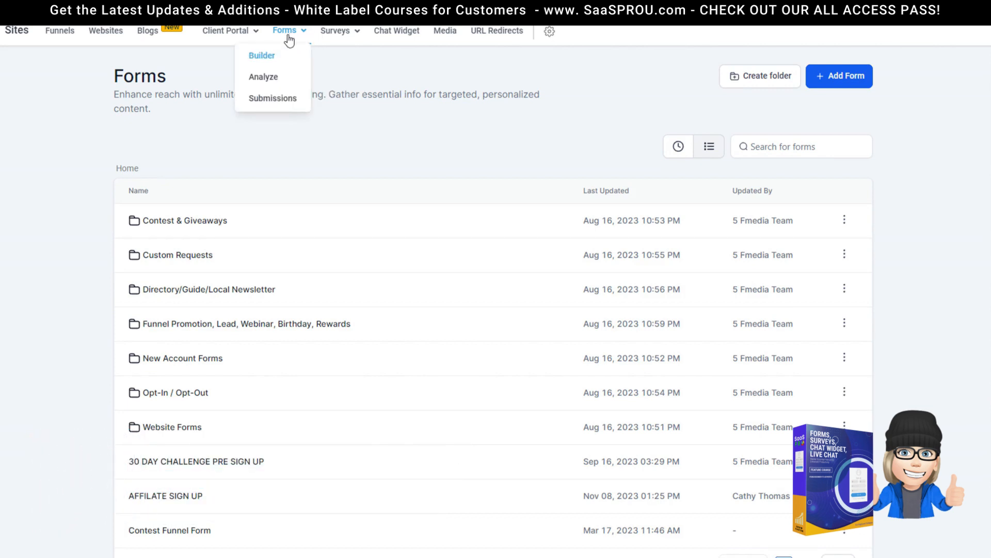
{"action": "mouse_move", "coordinate": [216, 35]}
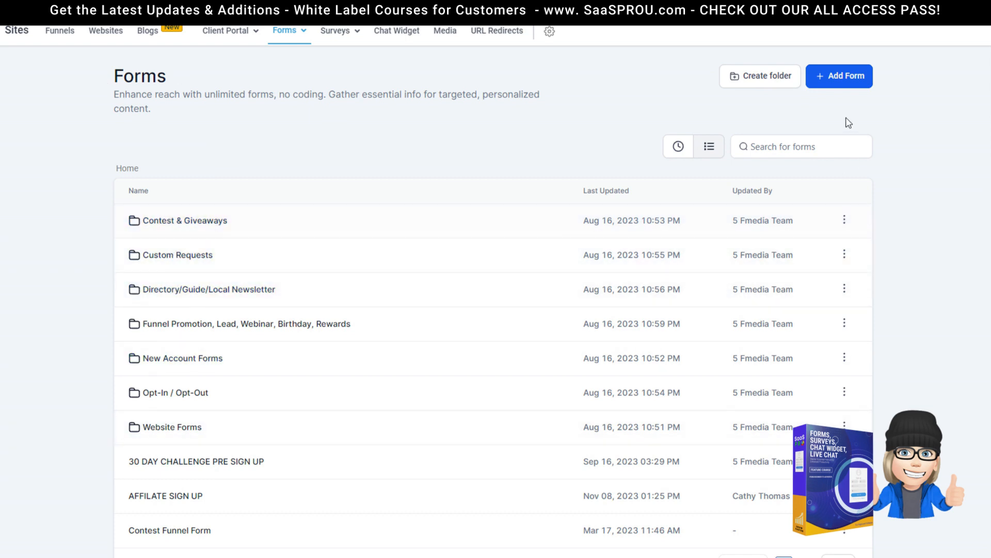
{"action": "left_click", "coordinate": [843, 85]}
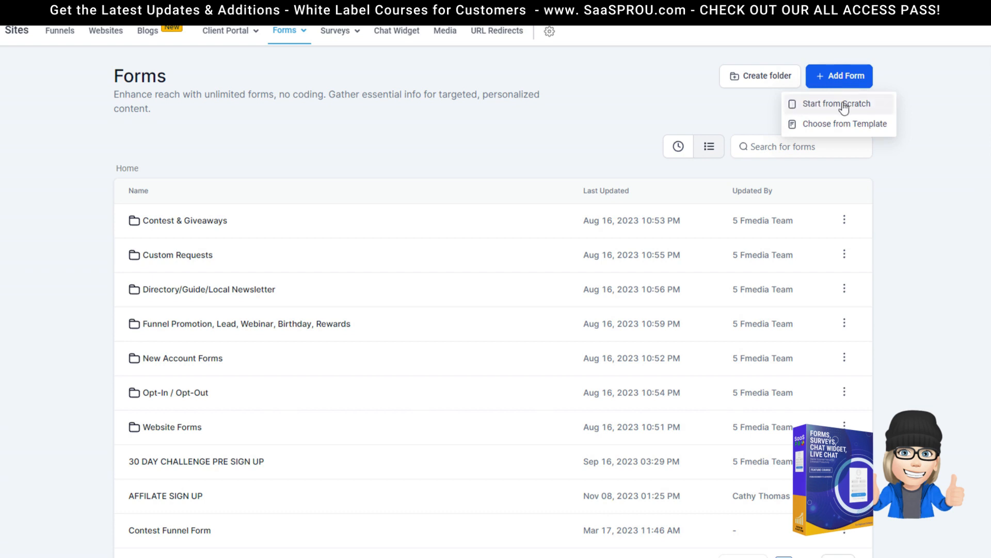
{"action": "left_click", "coordinate": [294, 36]}
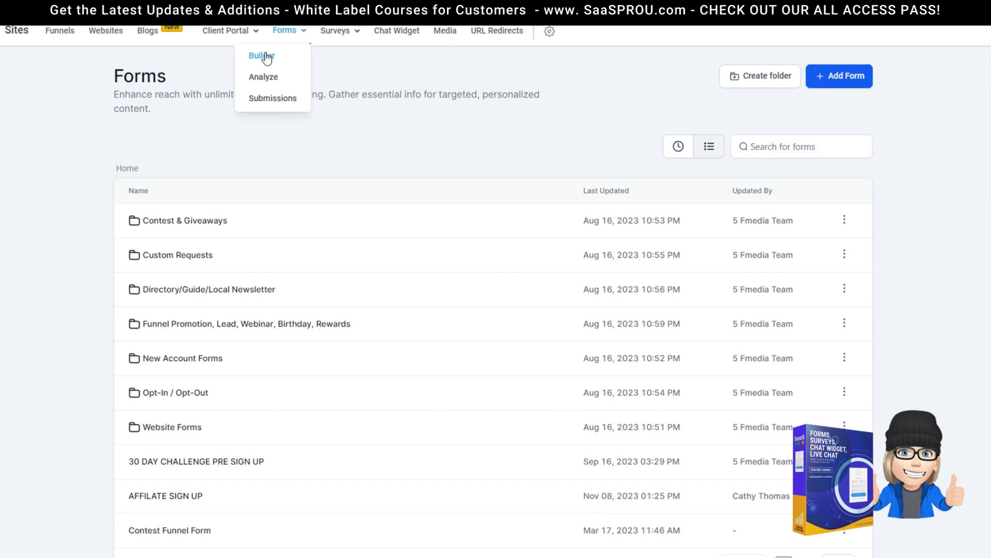
{"action": "left_click", "coordinate": [839, 77]}
{"action": "left_click", "coordinate": [824, 104]}
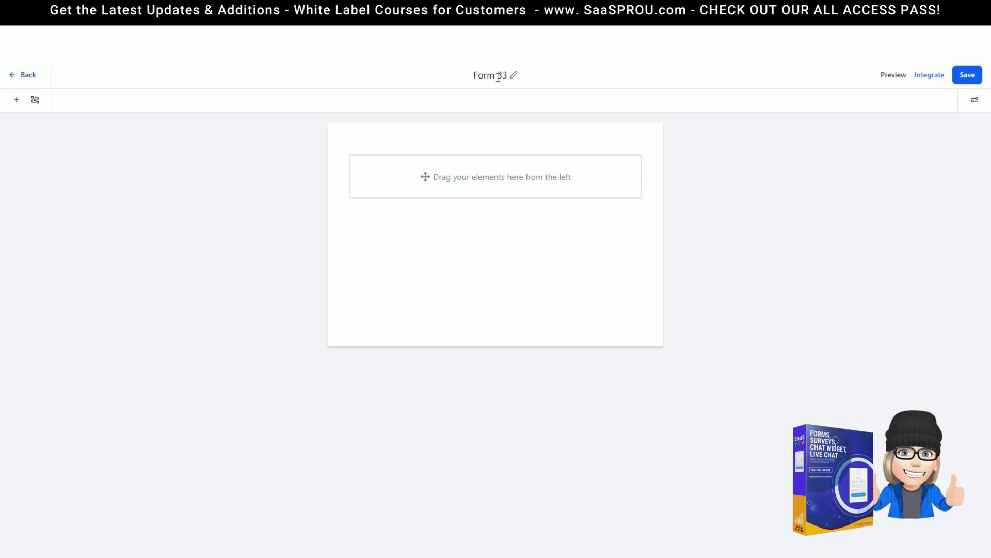
Step: Rename the form from Form 33 to 'contact us'
{"action": "left_click", "coordinate": [513, 76]}
{"action": "mouse_move", "coordinate": [488, 80]}
{"action": "left_mouse_down"}
{"action": "mouse_move", "coordinate": [526, 78]}
{"action": "mouse_move", "coordinate": [481, 75]}
{"action": "left_mouse_up"}
{"action": "key", "text": "ctrl+a"}
{"action": "type", "text": "contact us"}
{"action": "key", "text": "Return"}
Step: Glance at the Integrate settings, then save the form
{"action": "left_click", "coordinate": [928, 77]}
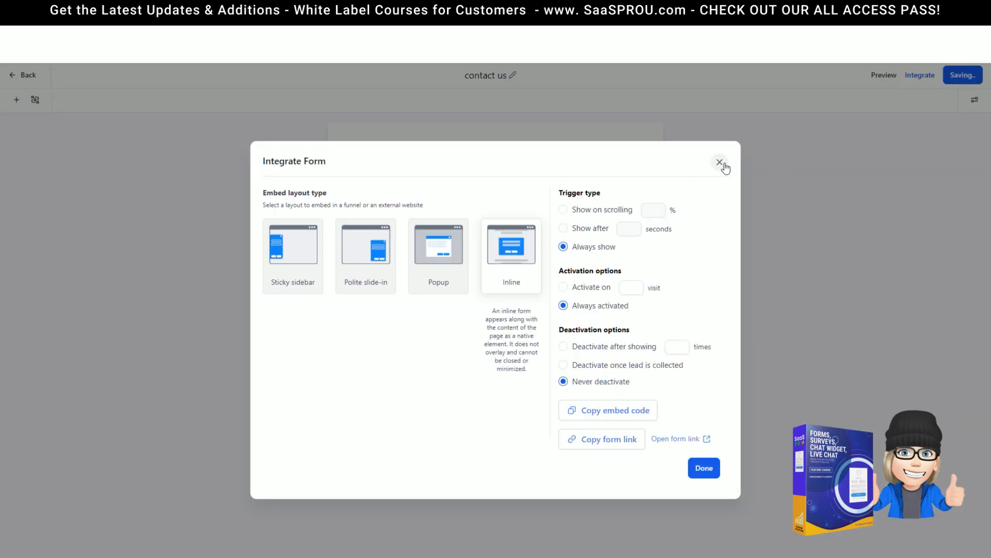
{"action": "left_click", "coordinate": [720, 163]}
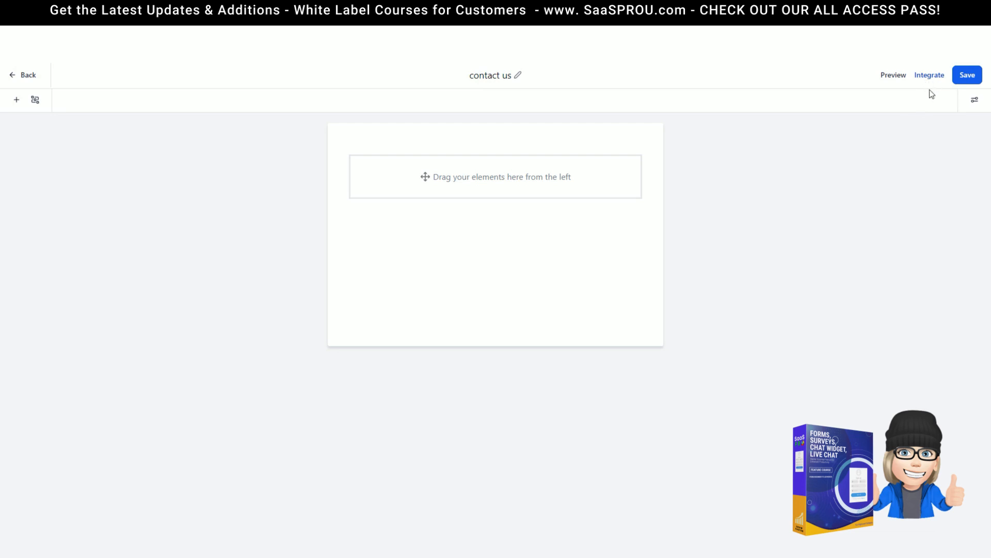
{"action": "left_click", "coordinate": [965, 81]}
Step: Show the element library, dismiss Conditional Logic unchanged, and browse the Quick Add field types
{"action": "left_click", "coordinate": [16, 102]}
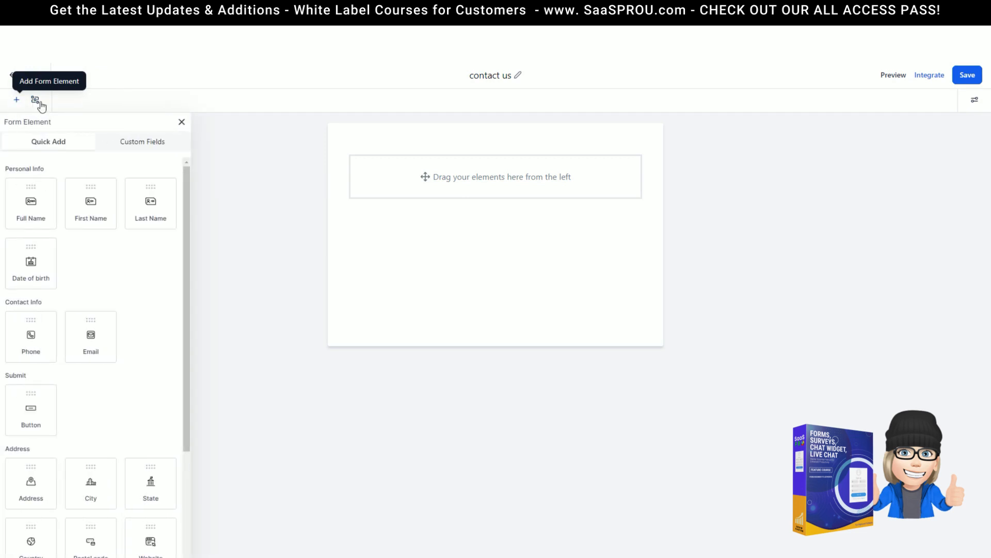
{"action": "left_click", "coordinate": [35, 101]}
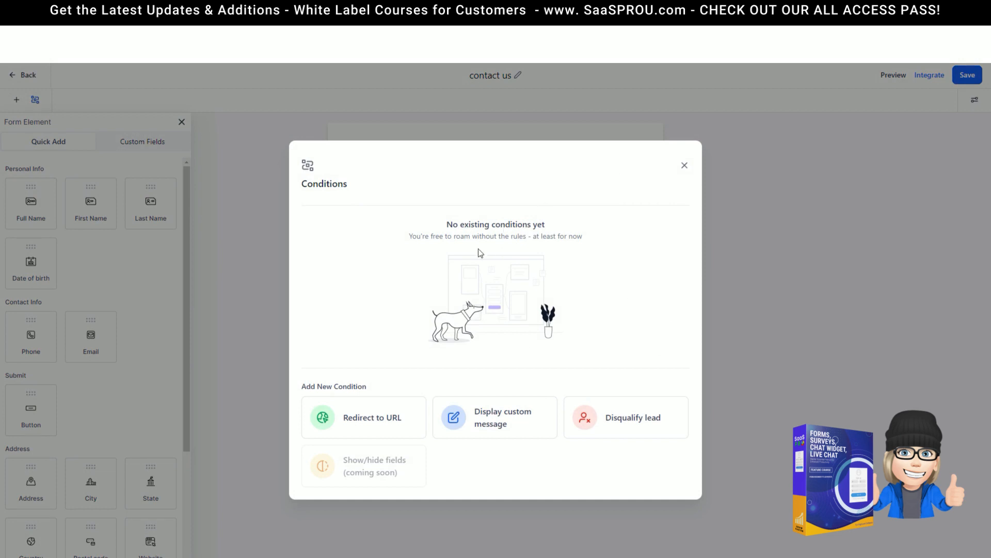
{"action": "left_click", "coordinate": [684, 166]}
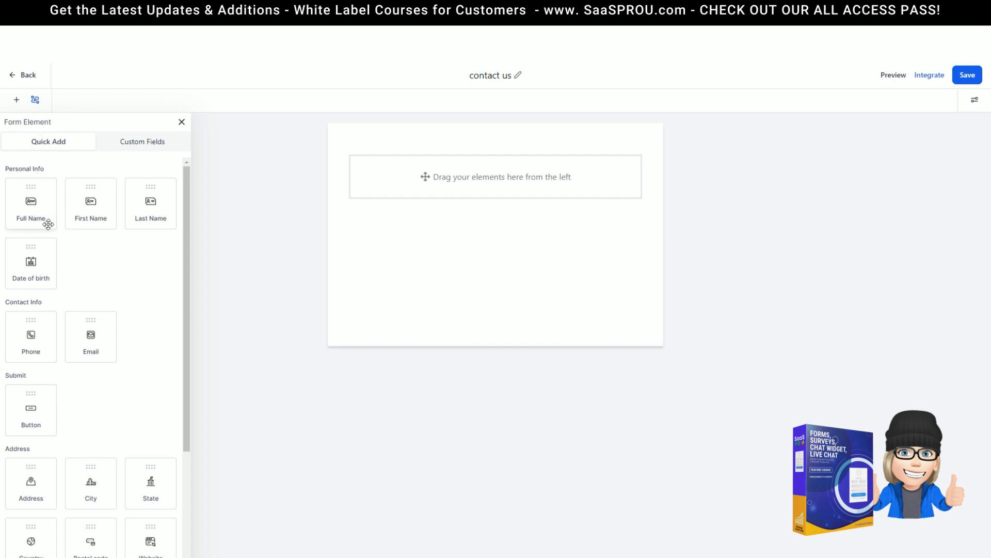
{"action": "scroll", "coordinate": [31, 361], "scroll_direction": "down", "scroll_amount": 4}
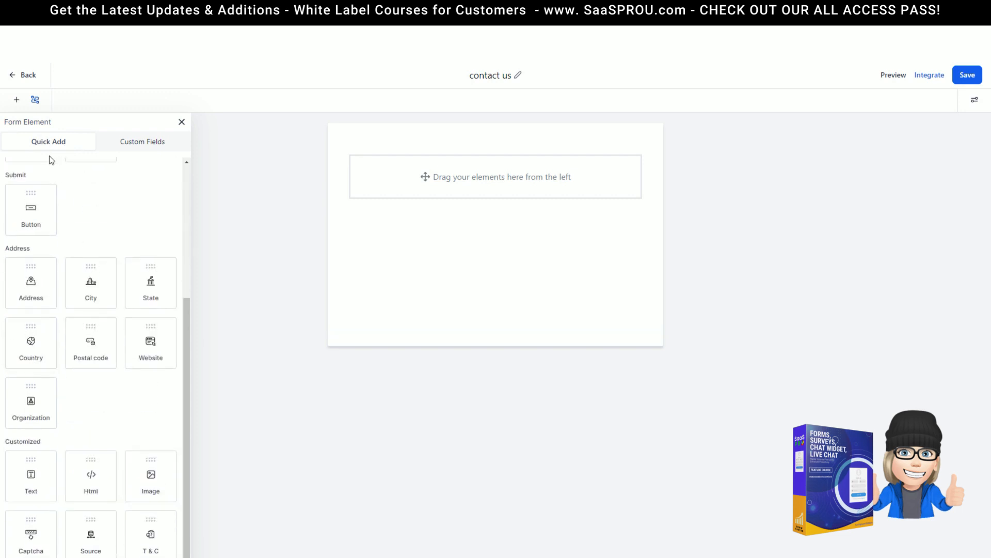
{"action": "scroll", "coordinate": [78, 348], "scroll_direction": "up", "scroll_amount": 4}
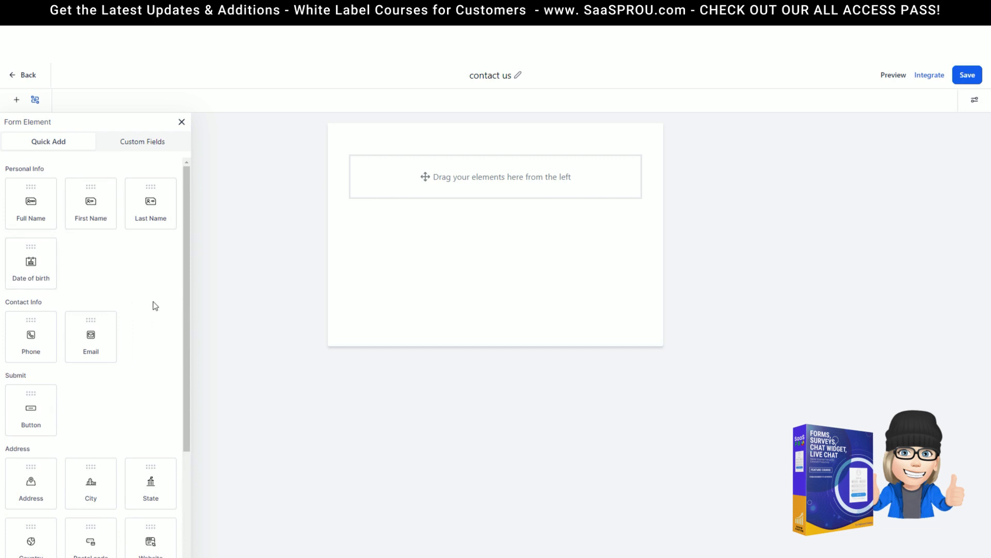
{"action": "scroll", "coordinate": [150, 231], "scroll_direction": "down", "scroll_amount": 3}
{"action": "scroll", "coordinate": [148, 232], "scroll_direction": "up", "scroll_amount": 2}
{"action": "scroll", "coordinate": [154, 312], "scroll_direction": "down", "scroll_amount": 2}
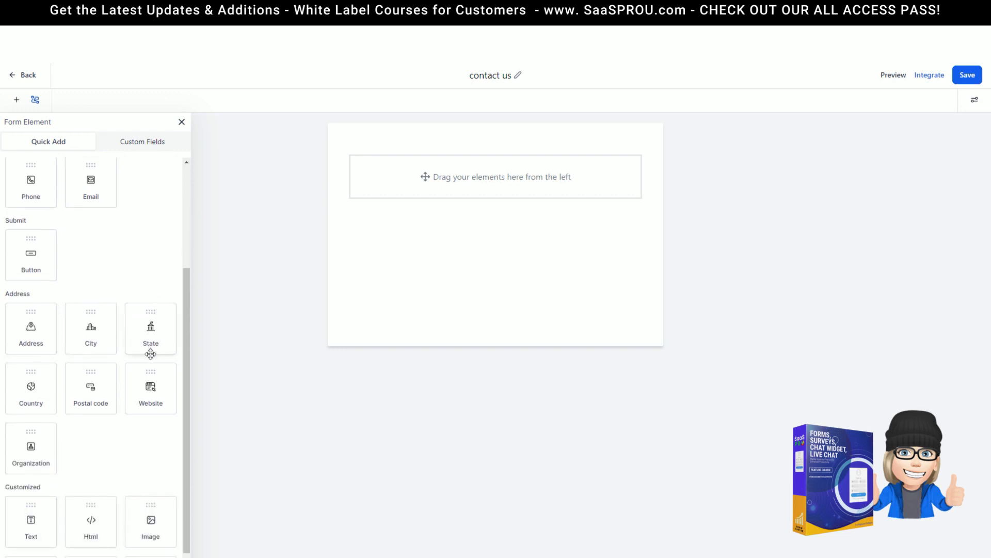
{"action": "scroll", "coordinate": [23, 453], "scroll_direction": "down", "scroll_amount": 1}
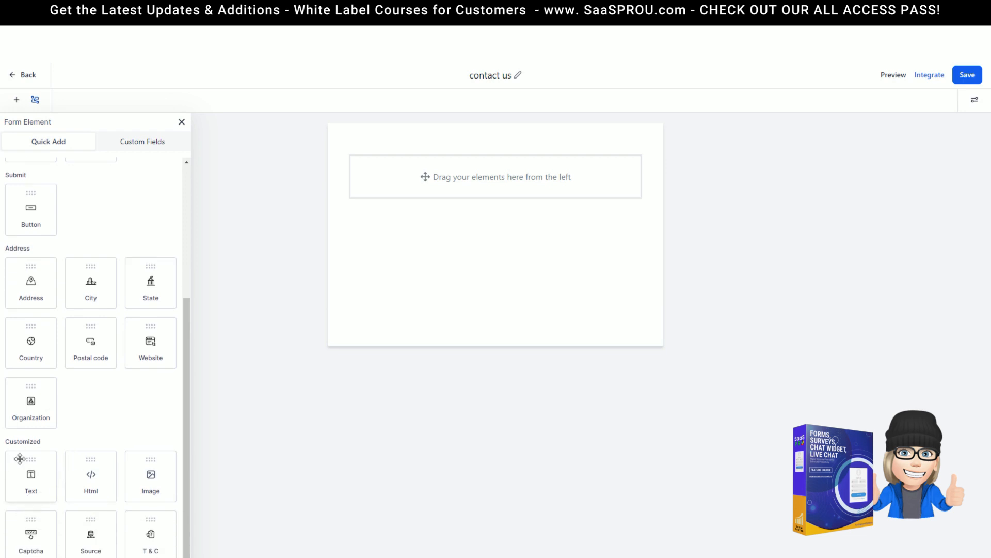
{"action": "scroll", "coordinate": [107, 450], "scroll_direction": "up", "scroll_amount": 1}
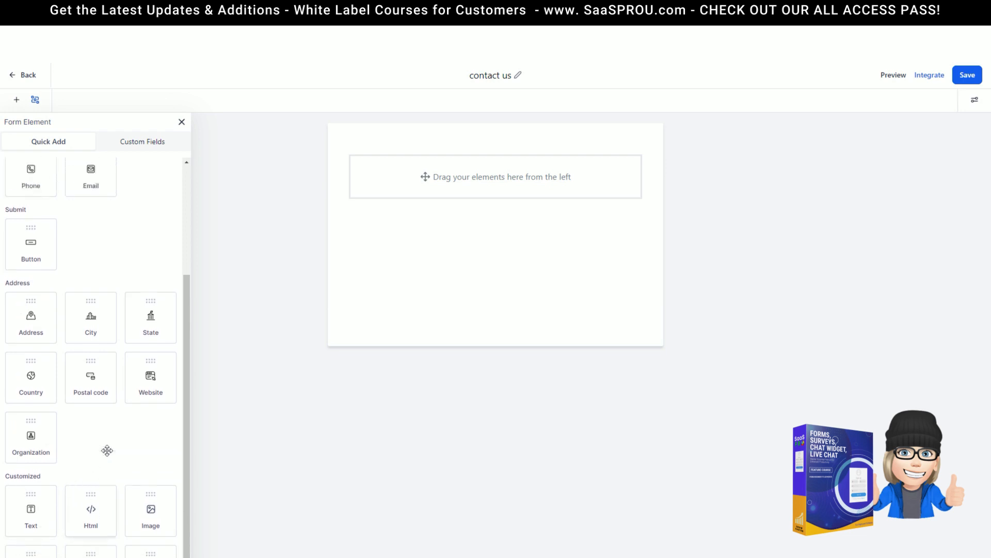
{"action": "scroll", "coordinate": [71, 307], "scroll_direction": "up", "scroll_amount": 4}
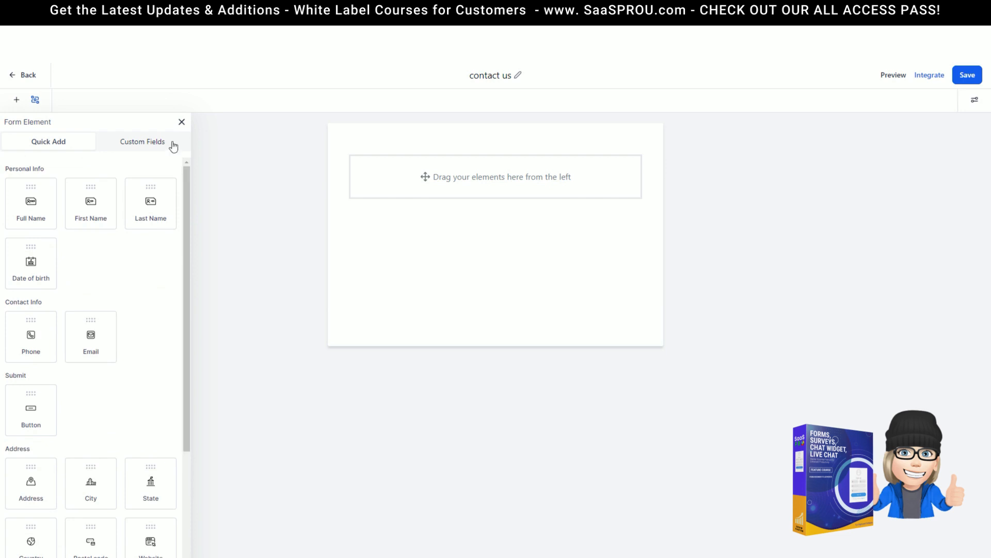
Step: Start a new custom field of the single-choice dropdown type
{"action": "left_click", "coordinate": [133, 144]}
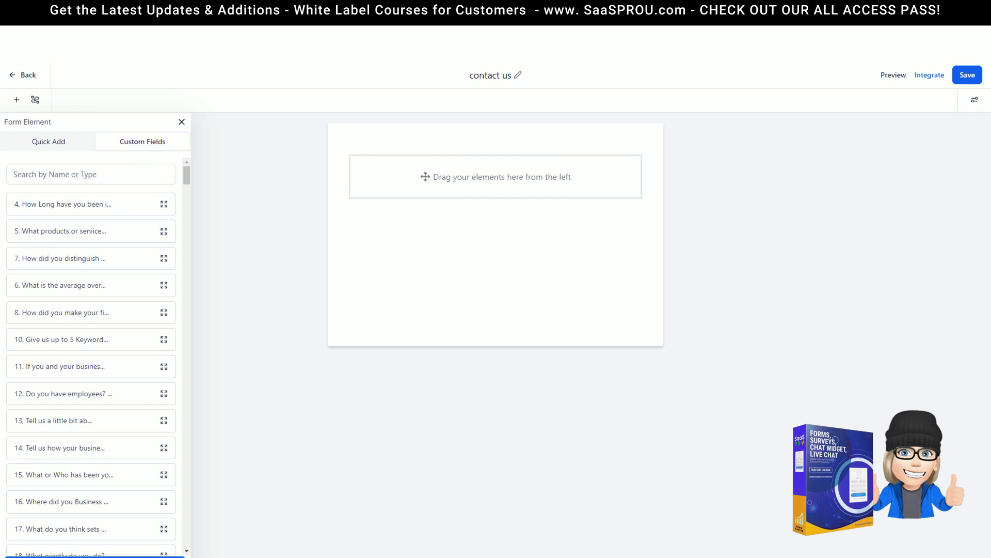
{"action": "left_click", "coordinate": [95, 556]}
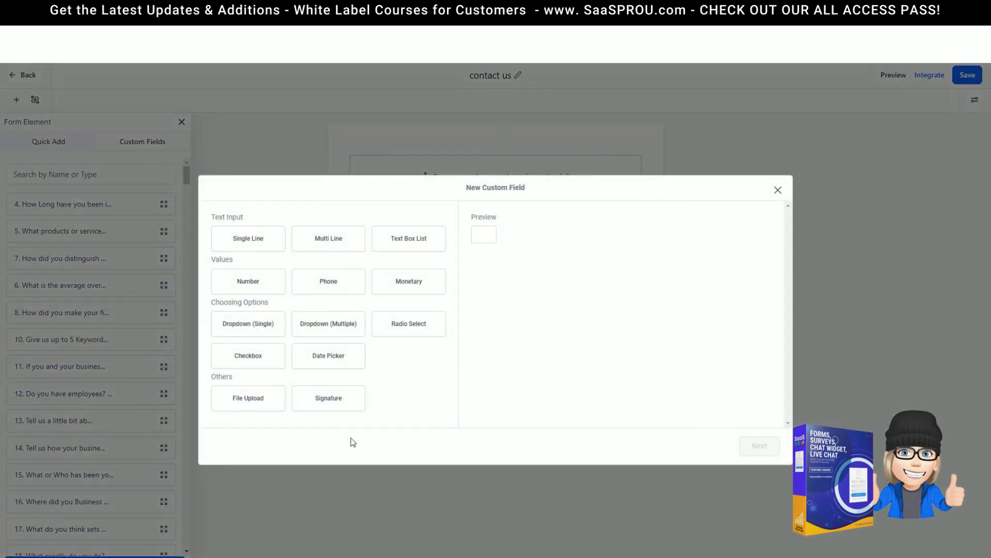
{"action": "left_click", "coordinate": [250, 330]}
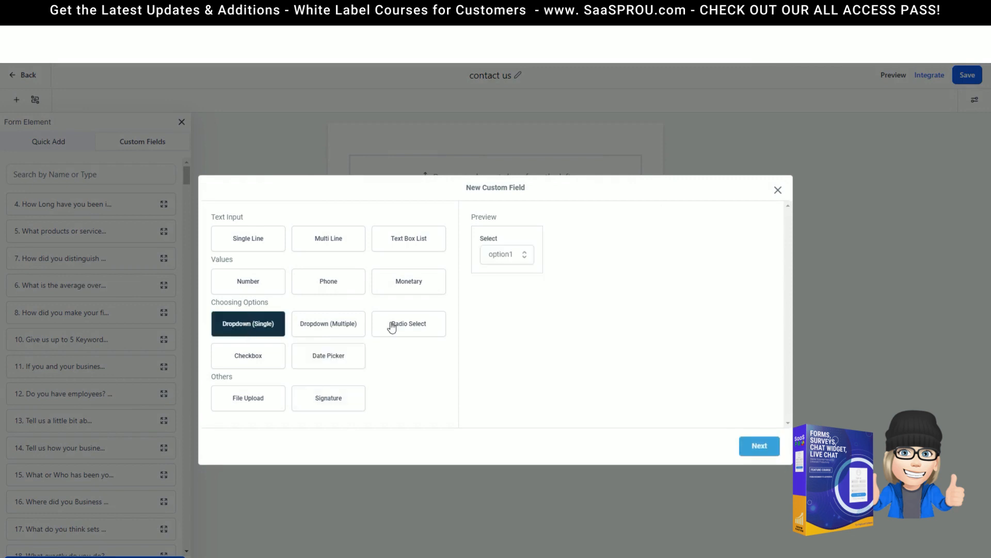
{"action": "left_click", "coordinate": [762, 446]}
Step: Name the custom field 'How Did You Hear About Us?'
{"action": "left_click", "coordinate": [279, 273]}
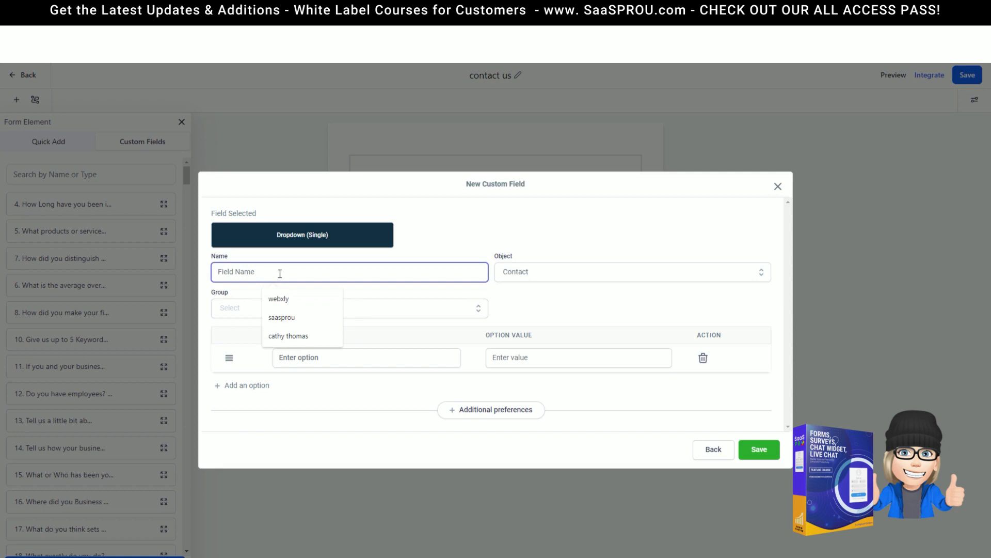
{"action": "type", "text": "How Did You Hear"}
{"action": "key", "text": "BackSpace"}
{"action": "key", "text": "BackSpace"}
{"action": "key", "text": "BackSpace"}
{"action": "type", "text": "ear About Us?"}
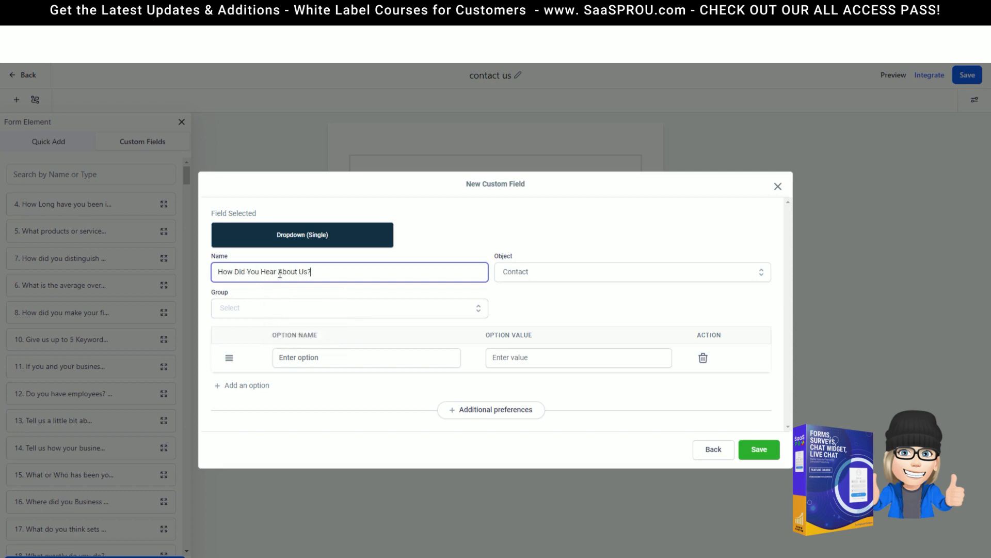
Step: Add the dropdown options referral, google, facebook and event
{"action": "left_click", "coordinate": [310, 359]}
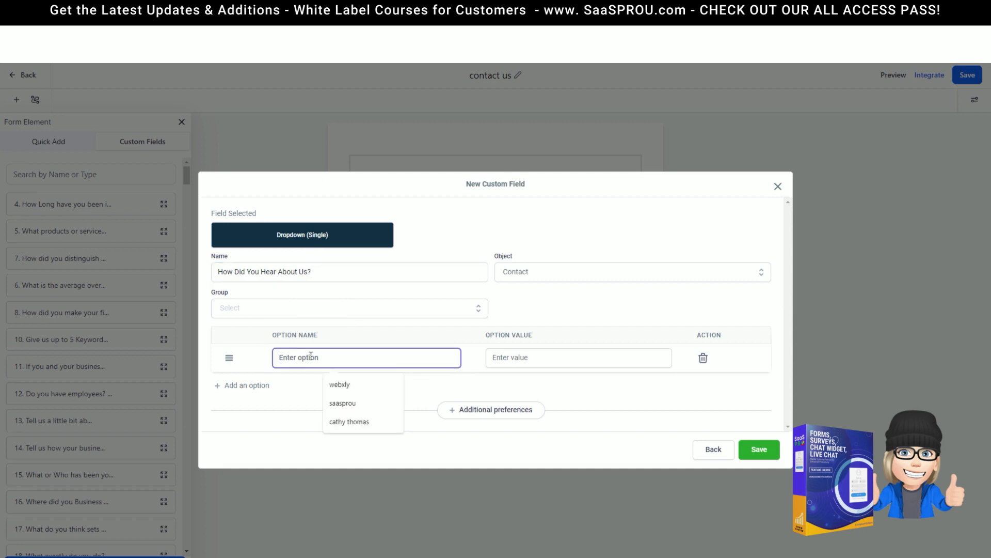
{"action": "type", "text": "referral"}
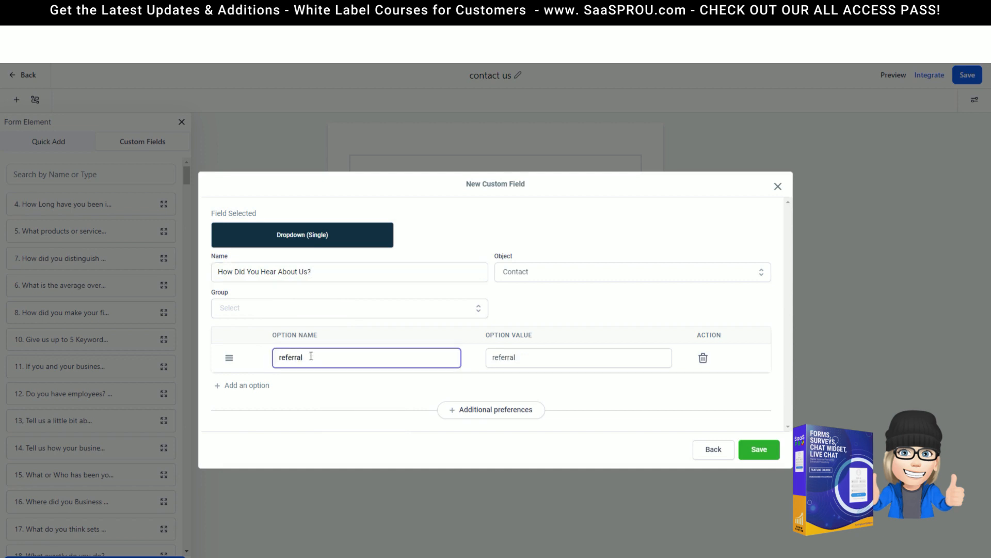
{"action": "left_click", "coordinate": [252, 388]}
{"action": "type", "text": "google"}
{"action": "key", "text": "Return"}
{"action": "type", "text": "facebook"}
{"action": "key", "text": "Return"}
{"action": "type", "text": "event"}
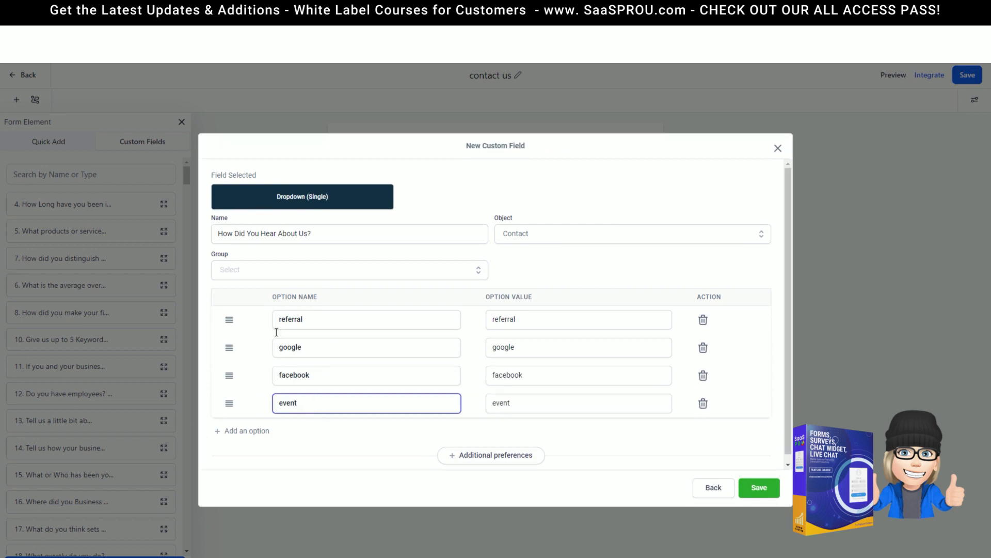
Step: File the field under the Contact group with Contact as object, and save it
{"action": "left_click", "coordinate": [239, 270]}
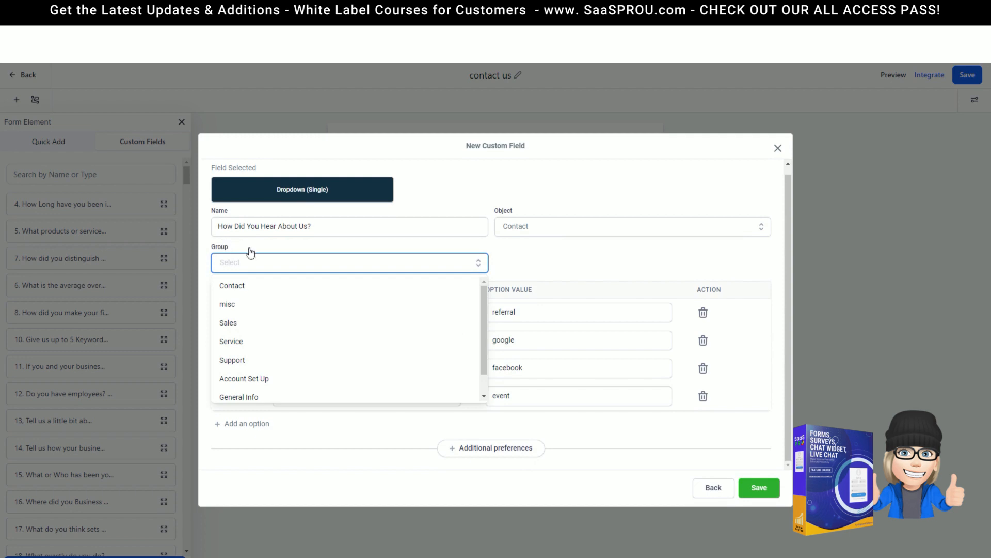
{"action": "scroll", "coordinate": [260, 367], "scroll_direction": "down", "scroll_amount": 1}
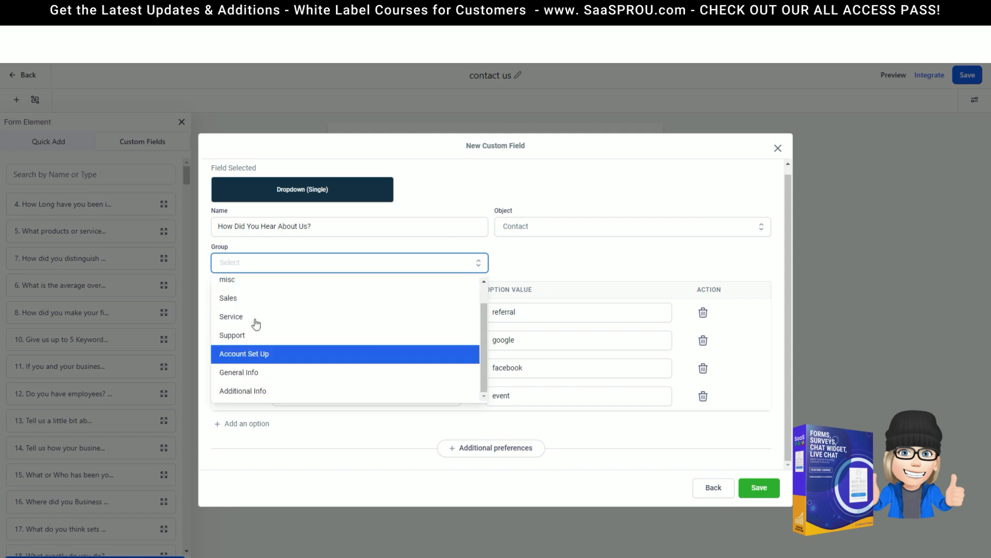
{"action": "scroll", "coordinate": [260, 297], "scroll_direction": "up", "scroll_amount": 1}
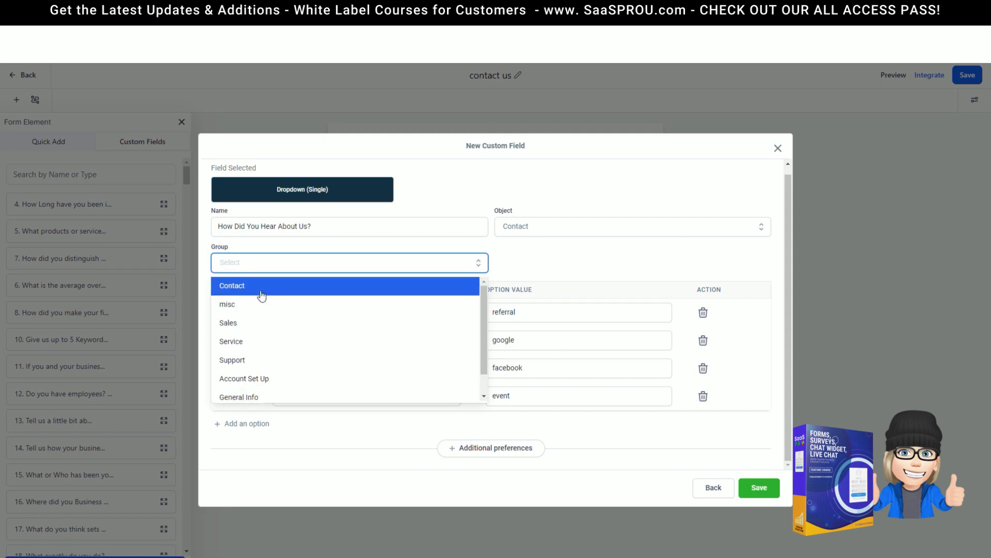
{"action": "left_click", "coordinate": [241, 289]}
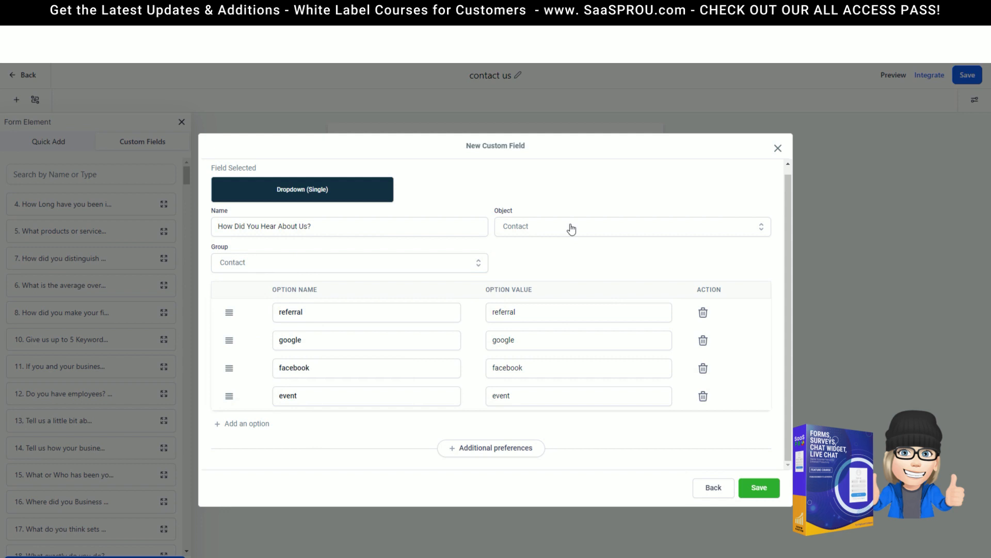
{"action": "left_click", "coordinate": [547, 235]}
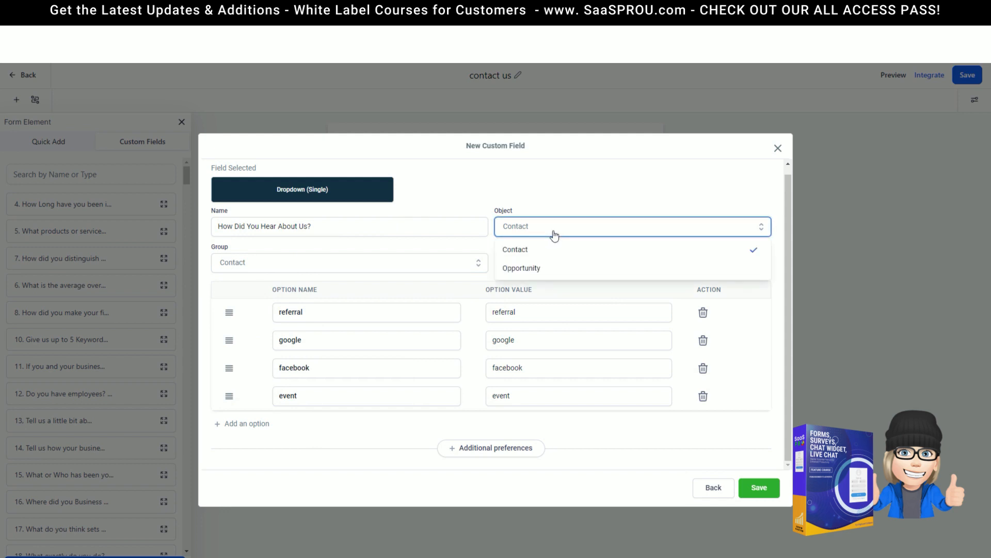
{"action": "left_click", "coordinate": [523, 252]}
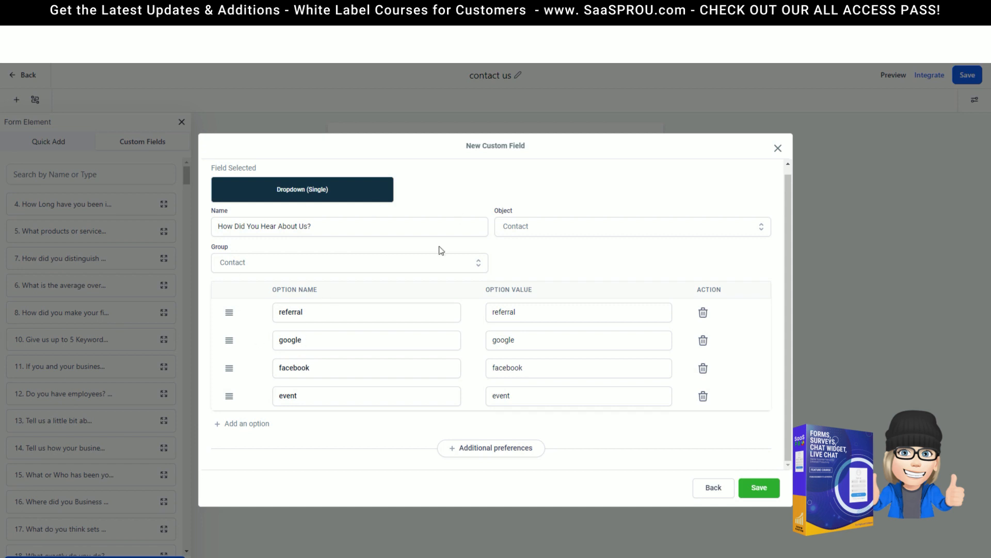
{"action": "left_click", "coordinate": [767, 498]}
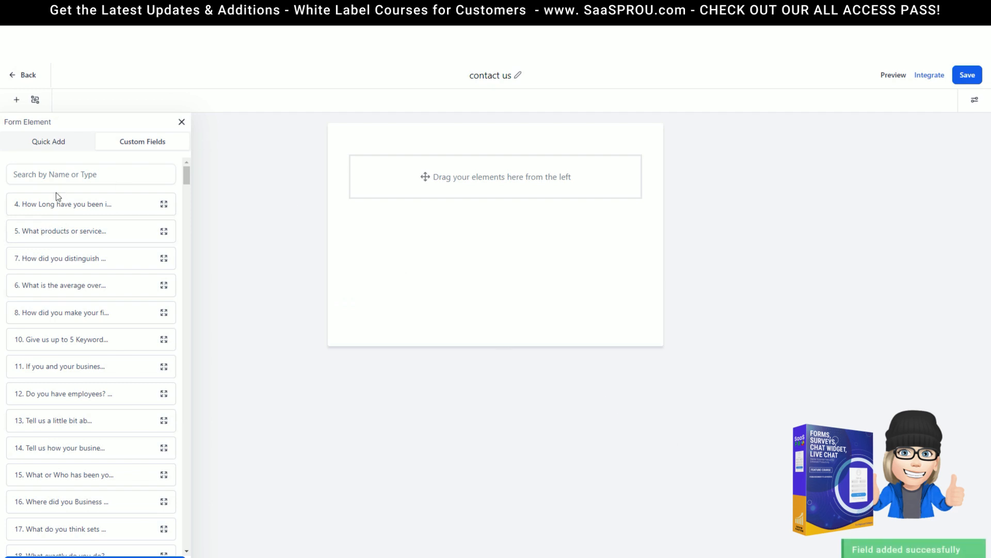
{"action": "left_click", "coordinate": [72, 174]}
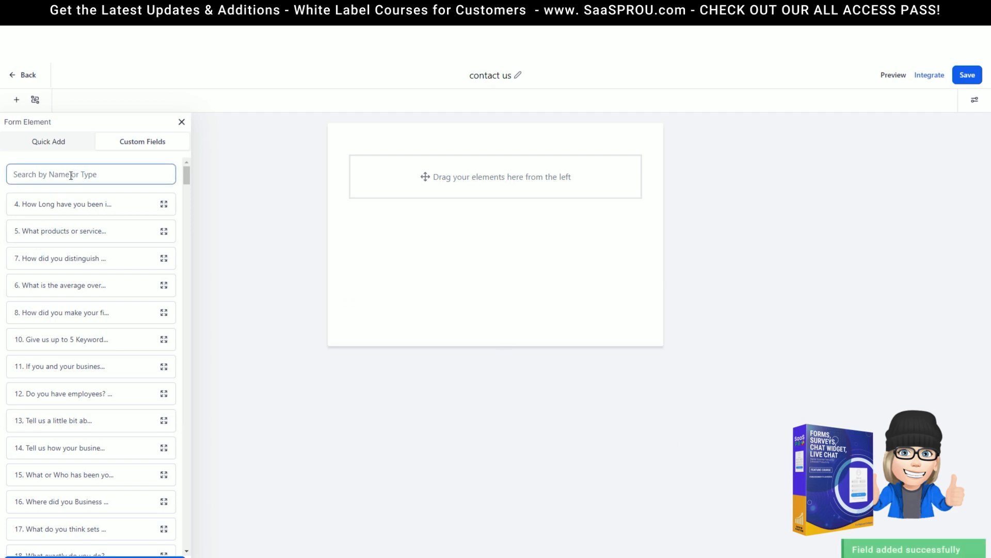
Step: Search custom fields for 'how did' and drag How Did You Hear About Us? onto the canvas
{"action": "left_click", "coordinate": [76, 175]}
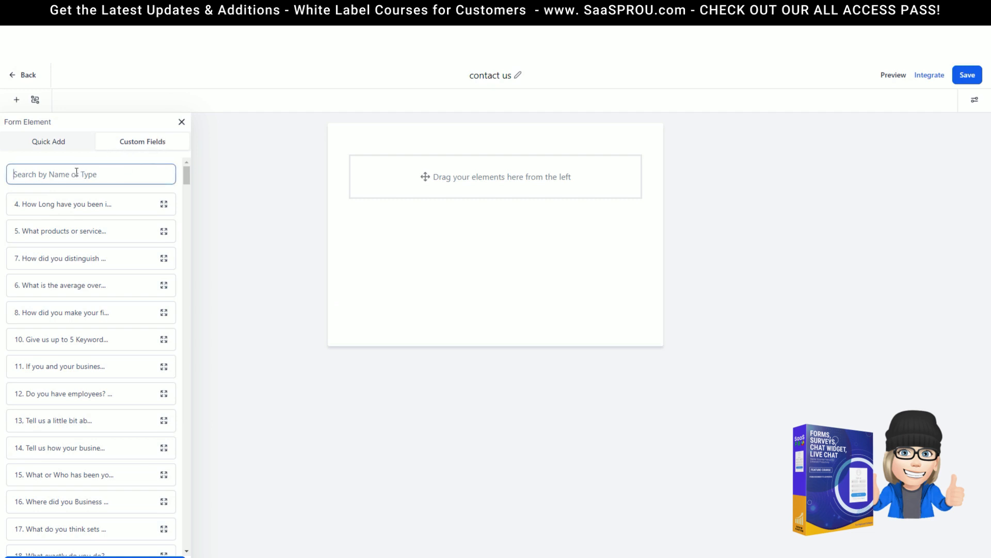
{"action": "type", "text": "how"}
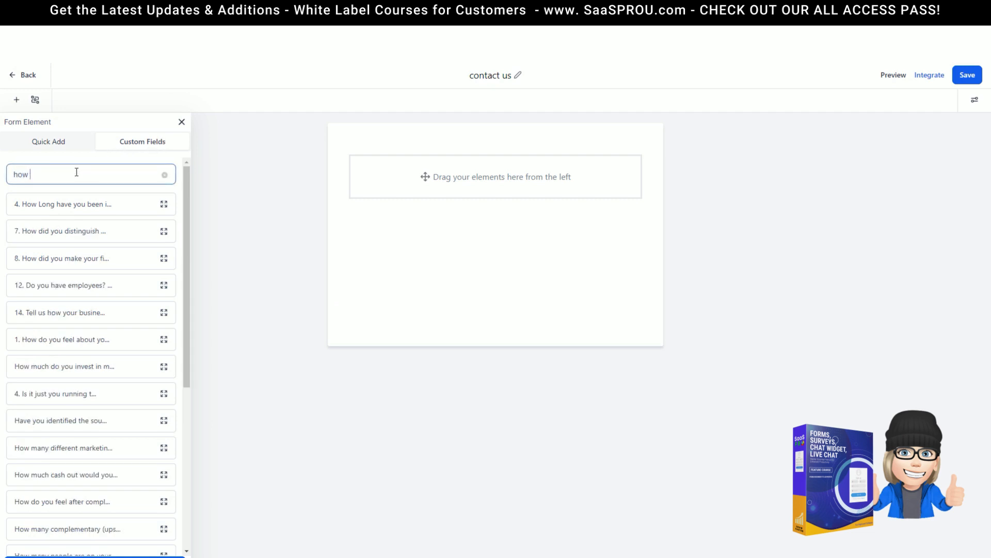
{"action": "type", "text": " did"}
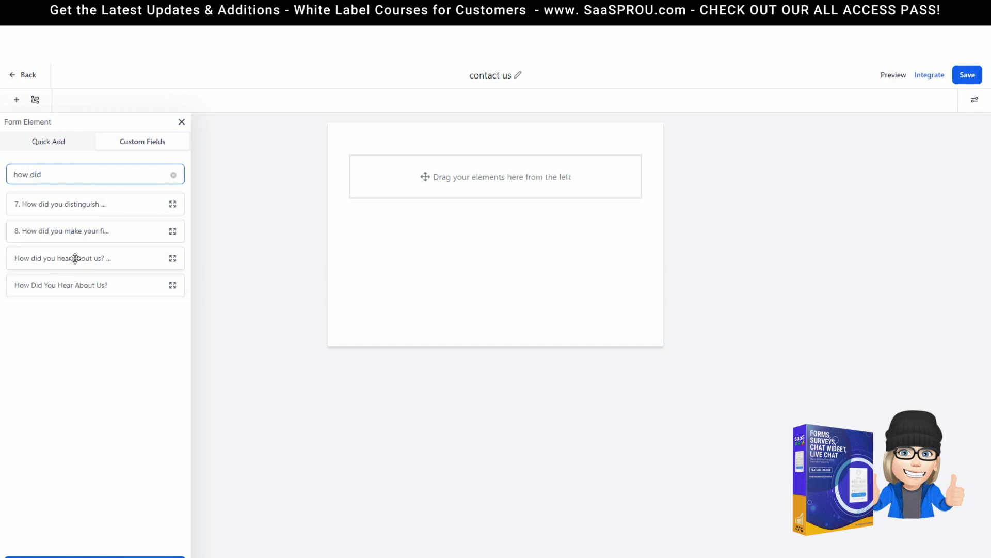
{"action": "left_click_drag", "start_coordinate": [67, 282], "coordinate": [449, 212]}
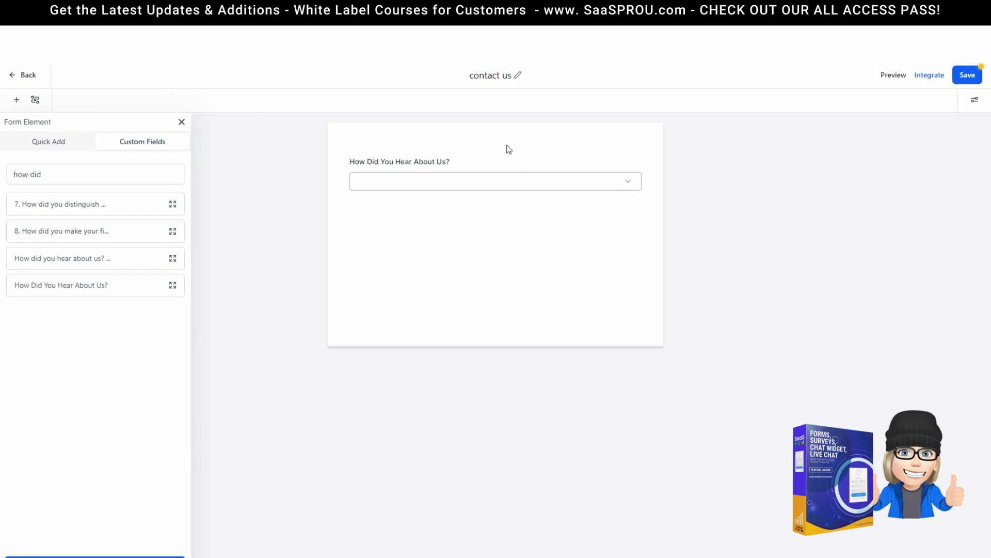
Step: Add First Name, Last Name, Phone and Email fields from Quick Add
{"action": "left_click", "coordinate": [49, 146]}
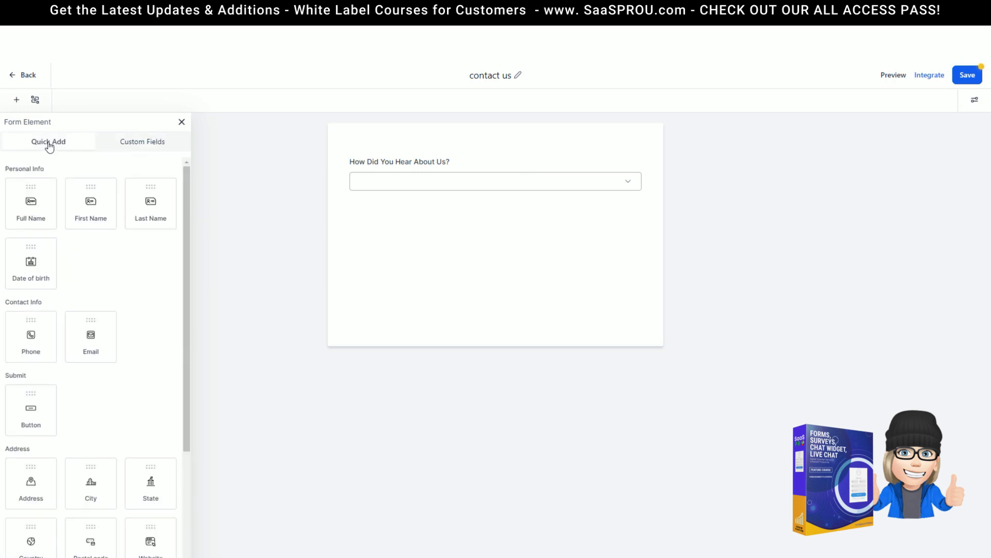
{"action": "left_click_drag", "start_coordinate": [82, 213], "coordinate": [401, 176]}
{"action": "left_click_drag", "start_coordinate": [152, 204], "coordinate": [432, 217]}
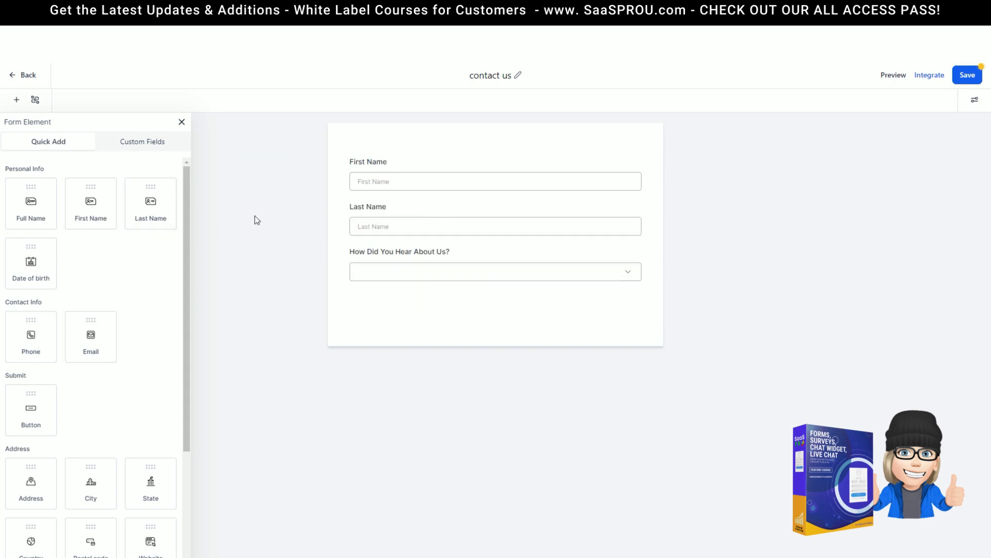
{"action": "scroll", "coordinate": [72, 305], "scroll_direction": "down", "scroll_amount": 2}
{"action": "left_click_drag", "start_coordinate": [33, 235], "coordinate": [413, 253]}
{"action": "left_click_drag", "start_coordinate": [91, 233], "coordinate": [429, 303]}
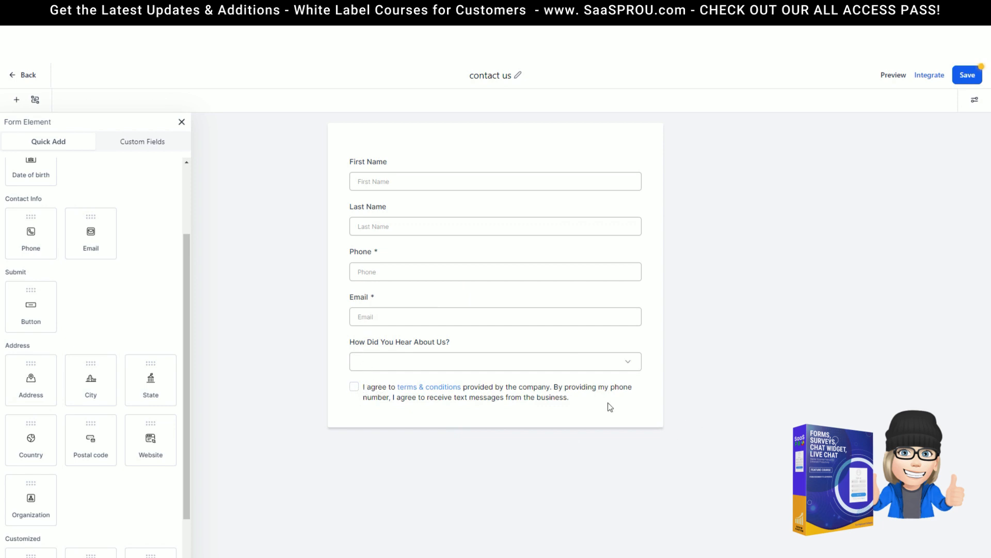
Step: Add a submit button and captcha below the dropdown, and an Image element at the top
{"action": "triple_click", "coordinate": [558, 399]}
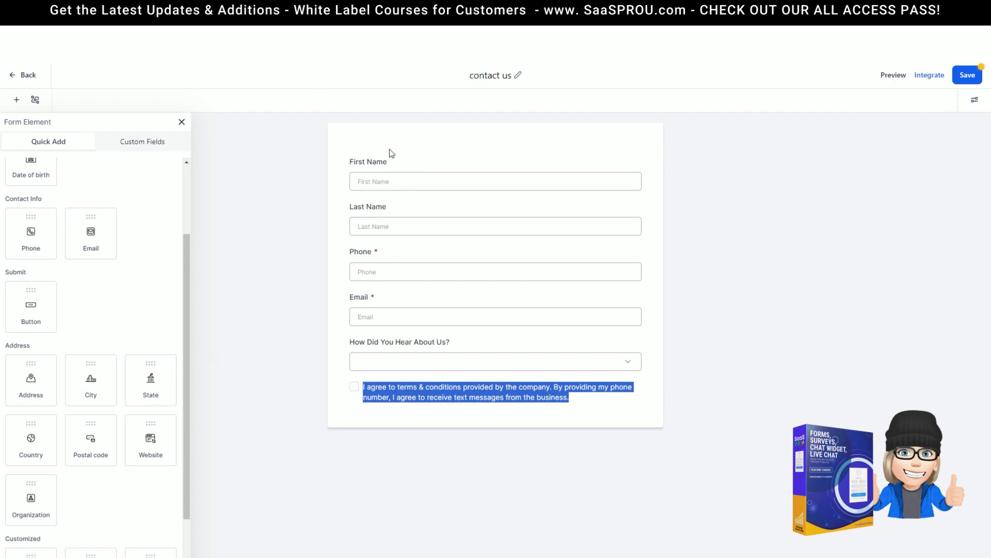
{"action": "left_click_drag", "start_coordinate": [21, 310], "coordinate": [419, 395]}
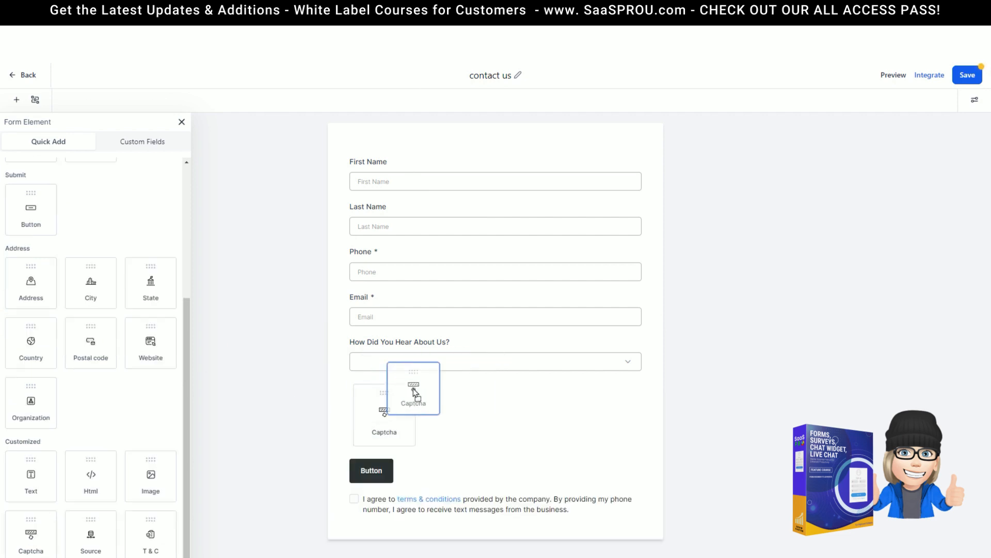
{"action": "left_click_drag", "start_coordinate": [415, 393], "coordinate": [403, 409]}
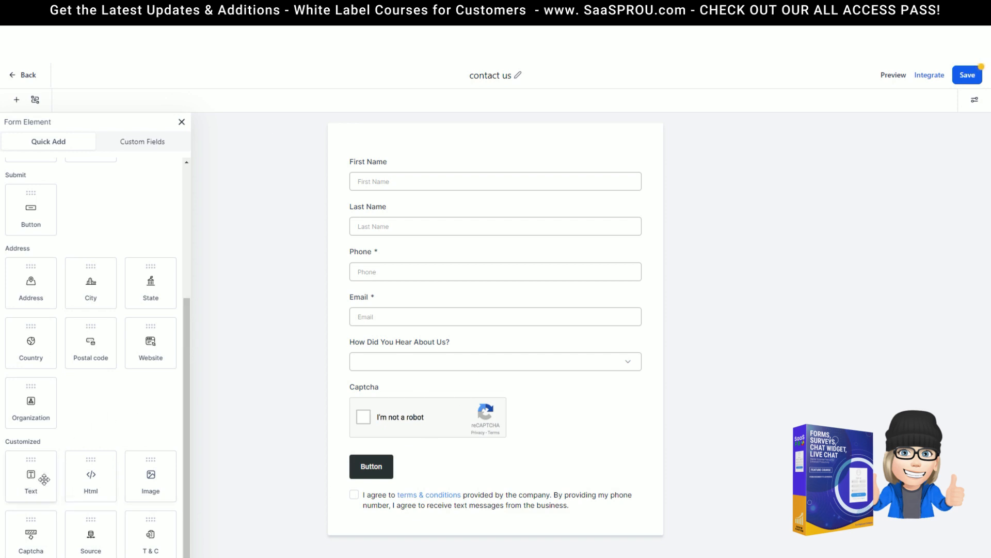
{"action": "left_click_drag", "start_coordinate": [87, 480], "coordinate": [408, 174]}
{"action": "left_click", "coordinate": [150, 479]}
Step: Upload the massage photo into the image and set its width to 250
{"action": "left_click", "coordinate": [414, 163]}
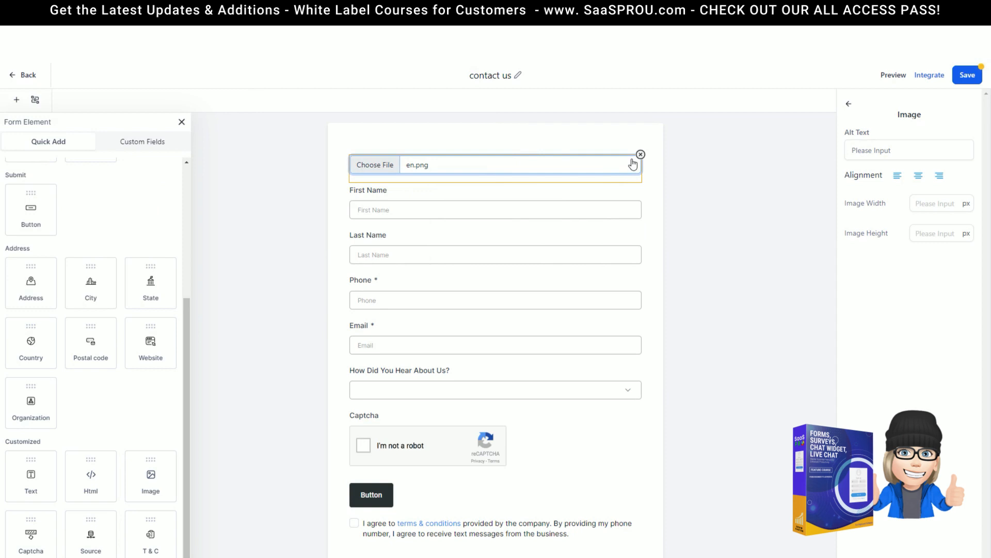
{"action": "scroll", "coordinate": [485, 408], "scroll_direction": "down", "scroll_amount": 2}
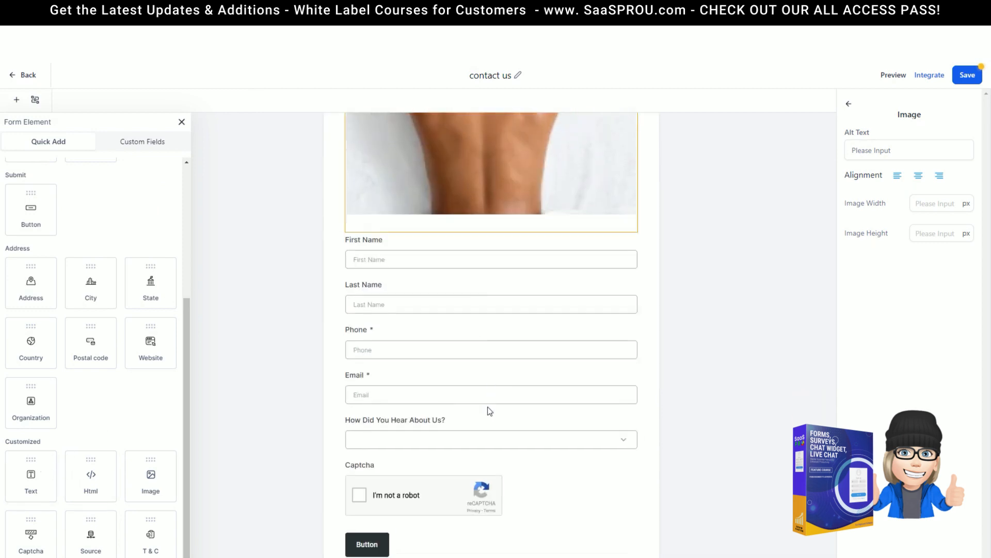
{"action": "scroll", "coordinate": [456, 222], "scroll_direction": "up", "scroll_amount": 3}
{"action": "left_click", "coordinate": [922, 197]}
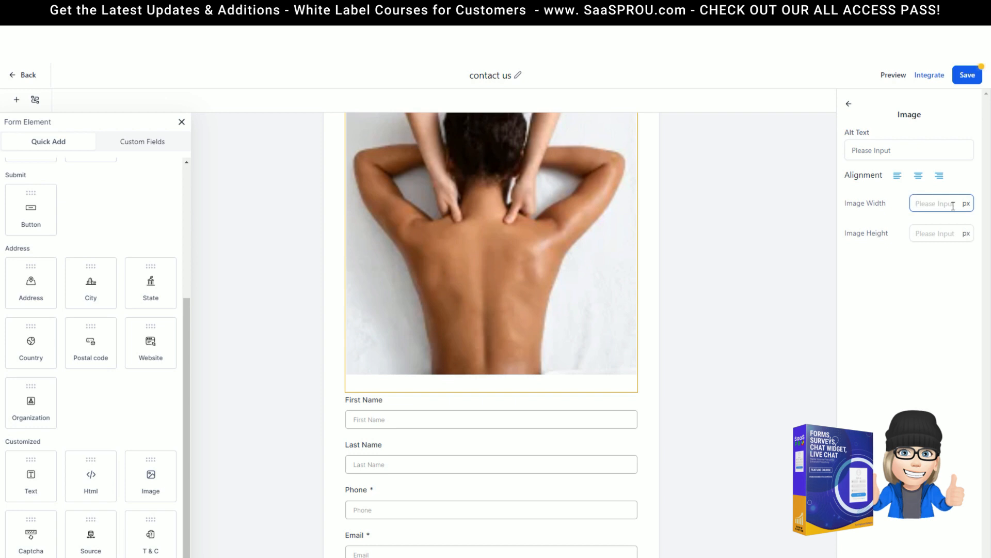
{"action": "type", "text": "250"}
{"action": "left_click", "coordinate": [289, 188]}
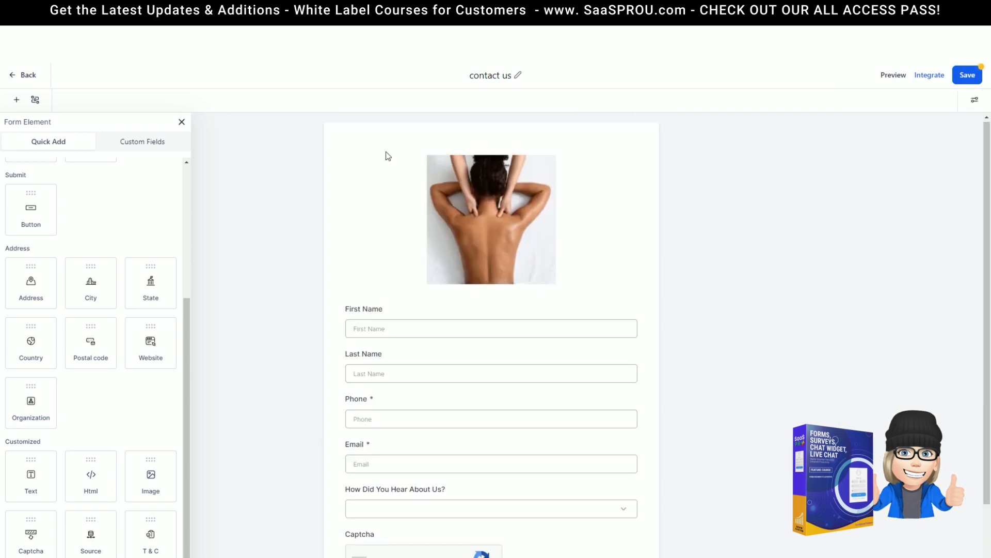
{"action": "scroll", "coordinate": [605, 310], "scroll_direction": "down", "scroll_amount": 2}
Step: Try adding source and terms elements, discard them, and close the elements panel
{"action": "left_click_drag", "start_coordinate": [91, 537], "coordinate": [535, 177]}
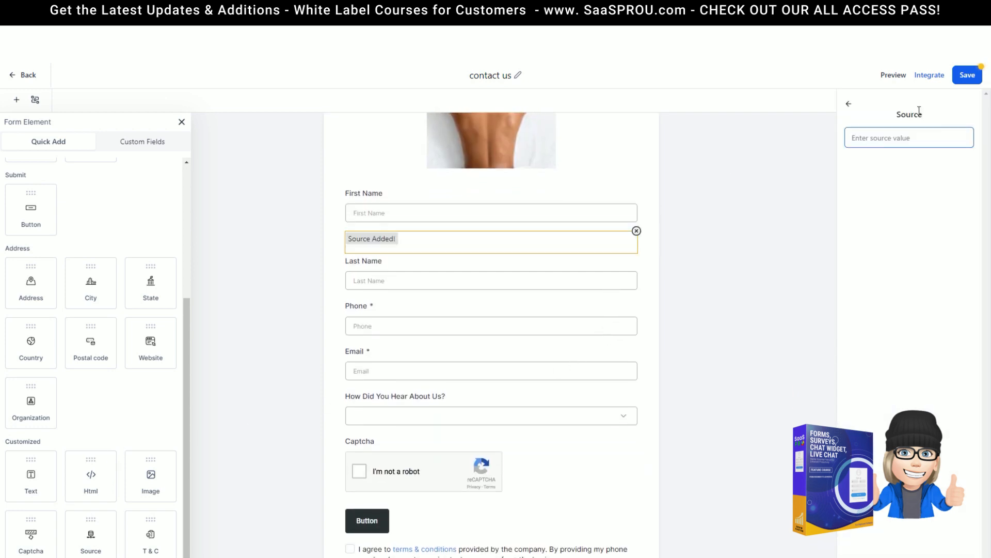
{"action": "left_click", "coordinate": [636, 231]}
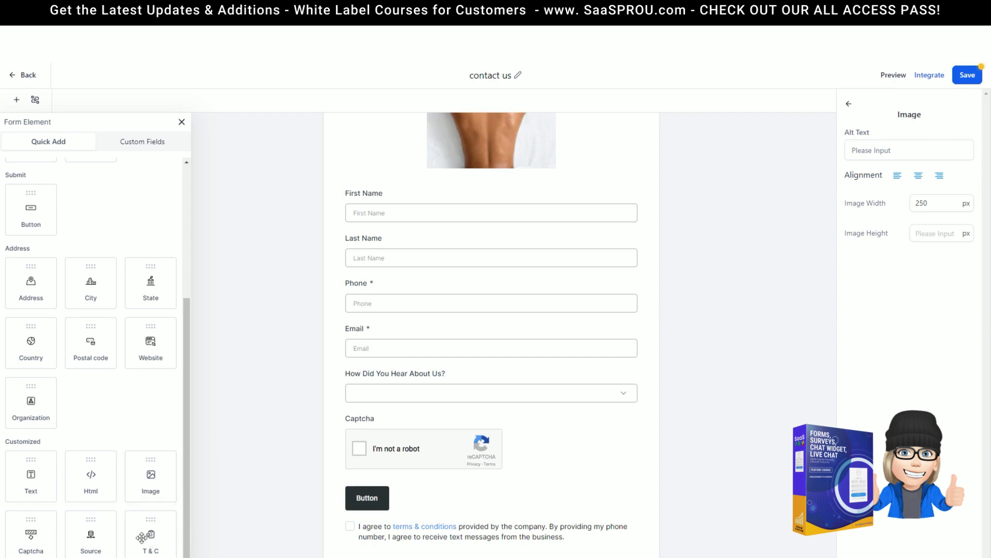
{"action": "left_click_drag", "start_coordinate": [145, 537], "coordinate": [384, 530]}
{"action": "left_click_drag", "start_coordinate": [160, 543], "coordinate": [139, 522]}
{"action": "left_click", "coordinate": [151, 150]}
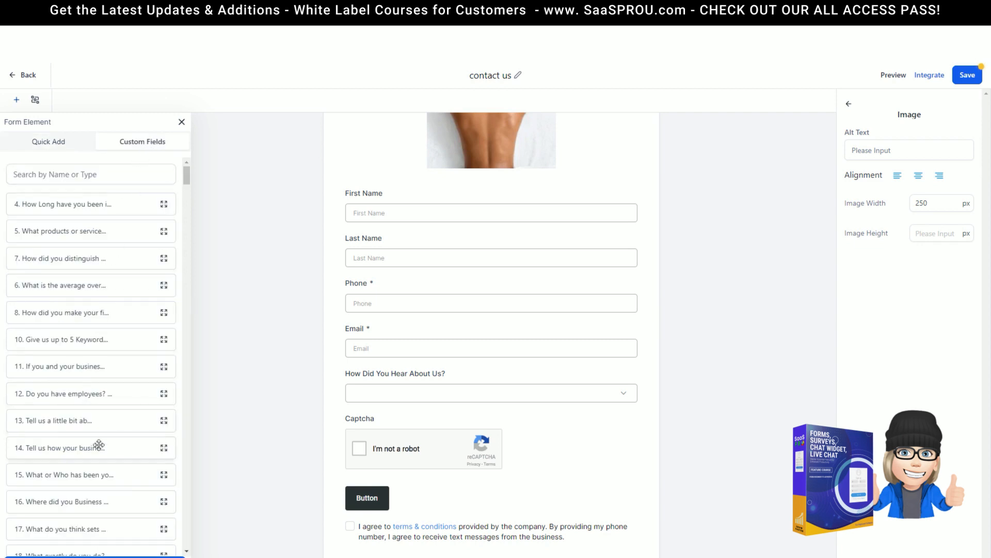
{"action": "scroll", "coordinate": [551, 286], "scroll_direction": "up", "scroll_amount": 3}
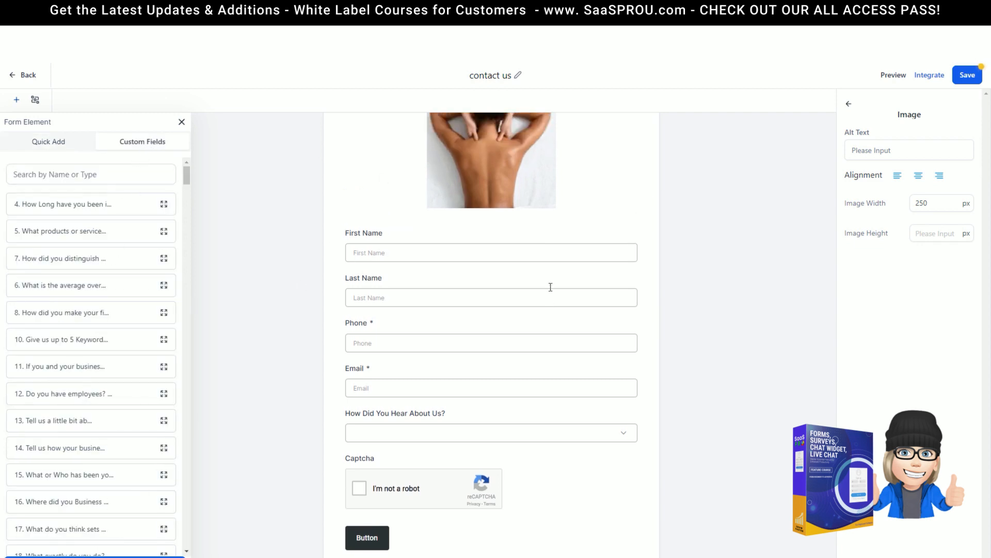
{"action": "left_click", "coordinate": [182, 122]}
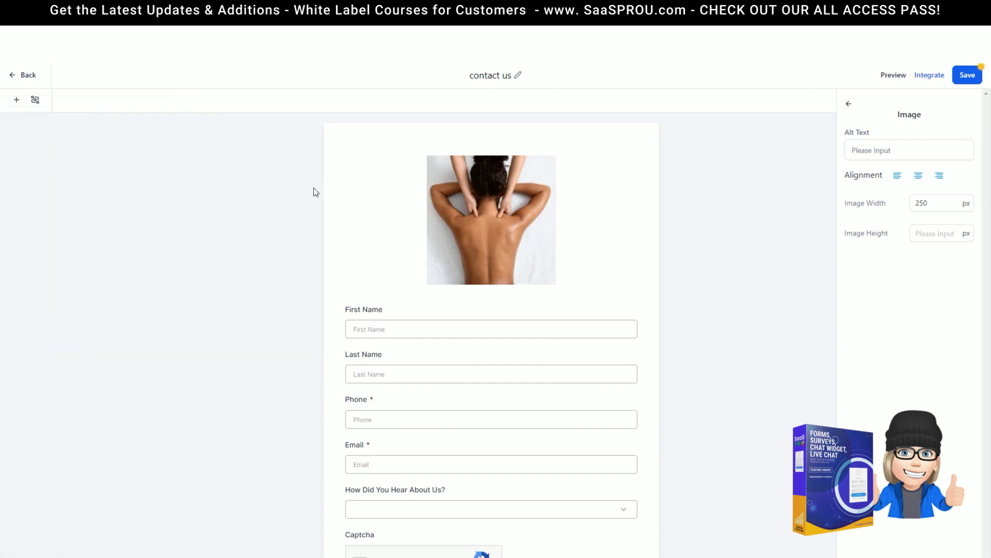
Step: Select the massage photo and try its left, centre and right alignments
{"action": "left_click", "coordinate": [331, 175]}
{"action": "left_click", "coordinate": [454, 195]}
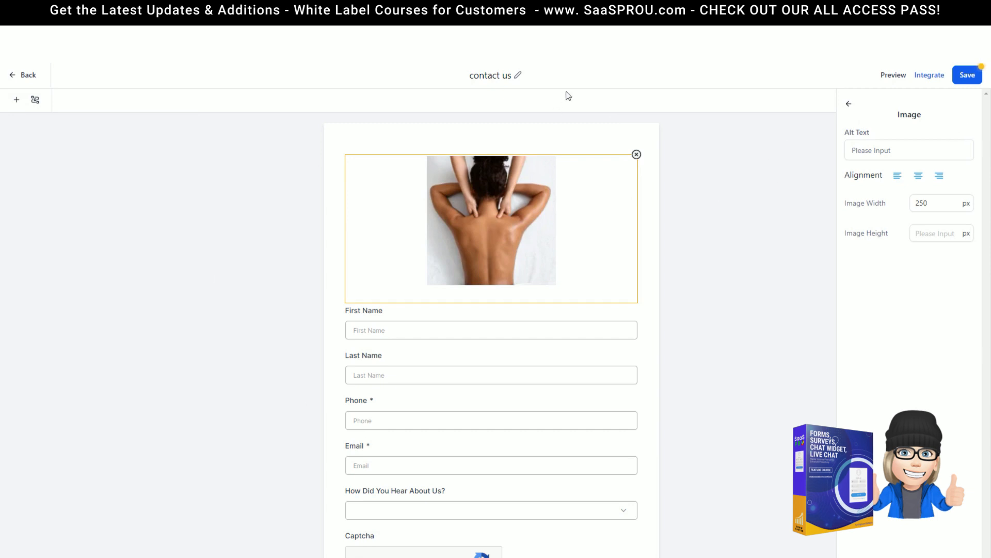
{"action": "scroll", "coordinate": [445, 376], "scroll_direction": "down", "scroll_amount": 2}
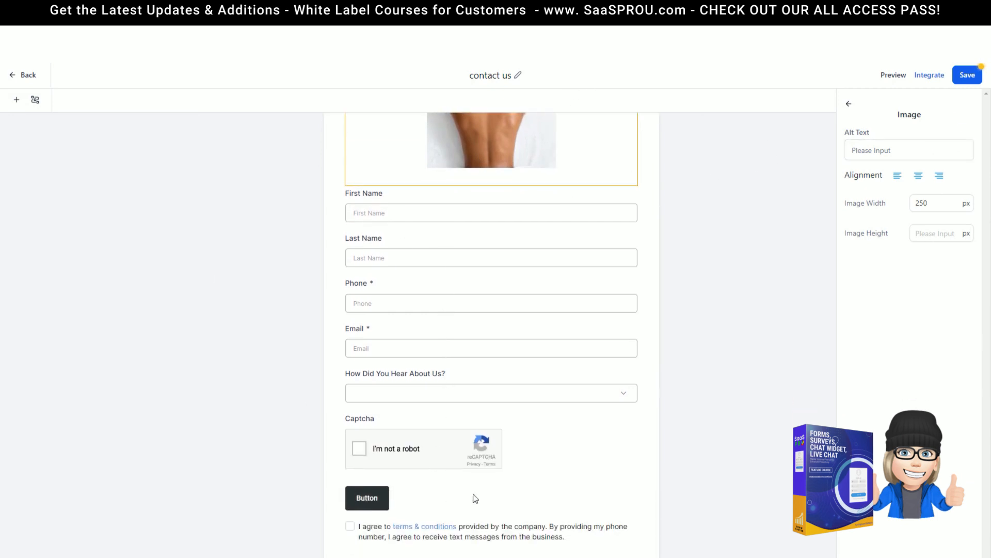
{"action": "scroll", "coordinate": [548, 309], "scroll_direction": "up", "scroll_amount": 2}
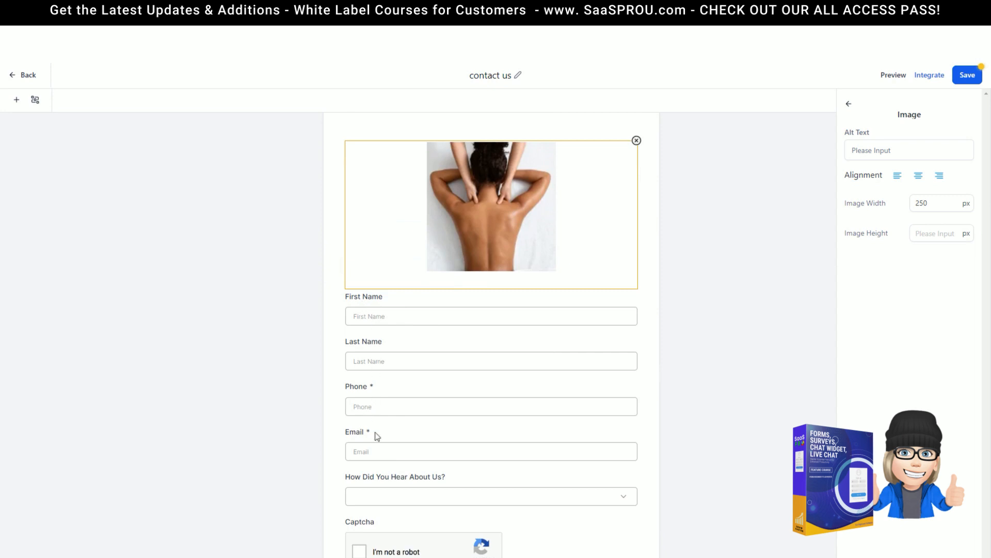
{"action": "scroll", "coordinate": [411, 526], "scroll_direction": "down", "scroll_amount": 2}
{"action": "scroll", "coordinate": [551, 161], "scroll_direction": "up", "scroll_amount": 3}
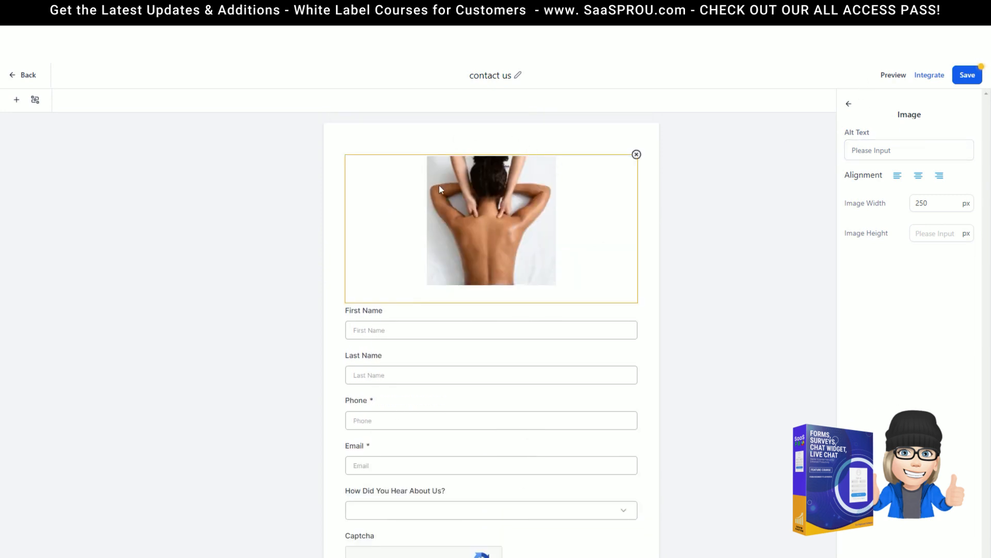
{"action": "left_click", "coordinate": [898, 176]}
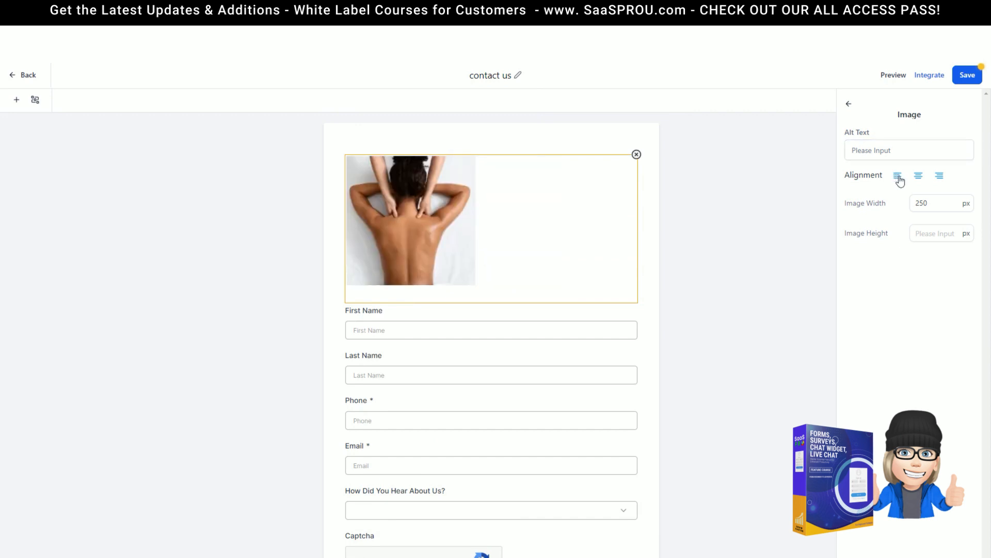
{"action": "left_click", "coordinate": [920, 176]}
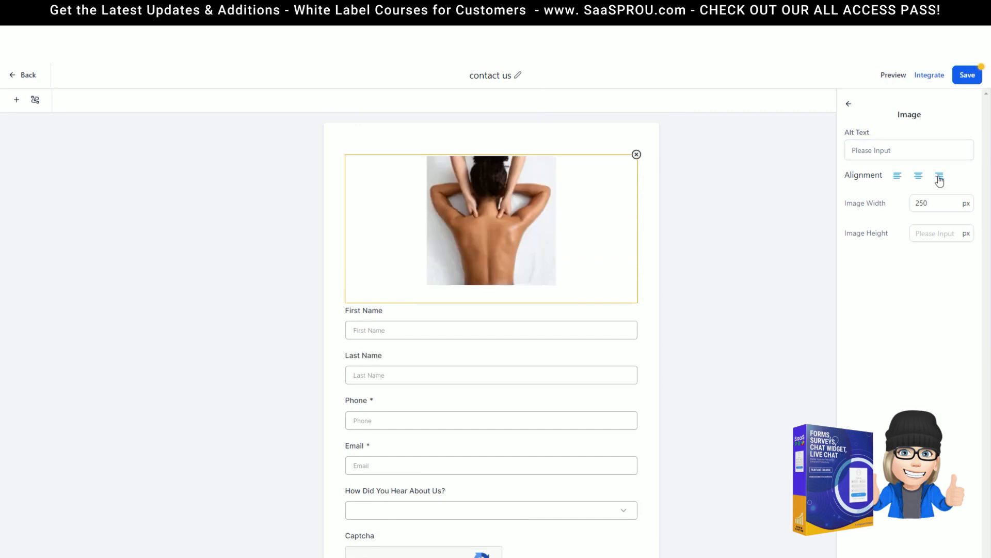
{"action": "left_click", "coordinate": [940, 176]}
Step: Set the image width to 150, centre it, and leave the height empty
{"action": "left_click_drag", "start_coordinate": [945, 202], "coordinate": [875, 205]}
{"action": "type", "text": "150"}
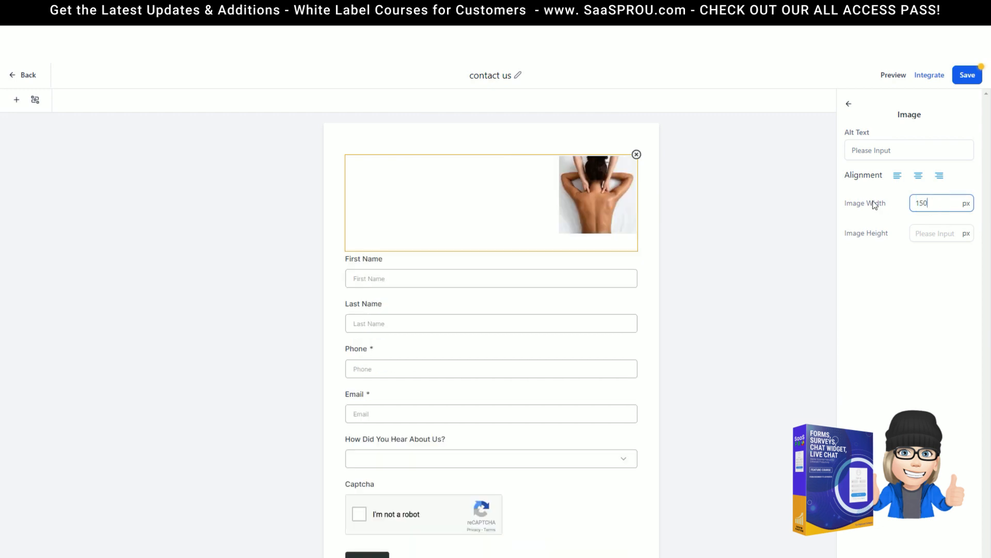
{"action": "left_click", "coordinate": [918, 178]}
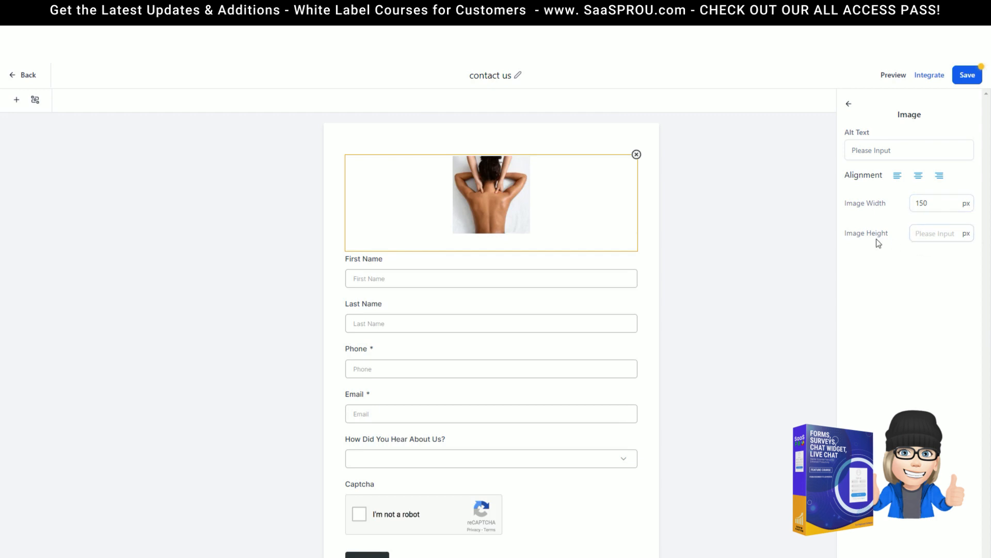
{"action": "left_click", "coordinate": [934, 233]}
{"action": "type", "text": "2250"}
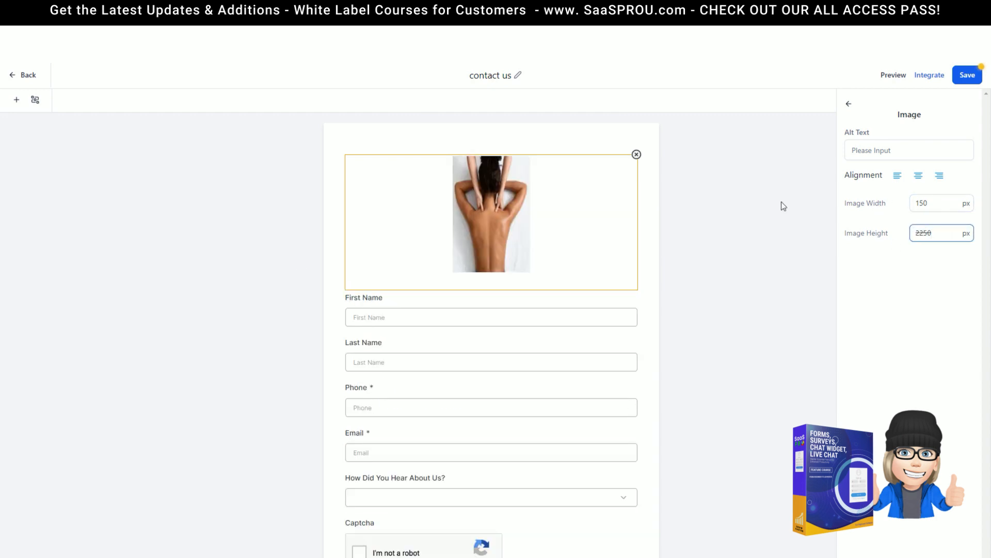
{"action": "left_click_drag", "start_coordinate": [940, 227], "coordinate": [865, 232]}
{"action": "key", "text": "BackSpace"}
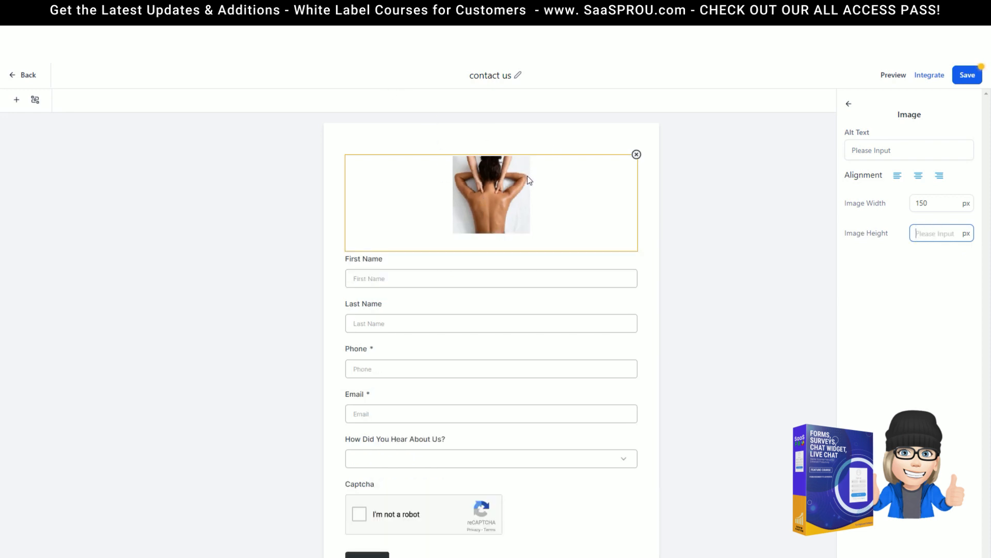
{"action": "left_click", "coordinate": [850, 104]}
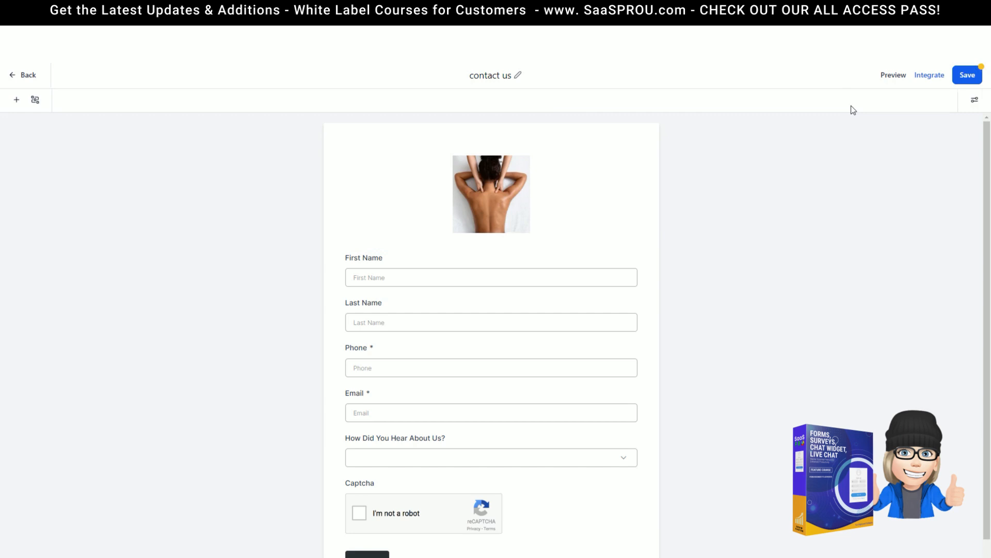
Step: Inspect the First Name, Last Name, Phone, Email and dropdown field settings
{"action": "left_click", "coordinate": [975, 102]}
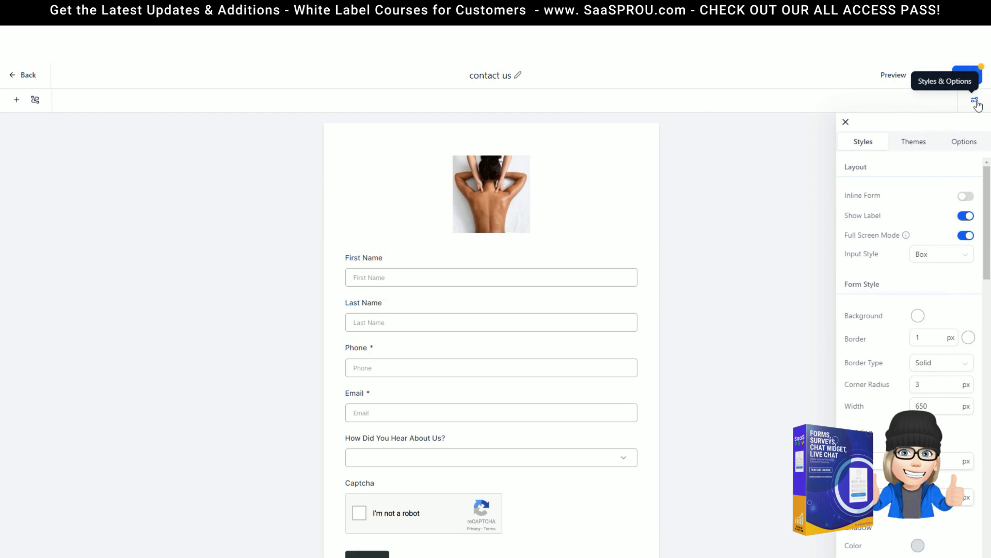
{"action": "left_click", "coordinate": [377, 265]}
{"action": "left_click", "coordinate": [476, 326]}
{"action": "left_click", "coordinate": [458, 373]}
{"action": "left_click", "coordinate": [452, 412]}
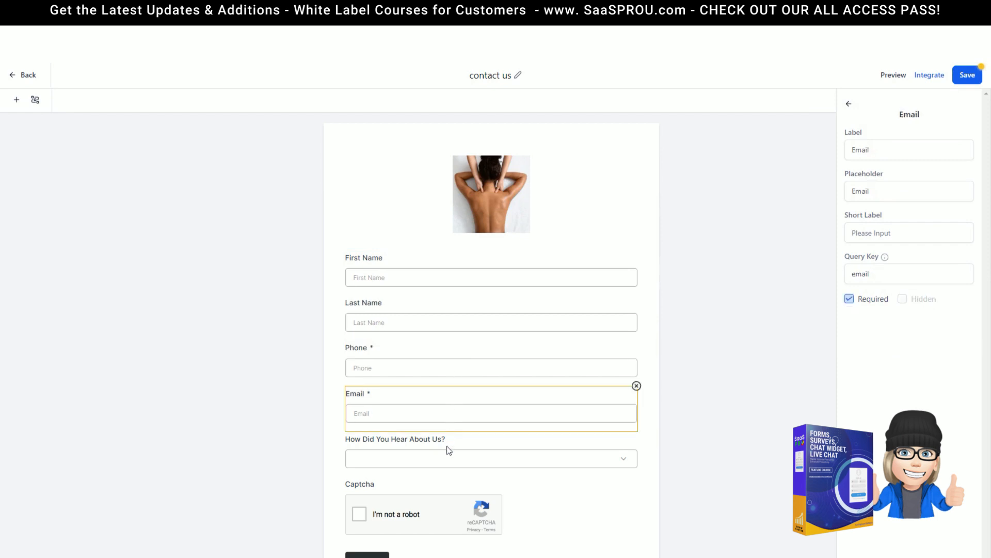
{"action": "left_click", "coordinate": [447, 450]}
{"action": "left_click", "coordinate": [434, 276]}
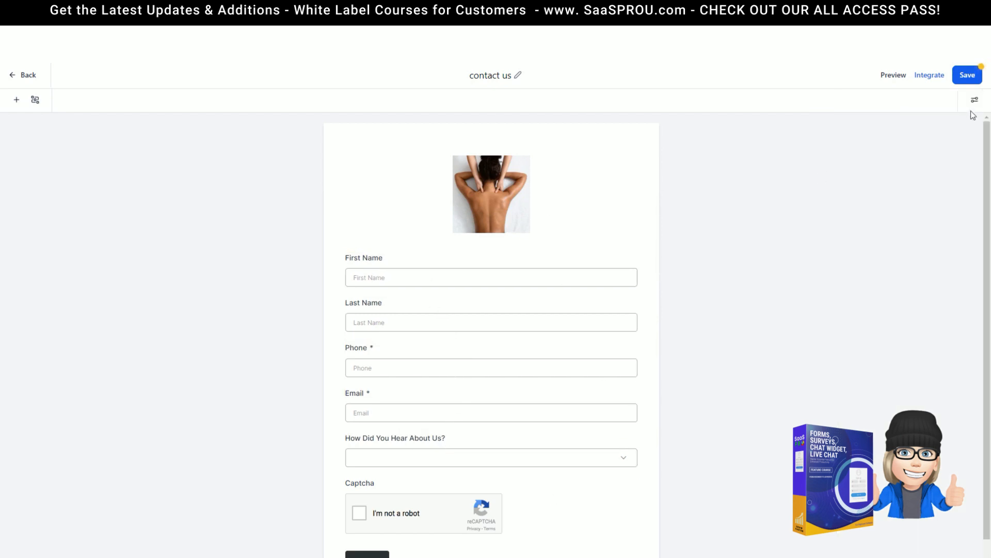
Step: Turn on Inline Form for two columns, keeping field labels shown
{"action": "left_click", "coordinate": [975, 100]}
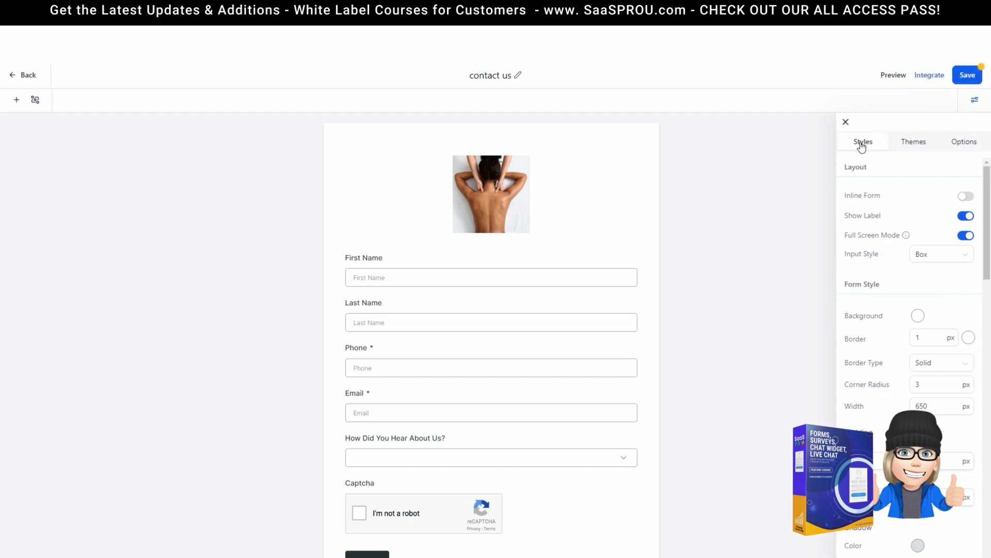
{"action": "scroll", "coordinate": [859, 331], "scroll_direction": "down", "scroll_amount": 15}
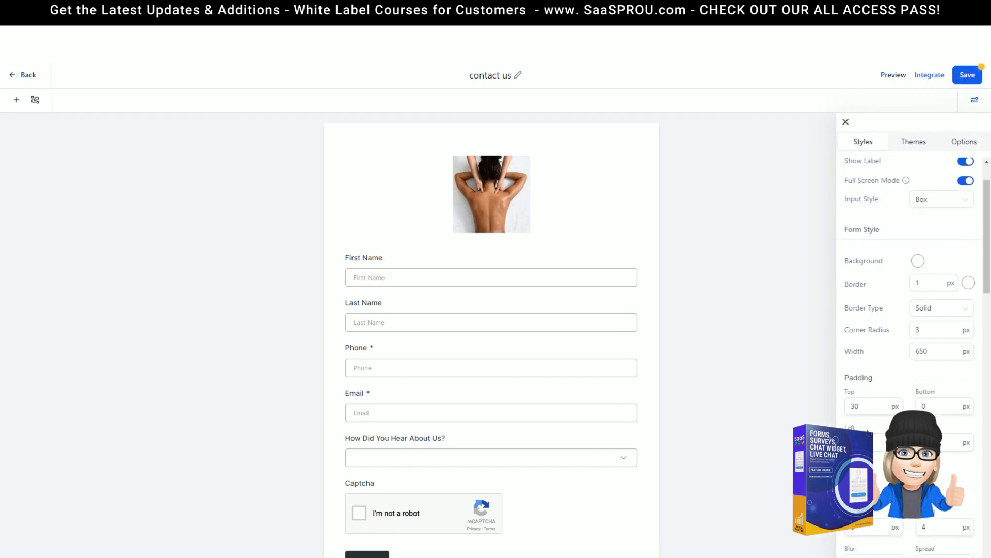
{"action": "scroll", "coordinate": [928, 219], "scroll_direction": "up", "scroll_amount": 15}
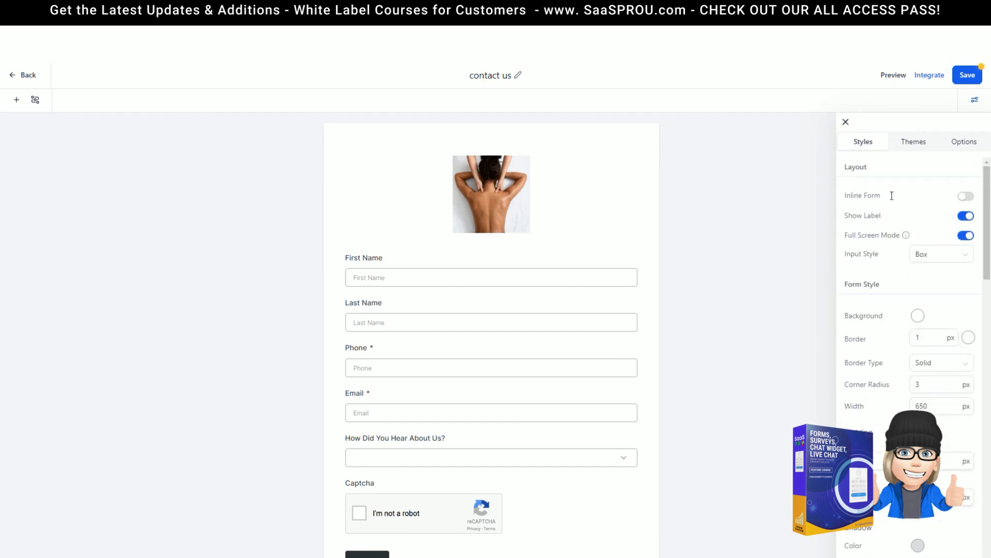
{"action": "left_click", "coordinate": [967, 197]}
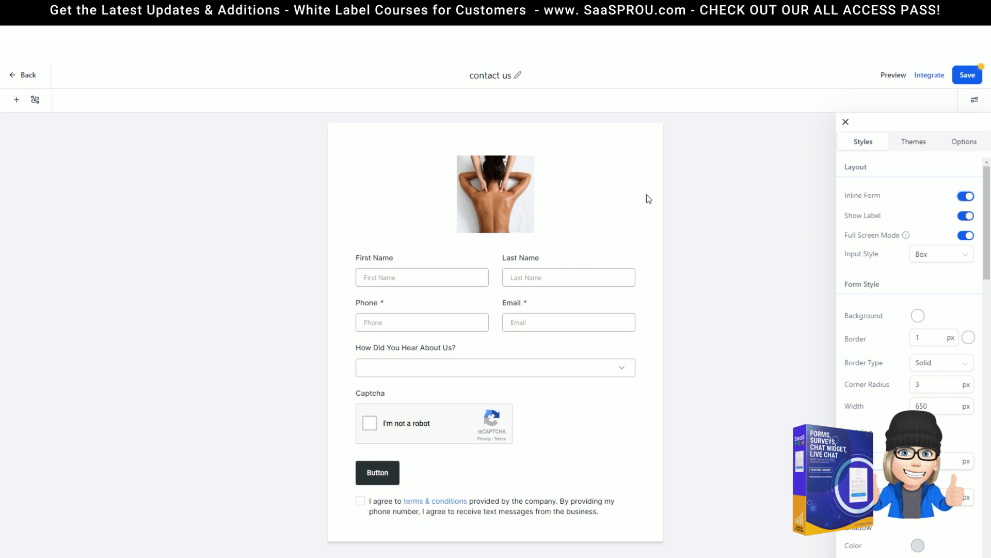
{"action": "left_click", "coordinate": [964, 217]}
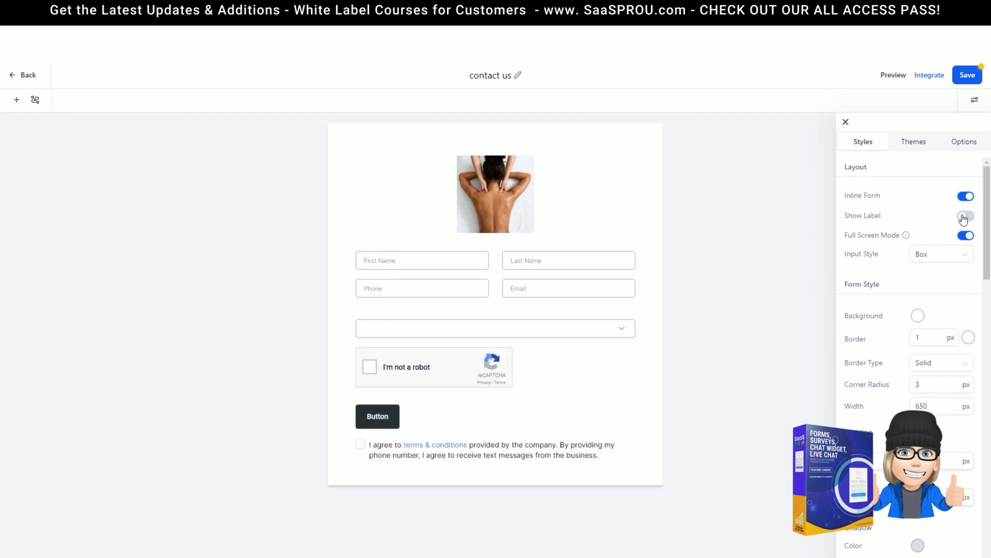
{"action": "left_click", "coordinate": [964, 218]}
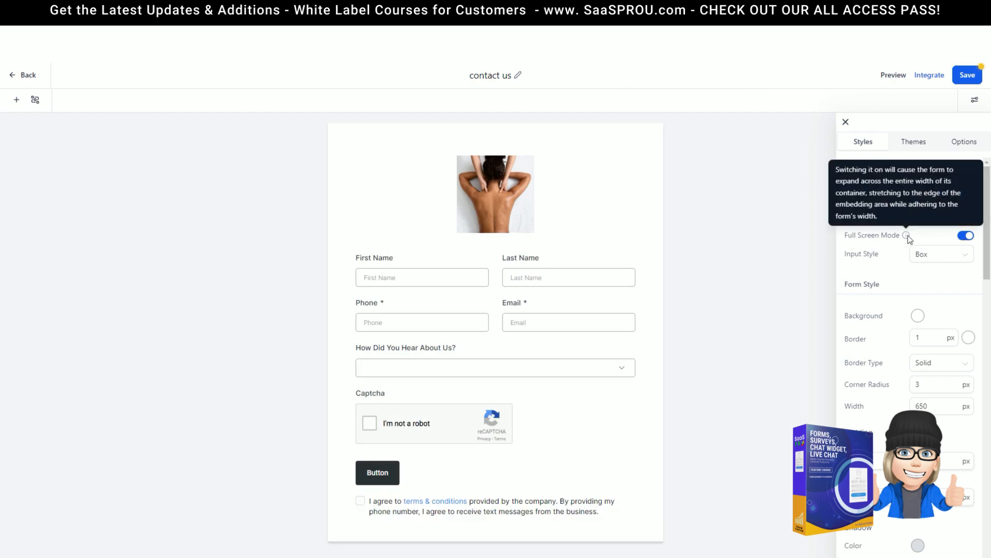
Step: Set the input style to Line so fields show as underlines
{"action": "left_click", "coordinate": [939, 260]}
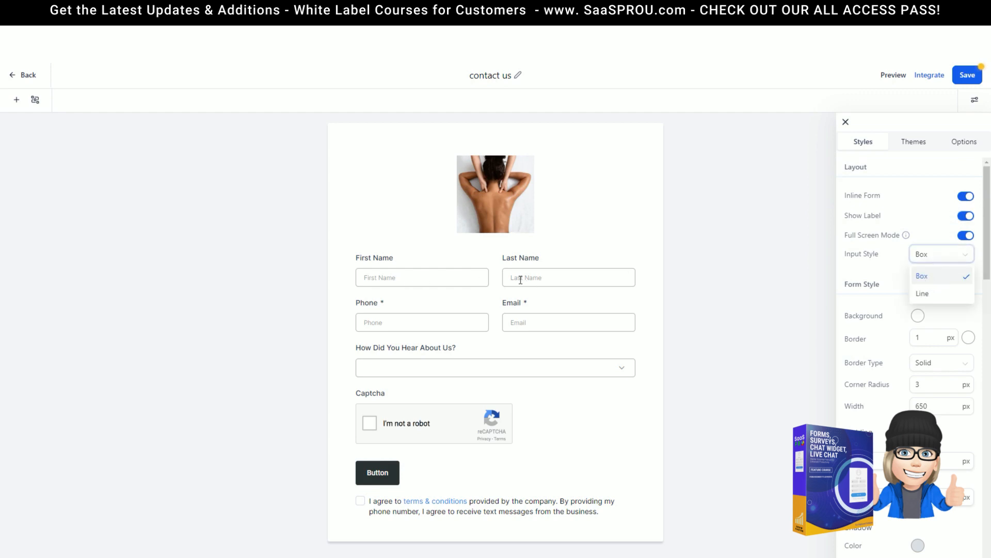
{"action": "left_click", "coordinate": [946, 295]}
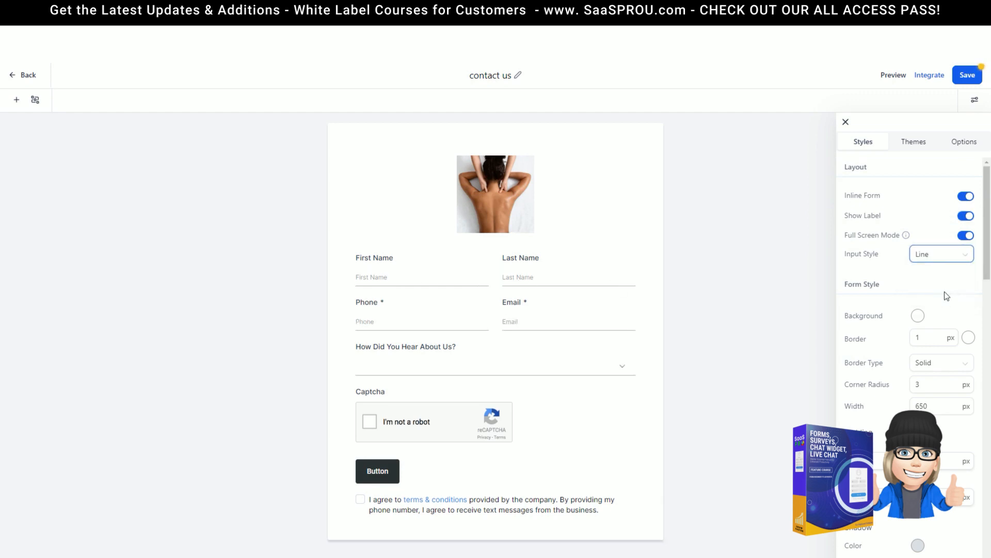
{"action": "left_click", "coordinate": [928, 256]}
{"action": "left_click", "coordinate": [928, 278]}
{"action": "left_click", "coordinate": [924, 255]}
{"action": "left_click", "coordinate": [924, 294]}
{"action": "scroll", "coordinate": [889, 284], "scroll_direction": "down", "scroll_amount": 1}
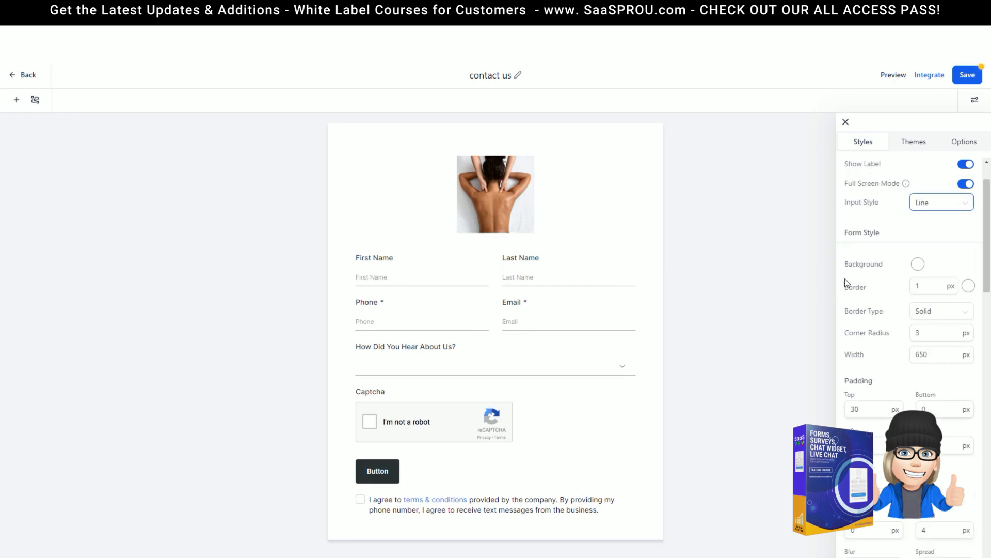
Step: Give the form a 1 px bright magenta border, leaving the background unchanged
{"action": "left_click", "coordinate": [917, 264]}
{"action": "mouse_move", "coordinate": [861, 281]}
{"action": "left_mouse_down"}
{"action": "mouse_move", "coordinate": [860, 374]}
{"action": "mouse_move", "coordinate": [879, 342]}
{"action": "mouse_move", "coordinate": [933, 309]}
{"action": "mouse_move", "coordinate": [937, 285]}
{"action": "mouse_move", "coordinate": [881, 290]}
{"action": "mouse_move", "coordinate": [859, 277]}
{"action": "left_mouse_up"}
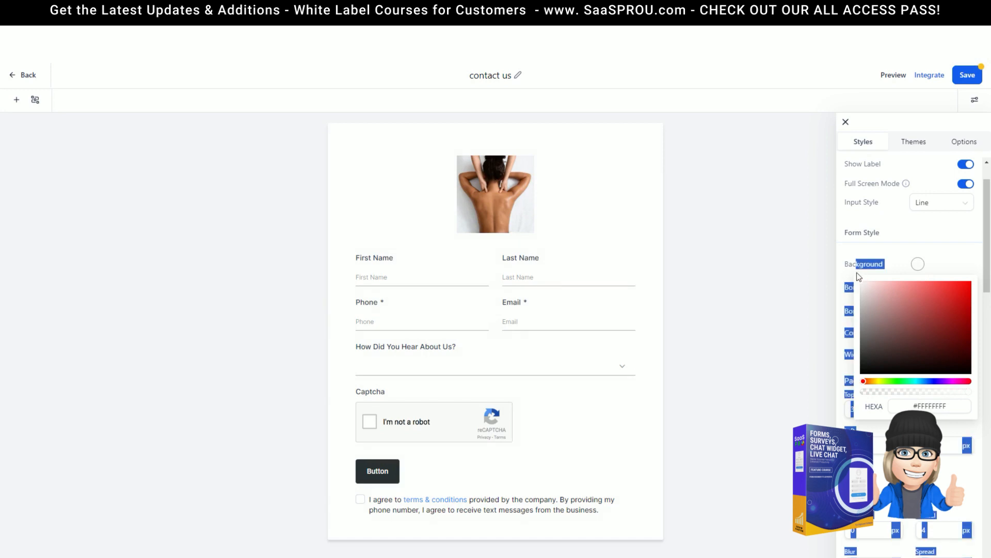
{"action": "left_click", "coordinate": [914, 240]}
{"action": "scroll", "coordinate": [907, 264], "scroll_direction": "down", "scroll_amount": 2}
{"action": "left_click", "coordinate": [929, 180]}
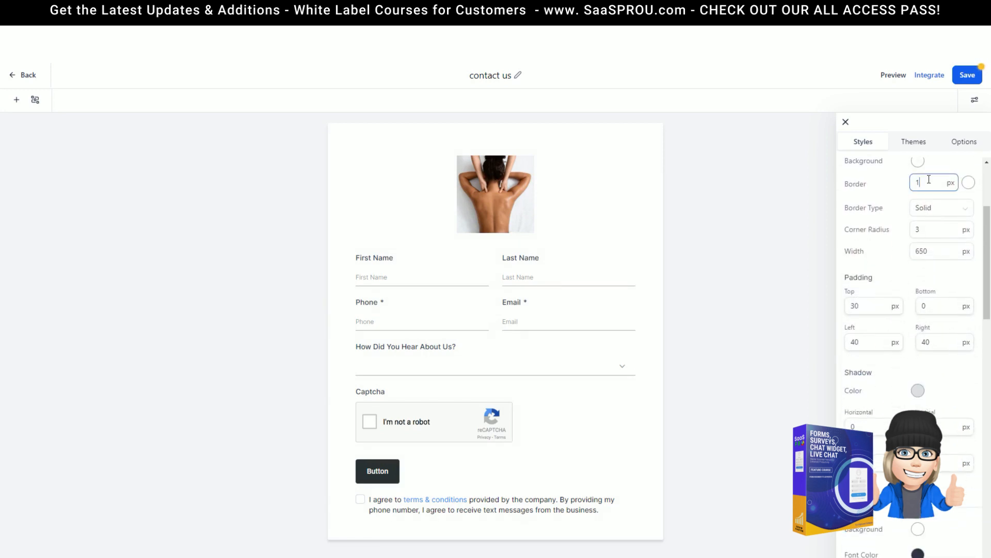
{"action": "left_click", "coordinate": [968, 183]}
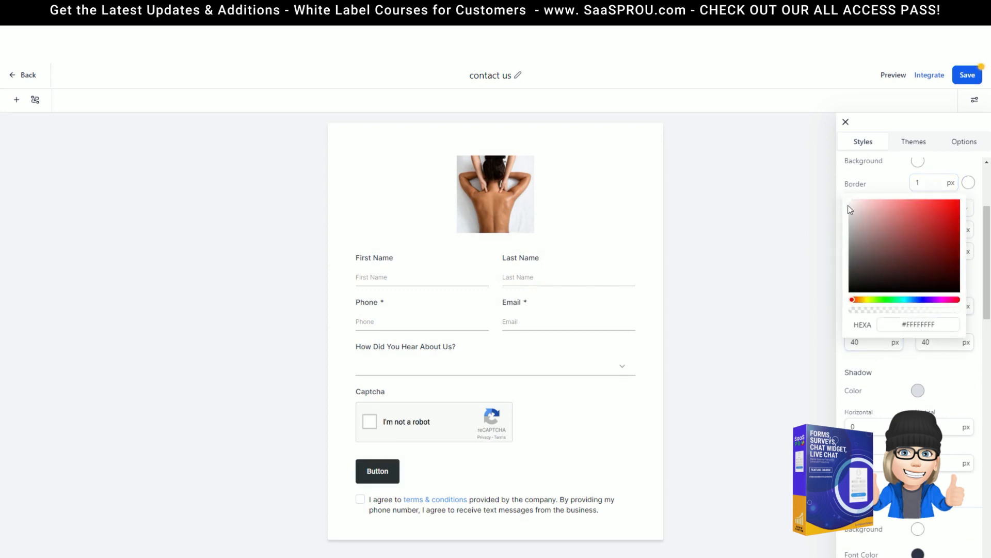
{"action": "left_click", "coordinate": [851, 268]}
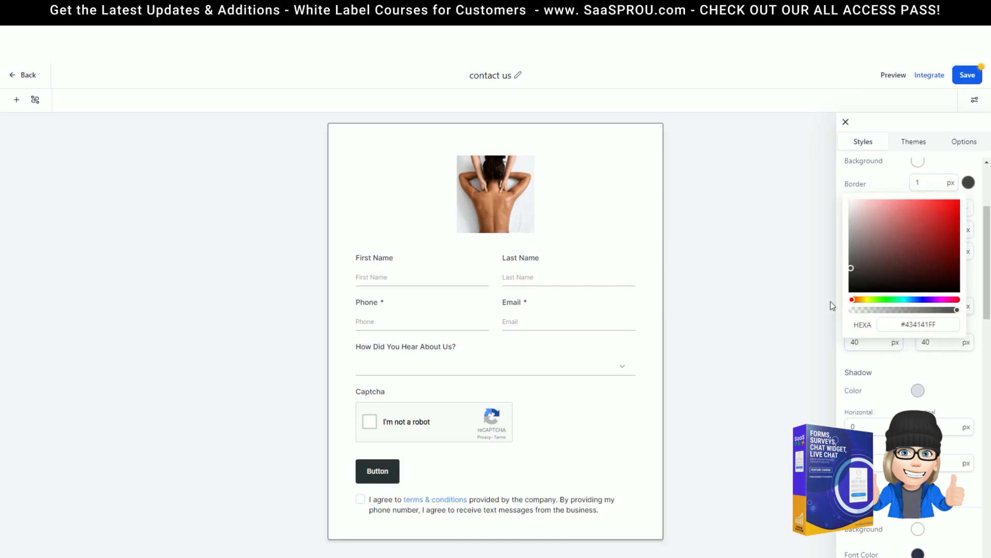
{"action": "left_click_drag", "start_coordinate": [853, 304], "coordinate": [948, 303]}
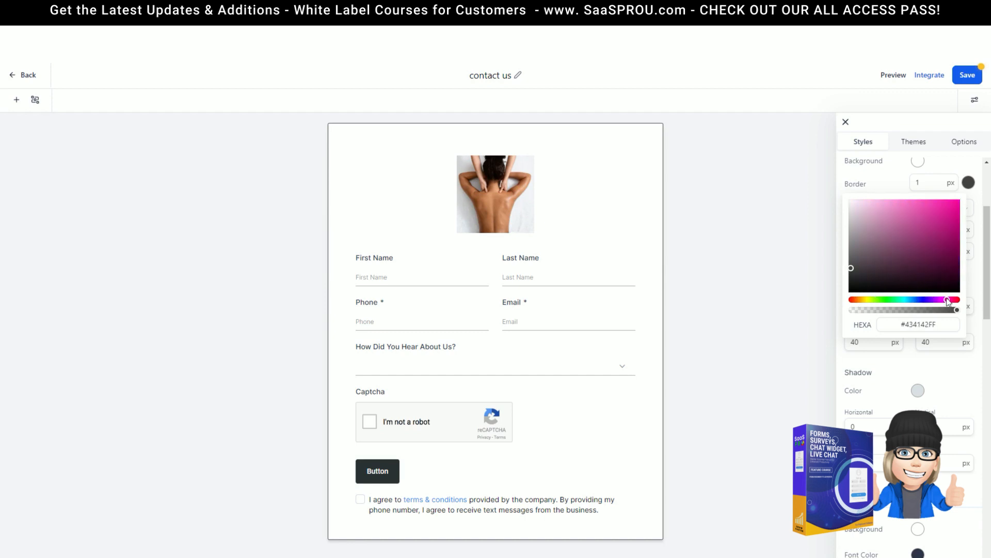
{"action": "left_click", "coordinate": [939, 208]}
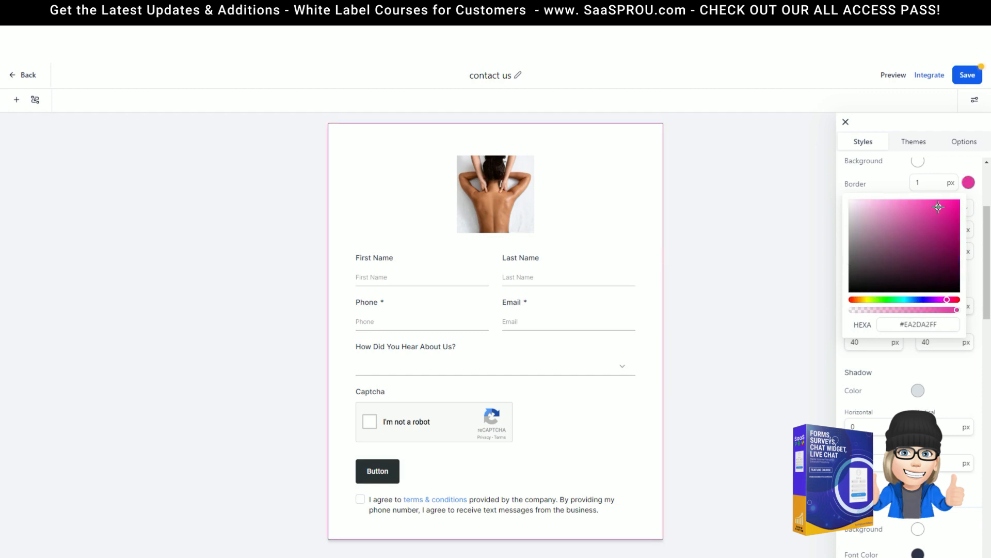
{"action": "left_click", "coordinate": [884, 187]}
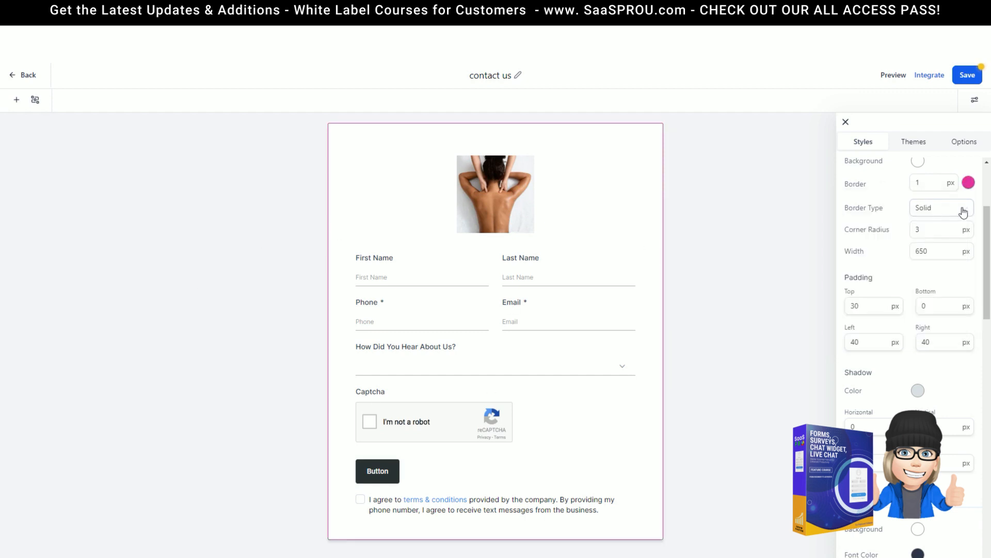
Step: Try dotted and dashed border types, then keep the border Solid
{"action": "left_click", "coordinate": [940, 209]}
{"action": "left_click", "coordinate": [935, 234]}
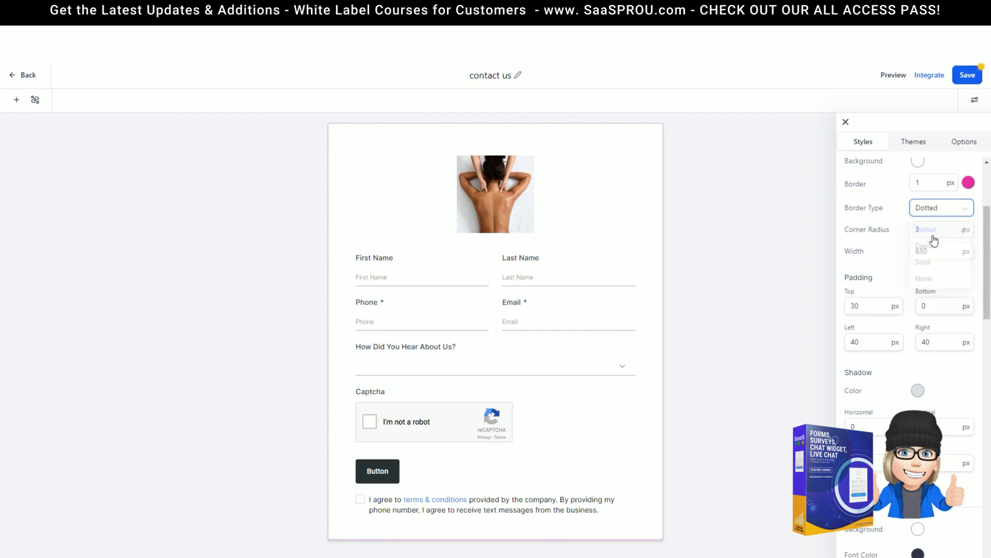
{"action": "left_click", "coordinate": [932, 212]}
{"action": "left_click", "coordinate": [929, 248]}
{"action": "left_click", "coordinate": [936, 215]}
{"action": "left_click", "coordinate": [924, 265]}
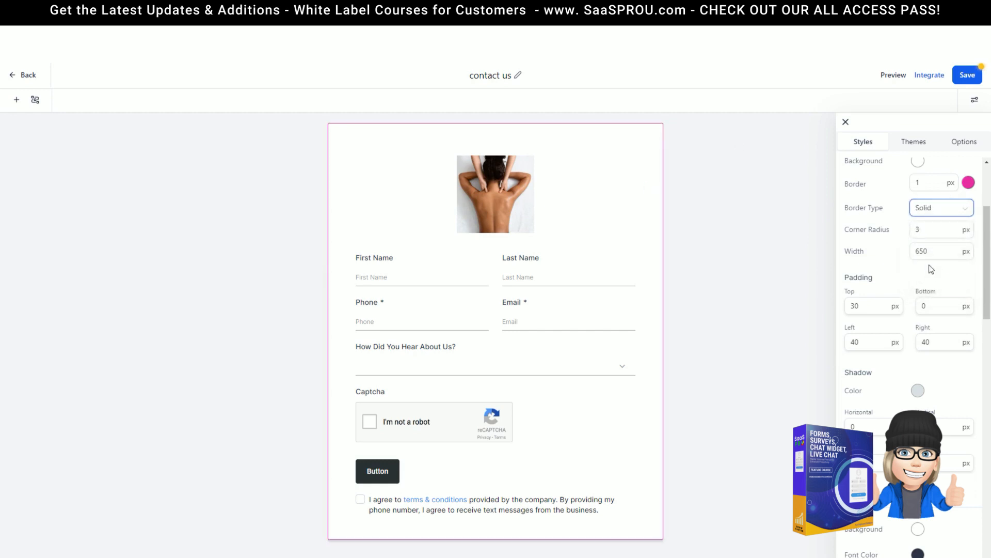
{"action": "left_click", "coordinate": [936, 210]}
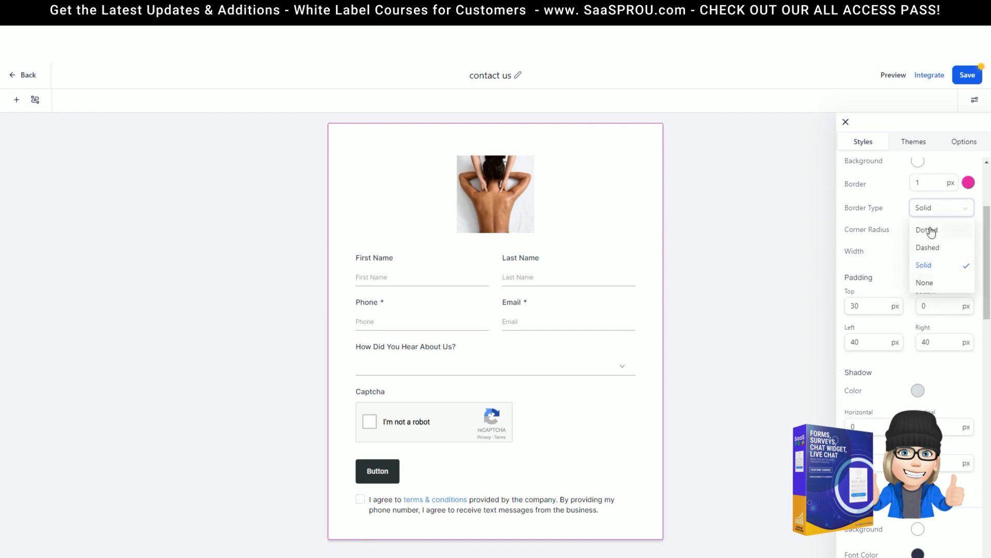
{"action": "left_click", "coordinate": [915, 205]}
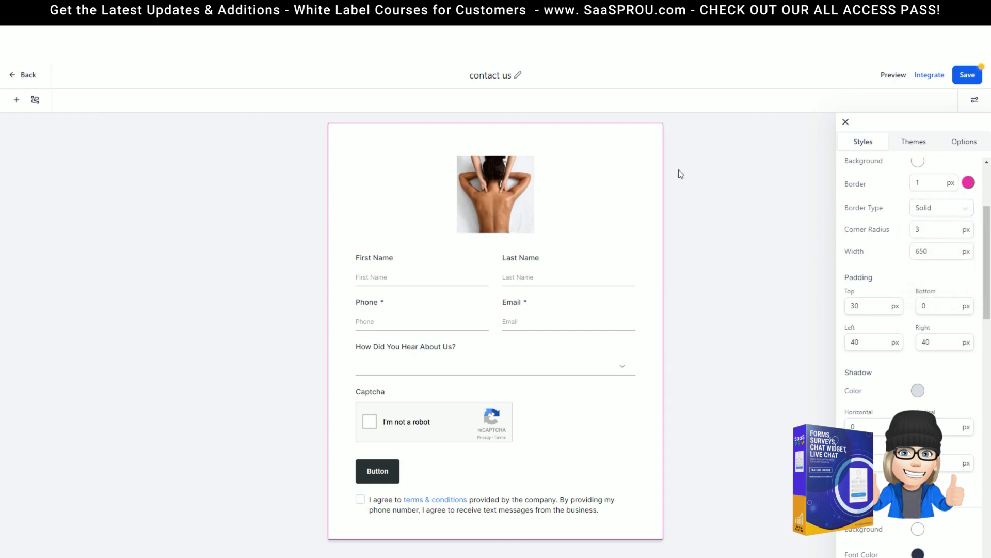
Step: Change the form's Corner Radius to 15, then to 50 px for strongly rounded corners
{"action": "left_click", "coordinate": [932, 229]}
{"action": "left_click_drag", "start_coordinate": [945, 231], "coordinate": [852, 222]}
{"action": "type", "text": "15"}
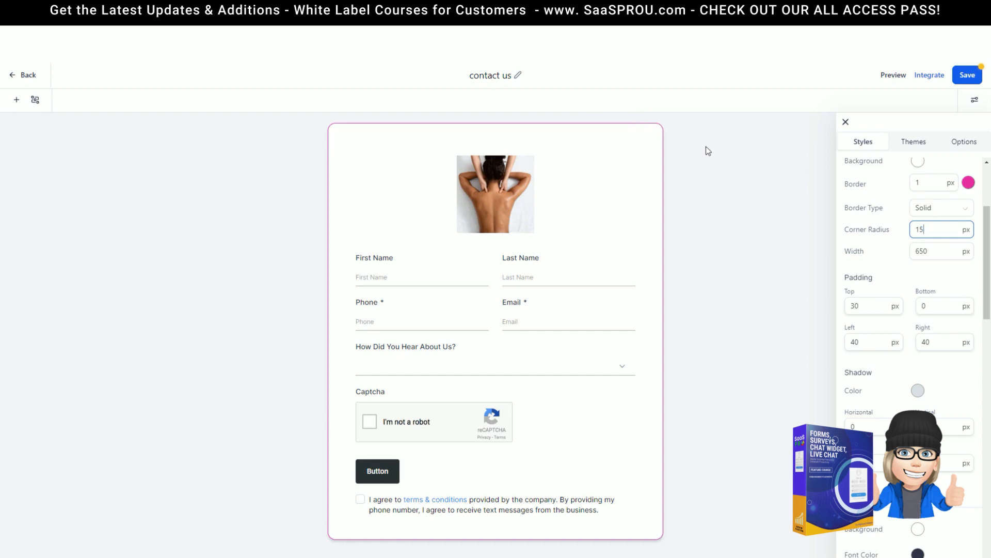
{"action": "left_click_drag", "start_coordinate": [948, 230], "coordinate": [904, 233]}
{"action": "type", "text": "50"}
{"action": "left_click", "coordinate": [707, 374]}
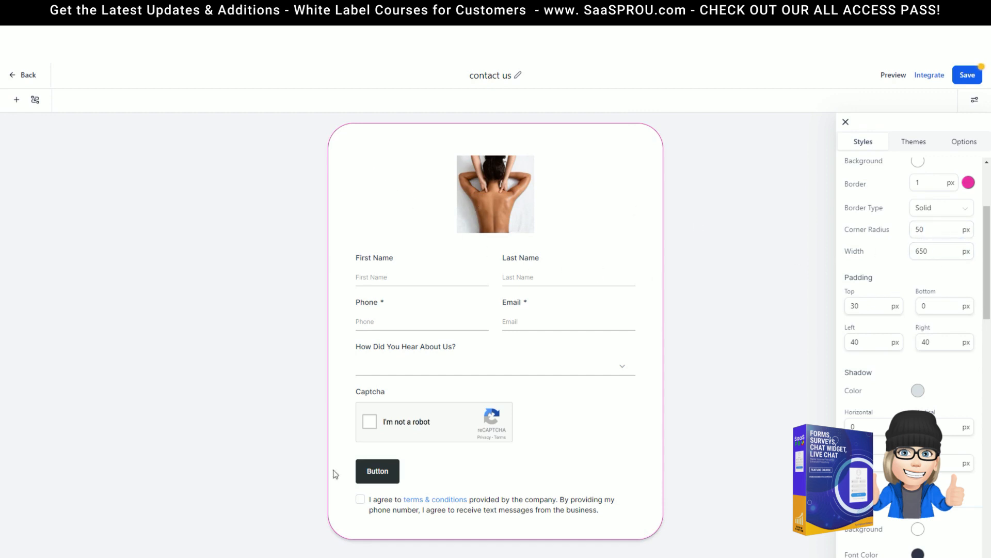
{"action": "scroll", "coordinate": [929, 267], "scroll_direction": "down", "scroll_amount": 1}
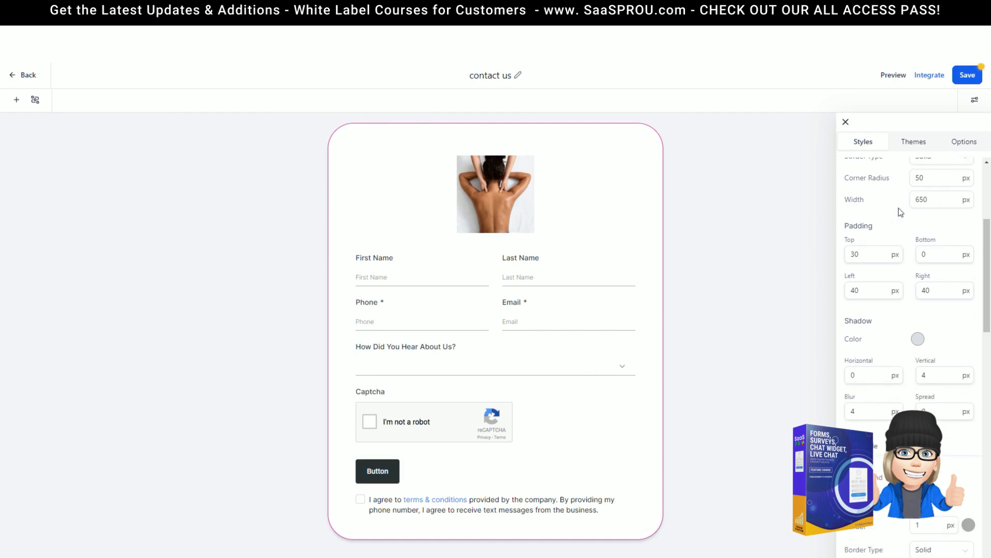
{"action": "scroll", "coordinate": [879, 212], "scroll_direction": "down", "scroll_amount": 7}
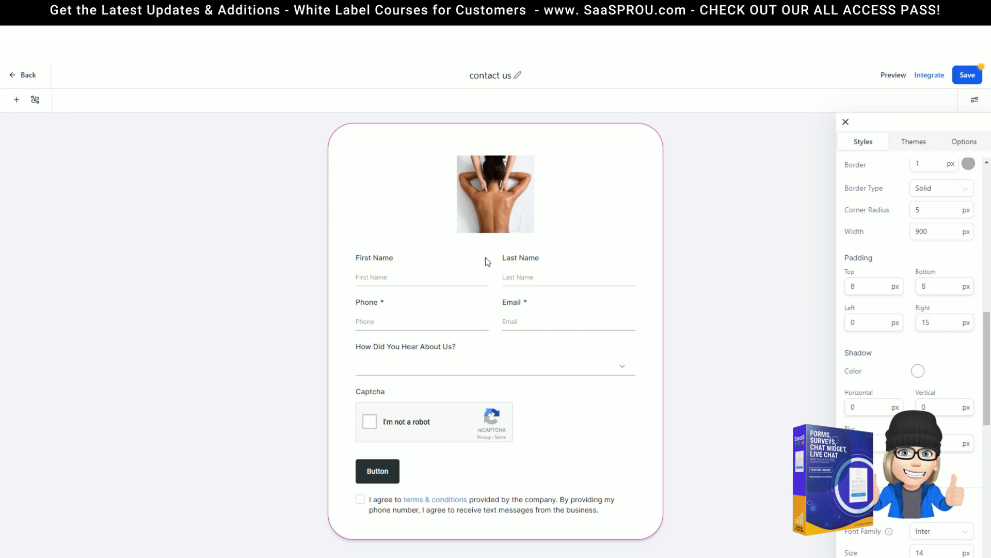
Step: Try dark red and purple field backgrounds, then revert to the light background
{"action": "scroll", "coordinate": [890, 307], "scroll_direction": "down", "scroll_amount": 8}
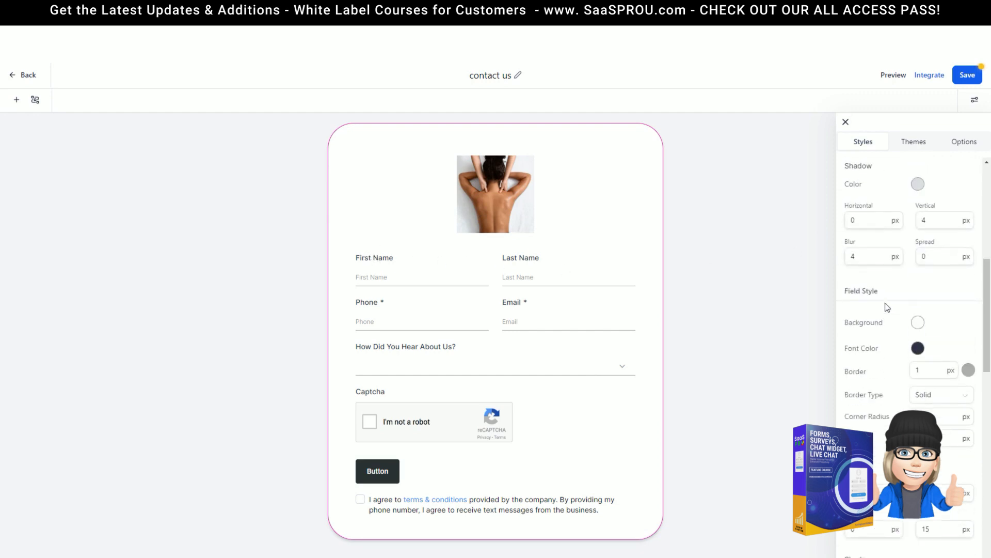
{"action": "scroll", "coordinate": [888, 327], "scroll_direction": "down", "scroll_amount": 3}
{"action": "scroll", "coordinate": [883, 325], "scroll_direction": "up", "scroll_amount": 6}
{"action": "scroll", "coordinate": [893, 276], "scroll_direction": "down", "scroll_amount": 2}
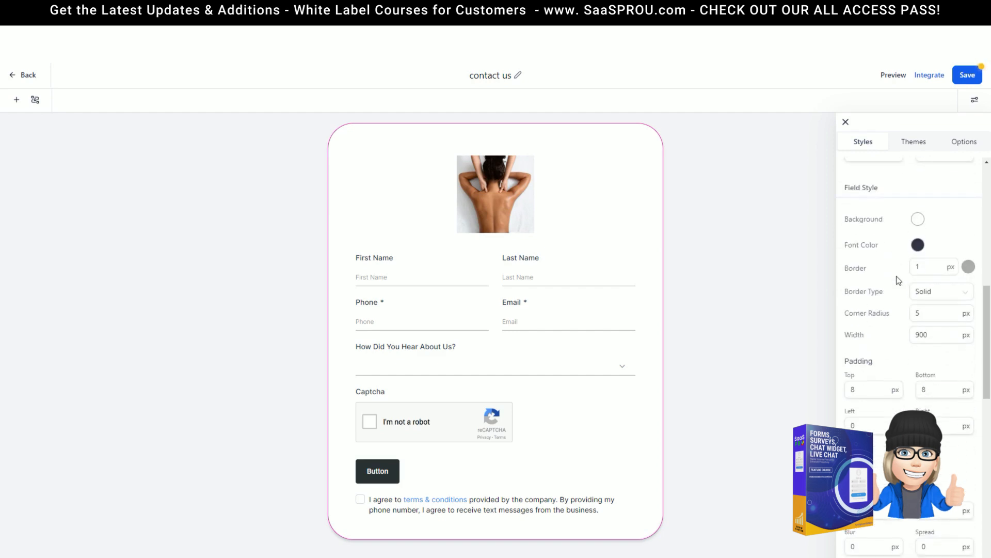
{"action": "left_click", "coordinate": [918, 219]}
{"action": "left_click_drag", "start_coordinate": [861, 239], "coordinate": [924, 285]}
{"action": "left_click", "coordinate": [947, 337]}
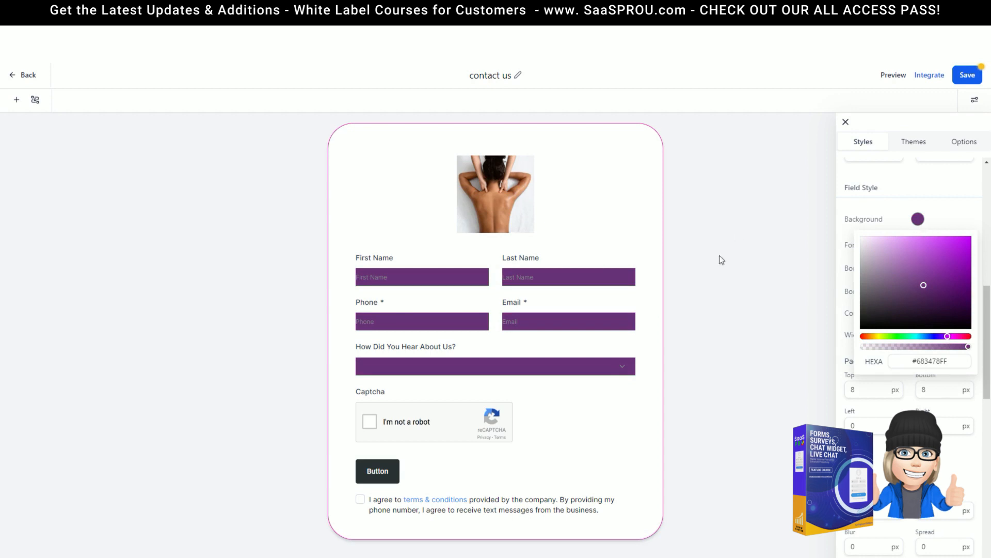
{"action": "left_click", "coordinate": [886, 218]}
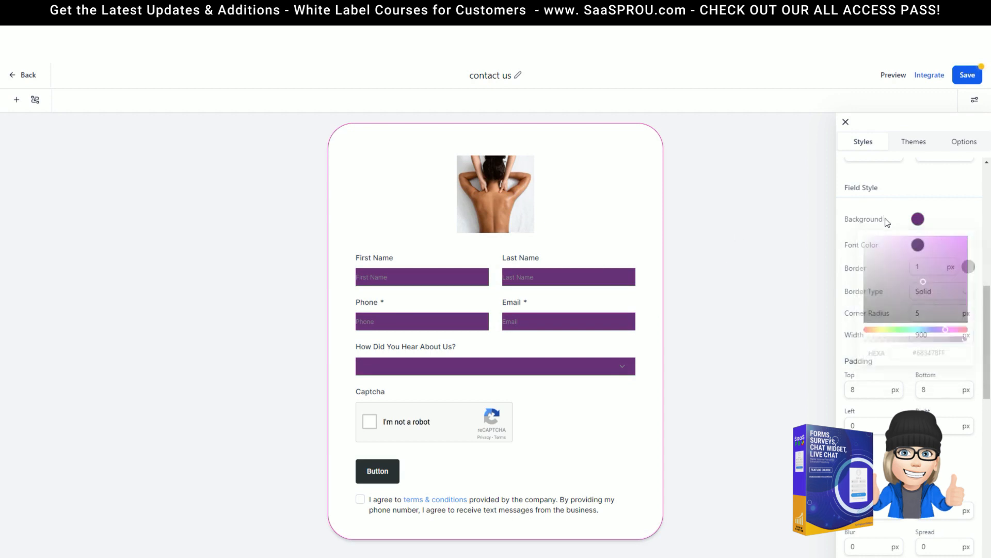
Step: Give the field borders the bright purple colour #B323D3
{"action": "scroll", "coordinate": [868, 206], "scroll_direction": "down", "scroll_amount": 2}
{"action": "left_click", "coordinate": [929, 168]}
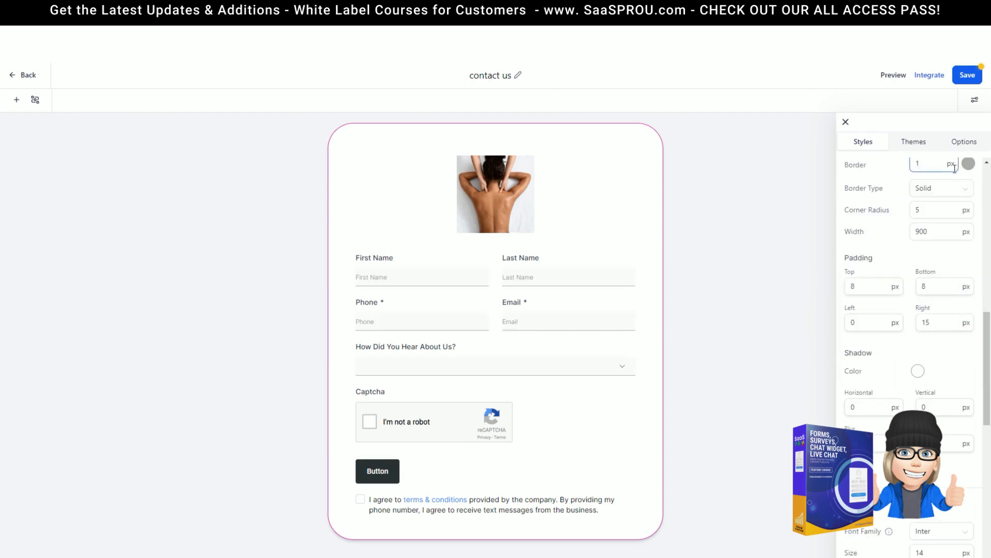
{"action": "scroll", "coordinate": [873, 239], "scroll_direction": "up", "scroll_amount": 2}
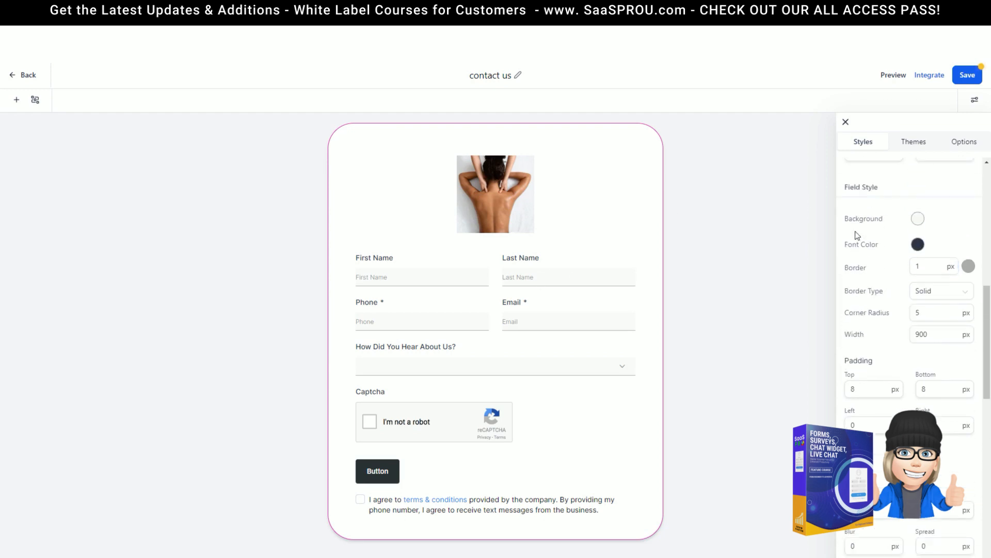
{"action": "left_click_drag", "start_coordinate": [849, 188], "coordinate": [910, 192]}
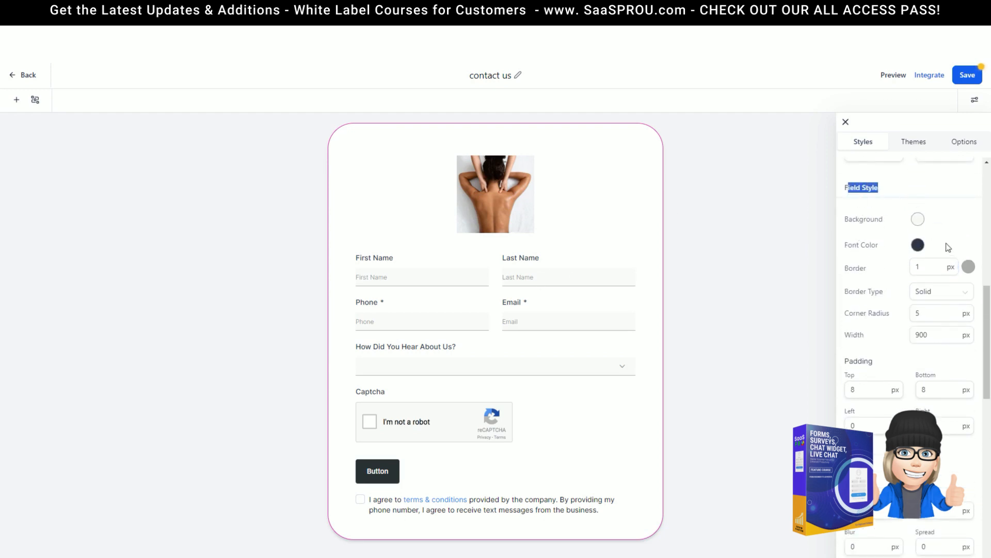
{"action": "left_click", "coordinate": [968, 267]}
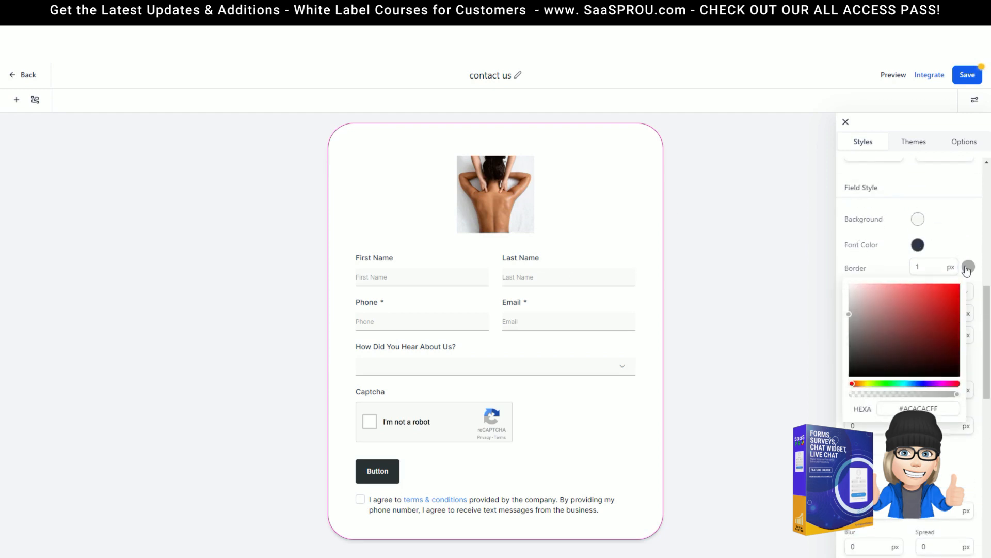
{"action": "left_click", "coordinate": [937, 384]}
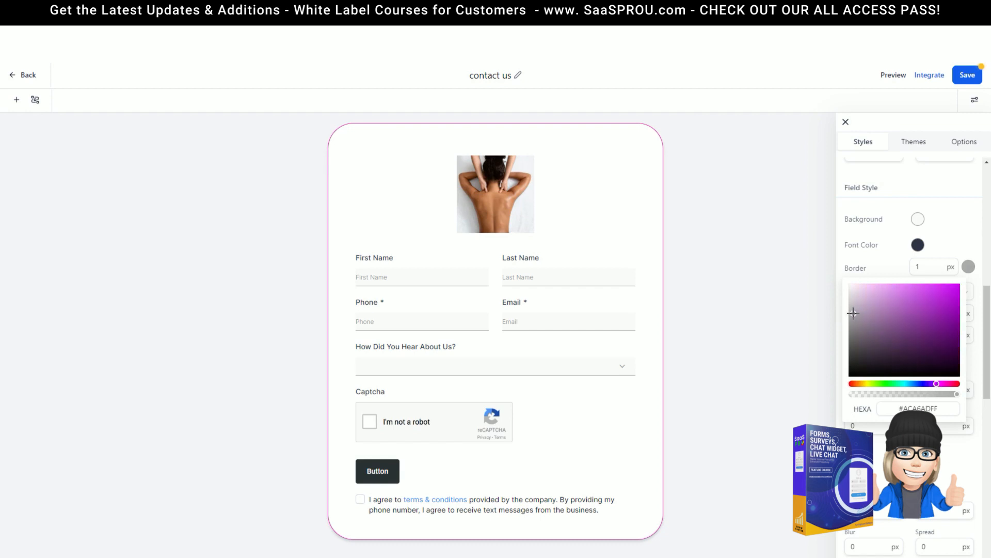
{"action": "left_click", "coordinate": [942, 299]}
{"action": "left_click", "coordinate": [870, 259]}
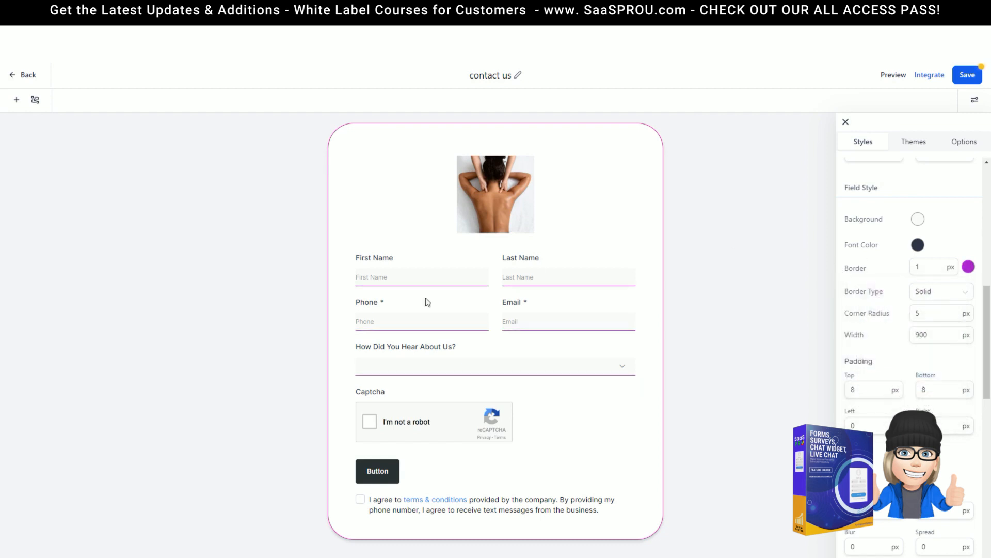
Step: Switch the fields' Input Style to Box, then back to Line
{"action": "scroll", "coordinate": [873, 297], "scroll_direction": "up", "scroll_amount": 8}
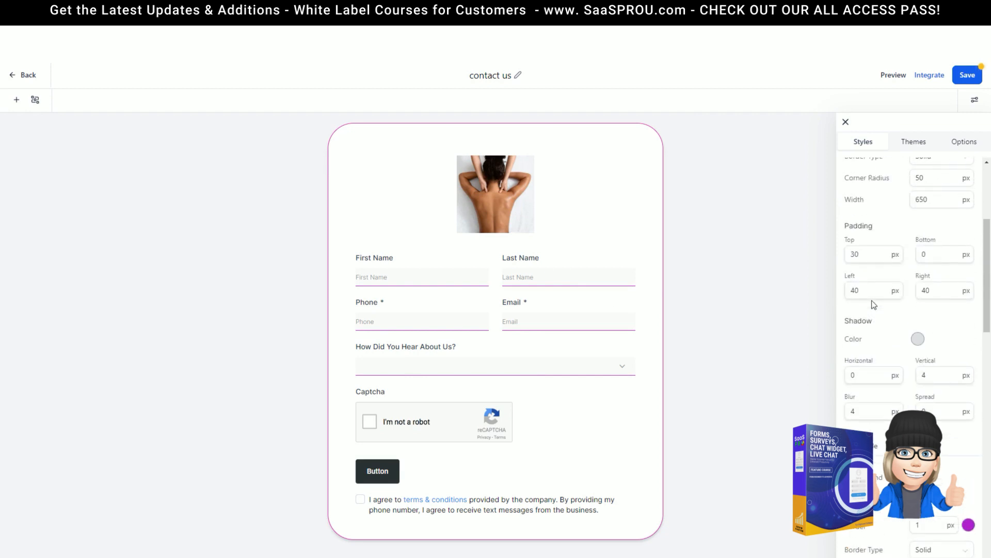
{"action": "scroll", "coordinate": [872, 296], "scroll_direction": "up", "scroll_amount": 1}
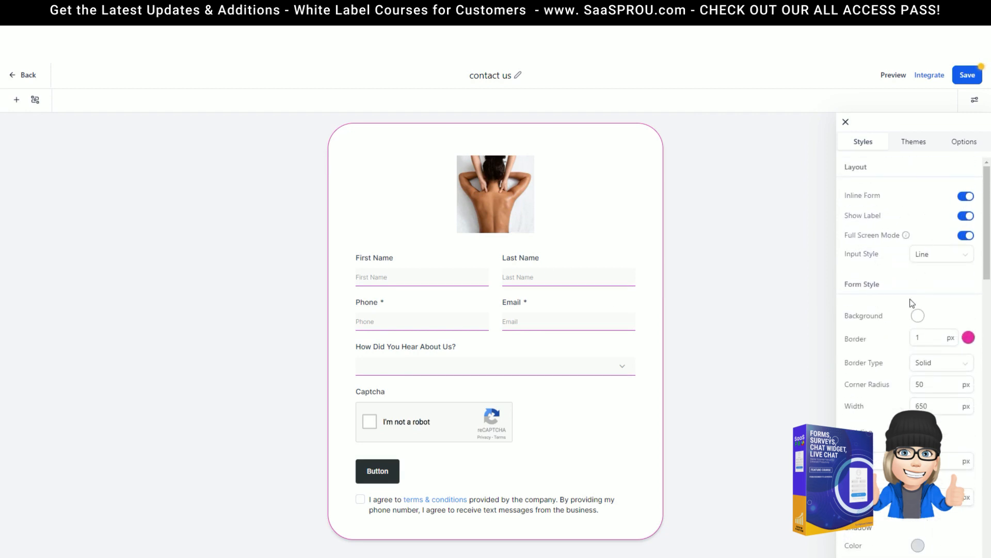
{"action": "scroll", "coordinate": [901, 326], "scroll_direction": "down", "scroll_amount": 1}
{"action": "scroll", "coordinate": [897, 321], "scroll_direction": "up", "scroll_amount": 1}
{"action": "left_click", "coordinate": [940, 254]}
{"action": "left_click", "coordinate": [927, 275]}
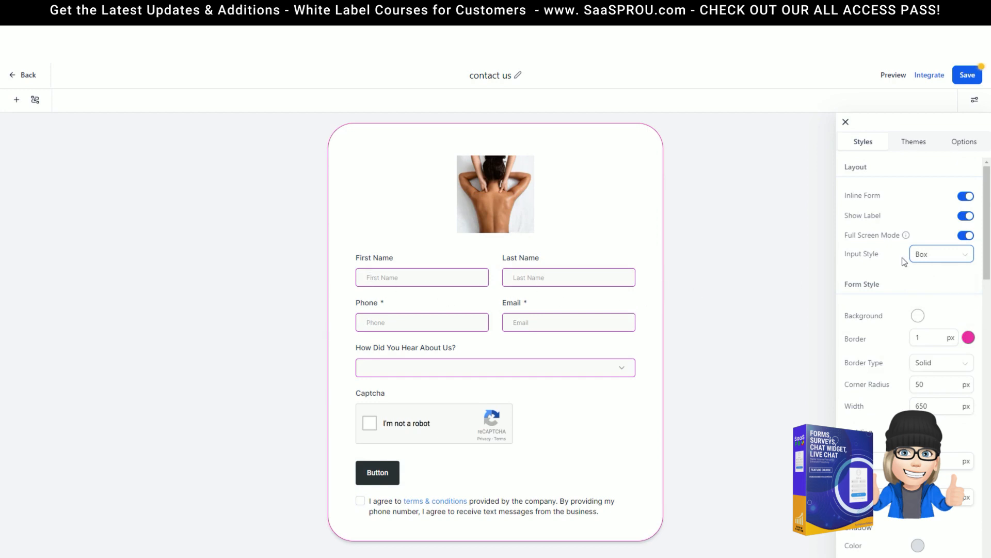
{"action": "left_click", "coordinate": [930, 254]}
{"action": "left_click", "coordinate": [922, 284]}
Step: Set the fields' top, right and bottom padding to 0
{"action": "scroll", "coordinate": [879, 339], "scroll_direction": "down", "scroll_amount": 5}
{"action": "scroll", "coordinate": [879, 339], "scroll_direction": "down", "scroll_amount": 3}
{"action": "left_click", "coordinate": [864, 239]}
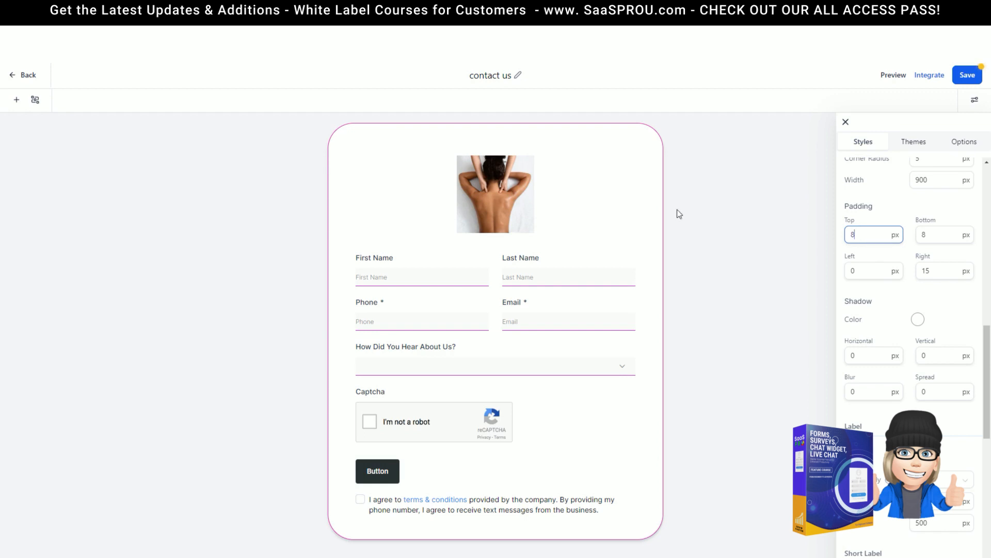
{"action": "left_click_drag", "start_coordinate": [862, 232], "coordinate": [824, 232]}
{"action": "type", "text": "0"}
{"action": "left_click_drag", "start_coordinate": [941, 271], "coordinate": [906, 276]}
{"action": "type", "text": "0"}
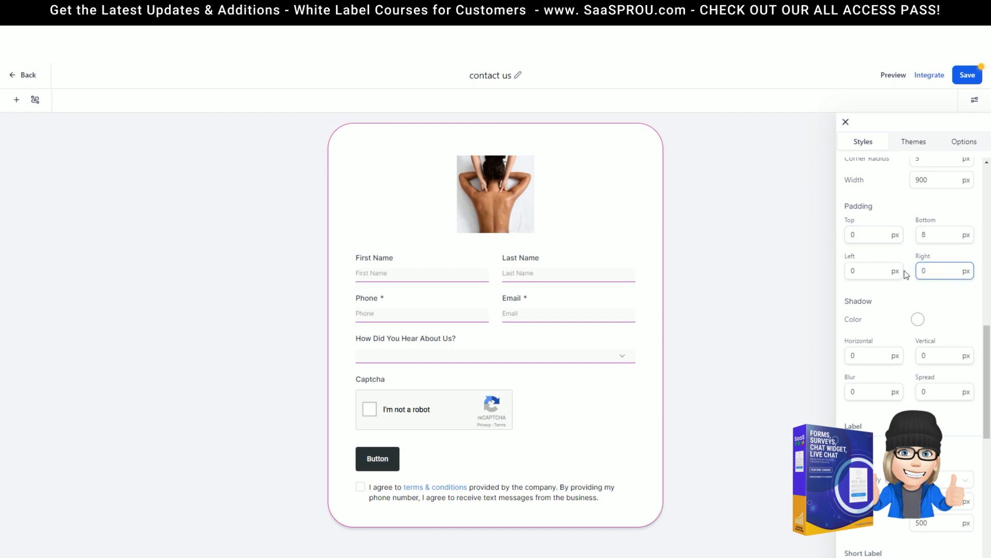
{"action": "left_click_drag", "start_coordinate": [936, 241], "coordinate": [901, 234]}
{"action": "type", "text": "0"}
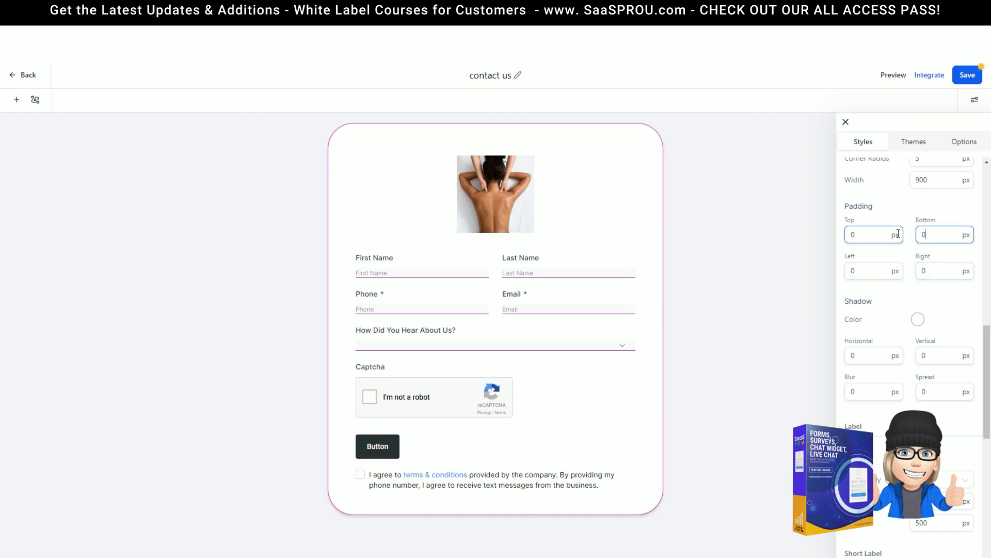
{"action": "scroll", "coordinate": [882, 322], "scroll_direction": "down", "scroll_amount": 3}
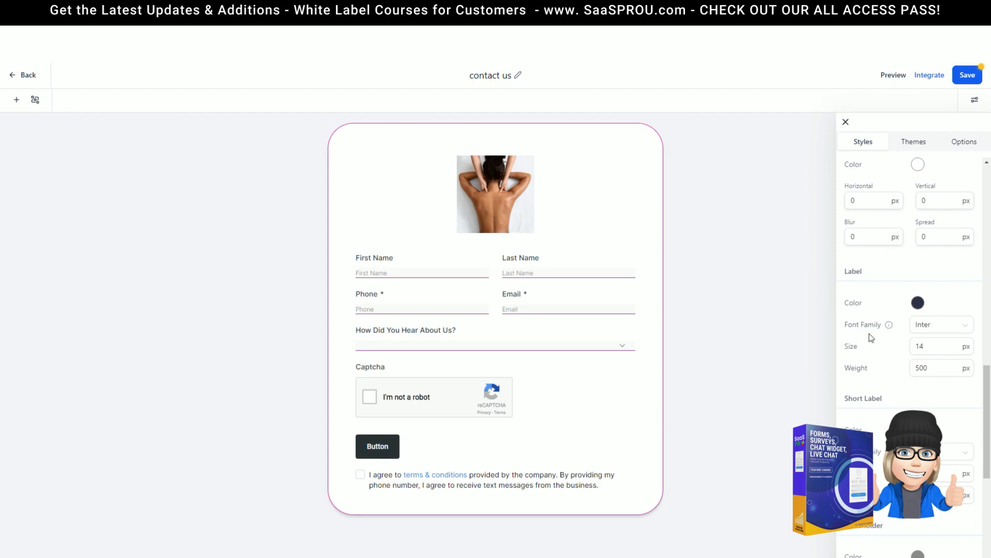
{"action": "scroll", "coordinate": [847, 253], "scroll_direction": "down", "scroll_amount": 1}
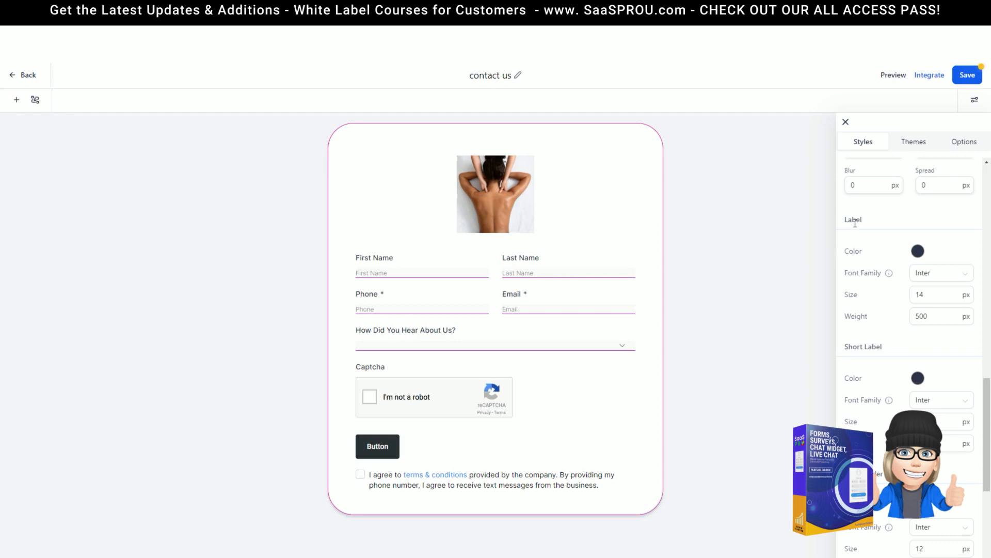
{"action": "scroll", "coordinate": [875, 353], "scroll_direction": "down", "scroll_amount": 2}
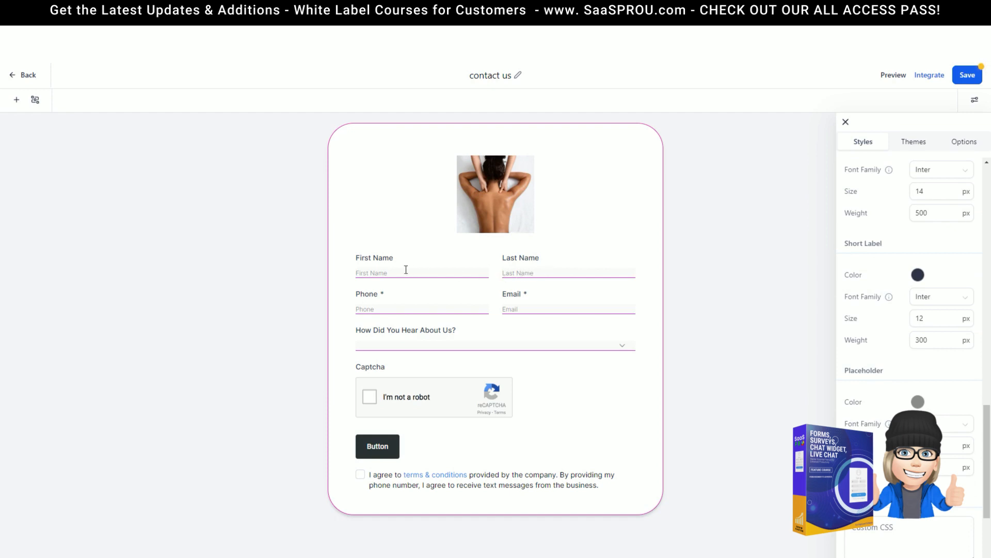
{"action": "mouse_move", "coordinate": [360, 273]}
{"action": "left_mouse_down"}
{"action": "mouse_move", "coordinate": [411, 279]}
{"action": "mouse_move", "coordinate": [363, 272]}
{"action": "left_mouse_up"}
{"action": "scroll", "coordinate": [910, 358], "scroll_direction": "down", "scroll_amount": 2}
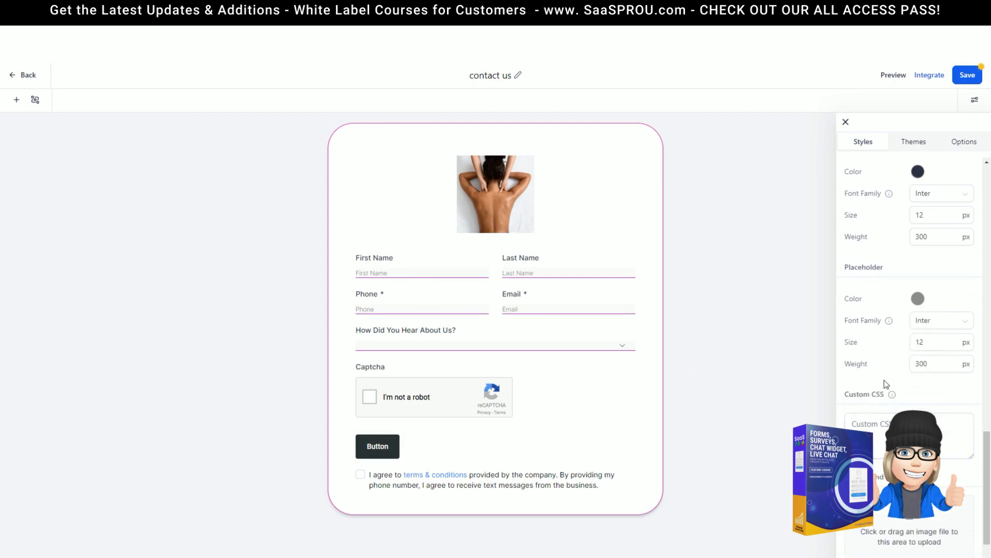
{"action": "scroll", "coordinate": [886, 383], "scroll_direction": "down", "scroll_amount": 1}
{"action": "left_click", "coordinate": [908, 394]}
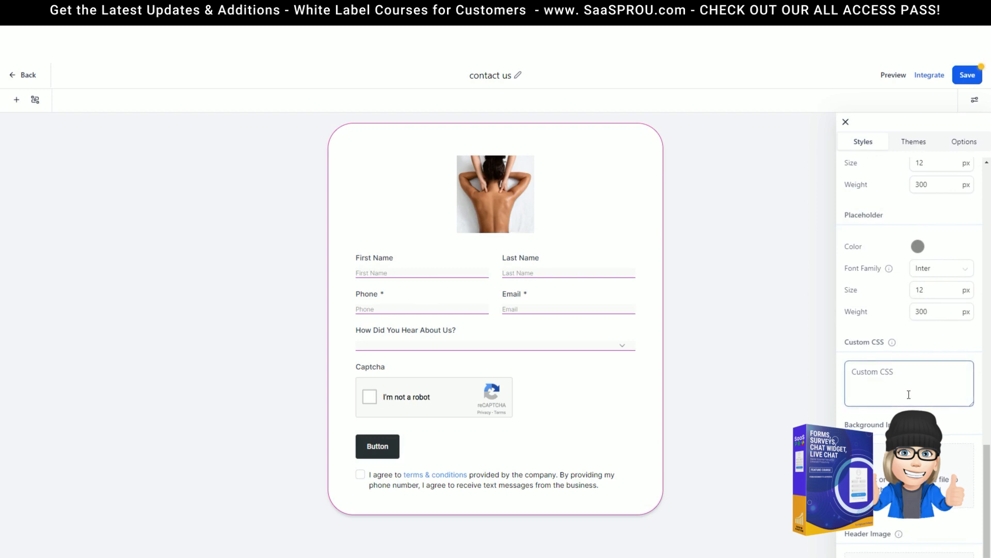
{"action": "scroll", "coordinate": [909, 395], "scroll_direction": "down", "scroll_amount": 2}
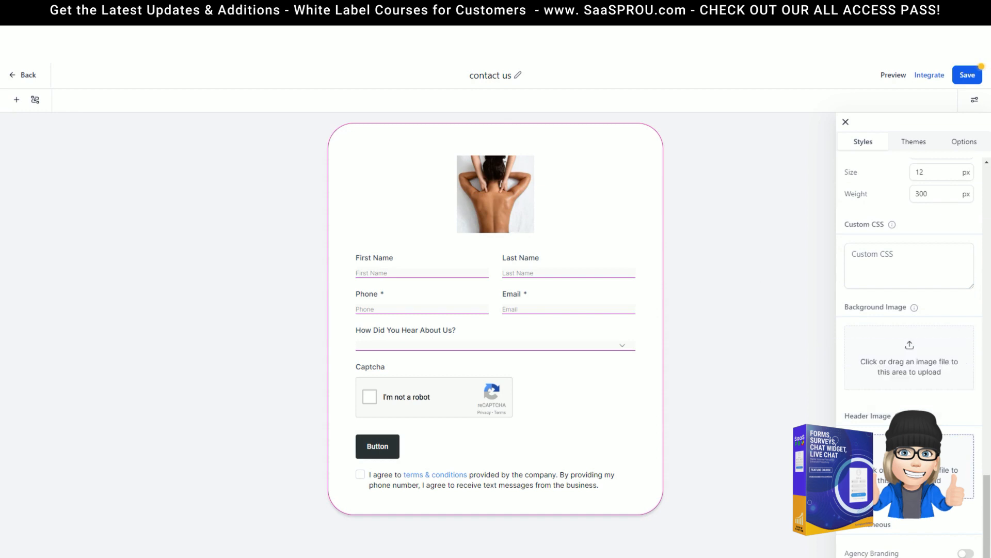
{"action": "left_click", "coordinate": [506, 193]}
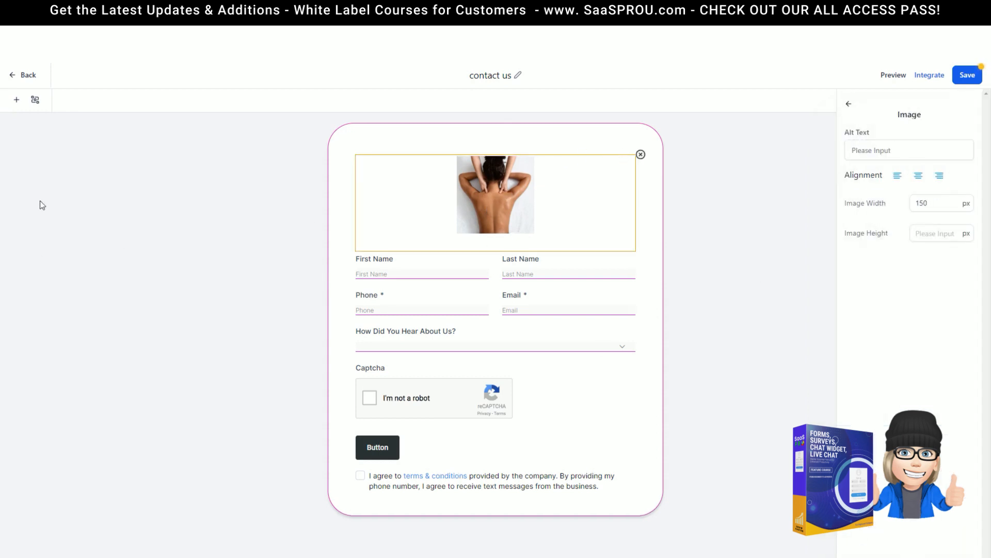
{"action": "left_click", "coordinate": [16, 102]}
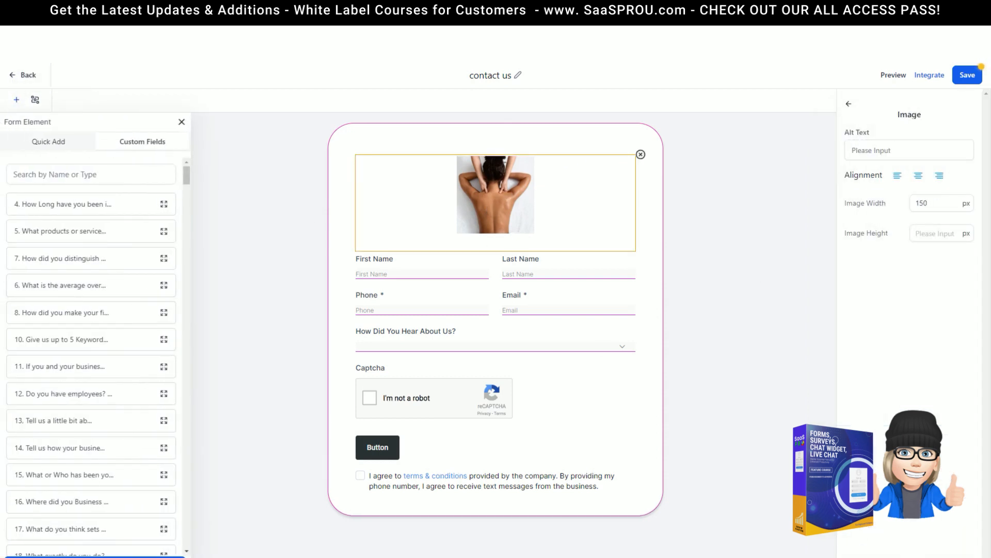
{"action": "left_click", "coordinate": [16, 139]}
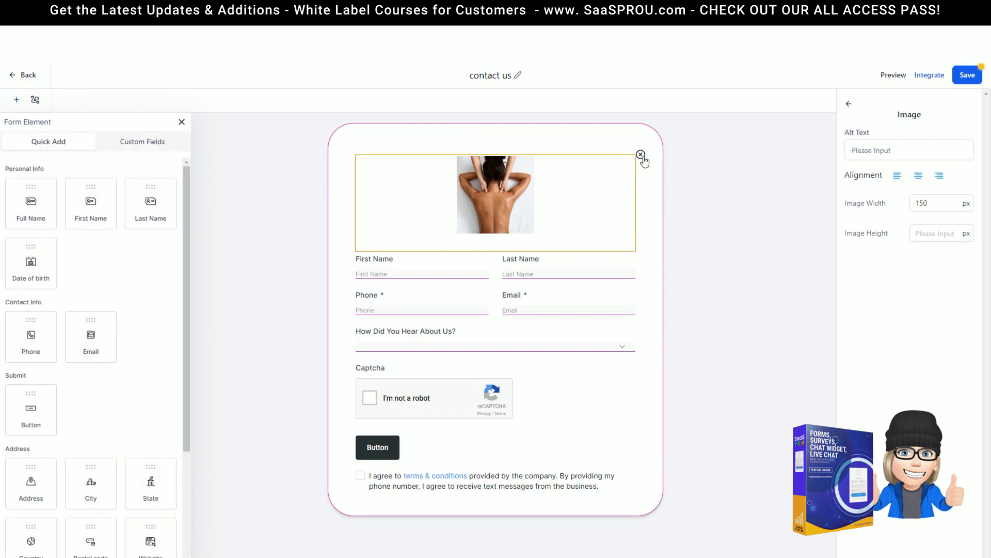
{"action": "left_click", "coordinate": [641, 155]}
{"action": "left_click", "coordinate": [849, 104]}
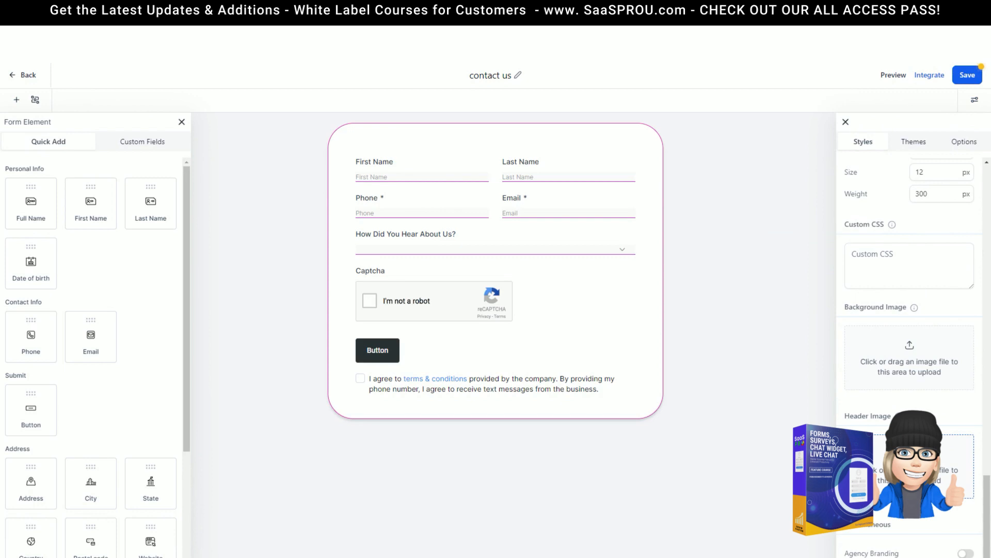
{"action": "left_click", "coordinate": [910, 467]}
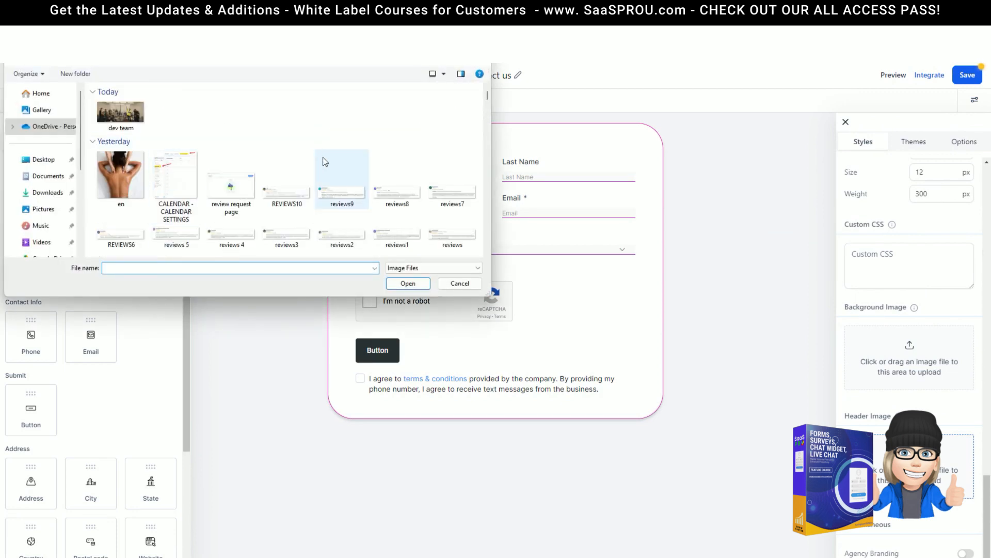
{"action": "left_click", "coordinate": [120, 168]}
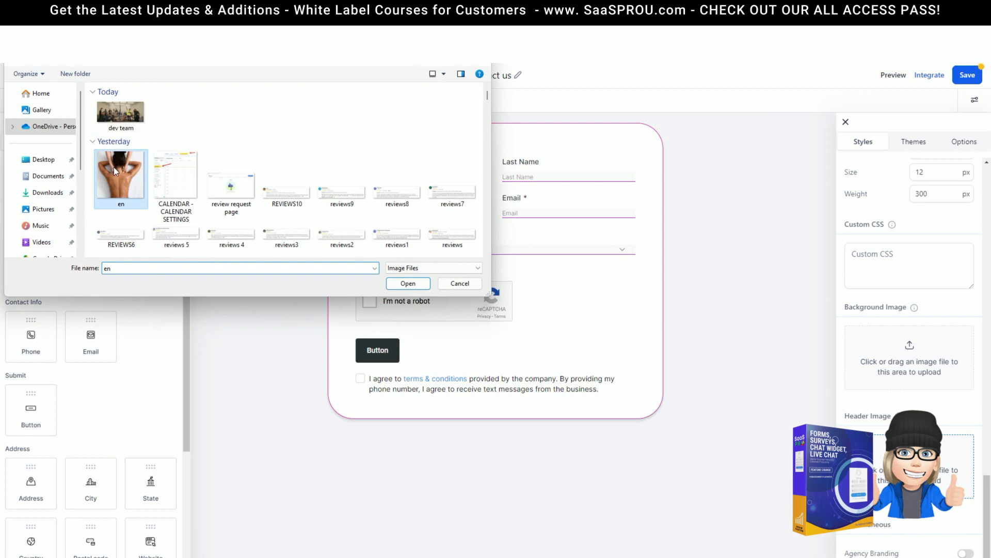
{"action": "left_click", "coordinate": [408, 283]}
{"action": "scroll", "coordinate": [846, 403], "scroll_direction": "down", "scroll_amount": 1}
{"action": "scroll", "coordinate": [480, 258], "scroll_direction": "down", "scroll_amount": 4}
{"action": "scroll", "coordinate": [586, 336], "scroll_direction": "up", "scroll_amount": 4}
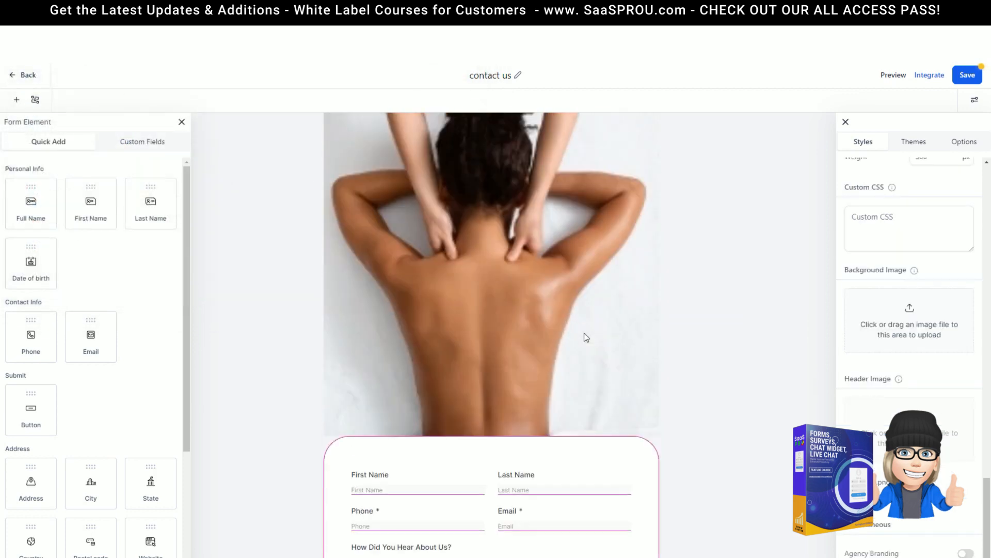
{"action": "mouse_move", "coordinate": [973, 476]}
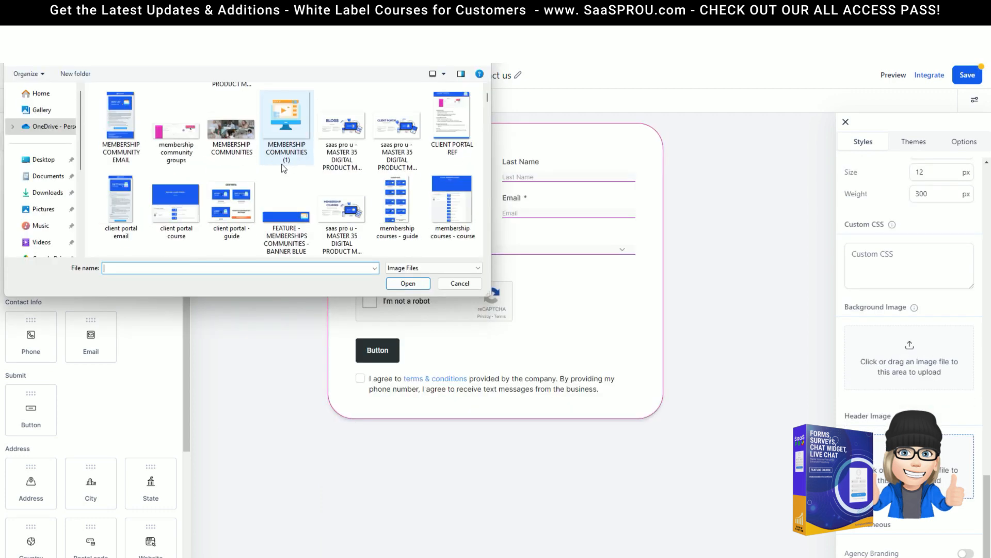
{"action": "left_click", "coordinate": [188, 146]}
{"action": "left_click", "coordinate": [407, 286]}
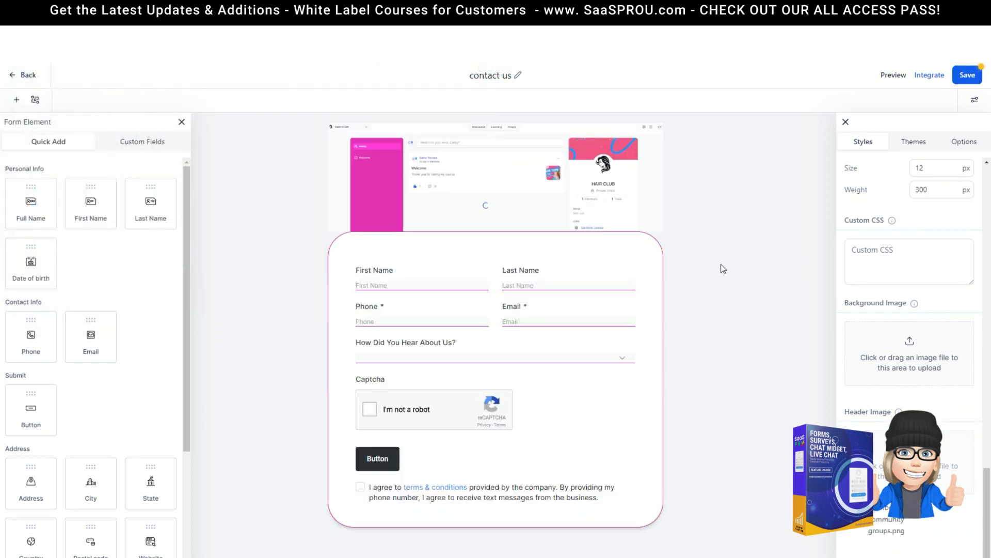
{"action": "scroll", "coordinate": [909, 259], "scroll_direction": "down", "scroll_amount": 1}
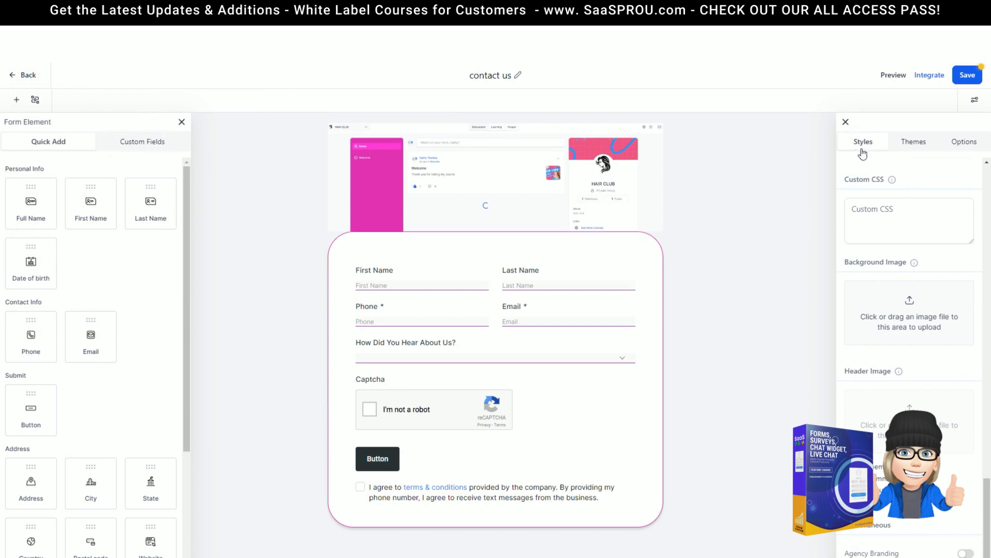
{"action": "mouse_move", "coordinate": [934, 479]}
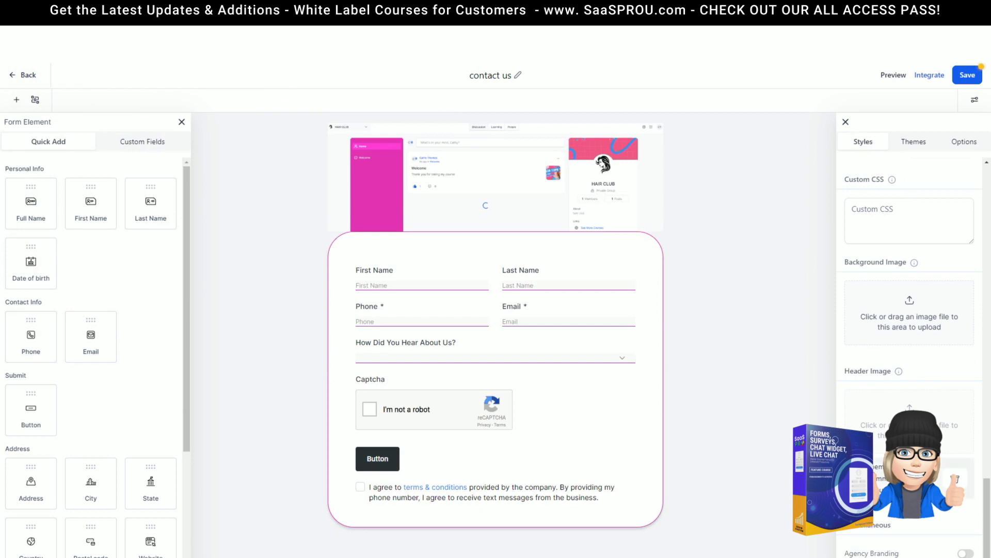
{"action": "left_click", "coordinate": [957, 481]}
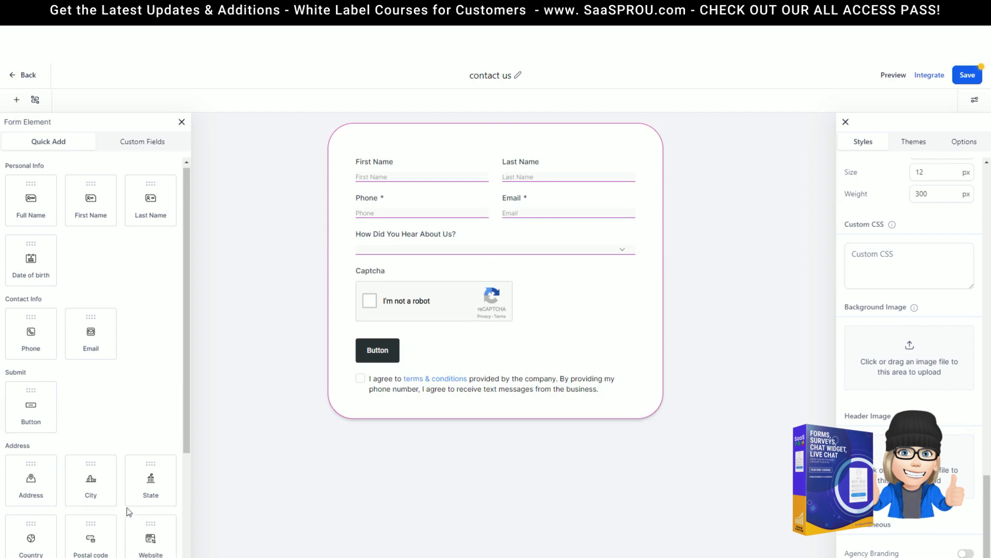
{"action": "scroll", "coordinate": [127, 506], "scroll_direction": "down", "scroll_amount": 4}
{"action": "left_click_drag", "start_coordinate": [135, 496], "coordinate": [501, 155]}
{"action": "left_click", "coordinate": [507, 164]}
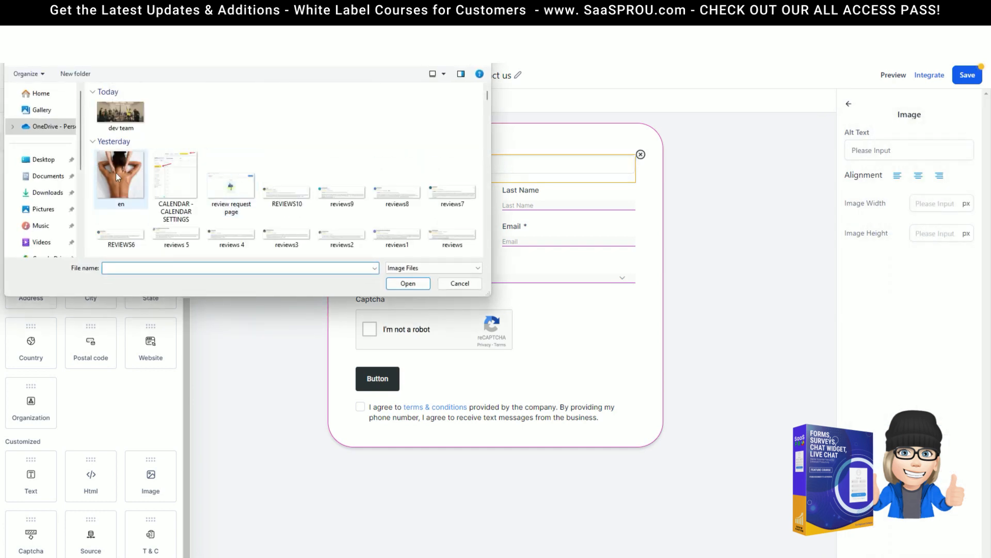
{"action": "double_click", "coordinate": [118, 177]}
{"action": "left_click", "coordinate": [928, 207]}
{"action": "type", "text": "150"}
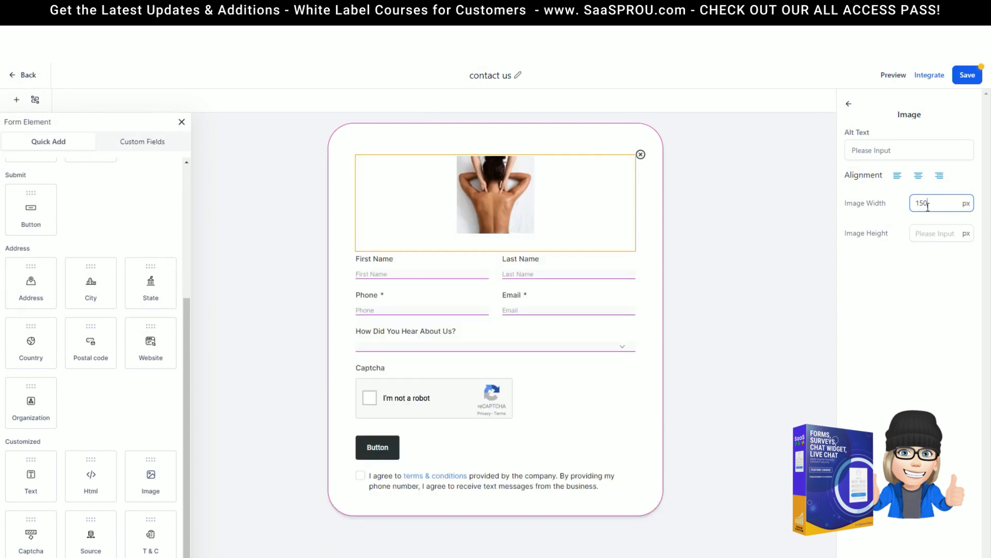
{"action": "left_click", "coordinate": [665, 297]}
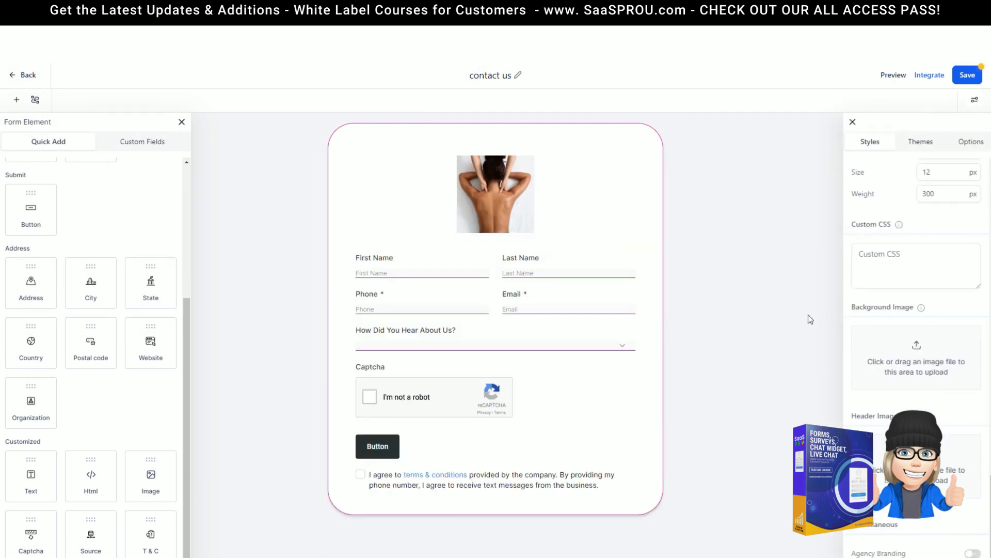
Step: Apply the Eco Haven theme to the form, accepting the loss of style changes
{"action": "left_click", "coordinate": [923, 144]}
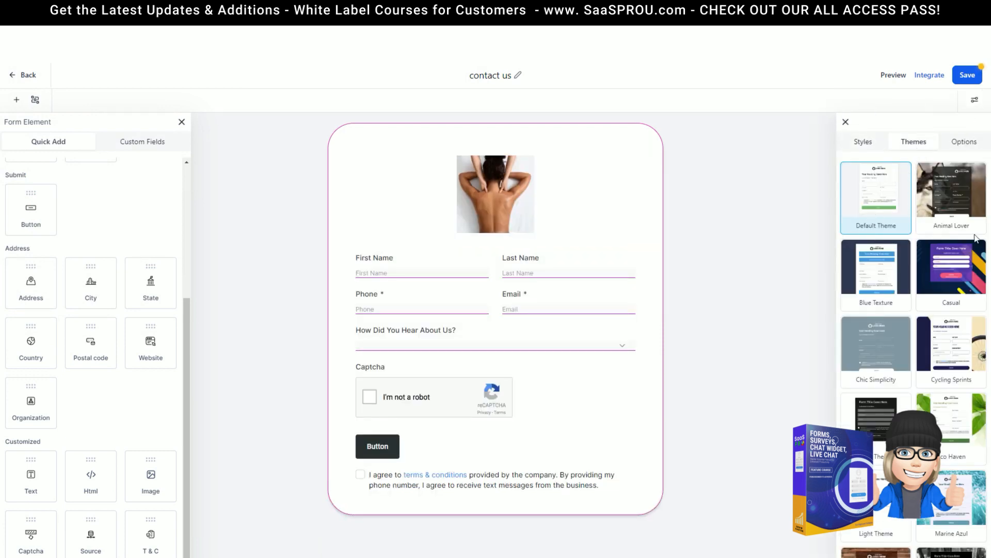
{"action": "scroll", "coordinate": [924, 362], "scroll_direction": "down", "scroll_amount": 2}
{"action": "scroll", "coordinate": [921, 375], "scroll_direction": "up", "scroll_amount": 1}
{"action": "mouse_move", "coordinate": [868, 220]}
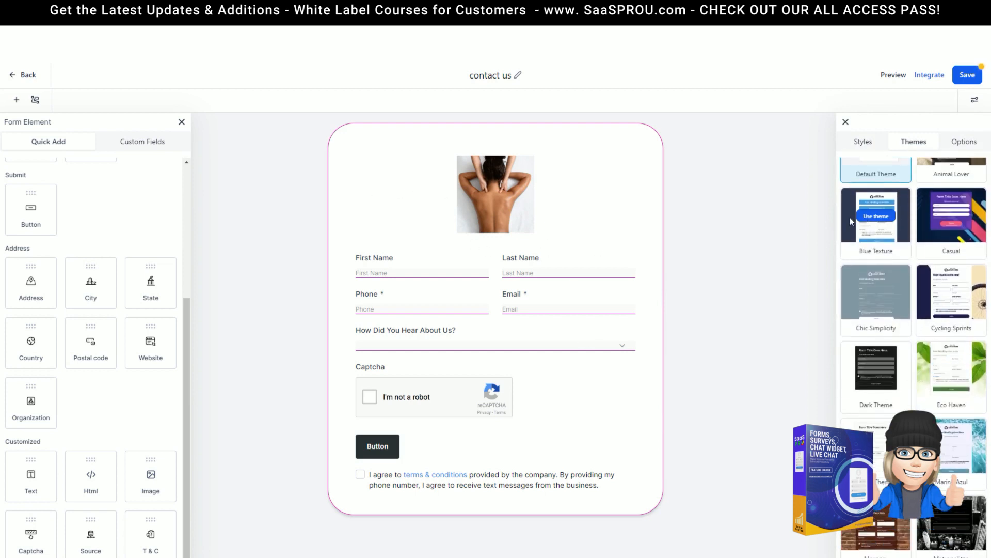
{"action": "scroll", "coordinate": [912, 212], "scroll_direction": "up", "scroll_amount": 1}
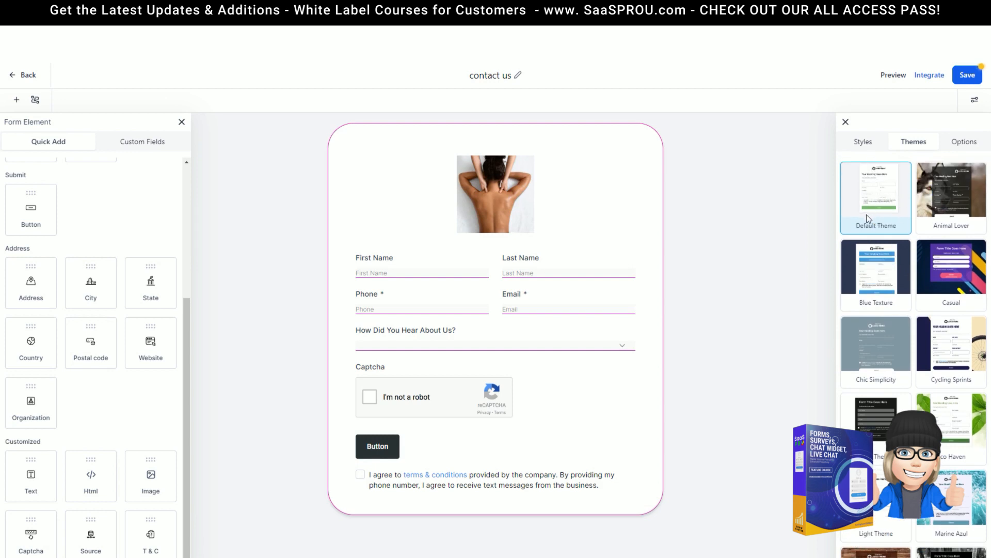
{"action": "mouse_move", "coordinate": [949, 214]}
{"action": "scroll", "coordinate": [900, 275], "scroll_direction": "down", "scroll_amount": 1}
{"action": "mouse_move", "coordinate": [872, 297]}
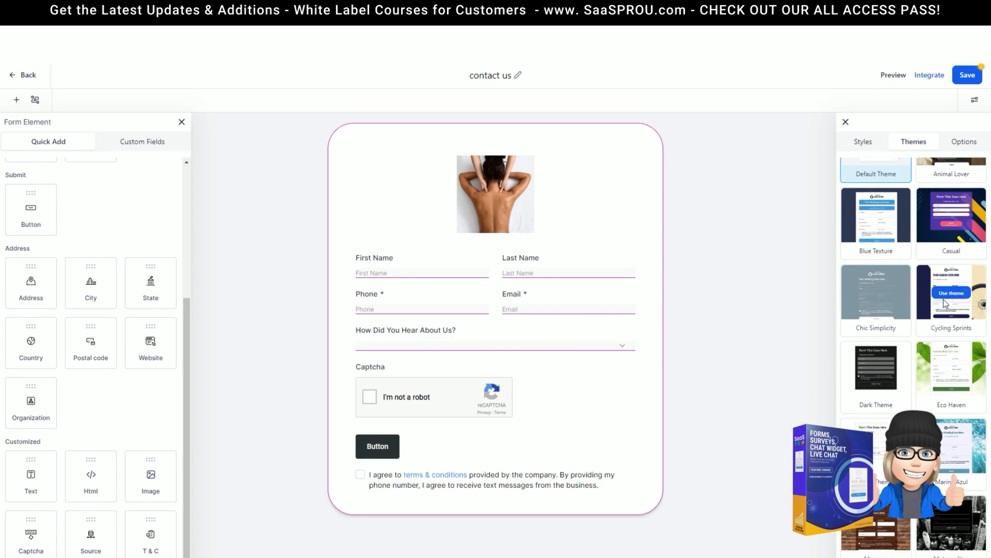
{"action": "scroll", "coordinate": [883, 305], "scroll_direction": "down", "scroll_amount": 3}
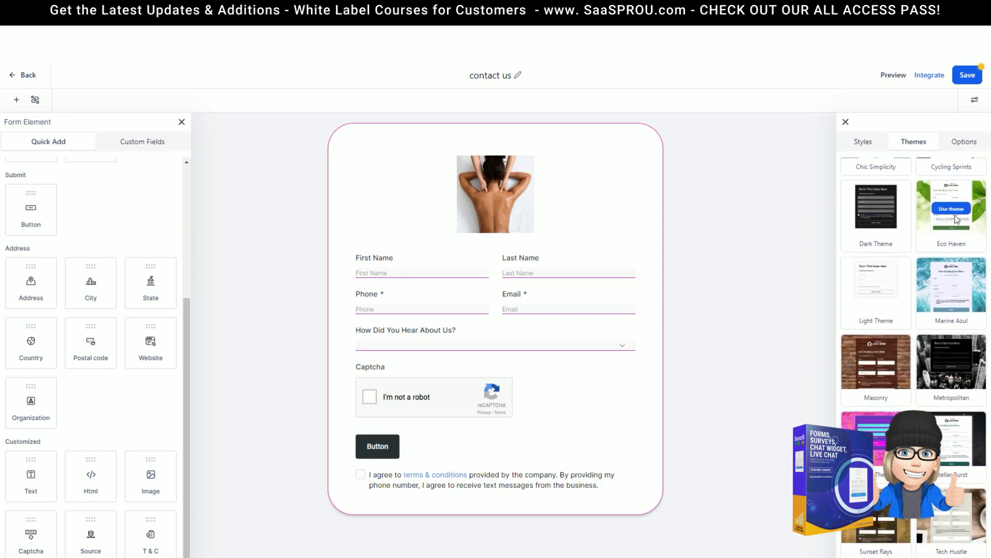
{"action": "left_click", "coordinate": [955, 211]}
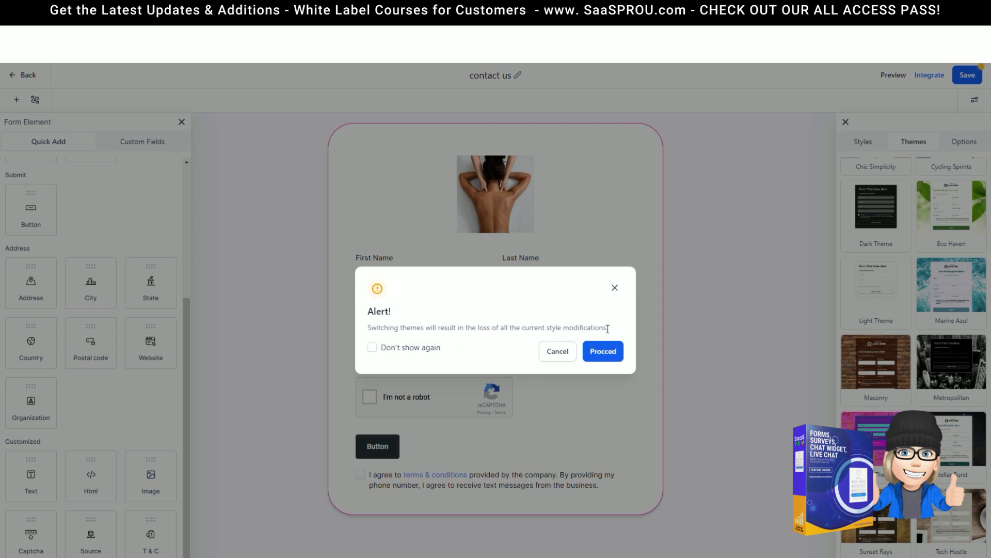
{"action": "left_click", "coordinate": [611, 354]}
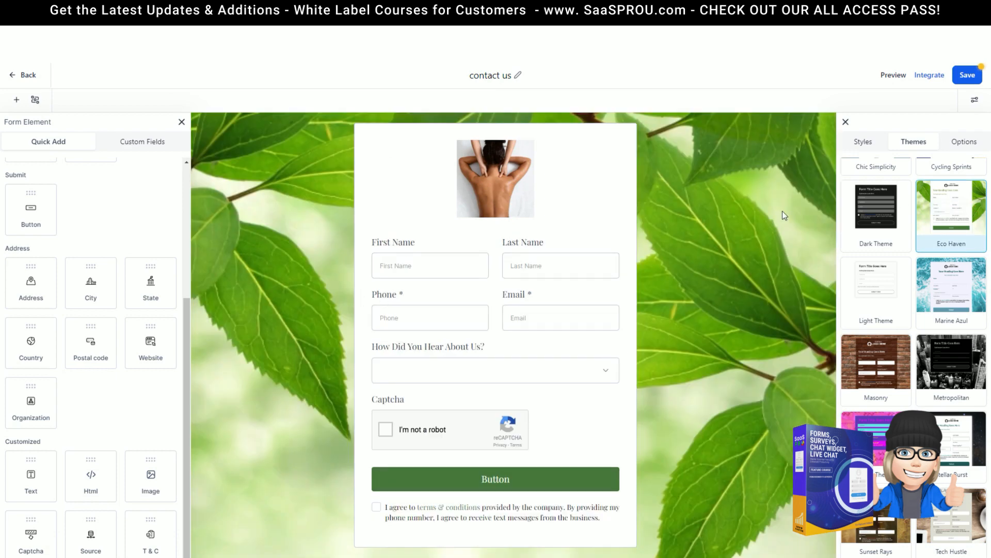
Step: Replace the leaf background image with the massage photo en.png
{"action": "right_click", "coordinate": [539, 392]}
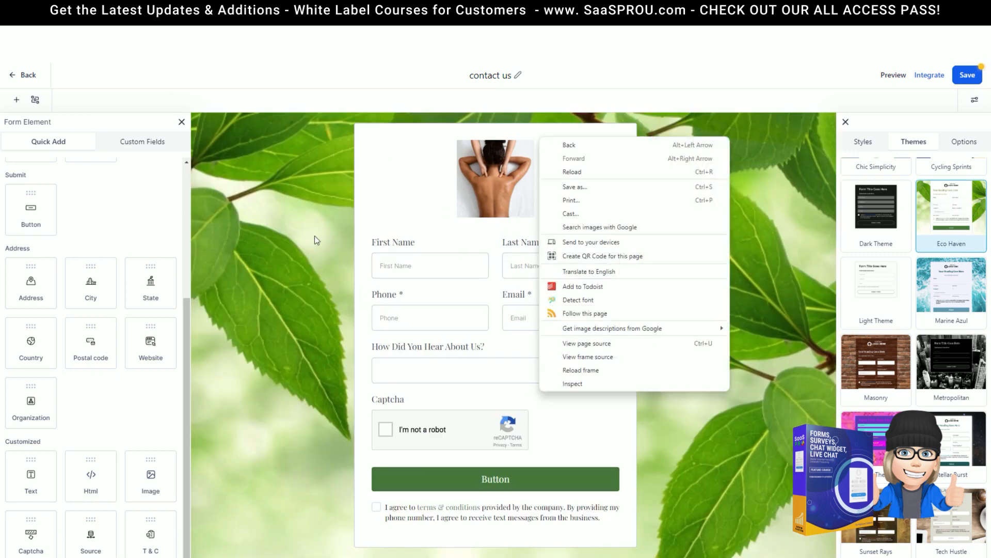
{"action": "left_click", "coordinate": [317, 188]}
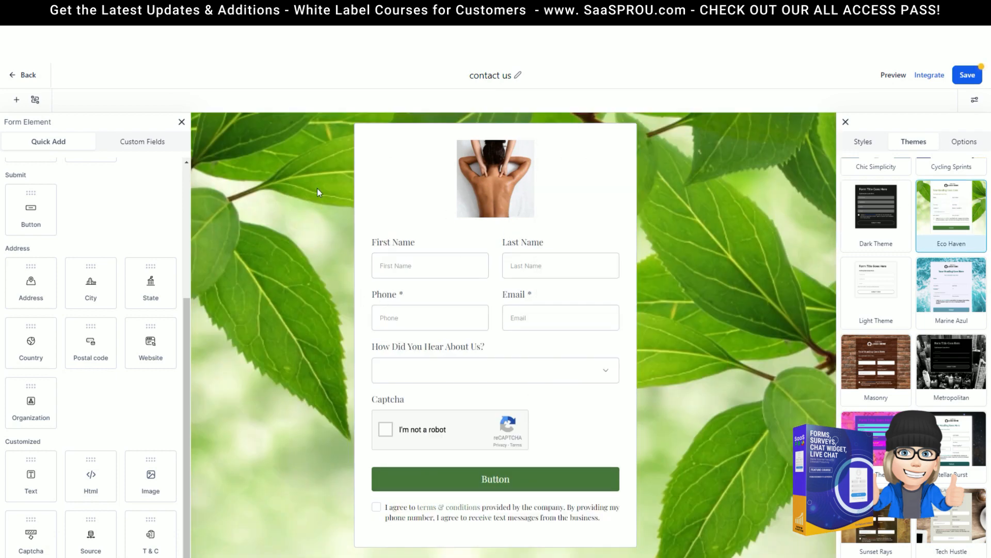
{"action": "left_click", "coordinate": [869, 147]}
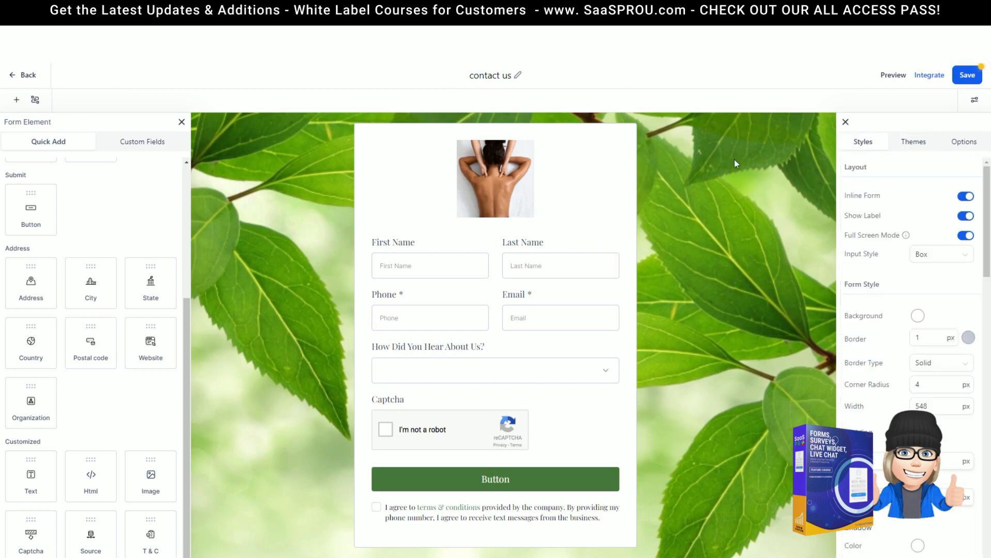
{"action": "left_click", "coordinate": [705, 152]}
{"action": "scroll", "coordinate": [904, 347], "scroll_direction": "down", "scroll_amount": 10}
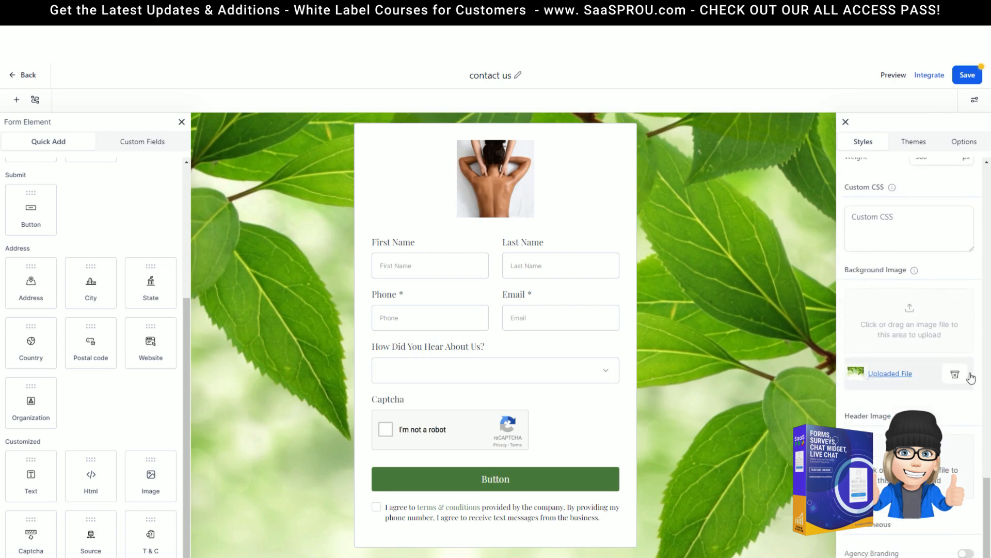
{"action": "left_click", "coordinate": [958, 375]}
{"action": "left_click", "coordinate": [908, 373]}
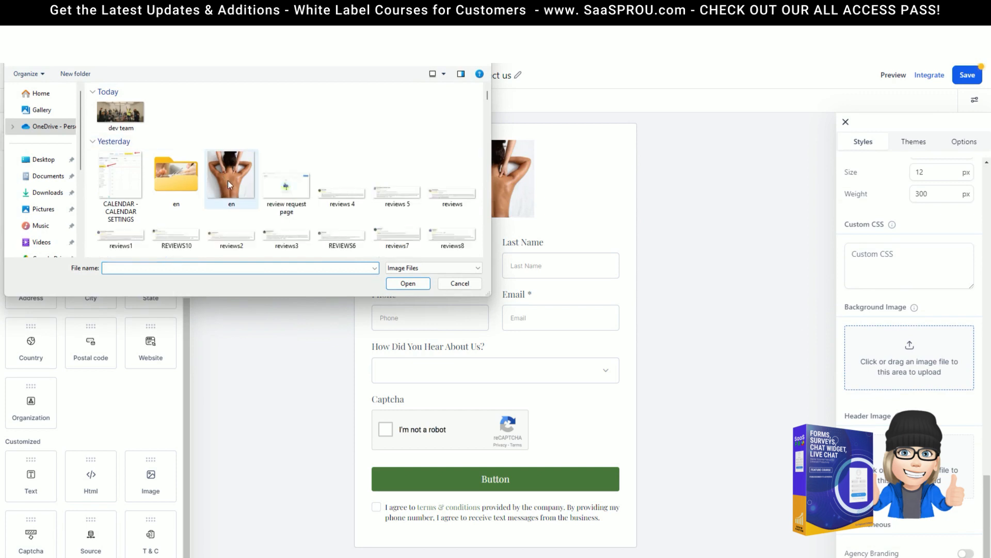
{"action": "double_click", "coordinate": [130, 172]}
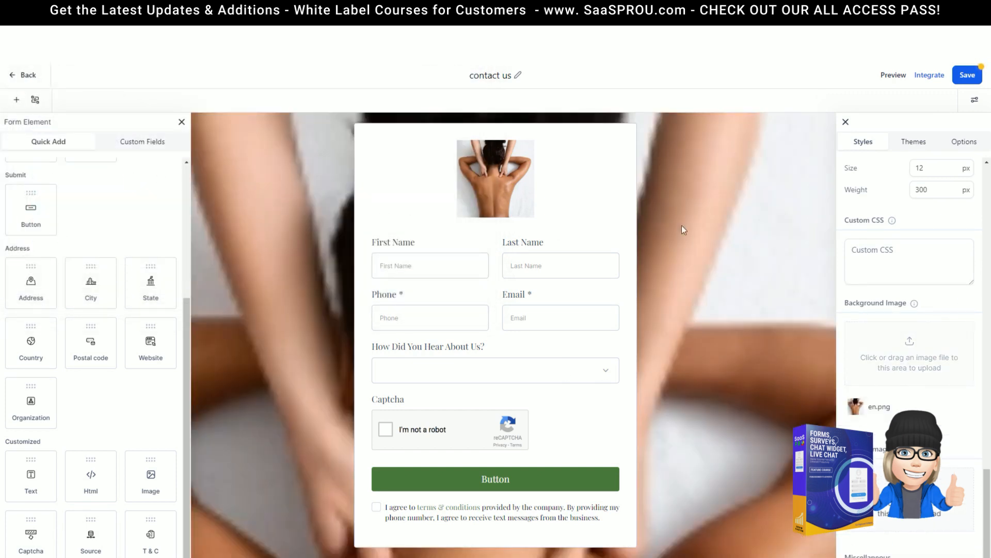
{"action": "left_click", "coordinate": [846, 122]}
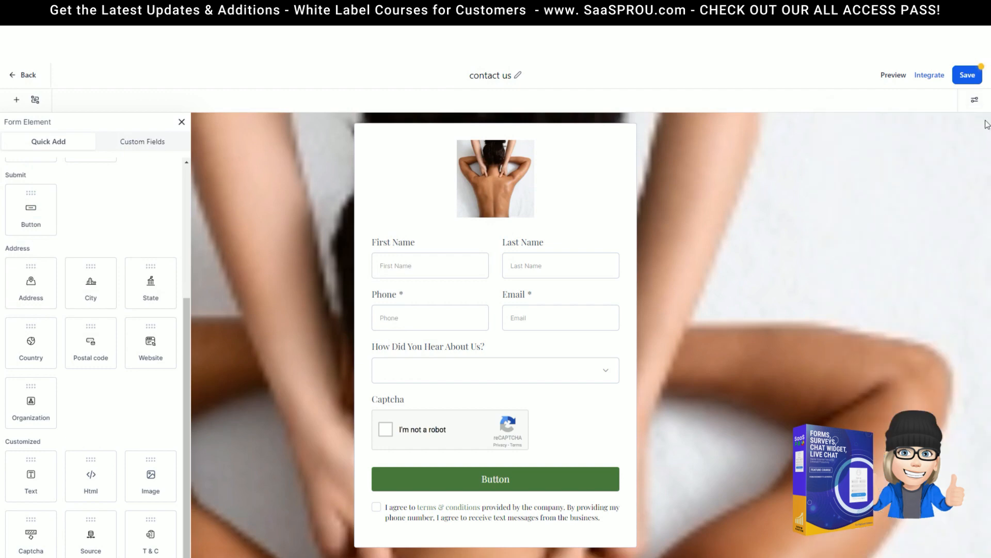
{"action": "left_click", "coordinate": [974, 99]}
{"action": "left_click", "coordinate": [914, 141]}
Step: Switch the form to the Marine Azul theme, then bring up its Options settings
{"action": "mouse_move", "coordinate": [872, 397]}
{"action": "left_click", "coordinate": [953, 394]}
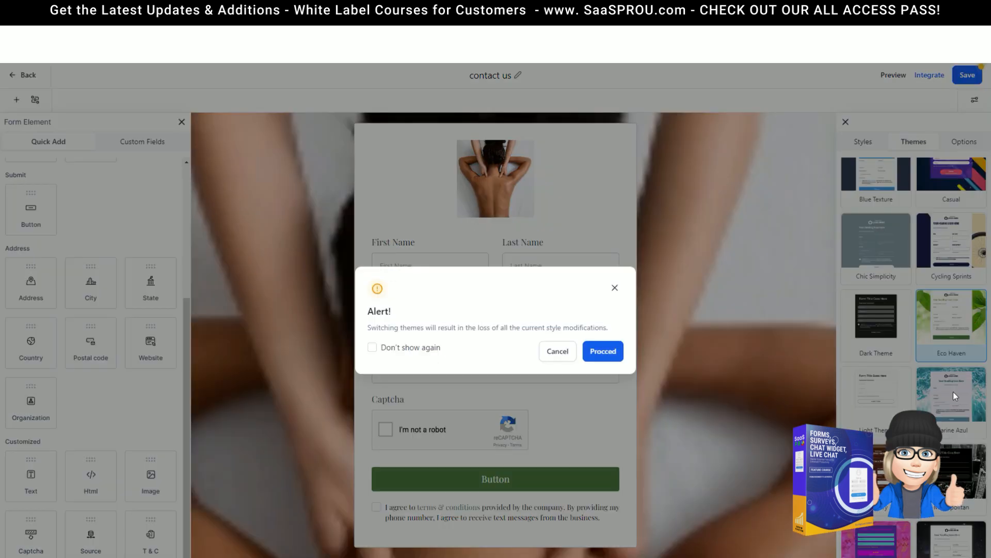
{"action": "left_click", "coordinate": [603, 352]}
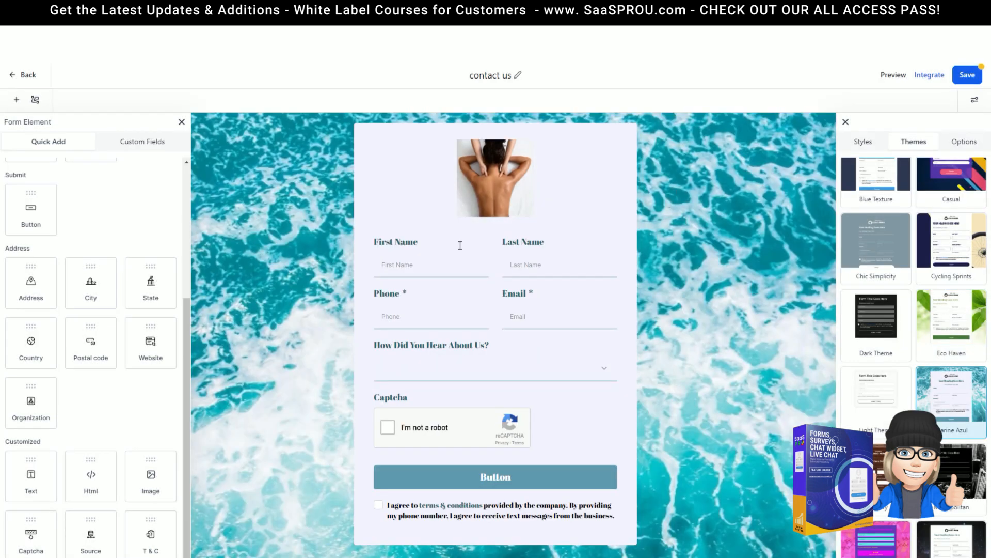
{"action": "scroll", "coordinate": [878, 362], "scroll_direction": "down", "scroll_amount": 3}
{"action": "scroll", "coordinate": [878, 372], "scroll_direction": "up", "scroll_amount": 3}
{"action": "left_click", "coordinate": [964, 142]}
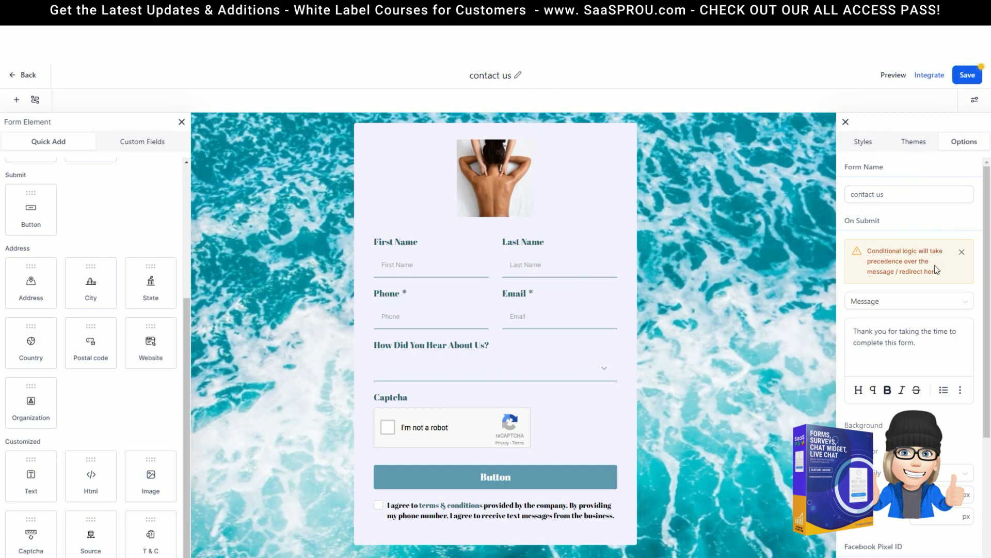
{"action": "scroll", "coordinate": [925, 248], "scroll_direction": "down", "scroll_amount": 1}
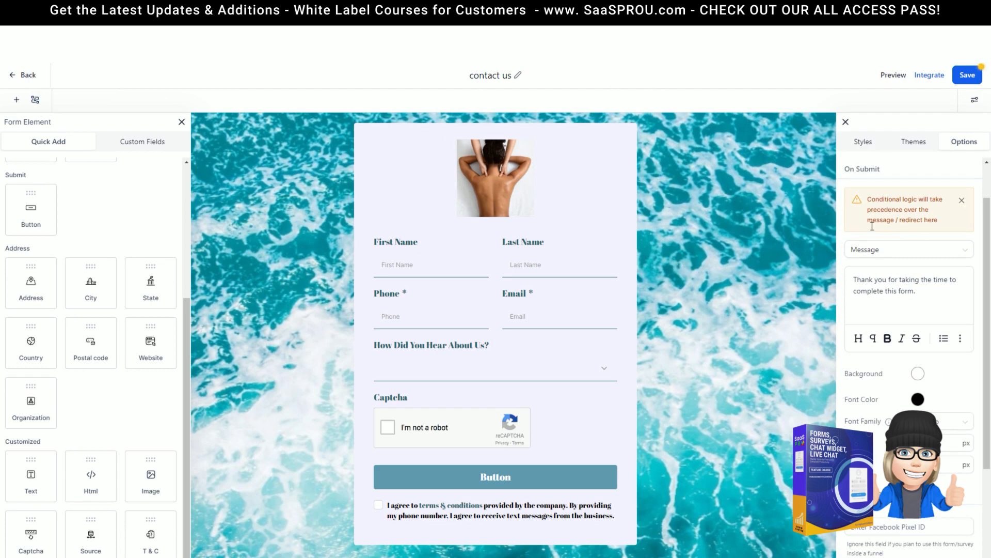
{"action": "left_click", "coordinate": [950, 252]}
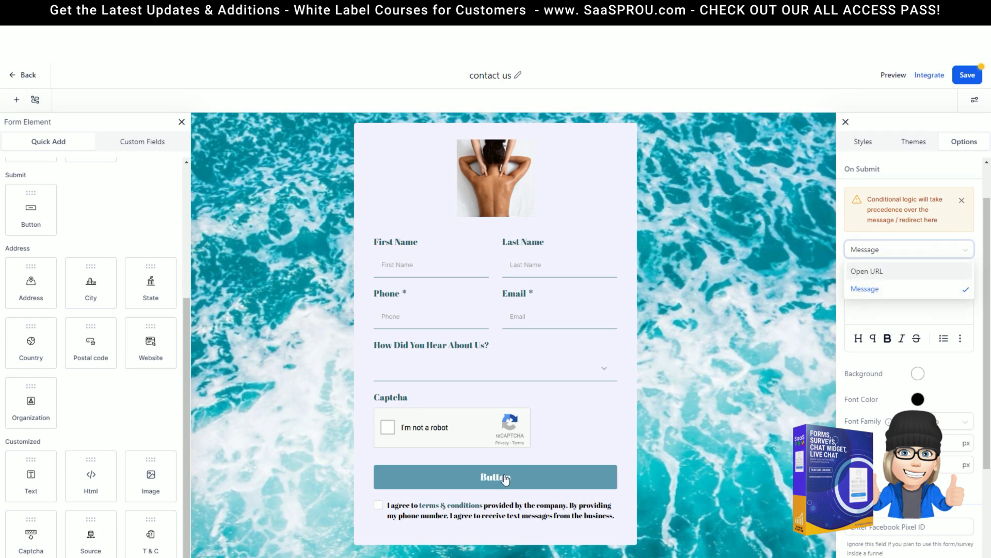
{"action": "left_click", "coordinate": [863, 271]}
{"action": "left_click", "coordinate": [894, 251]}
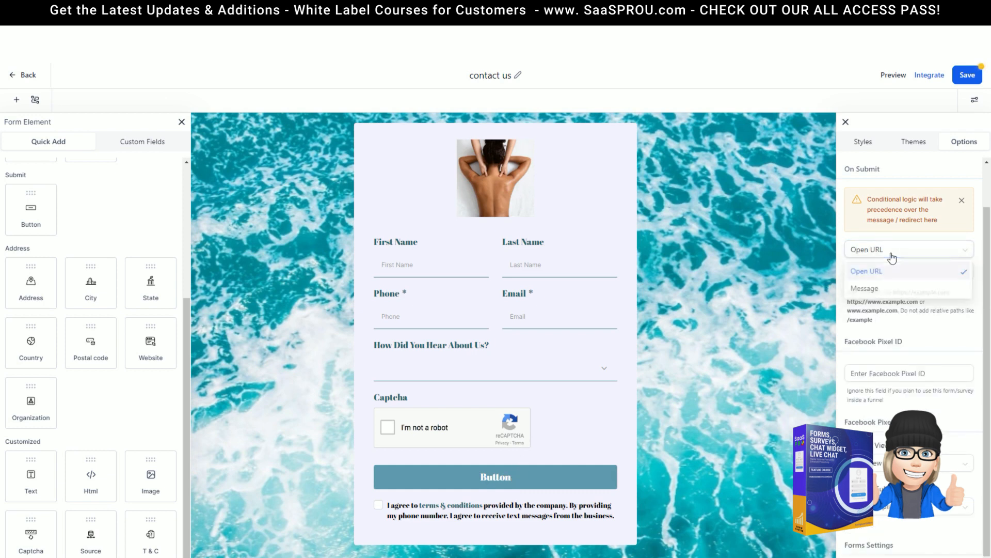
{"action": "left_click", "coordinate": [873, 290]}
{"action": "left_click_drag", "start_coordinate": [917, 290], "coordinate": [853, 282]}
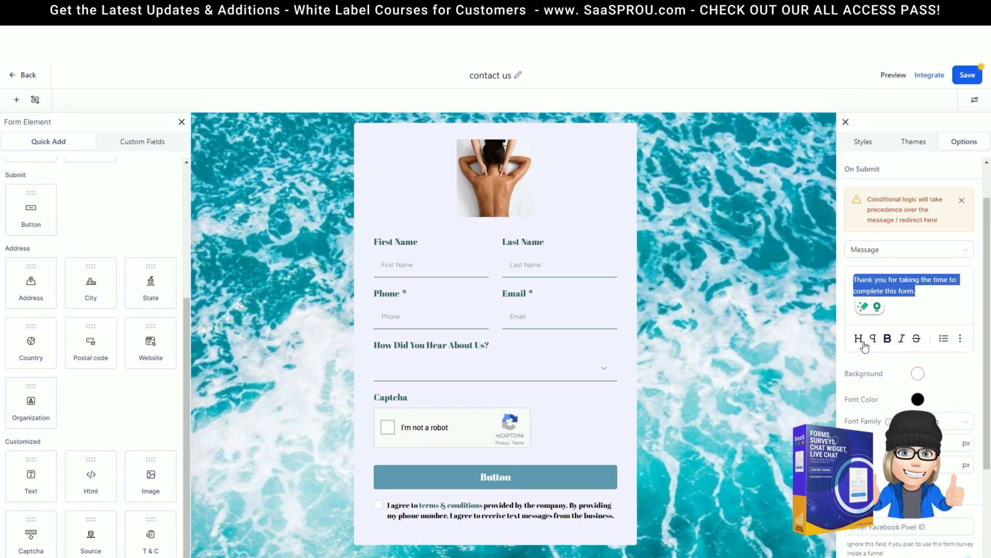
{"action": "left_click", "coordinate": [929, 298]}
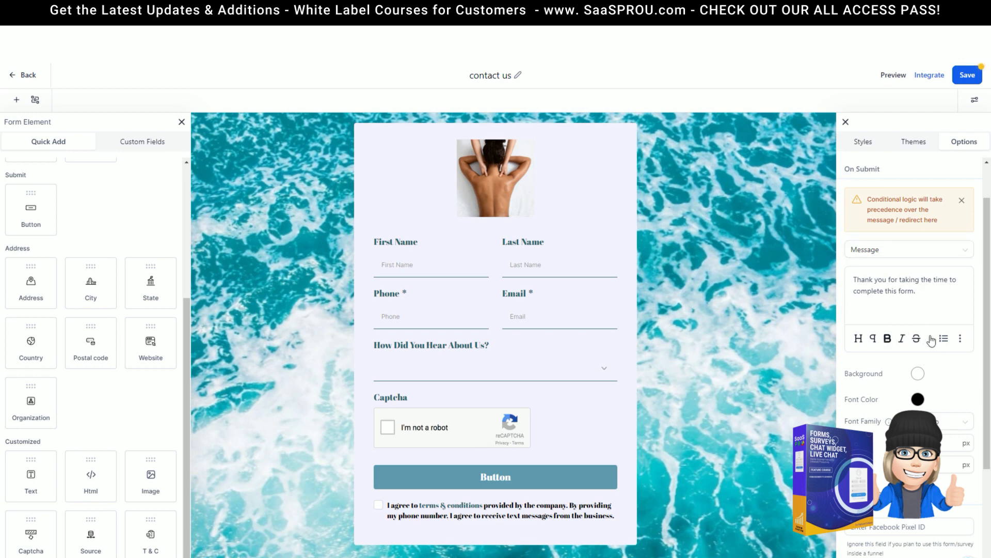
{"action": "left_click", "coordinate": [963, 342]}
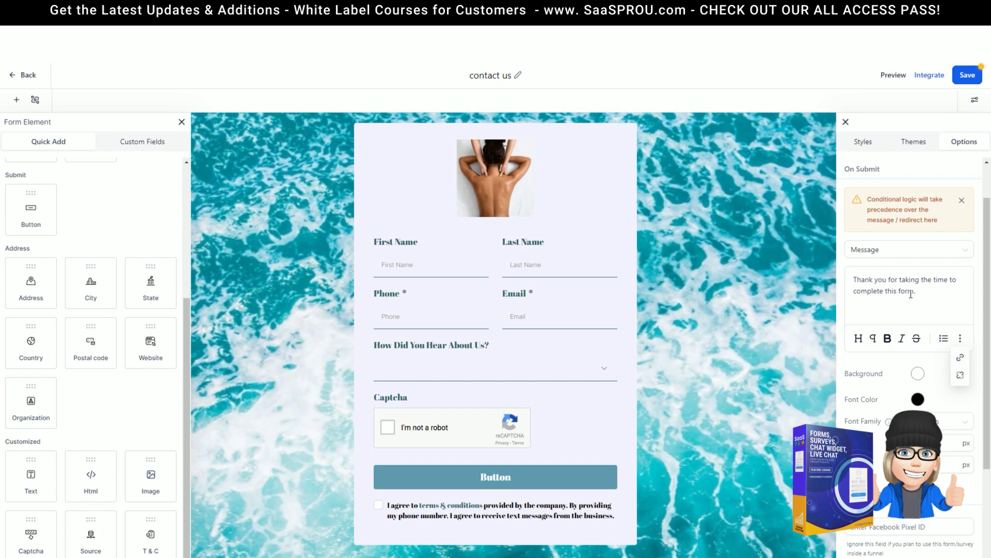
{"action": "left_click", "coordinate": [905, 250]}
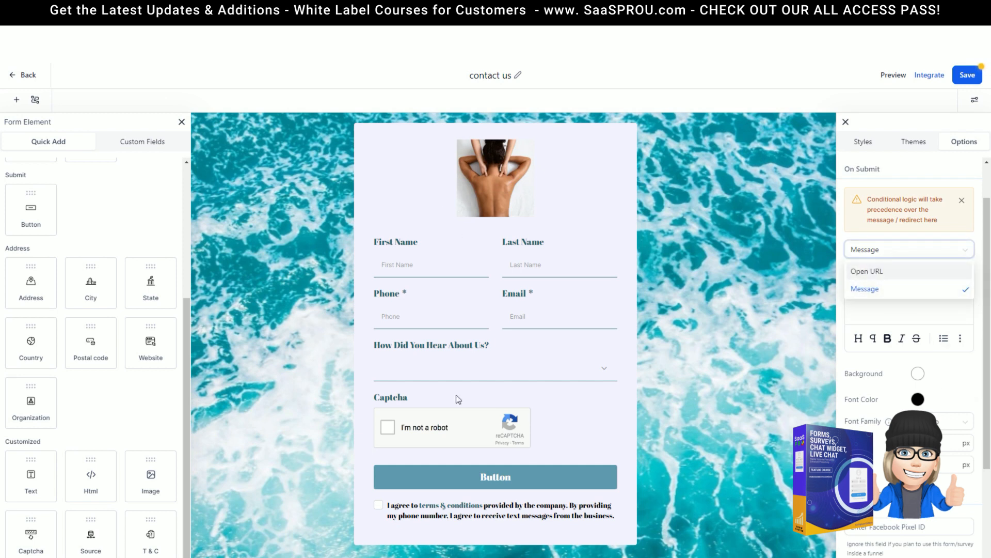
{"action": "left_click", "coordinate": [873, 273]}
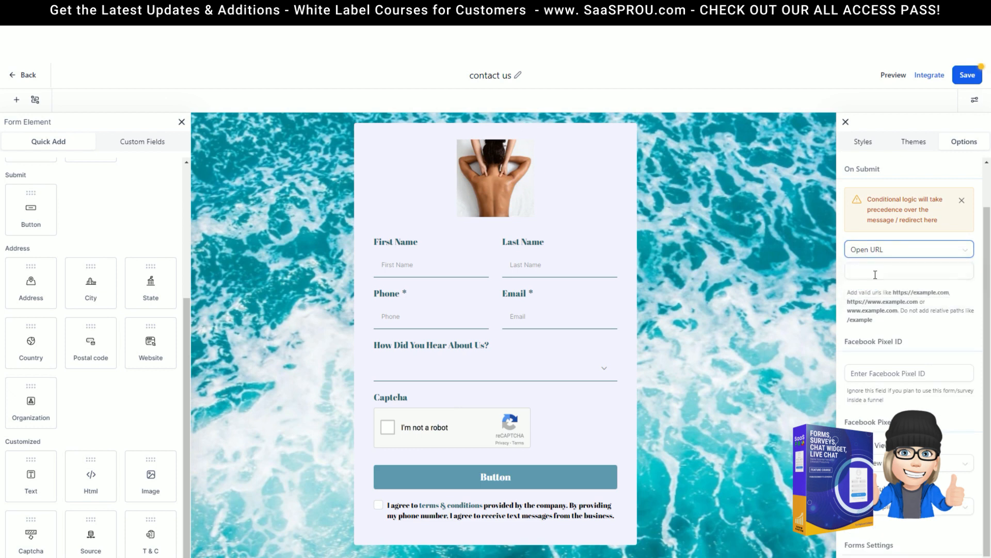
{"action": "left_click", "coordinate": [889, 272]}
{"action": "left_click", "coordinate": [882, 250]}
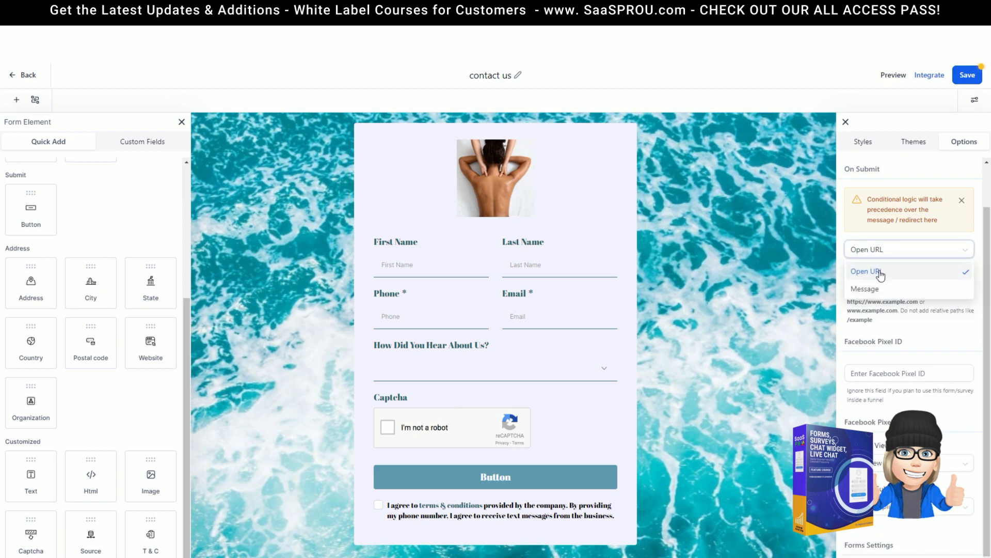
{"action": "left_click", "coordinate": [881, 275]}
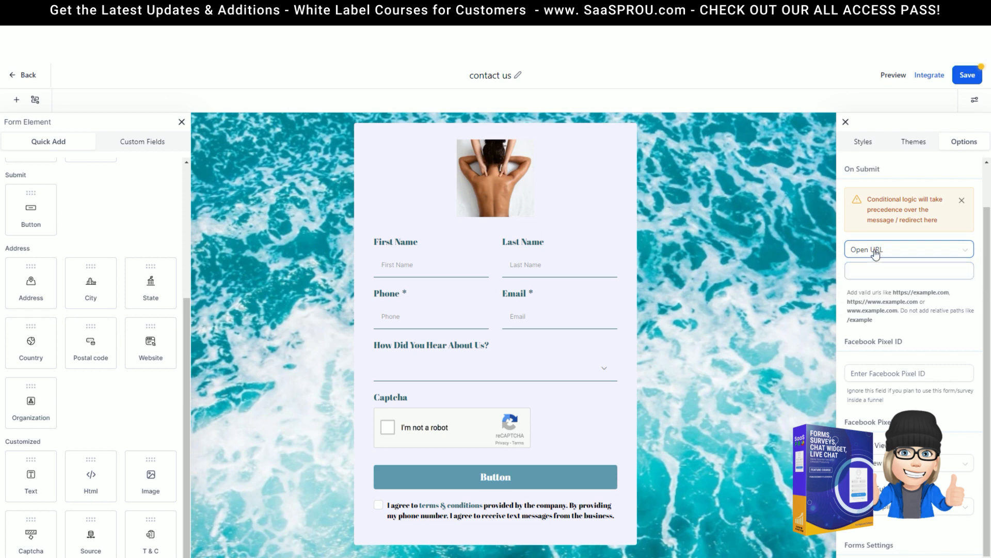
{"action": "left_click", "coordinate": [877, 250]}
{"action": "left_click", "coordinate": [876, 289]}
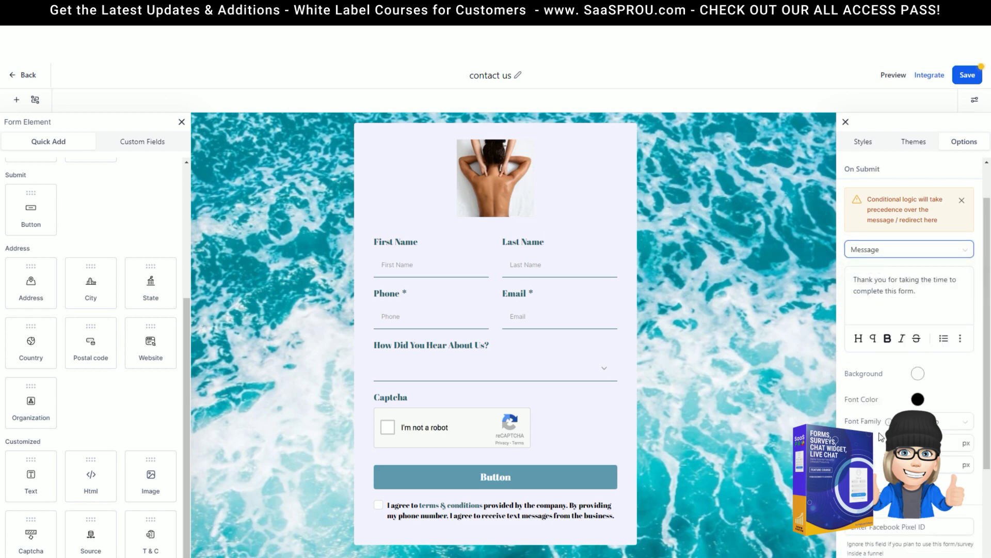
Step: Set the Facebook pixel On Form Submission event to Contact, keeping pageView for page views
{"action": "scroll", "coordinate": [878, 361], "scroll_direction": "down", "scroll_amount": 2}
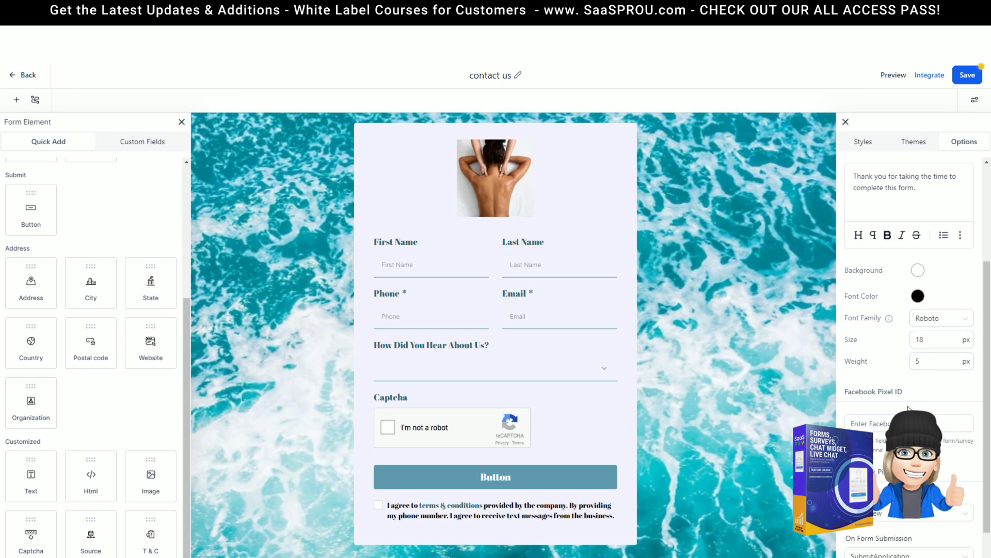
{"action": "scroll", "coordinate": [925, 352], "scroll_direction": "down", "scroll_amount": 2}
{"action": "left_click", "coordinate": [856, 325]}
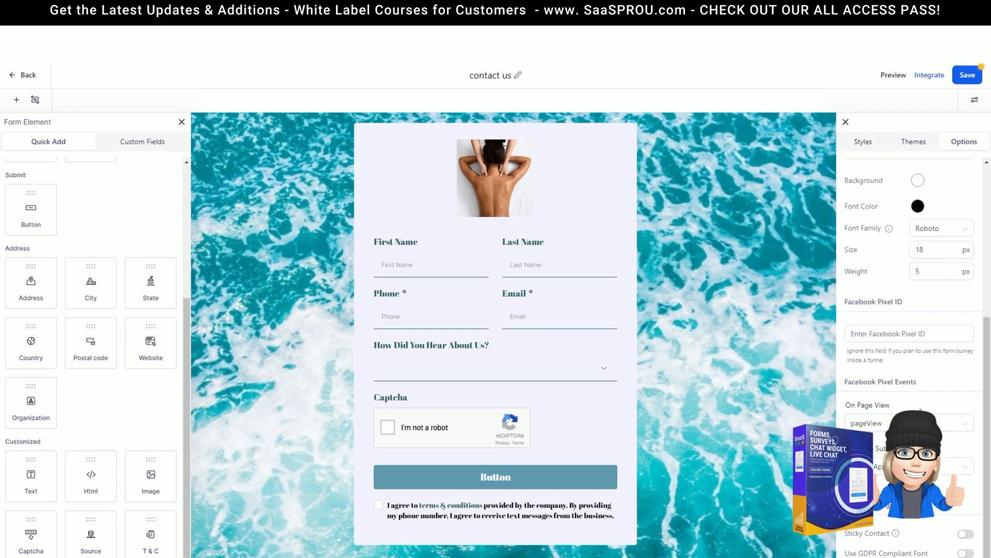
{"action": "left_click", "coordinate": [913, 423]}
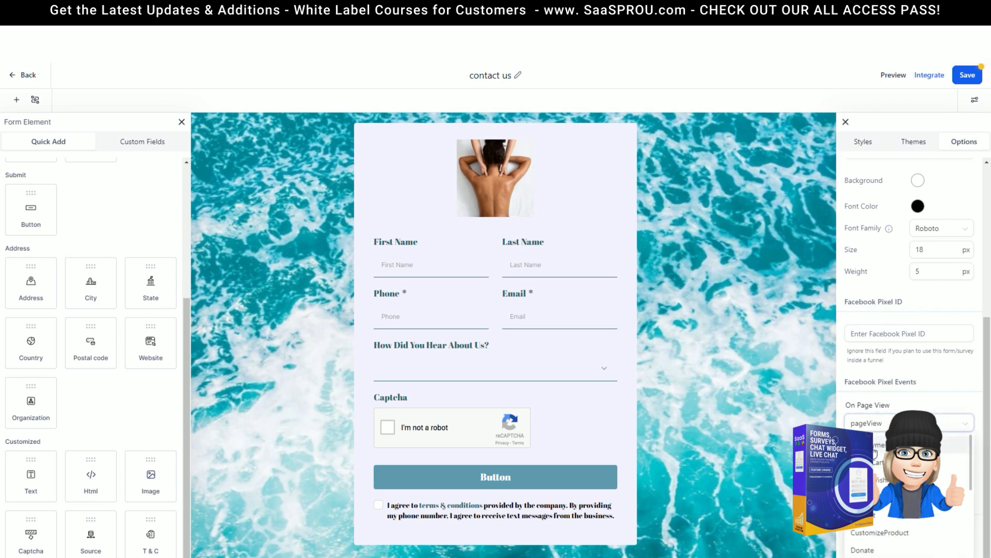
{"action": "left_click", "coordinate": [866, 413]}
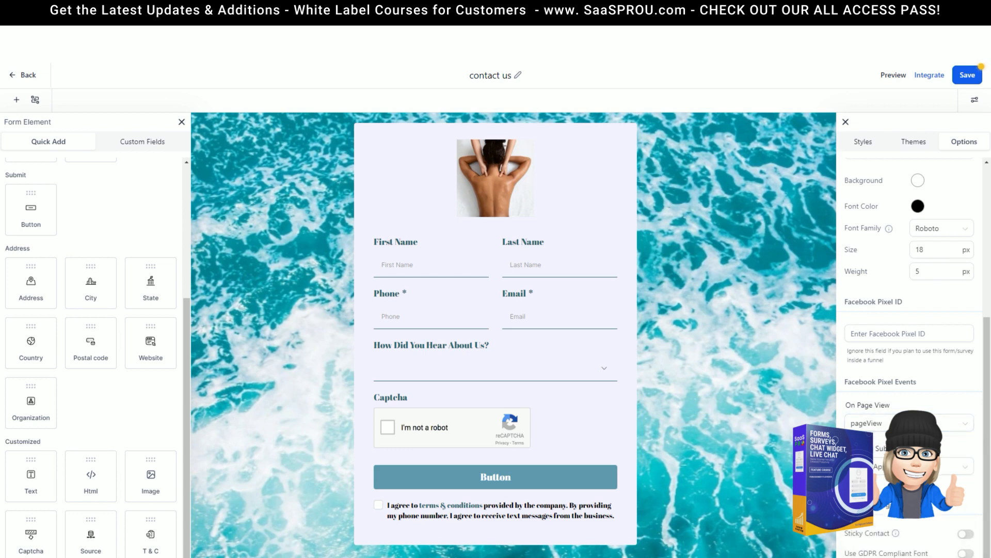
{"action": "left_click", "coordinate": [882, 468]}
{"action": "scroll", "coordinate": [883, 408], "scroll_direction": "up", "scroll_amount": 3}
{"action": "scroll", "coordinate": [888, 371], "scroll_direction": "down", "scroll_amount": 1}
{"action": "left_click", "coordinate": [874, 355]}
Step: Toggle Sticky Contact and switch the GDPR compliant font on and back off
{"action": "left_click", "coordinate": [970, 535]}
{"action": "left_click", "coordinate": [966, 553]}
{"action": "left_click", "coordinate": [961, 553]}
{"action": "left_click", "coordinate": [915, 150]}
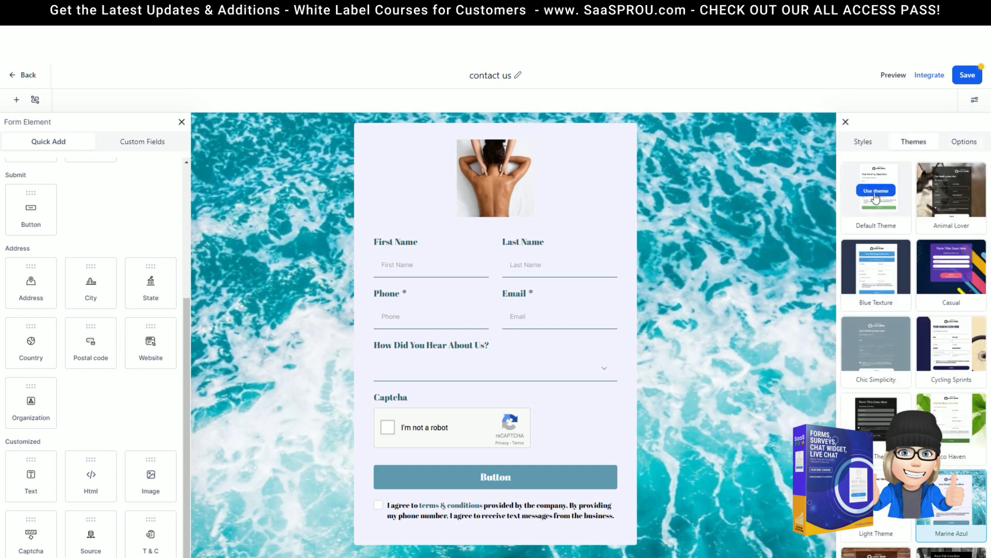
Step: Apply the plain white Default Theme and clear the First Name field's label
{"action": "left_click", "coordinate": [874, 197]}
{"action": "left_click", "coordinate": [846, 122]}
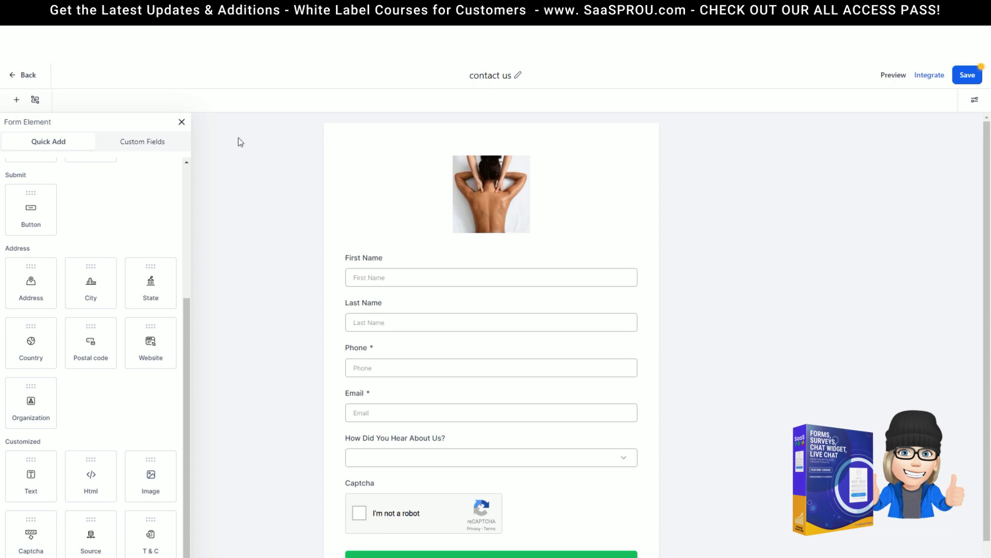
{"action": "left_click", "coordinate": [448, 261]}
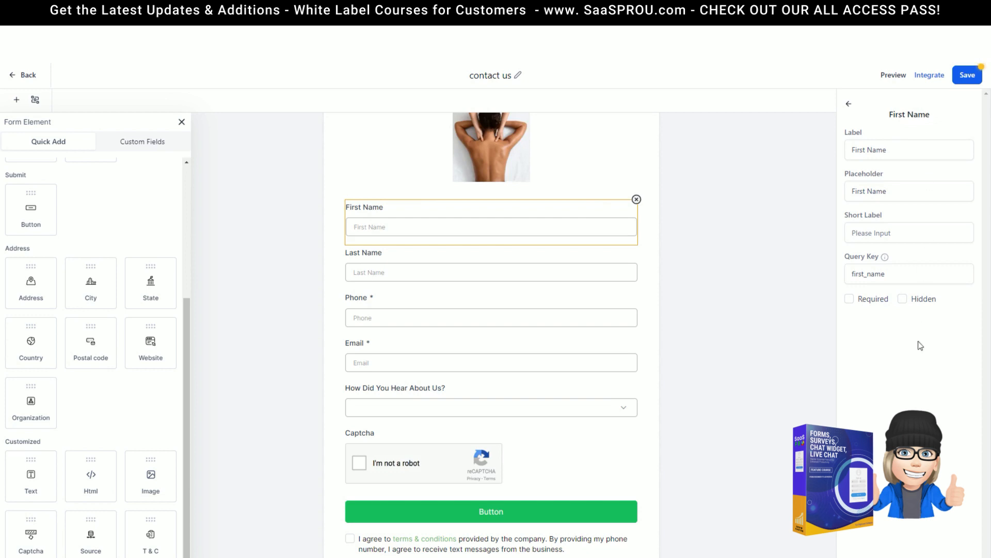
{"action": "left_click", "coordinate": [879, 148]}
{"action": "left_click_drag", "start_coordinate": [895, 151], "coordinate": [837, 158]}
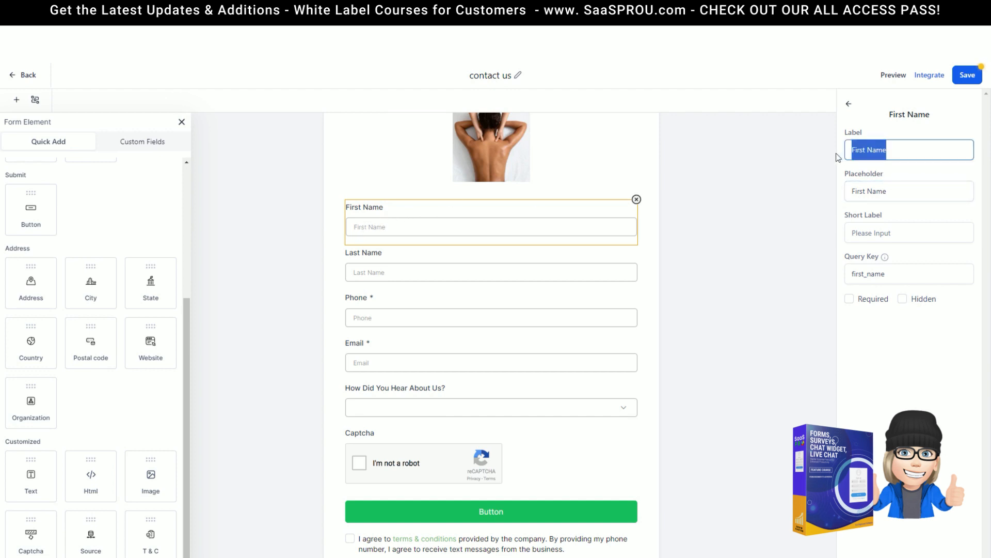
{"action": "key", "text": "BackSpace"}
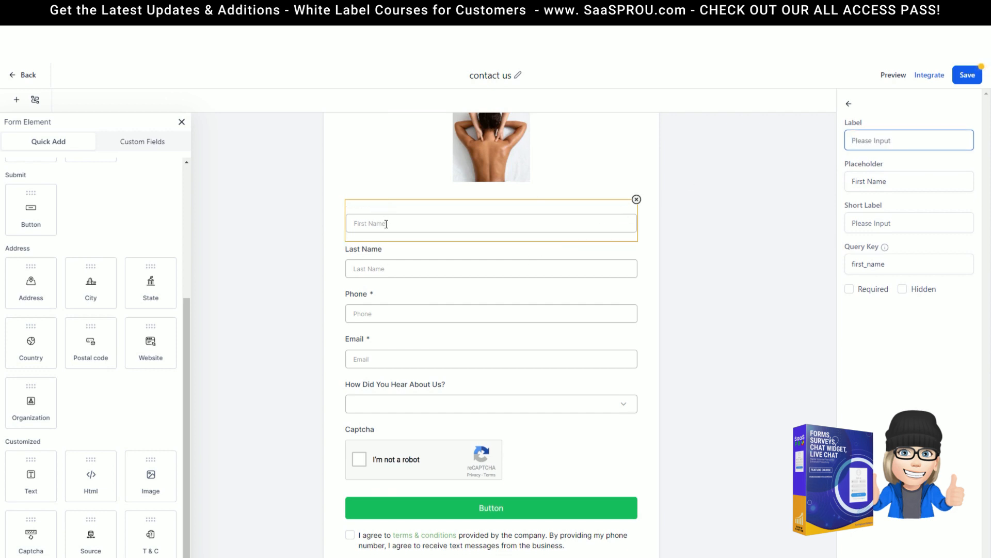
Step: Clear the Last Name field's label, keeping 'Last Name' as its placeholder
{"action": "left_click", "coordinate": [606, 172]}
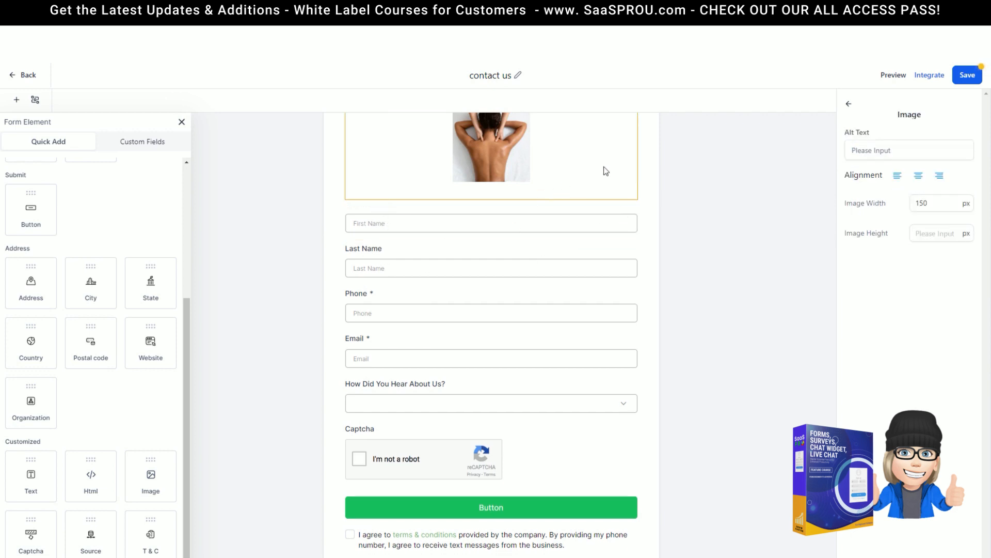
{"action": "left_click", "coordinate": [403, 271]}
{"action": "left_click", "coordinate": [897, 151]}
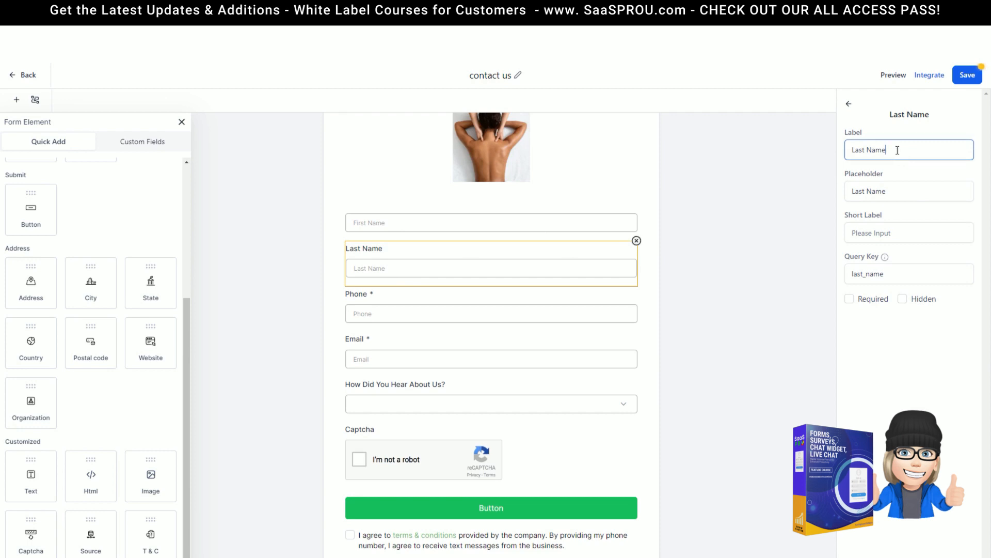
{"action": "left_click_drag", "start_coordinate": [896, 189], "coordinate": [816, 185]}
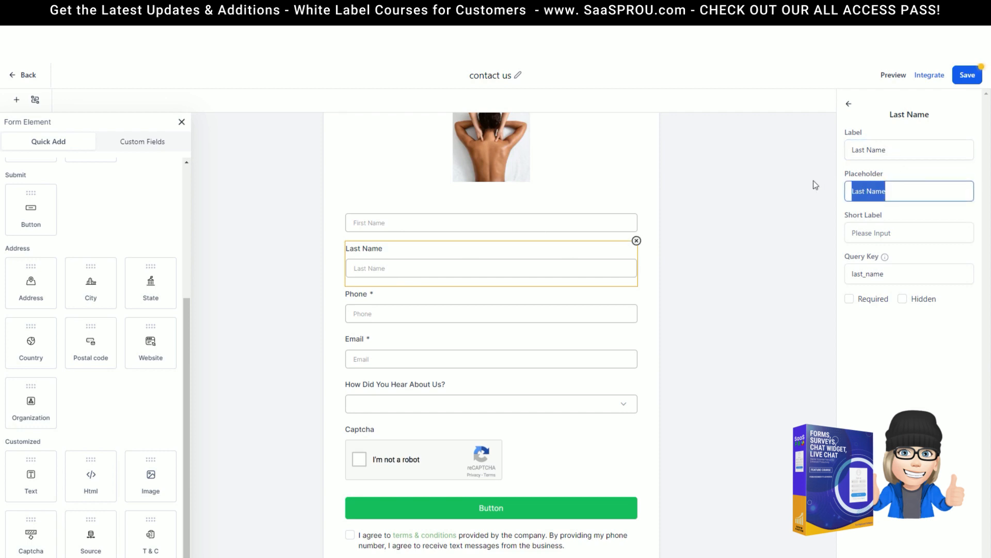
{"action": "key", "text": "BackSpace"}
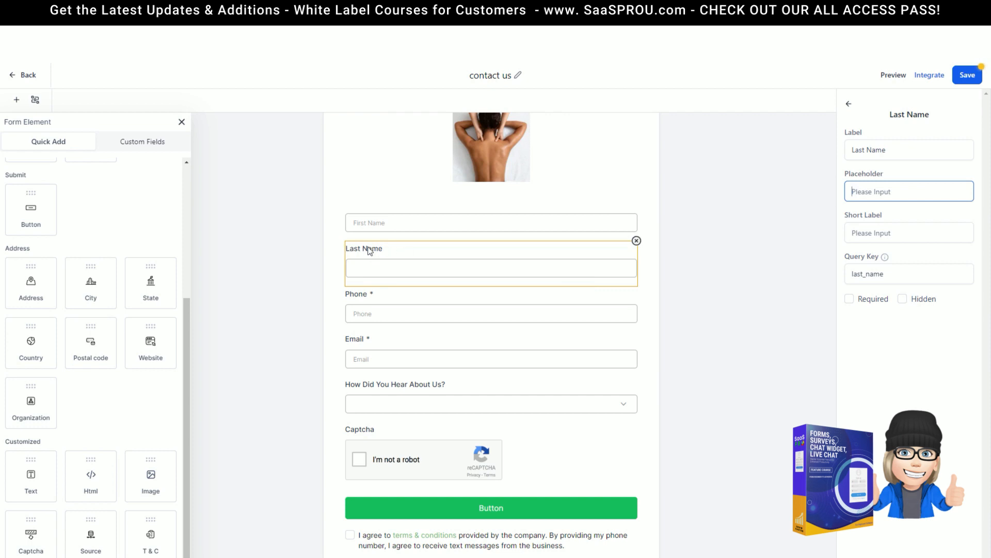
{"action": "left_click_drag", "start_coordinate": [893, 150], "coordinate": [835, 151]}
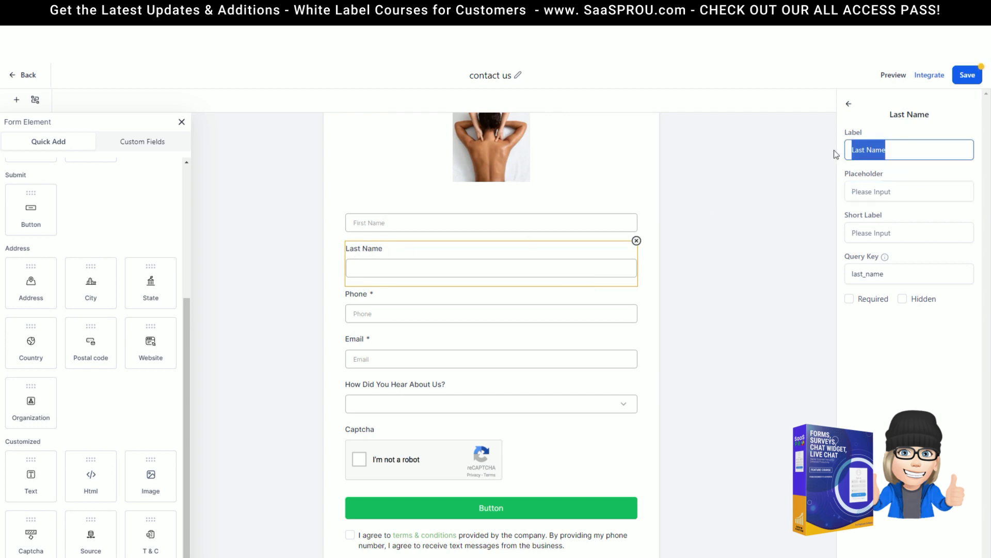
{"action": "key", "text": "BackSpace"}
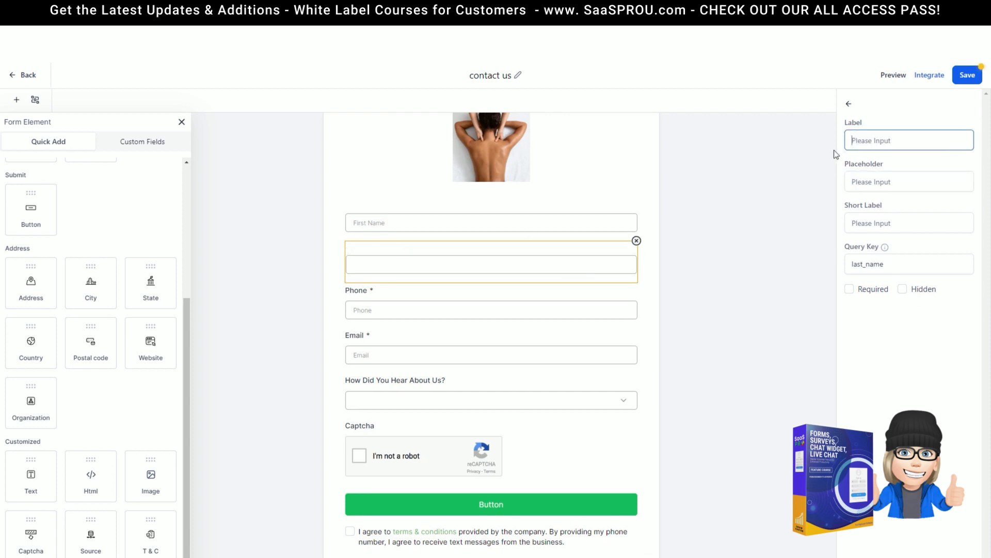
{"action": "left_click", "coordinate": [885, 186]}
{"action": "key", "text": "Tab"}
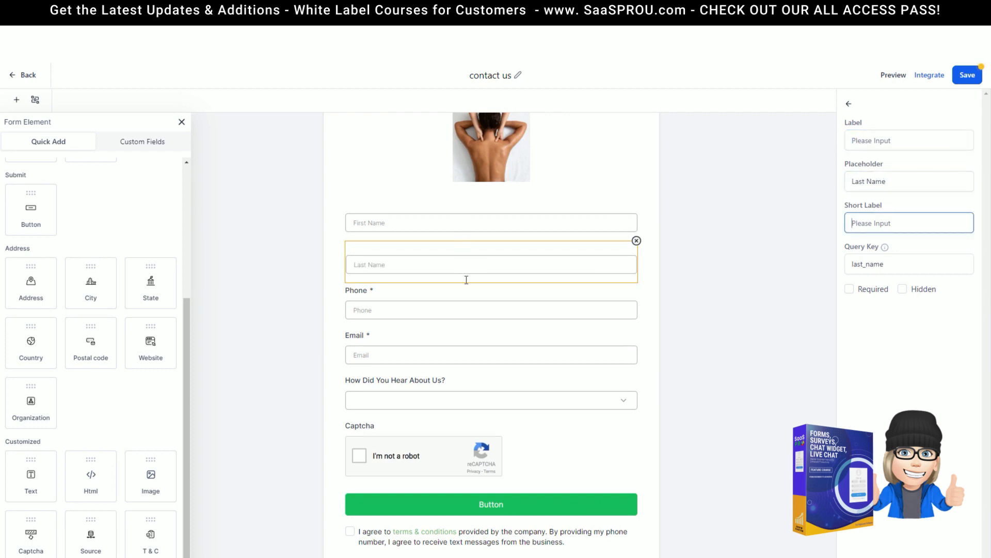
Step: Delete the Phone field's label text, leaving only its required asterisk
{"action": "left_click", "coordinate": [400, 294]}
{"action": "mouse_move", "coordinate": [884, 260]}
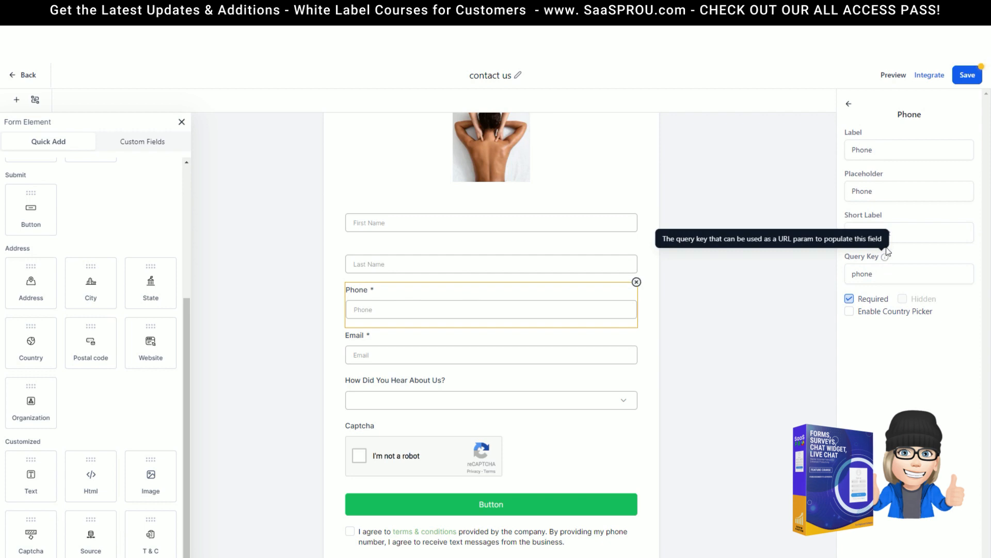
{"action": "left_click", "coordinate": [882, 278]}
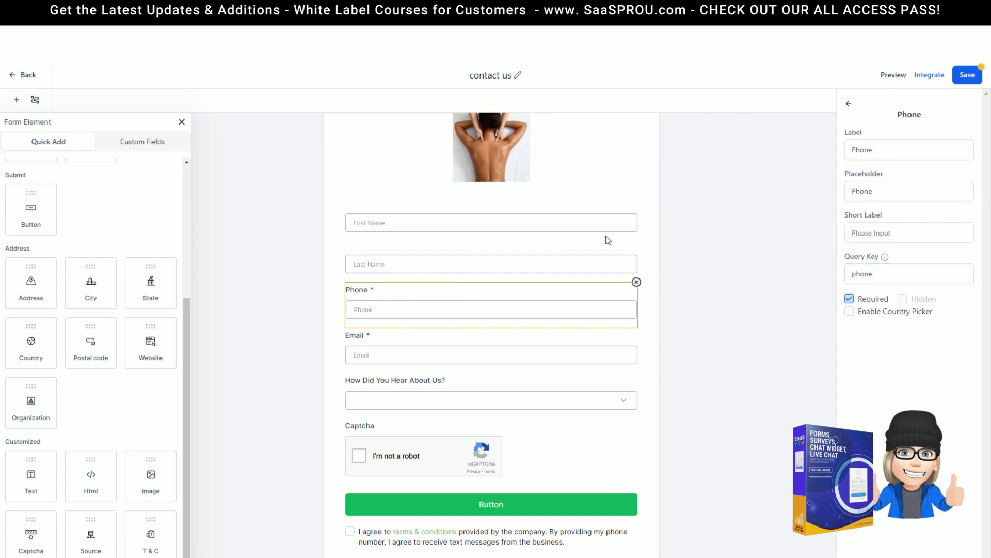
{"action": "left_click", "coordinate": [886, 260]}
{"action": "left_click", "coordinate": [891, 192]}
{"action": "left_click_drag", "start_coordinate": [878, 150], "coordinate": [832, 151]}
{"action": "key", "text": "BackSpace"}
{"action": "left_click", "coordinate": [632, 225]}
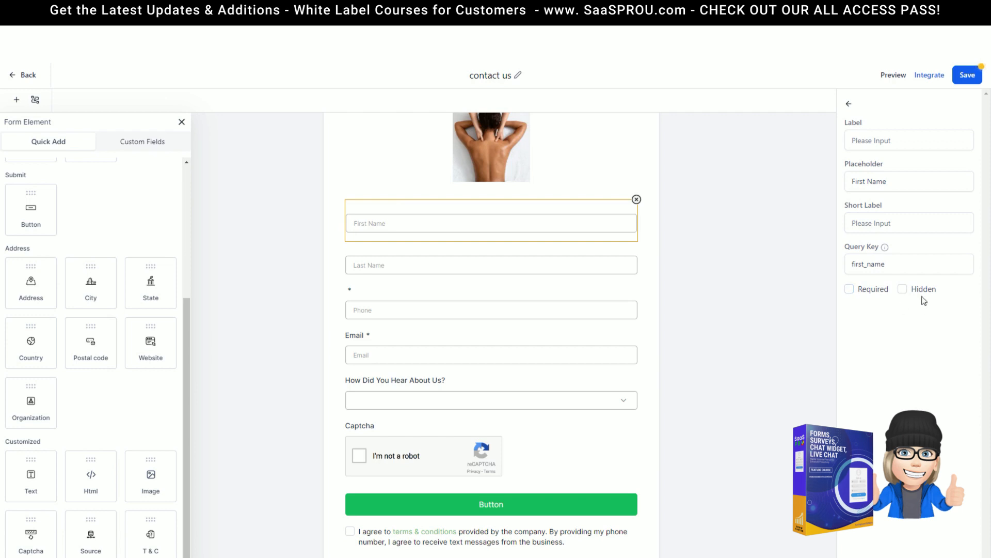
Step: Make First Name and Last Name required fields
{"action": "left_click", "coordinate": [903, 290]}
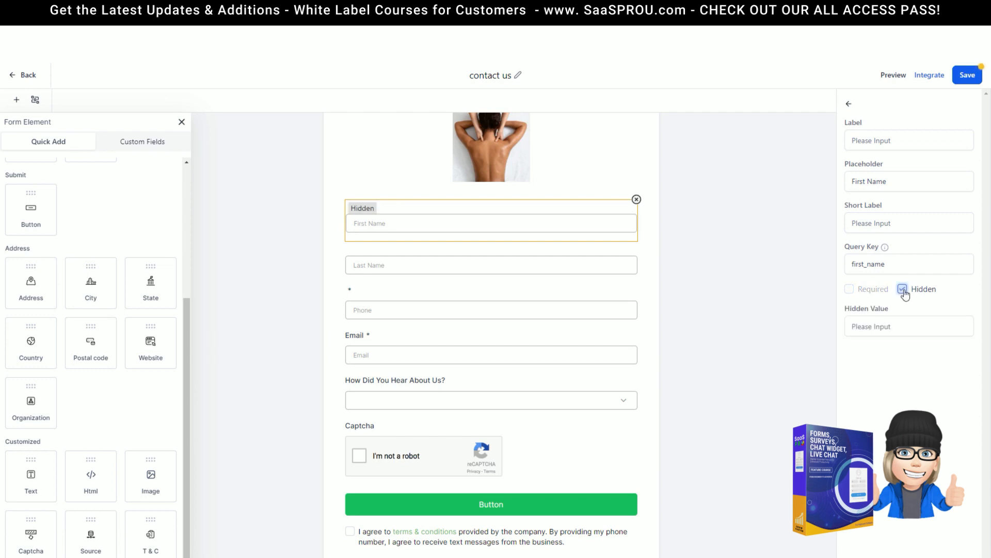
{"action": "left_click", "coordinate": [902, 289]}
{"action": "left_click", "coordinate": [849, 289]}
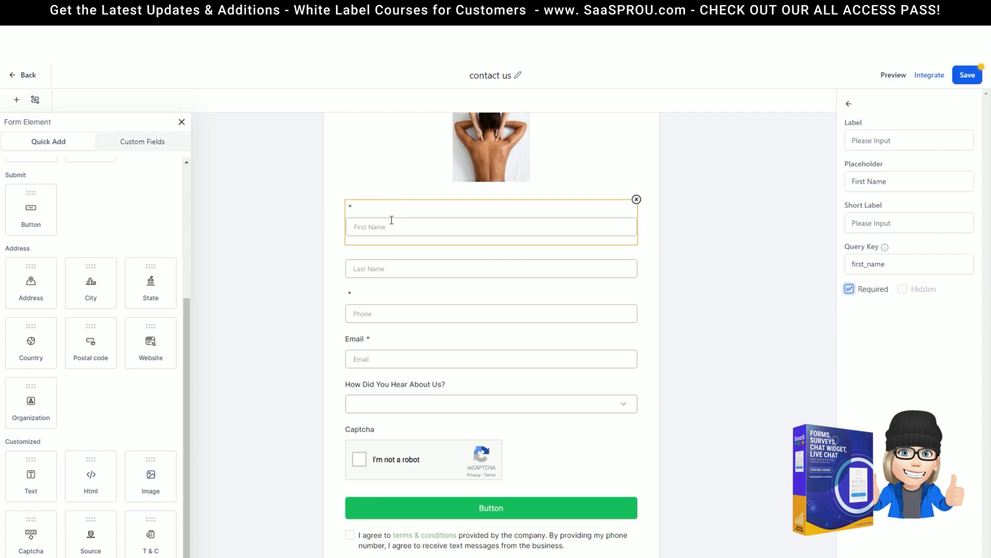
{"action": "left_click", "coordinate": [384, 268]}
{"action": "left_click", "coordinate": [850, 289]}
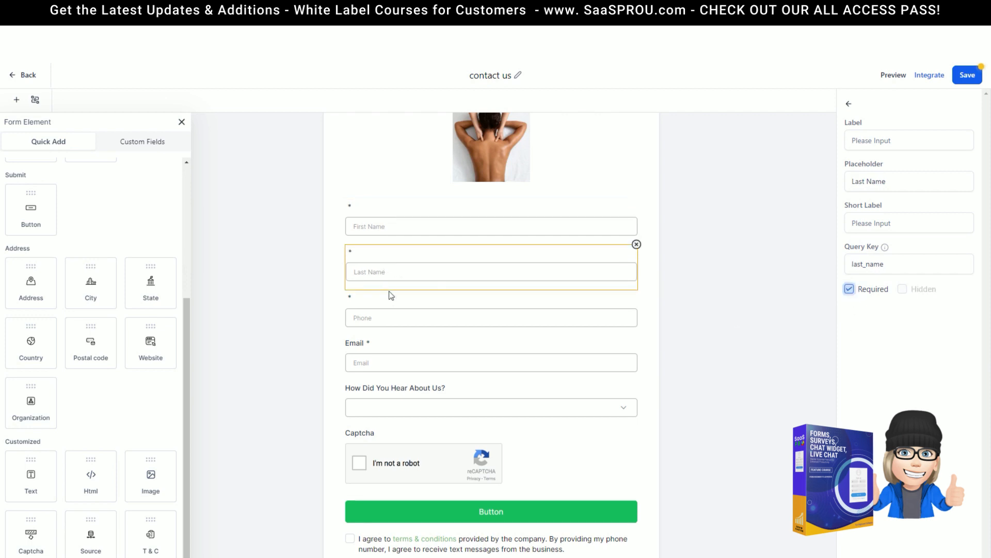
Step: Label the First Name field 'First Name' and blank its placeholder
{"action": "left_click", "coordinate": [366, 214]}
{"action": "left_click", "coordinate": [891, 141]}
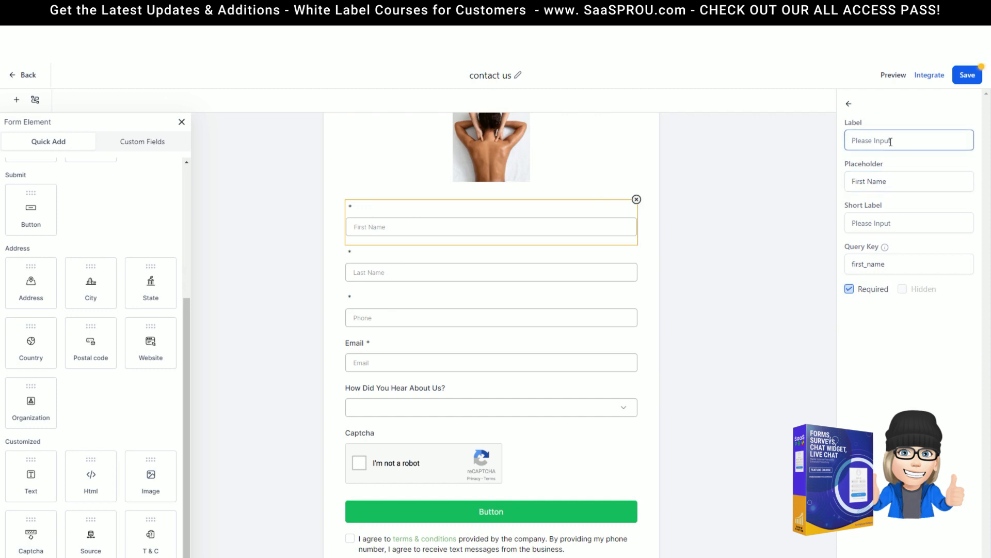
{"action": "type", "text": "first"}
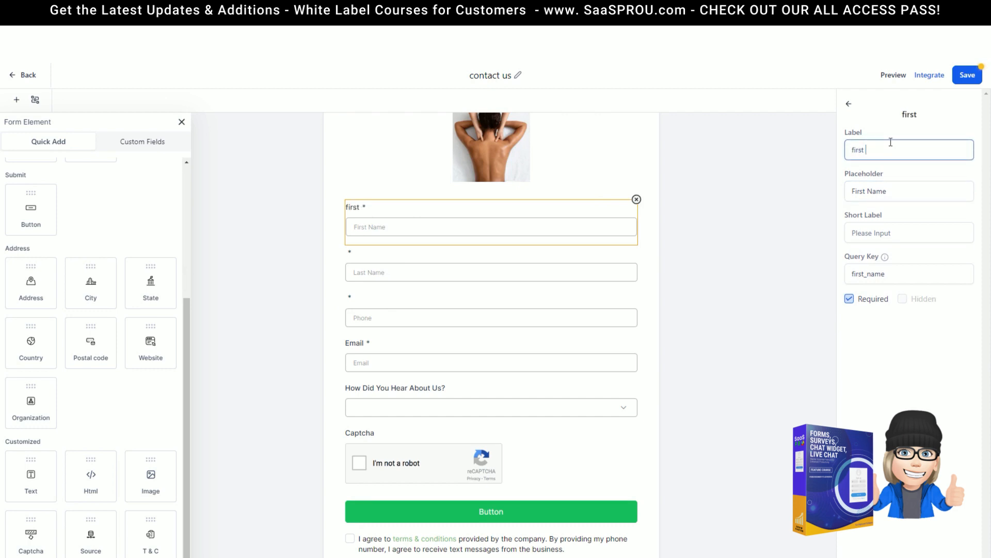
{"action": "key", "text": "BackSpace"}
{"action": "key", "text": "BackSpace"}
{"action": "key", "text": "BackSpace"}
{"action": "key", "text": "BackSpace"}
{"action": "key", "text": "BackSpace"}
{"action": "key", "text": "BackSpace"}
{"action": "type", "text": "First Name"}
{"action": "left_click_drag", "start_coordinate": [898, 193], "coordinate": [829, 193]}
{"action": "key", "text": "BackSpace"}
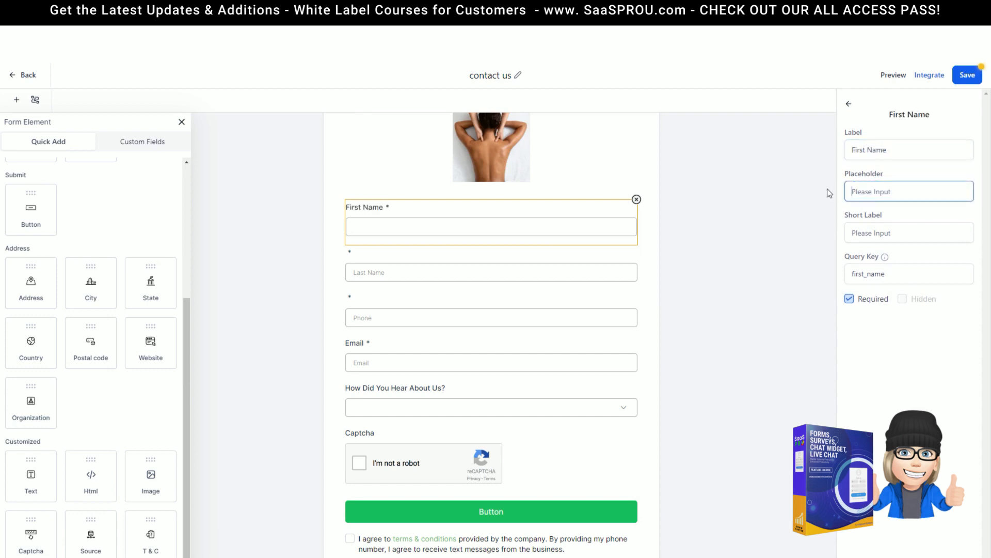
Step: Set the Phone placeholder to 'Please provide your mobile phone'
{"action": "left_click", "coordinate": [405, 269]}
{"action": "left_click", "coordinate": [378, 330]}
{"action": "left_click", "coordinate": [899, 221]}
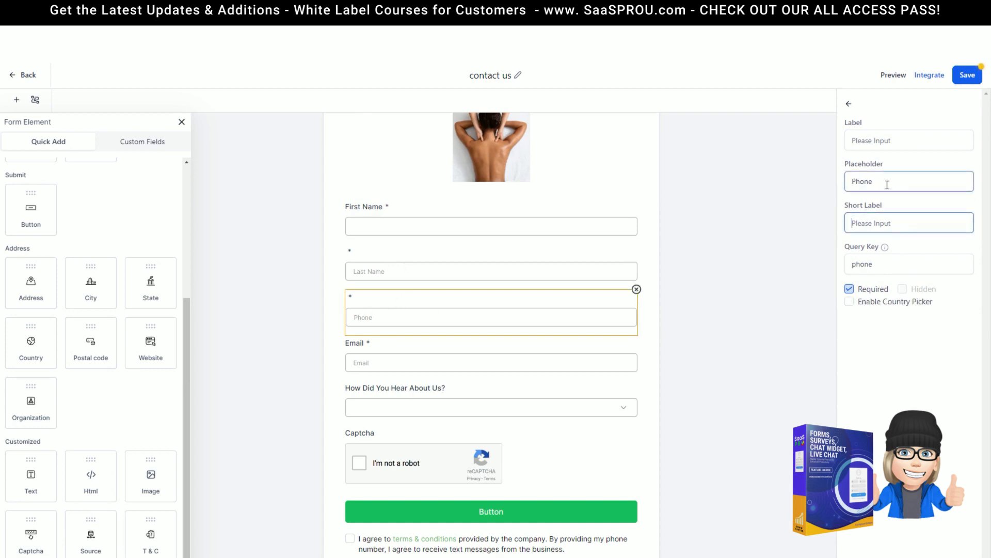
{"action": "left_click_drag", "start_coordinate": [885, 181], "coordinate": [793, 185]}
{"action": "type", "text": "Please provid"}
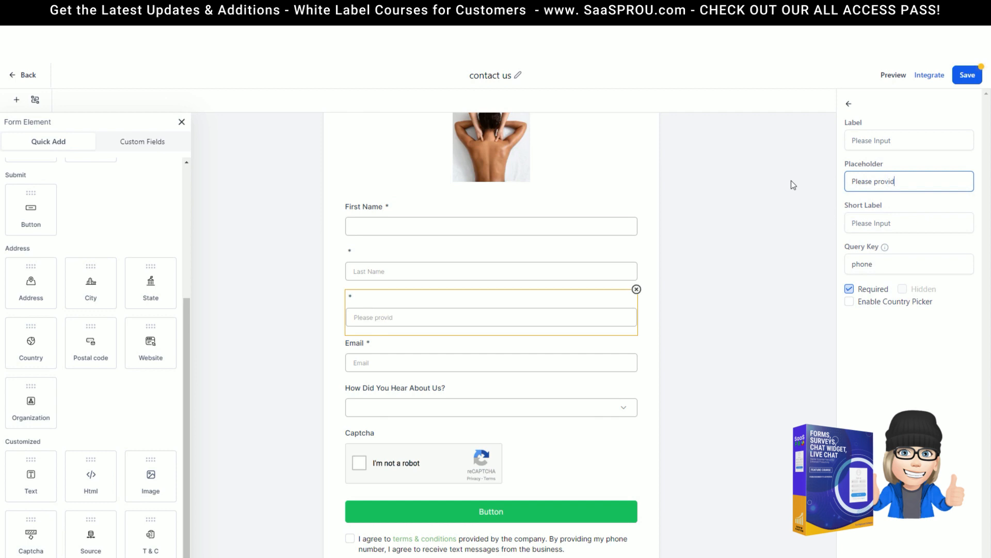
{"action": "type", "text": "e your mobile phone"}
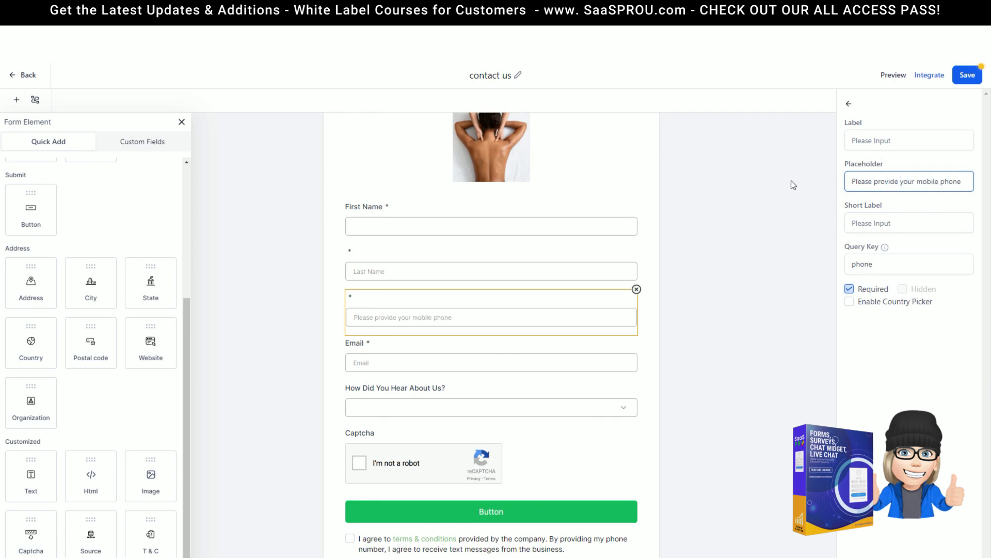
{"action": "left_click", "coordinate": [408, 355]}
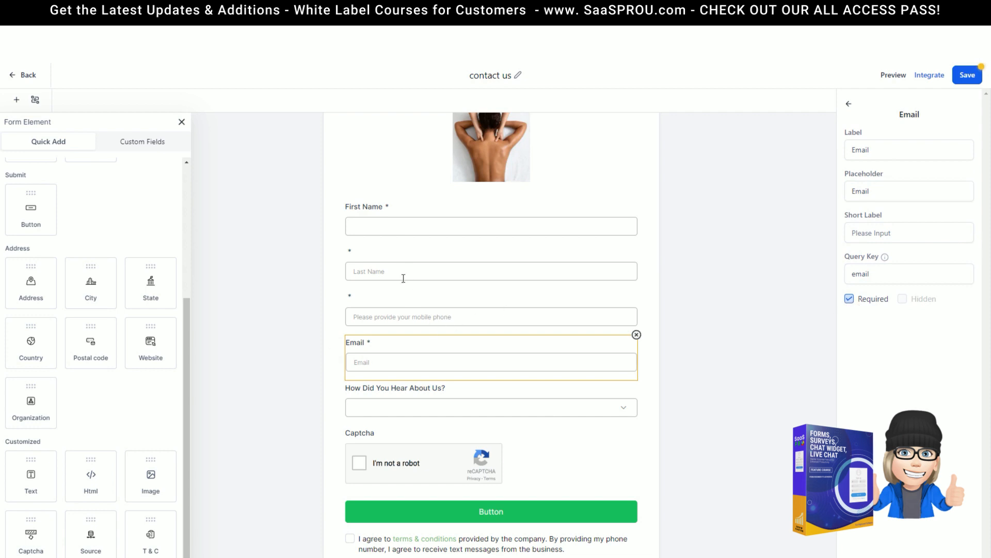
{"action": "left_click", "coordinate": [403, 300]}
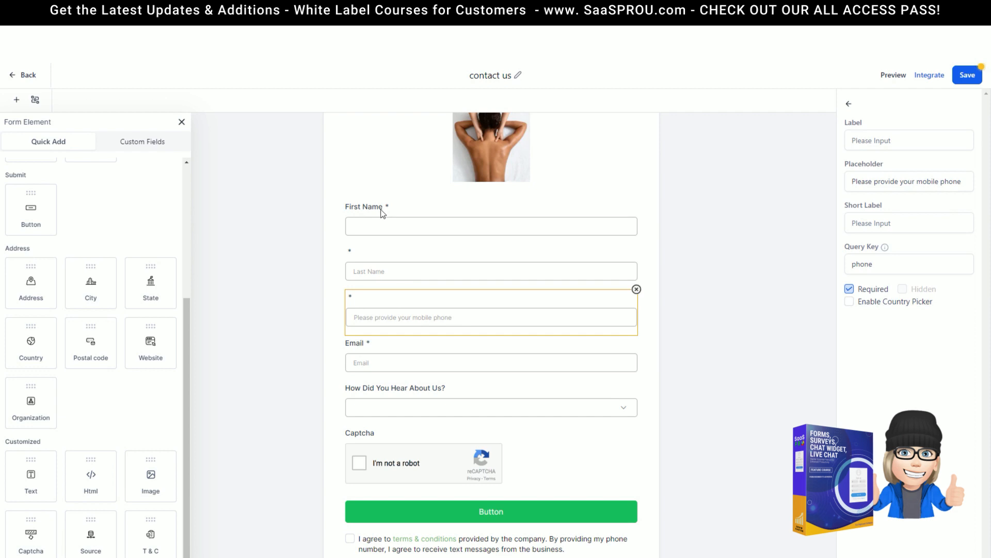
Step: Label the Last Name field 'Last Name' and clear its placeholder
{"action": "left_click", "coordinate": [388, 263]}
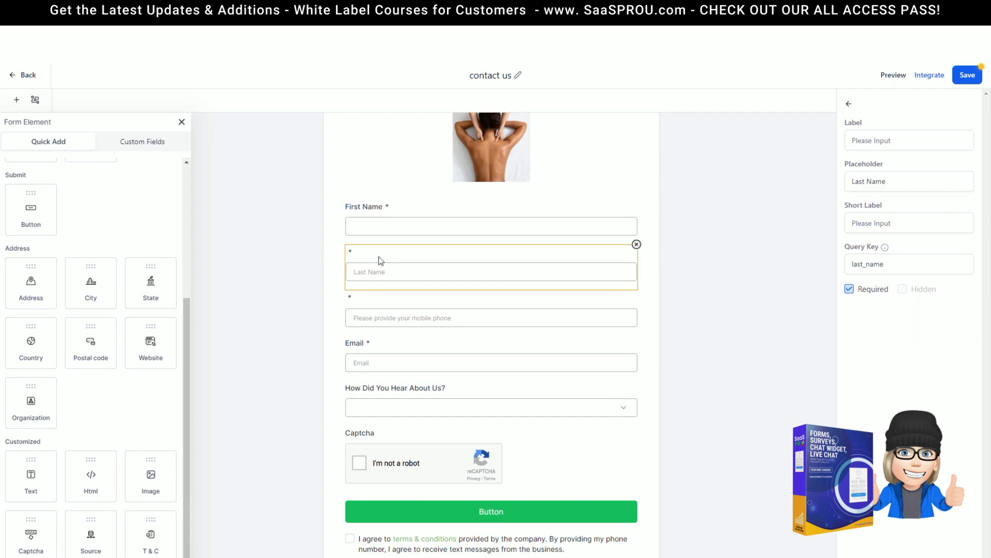
{"action": "left_click", "coordinate": [906, 146]}
{"action": "type", "text": "Last Name"}
{"action": "left_click_drag", "start_coordinate": [924, 191], "coordinate": [816, 185]}
{"action": "key", "text": "BackSpace"}
{"action": "left_click", "coordinate": [548, 377]}
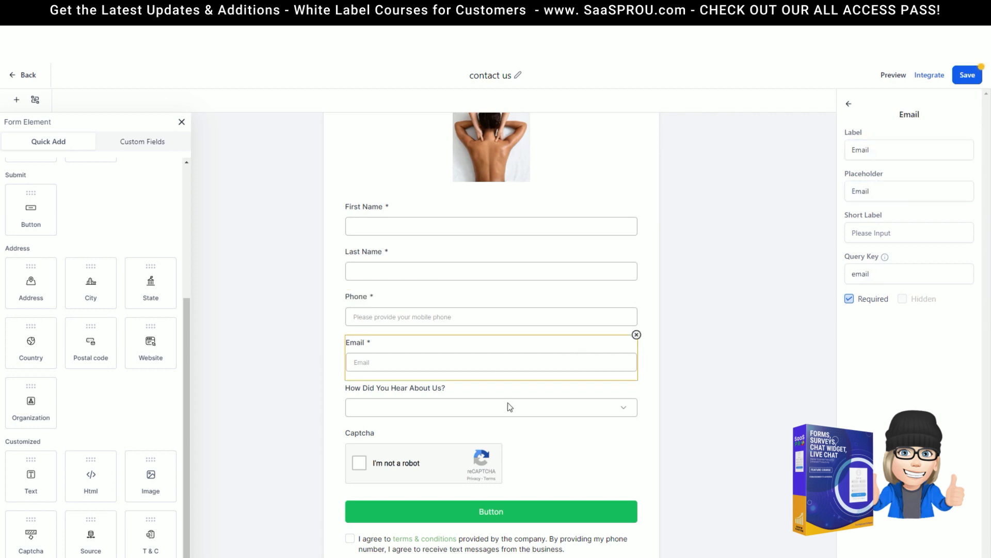
{"action": "left_click", "coordinate": [441, 394]}
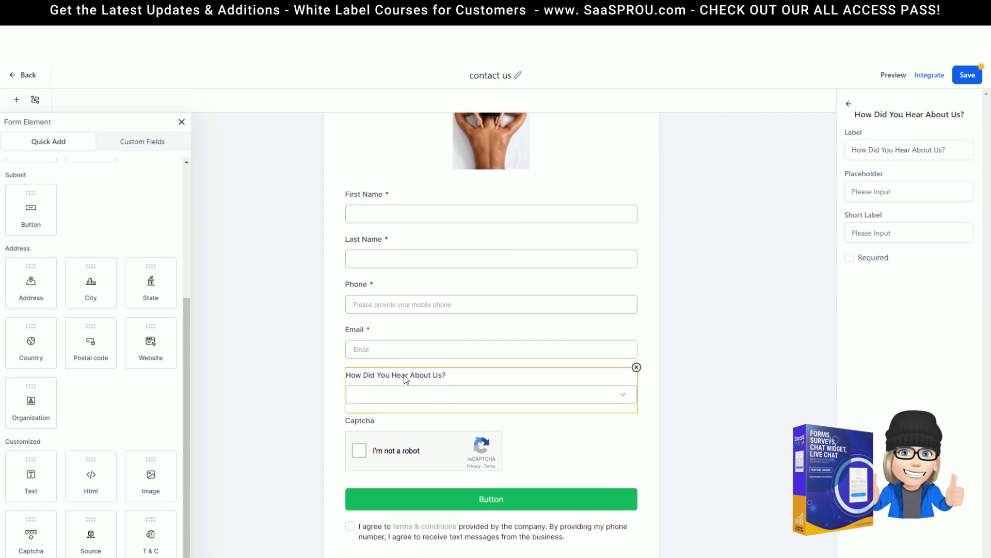
Step: Mark the 'How Did You Hear About Us?' question as required
{"action": "left_click", "coordinate": [878, 198]}
{"action": "left_click", "coordinate": [623, 397]}
{"action": "left_click", "coordinate": [849, 257]}
Step: Select the terms and conditions block's link text and show its extra formatting options
{"action": "left_click", "coordinate": [359, 537]}
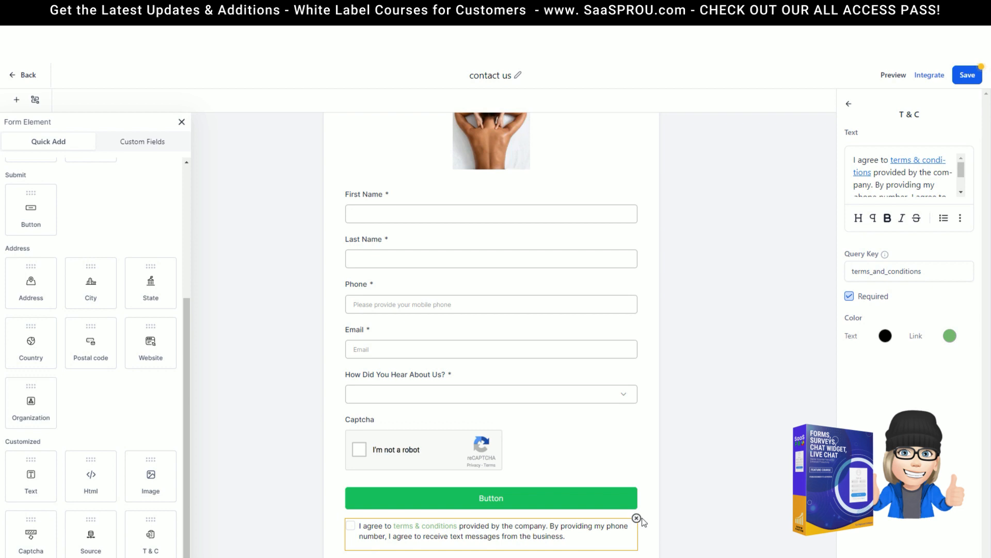
{"action": "mouse_move", "coordinate": [961, 168]}
{"action": "left_mouse_down"}
{"action": "mouse_move", "coordinate": [961, 178]}
{"action": "mouse_move", "coordinate": [963, 159]}
{"action": "left_mouse_up"}
{"action": "mouse_move", "coordinate": [895, 160]}
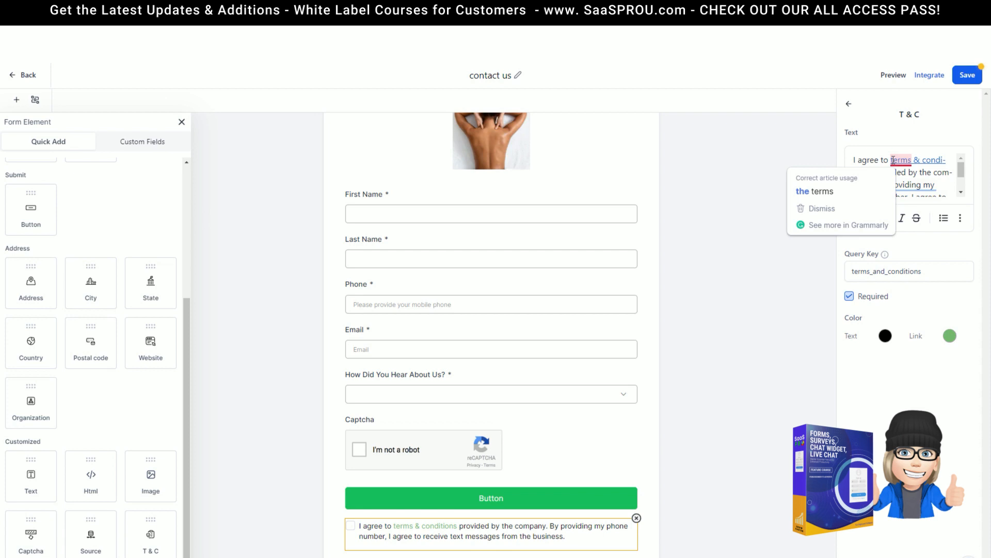
{"action": "left_click_drag", "start_coordinate": [892, 159], "coordinate": [872, 173]}
{"action": "left_click", "coordinate": [959, 222]}
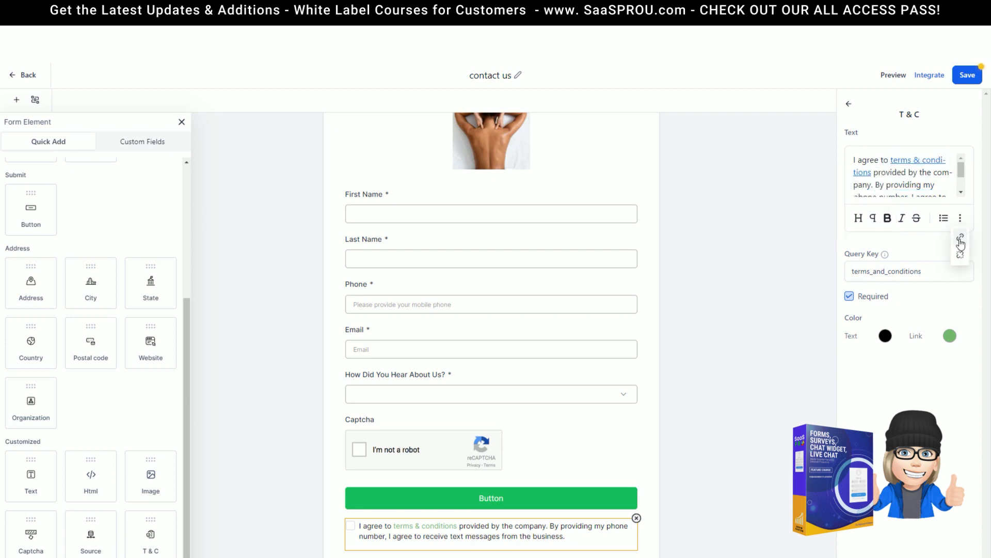
{"action": "scroll", "coordinate": [908, 187], "scroll_direction": "down", "scroll_amount": 2}
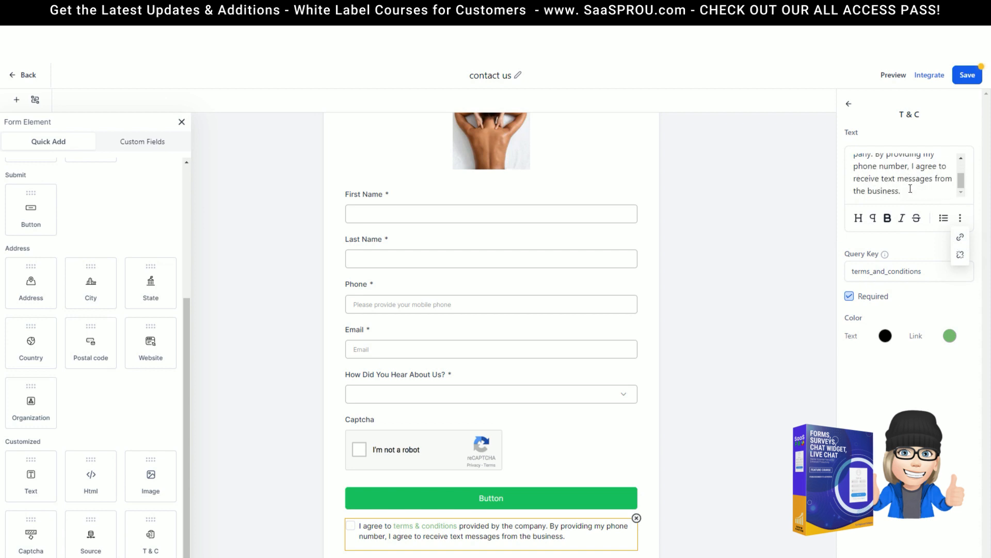
Step: Relabel the button 'Contact Us' with subtext 'We Can't Wait to hear From You!'
{"action": "left_click", "coordinate": [500, 500]}
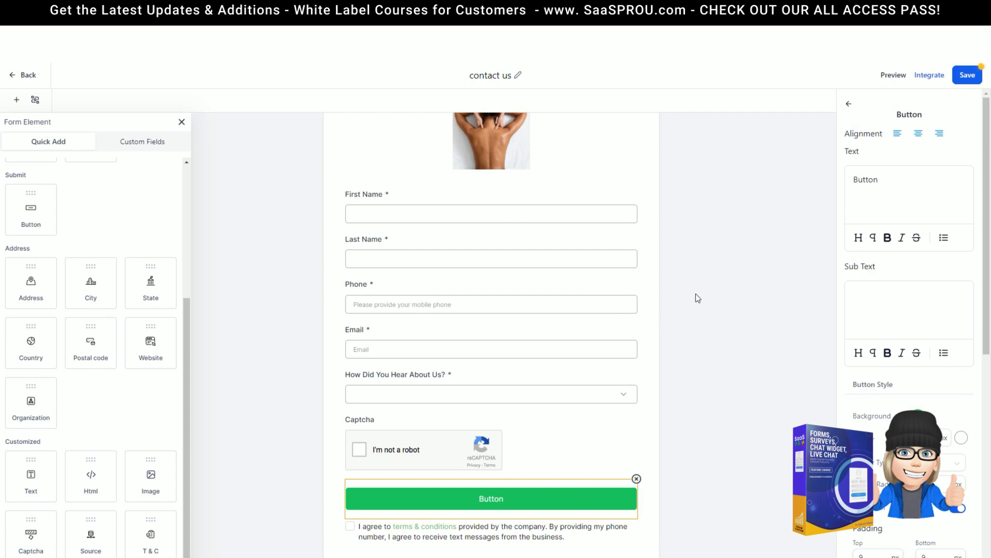
{"action": "double_click", "coordinate": [889, 186]}
{"action": "type", "text": "Contact Us"}
{"action": "left_click", "coordinate": [888, 293]}
{"action": "type", "text": "We'll reach"}
{"action": "key", "text": "BackSpace"}
{"action": "key", "text": "BackSpace"}
{"action": "key", "text": "BackSpace"}
{"action": "key", "text": "BackSpace"}
{"action": "key", "text": "BackSpace"}
{"action": "type", "text": "Can't We to hear "}
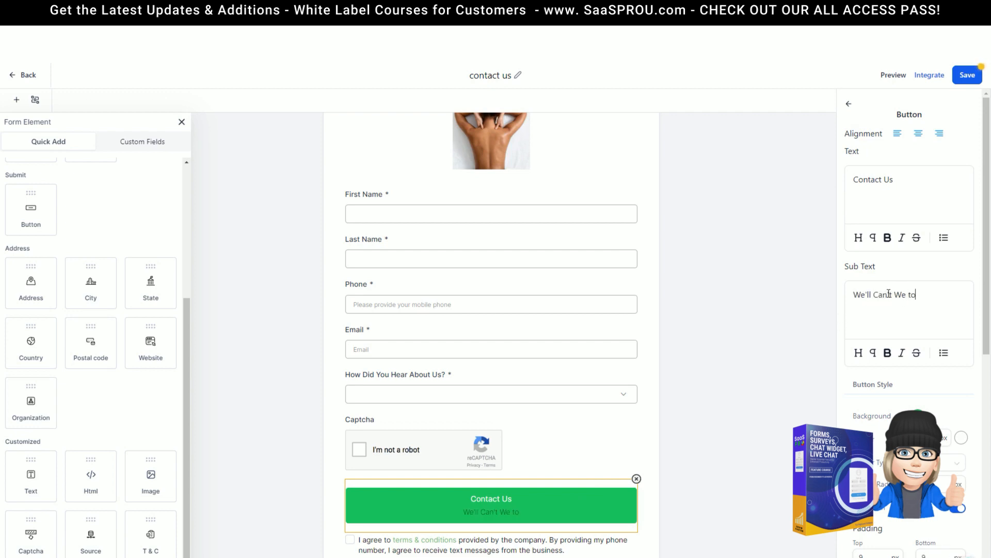
{"action": "type", "text": "From You!"}
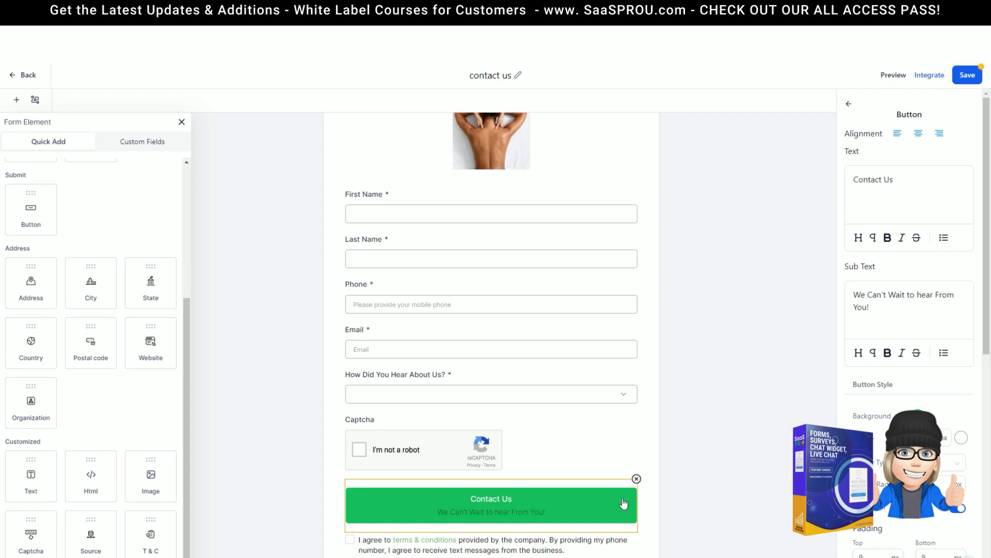
Step: Set the button's text colour to white
{"action": "scroll", "coordinate": [883, 430], "scroll_direction": "down", "scroll_amount": 8}
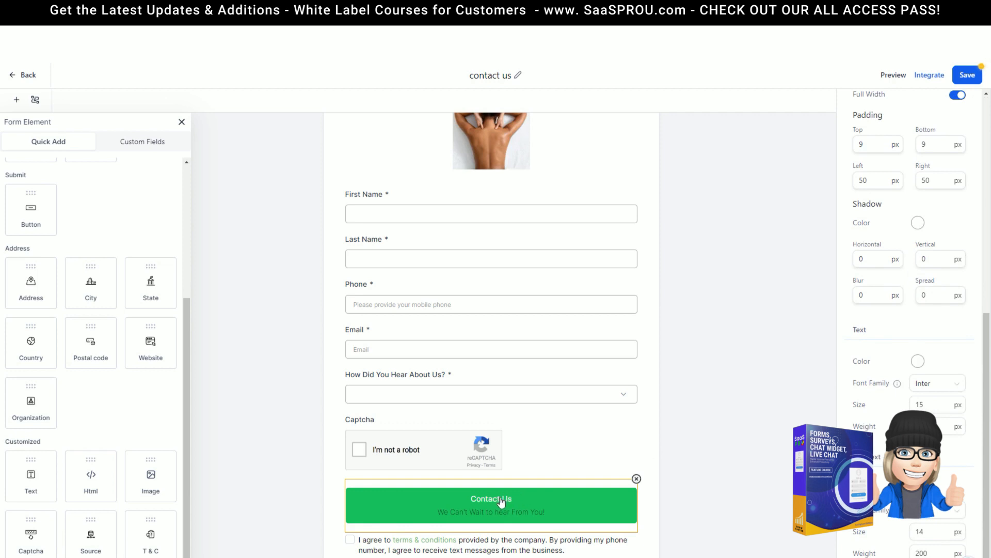
{"action": "scroll", "coordinate": [883, 430], "scroll_direction": "down", "scroll_amount": 1}
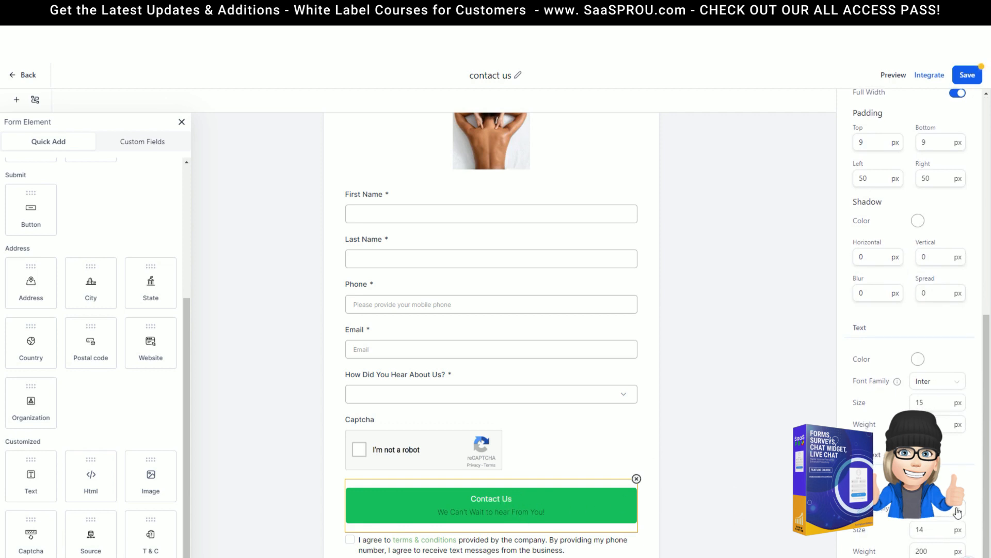
{"action": "left_click", "coordinate": [918, 359]}
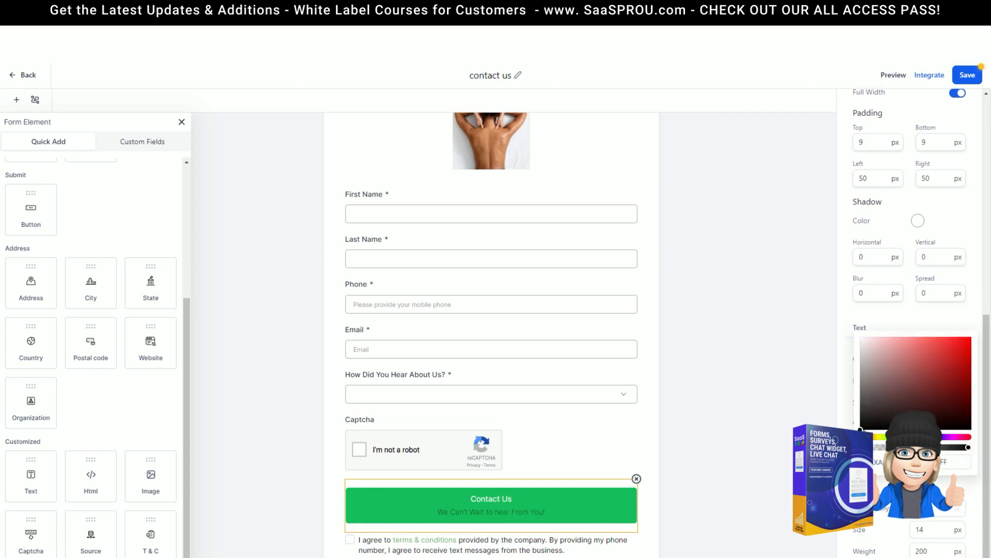
{"action": "left_click_drag", "start_coordinate": [861, 429], "coordinate": [859, 339]}
{"action": "left_click", "coordinate": [850, 382]}
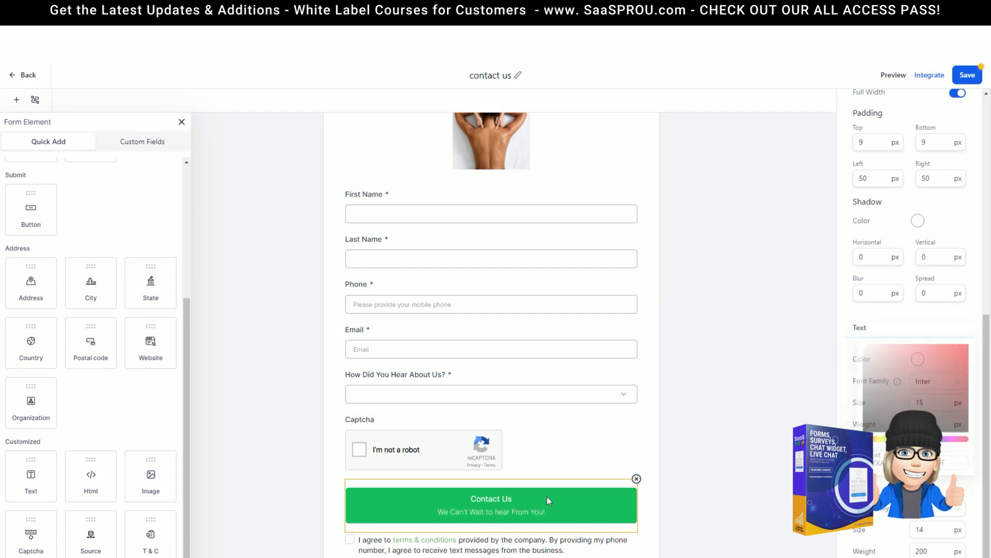
{"action": "scroll", "coordinate": [885, 217], "scroll_direction": "up", "scroll_amount": 5}
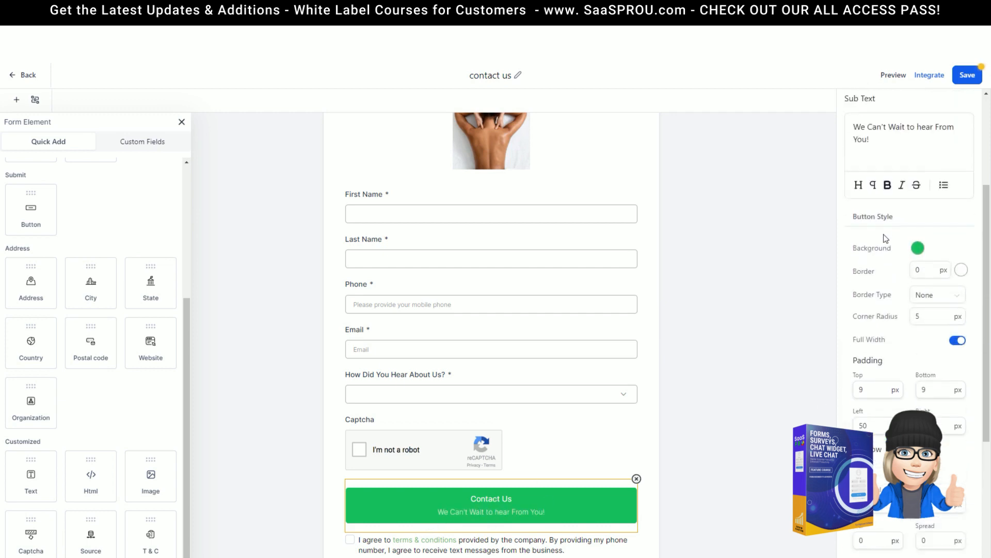
Step: Change the button background colour to magenta
{"action": "left_click", "coordinate": [918, 259]}
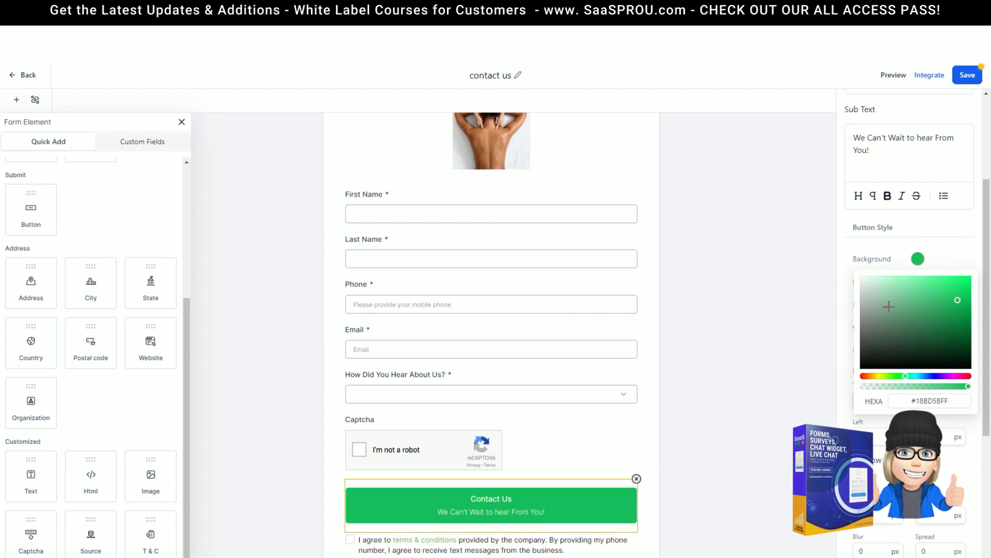
{"action": "left_click", "coordinate": [955, 377]}
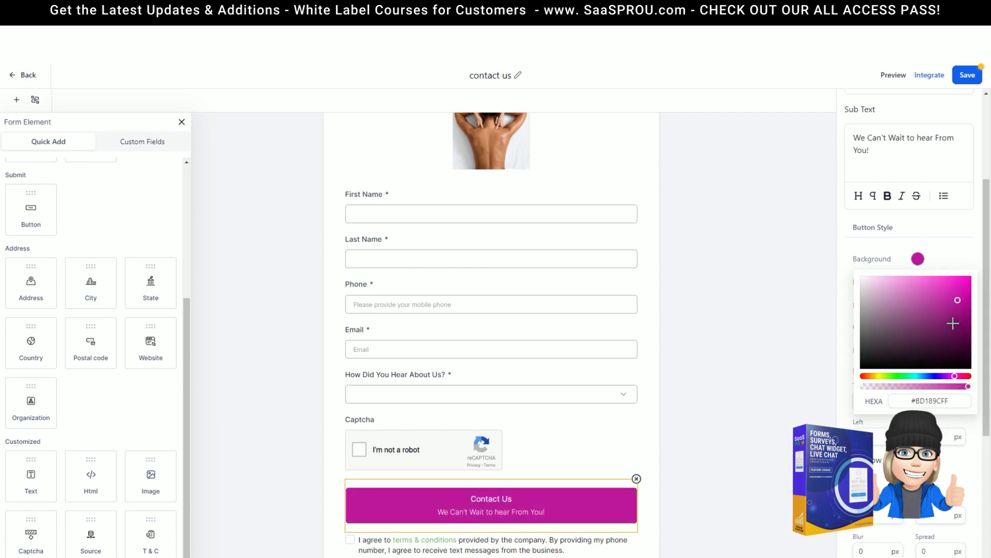
{"action": "left_click", "coordinate": [953, 298]}
{"action": "left_click", "coordinate": [854, 268]}
{"action": "left_click", "coordinate": [929, 282]}
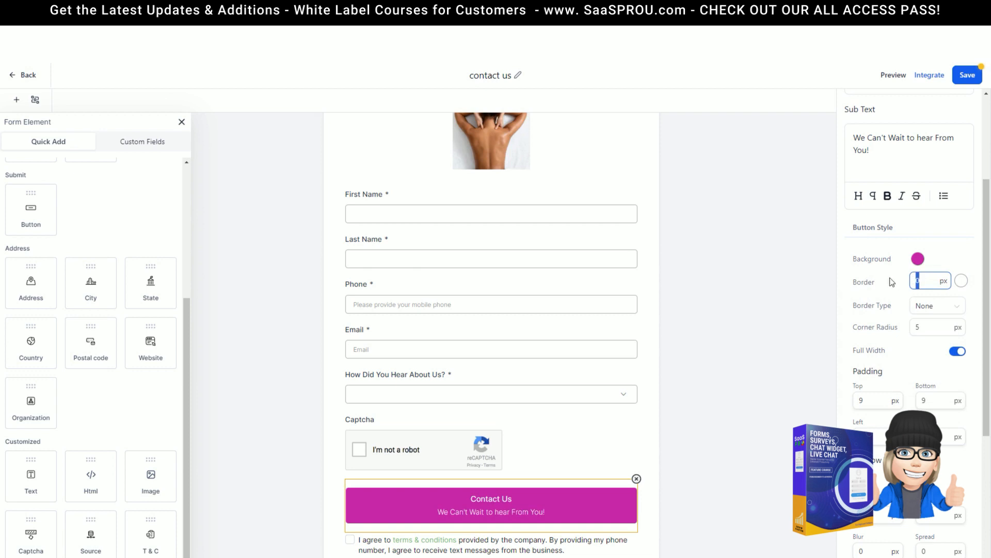
Step: Keep border type None, set corner radius to 50, and leave the button full width
{"action": "left_click", "coordinate": [932, 311]}
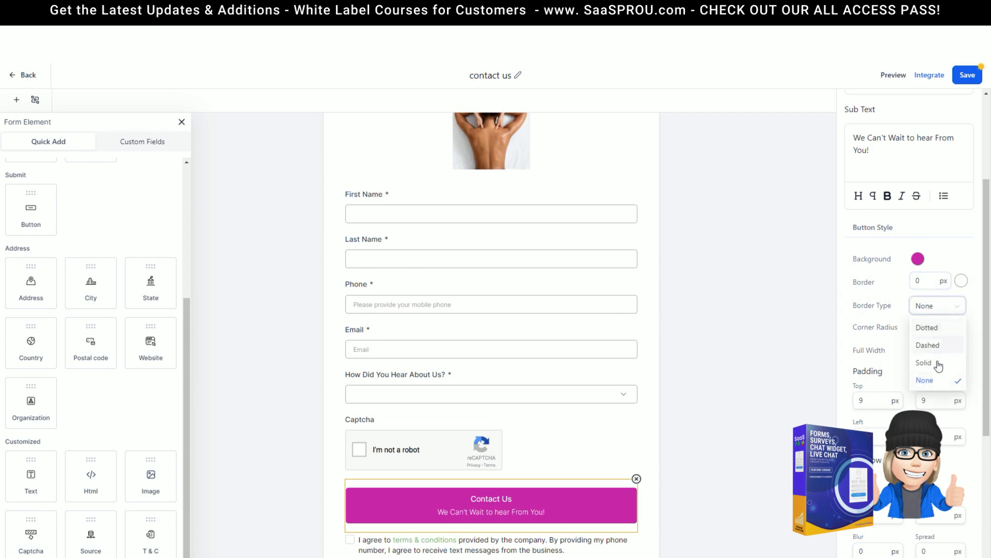
{"action": "left_click", "coordinate": [889, 327]}
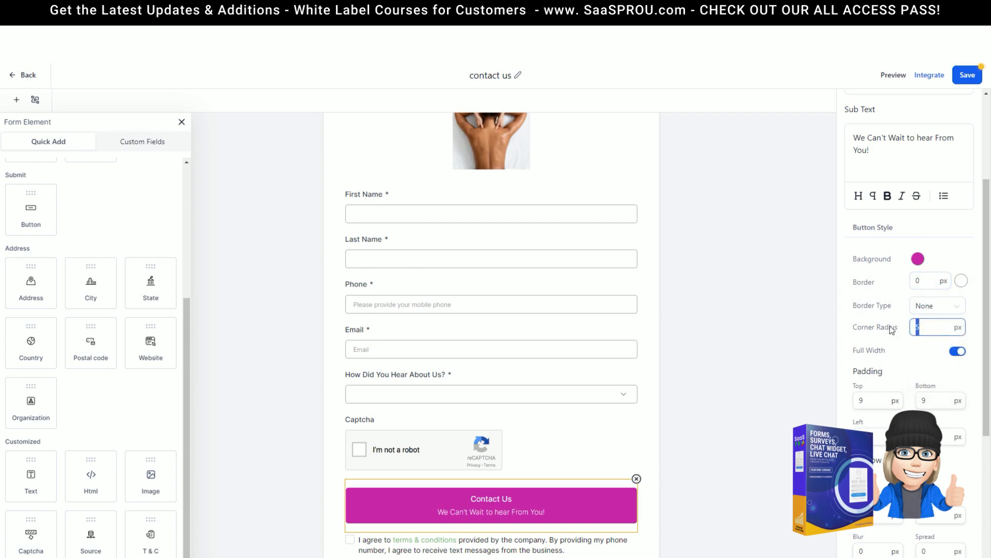
{"action": "type", "text": "50"}
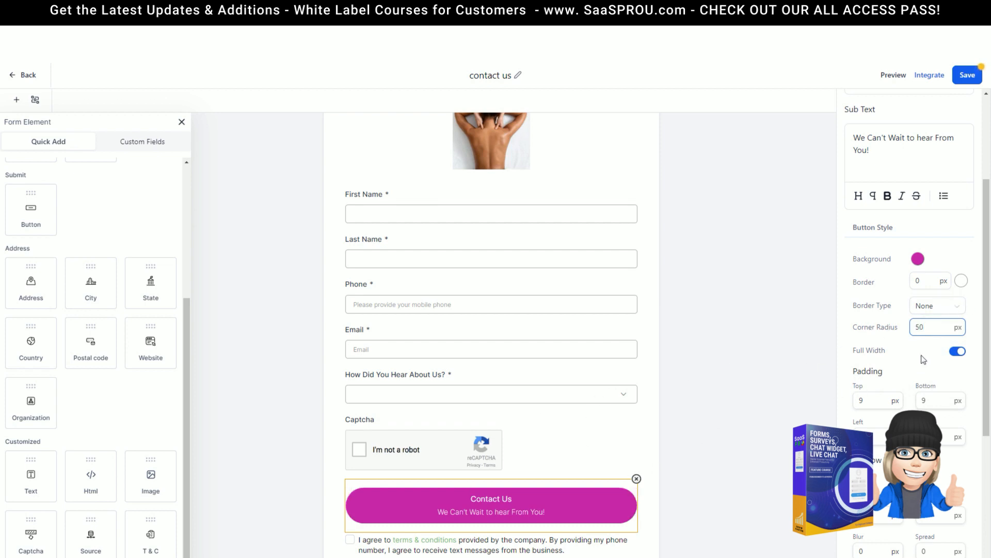
{"action": "left_click", "coordinate": [958, 351]}
{"action": "left_click", "coordinate": [959, 353]}
{"action": "left_click", "coordinate": [958, 354]}
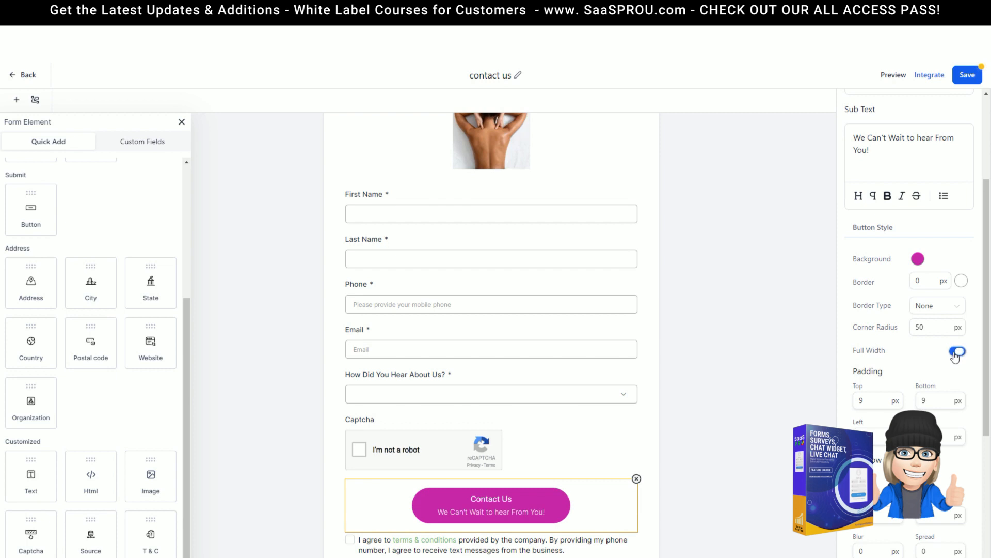
{"action": "left_click", "coordinate": [957, 353]}
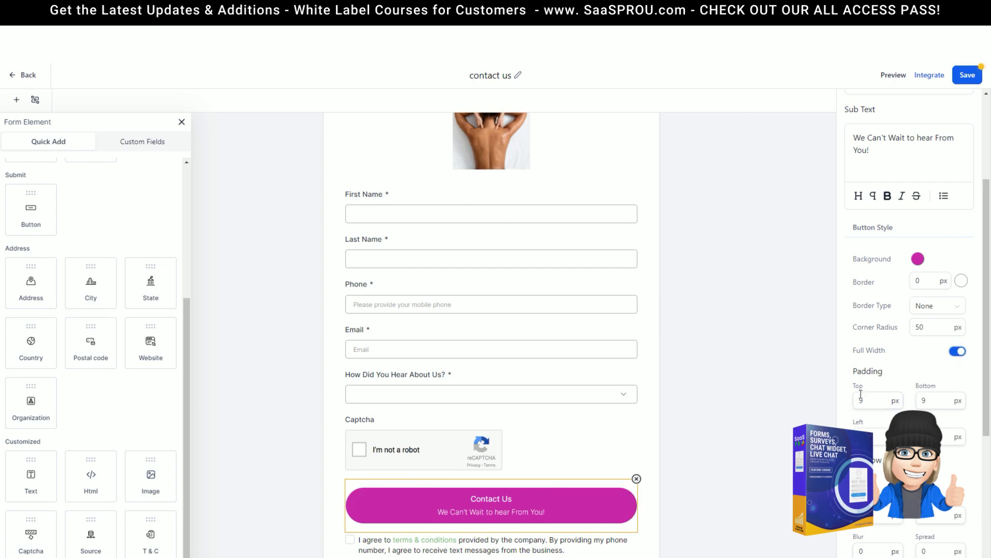
{"action": "scroll", "coordinate": [853, 356], "scroll_direction": "down", "scroll_amount": 5}
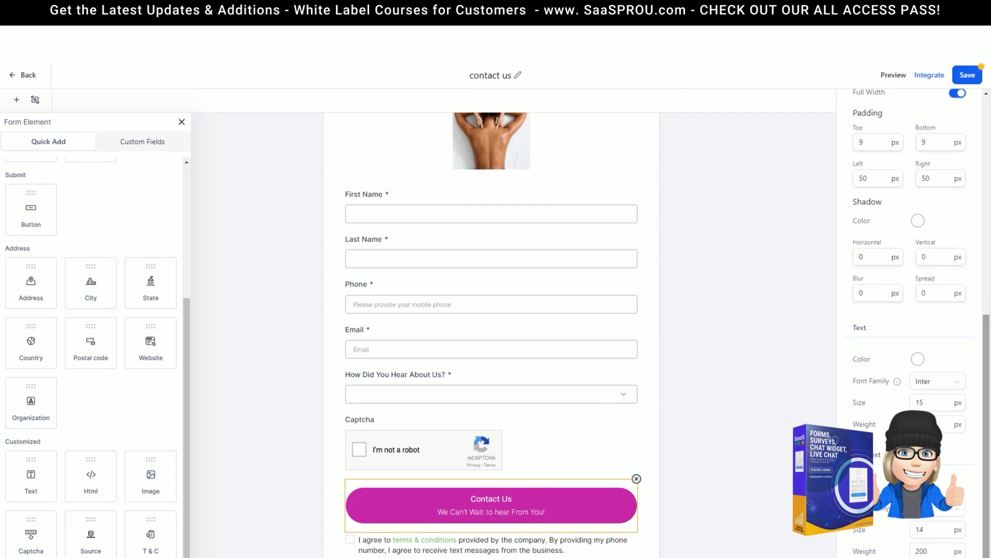
{"action": "scroll", "coordinate": [509, 466], "scroll_direction": "up", "scroll_amount": 2}
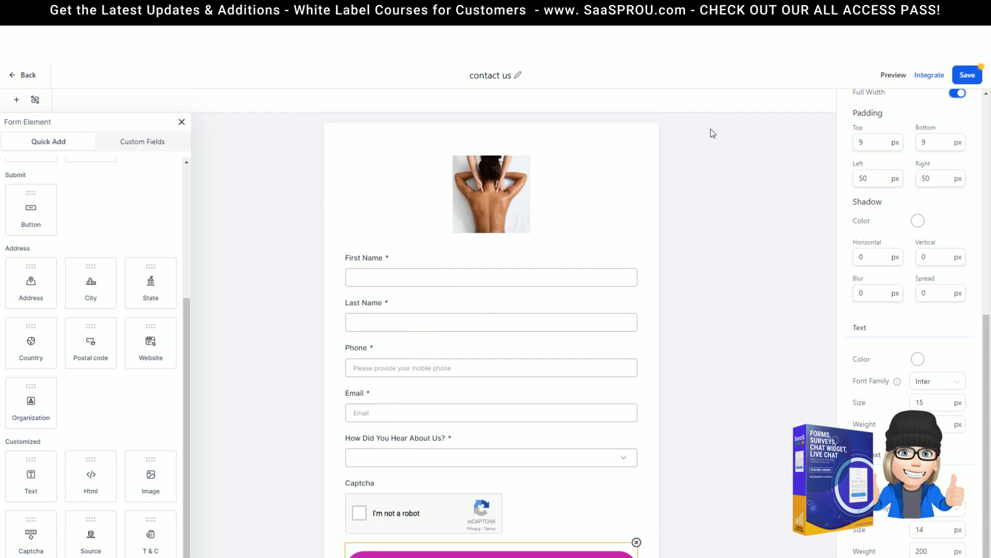
Step: Save the form and review its Styles, Themes and Options settings
{"action": "left_click", "coordinate": [968, 75]}
{"action": "left_click", "coordinate": [802, 257]}
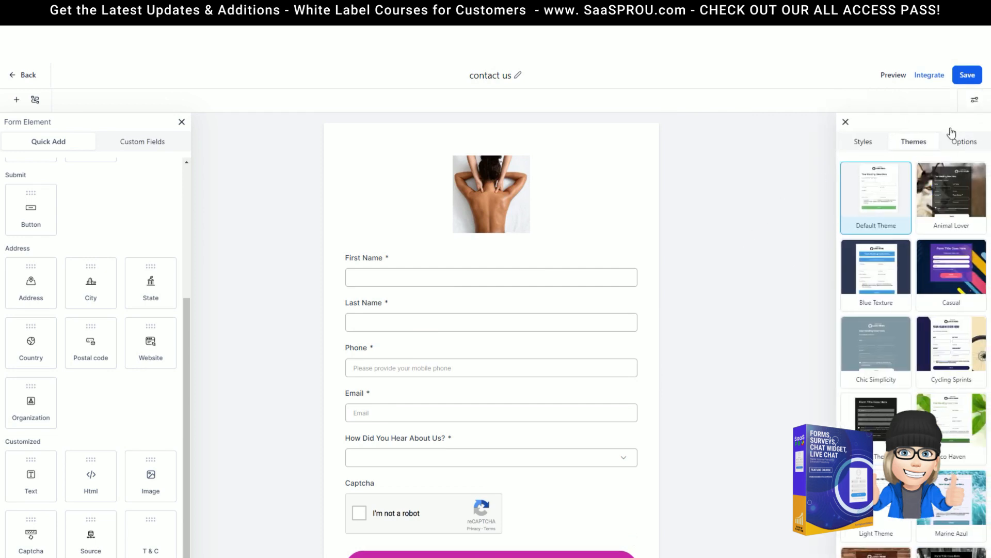
{"action": "left_click", "coordinate": [870, 147]}
{"action": "left_click", "coordinate": [917, 144]}
{"action": "left_click", "coordinate": [962, 145]}
Step: Close the form settings panel and bring up the Integrate Form dialog
{"action": "right_click", "coordinate": [822, 414]}
{"action": "left_click", "coordinate": [850, 122]}
{"action": "left_click", "coordinate": [850, 122]}
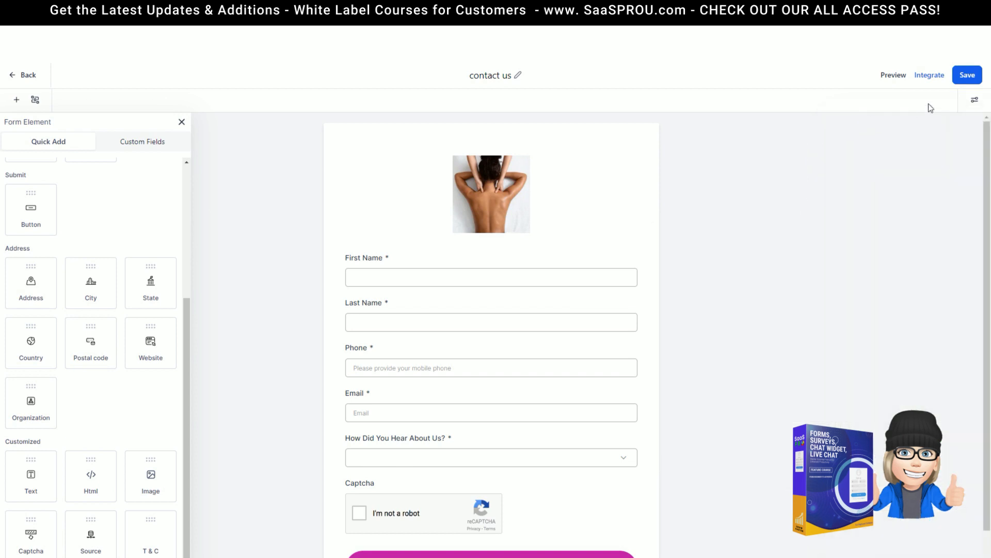
{"action": "left_click", "coordinate": [929, 78]}
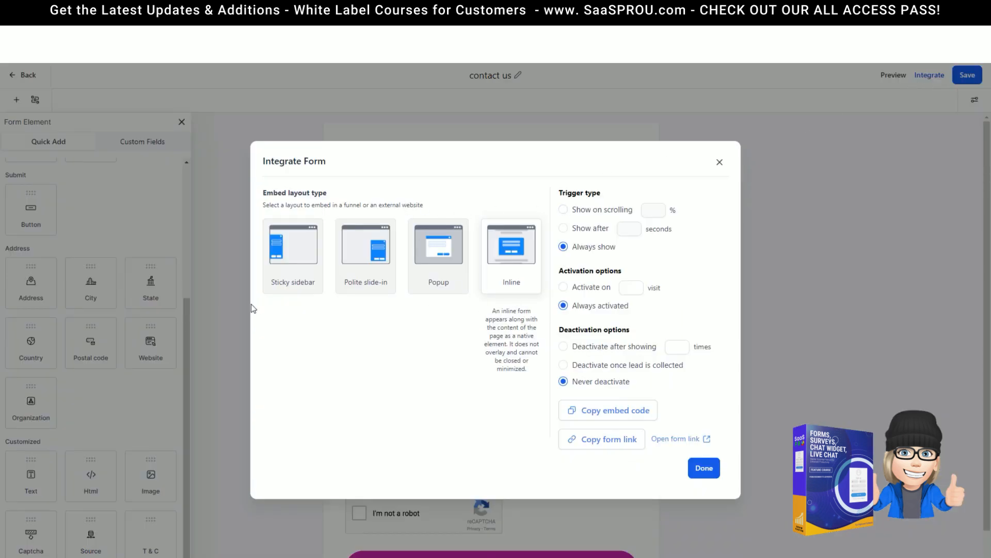
Step: Copy the Inline embed code, preview the live form in a new tab, then close the dialog
{"action": "mouse_move", "coordinate": [283, 293]}
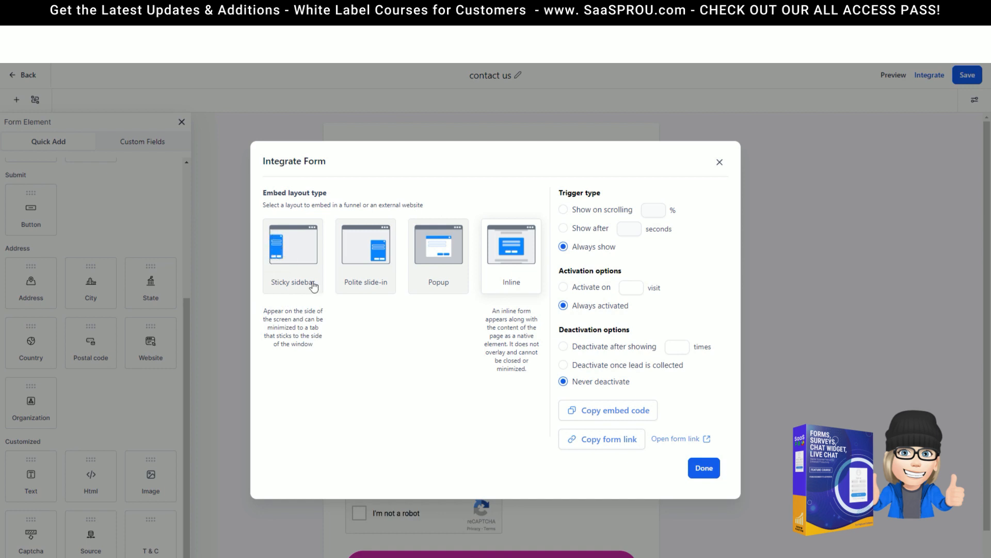
{"action": "mouse_move", "coordinate": [440, 262]}
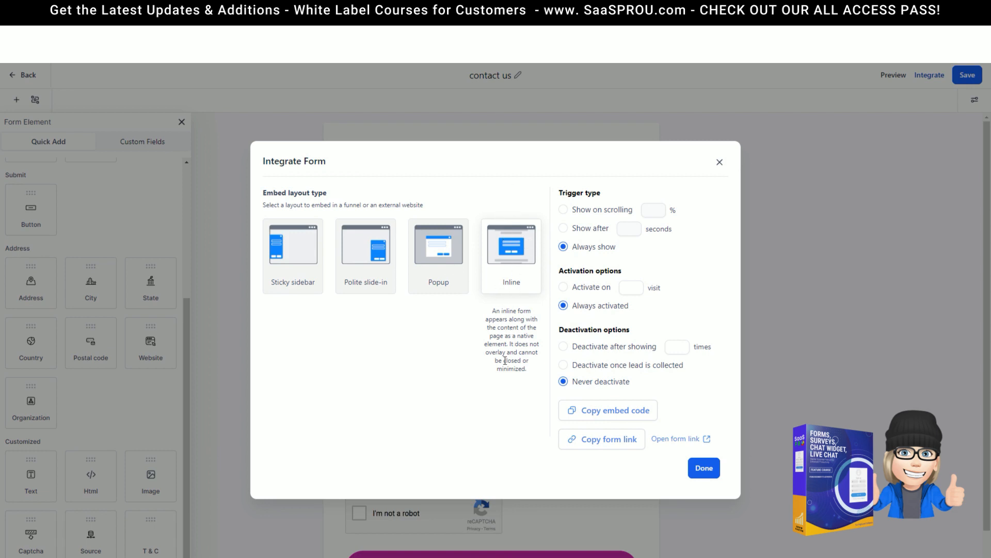
{"action": "left_click", "coordinate": [617, 416]}
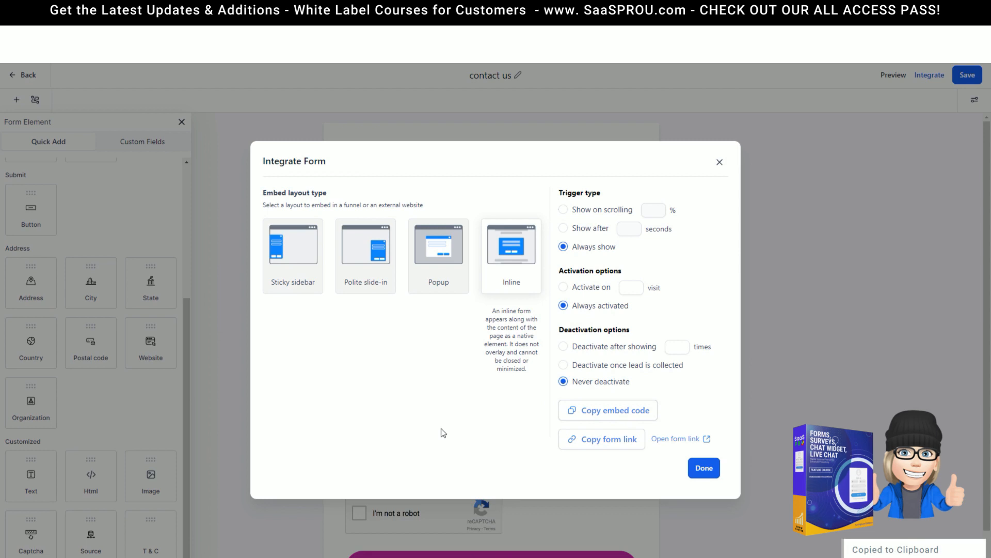
{"action": "left_click", "coordinate": [707, 439]}
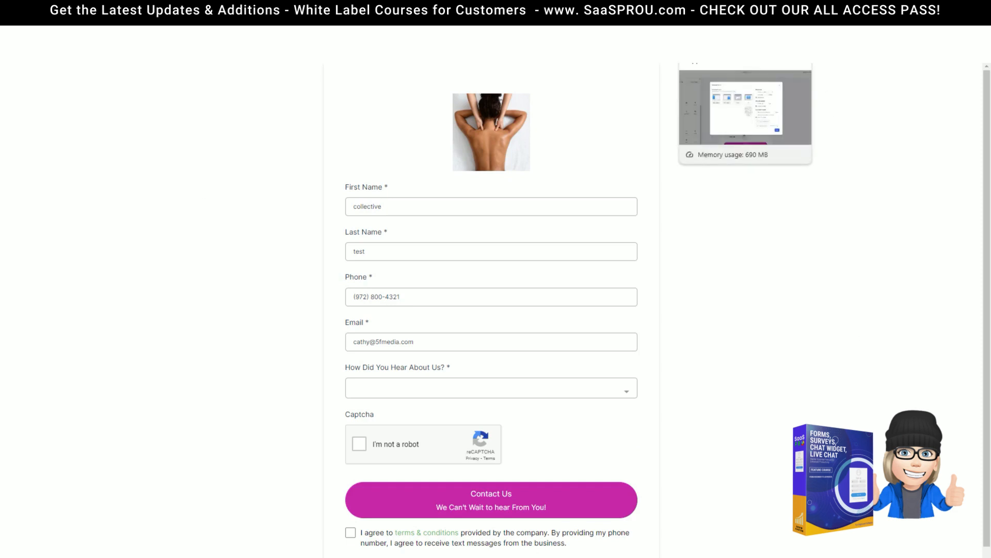
{"action": "left_click", "coordinate": [718, 10]}
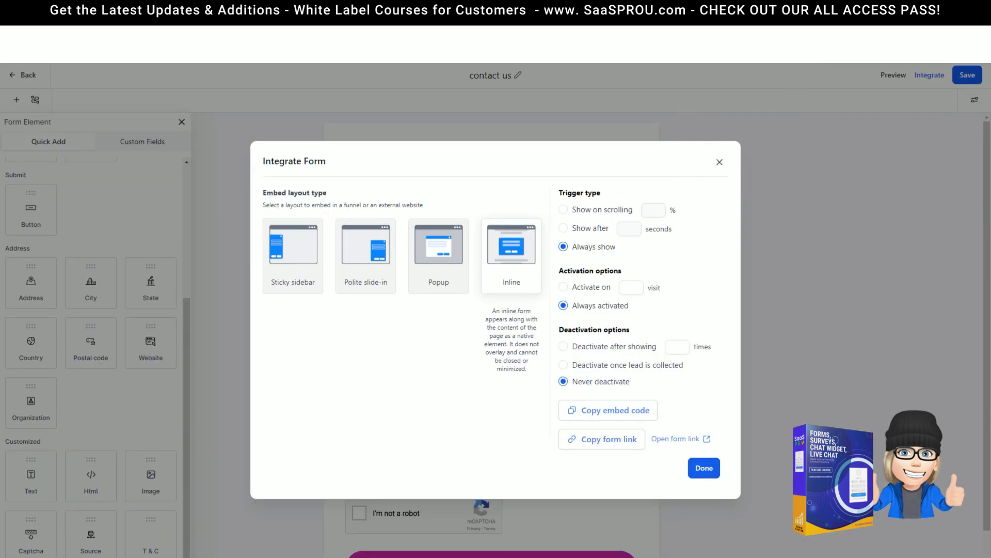
{"action": "left_click", "coordinate": [720, 162]}
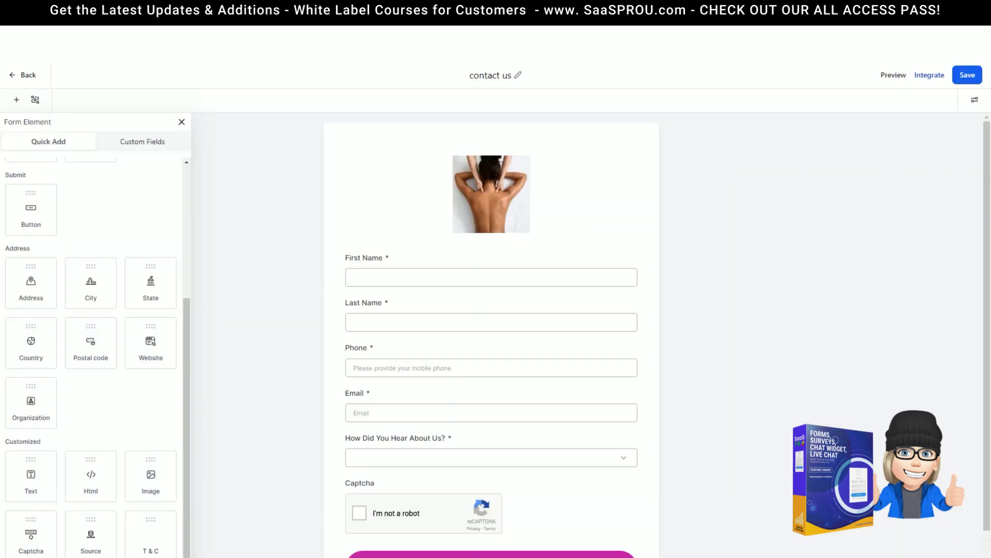
Step: Save the contact us demo form and leave the form editor
{"action": "left_click", "coordinate": [966, 77]}
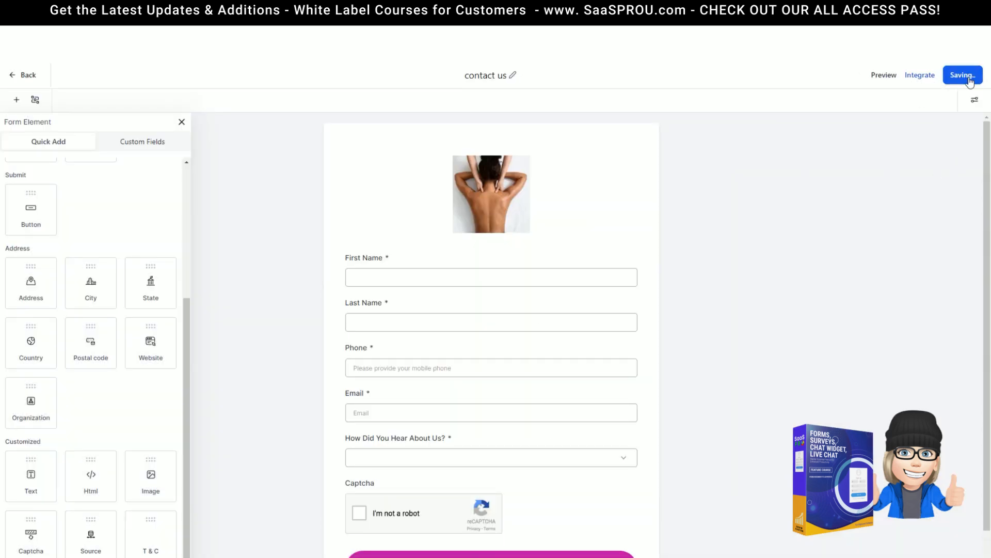
{"action": "left_click", "coordinate": [955, 81]}
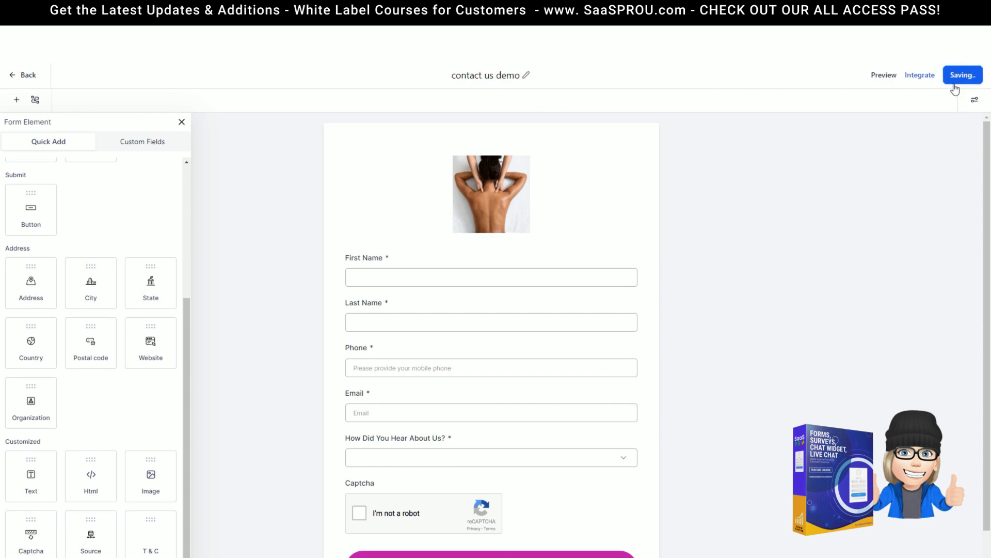
{"action": "left_click", "coordinate": [21, 78]}
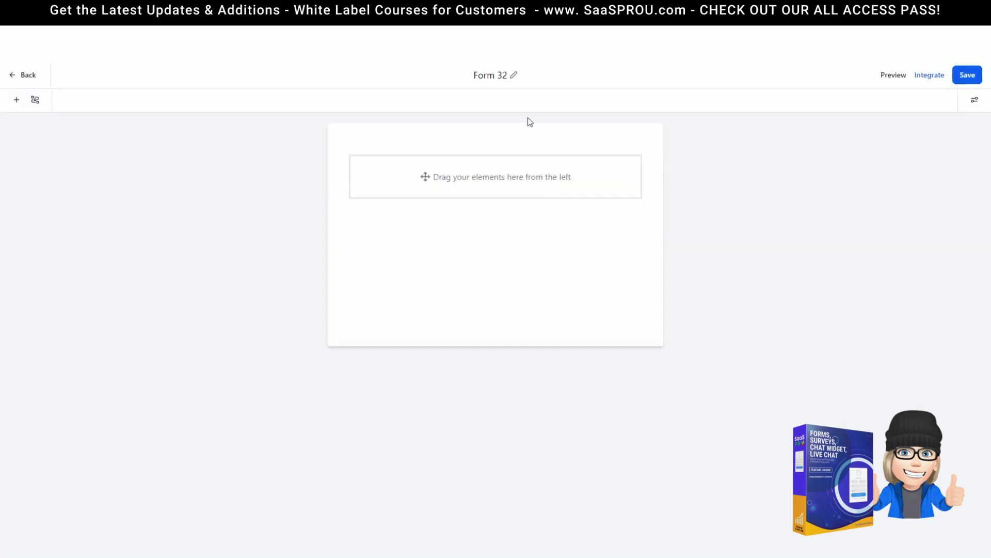
Step: Search the Forms list for 'contact' and bring up the contact us demo form's actions
{"action": "type", "text": "form"}
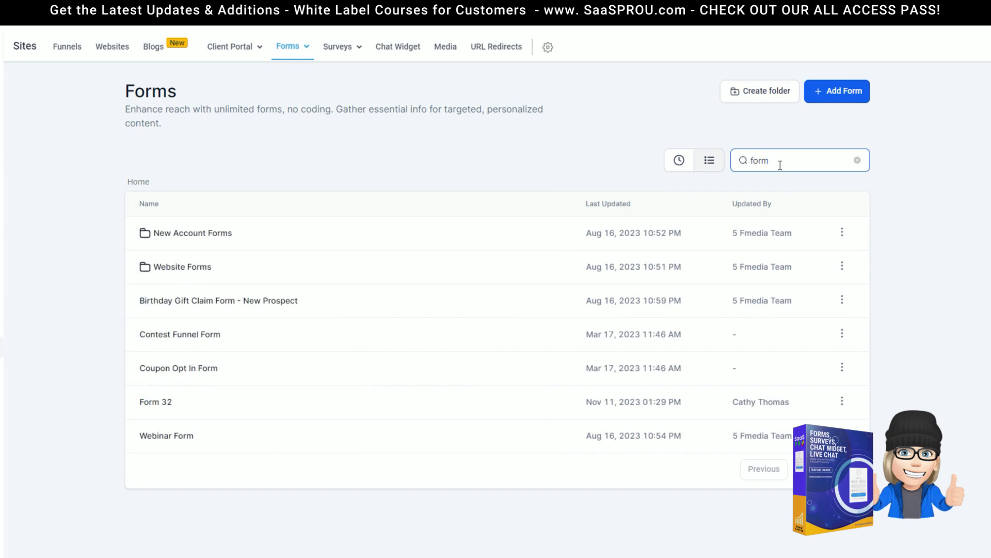
{"action": "left_click_drag", "start_coordinate": [780, 164], "coordinate": [740, 160]}
{"action": "type", "text": "contact"}
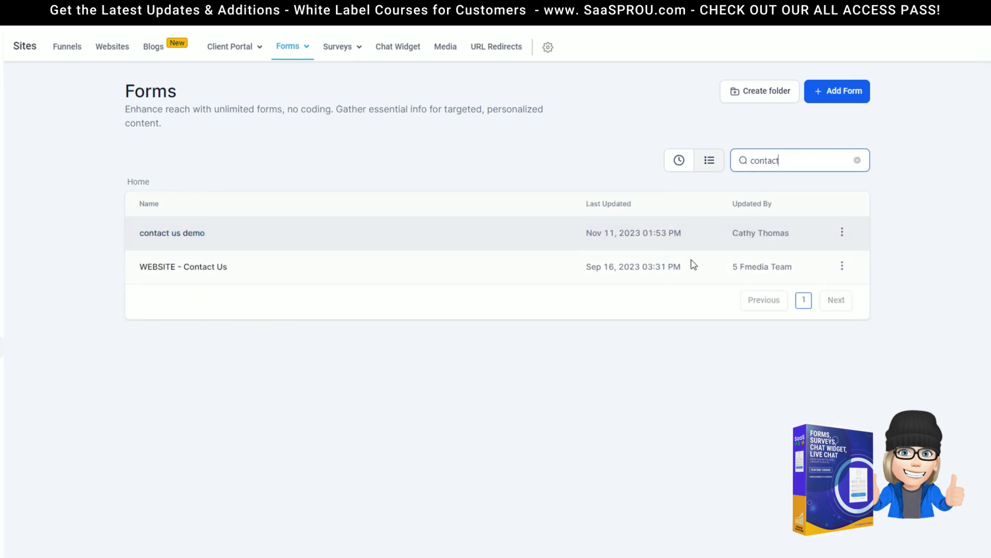
{"action": "left_click", "coordinate": [842, 234]}
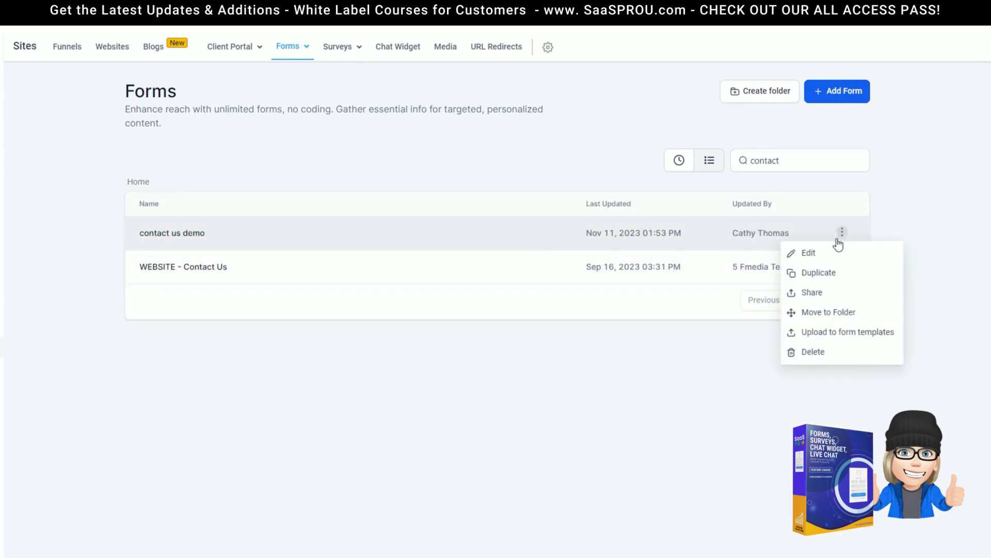
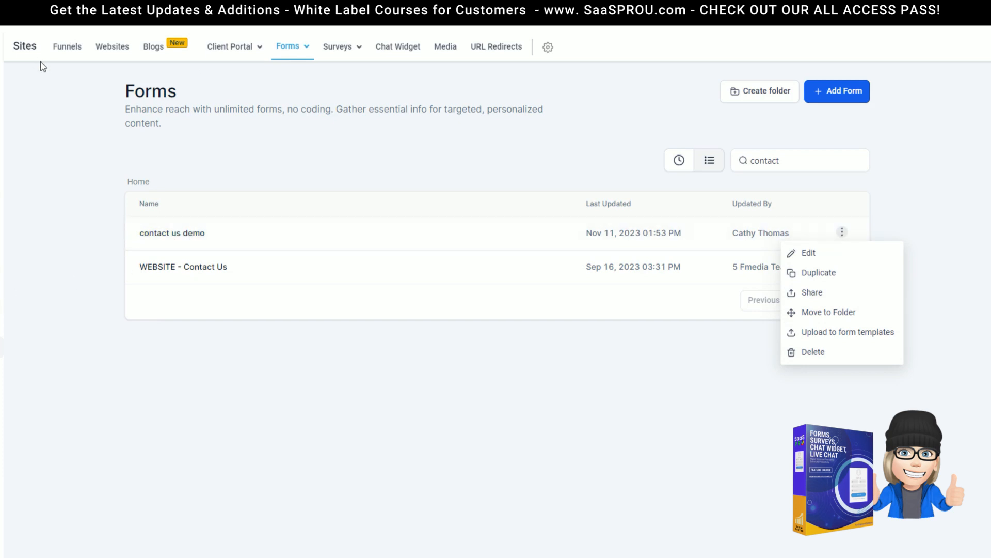
Step: Switch from the Forms list to the Funnels list
{"action": "left_click", "coordinate": [60, 52]}
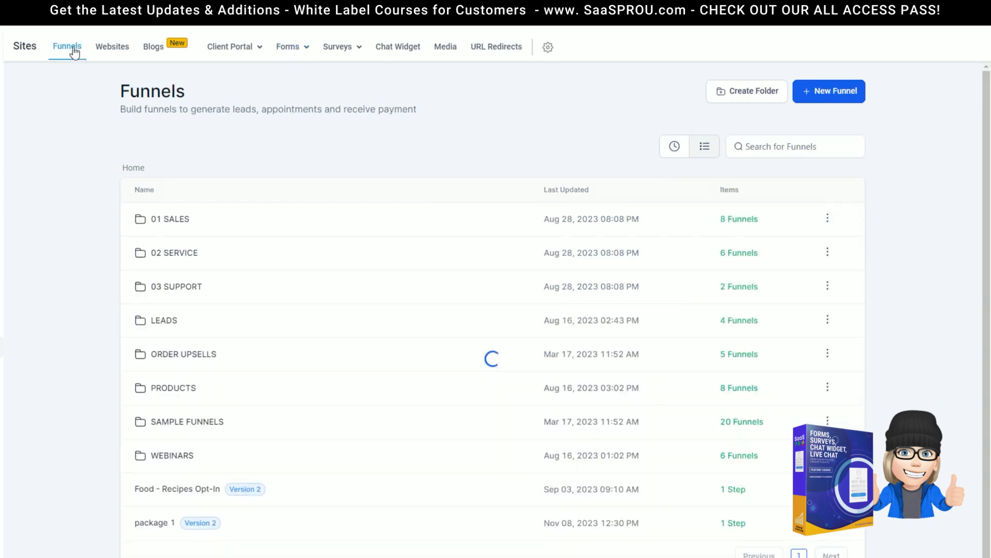
Step: Open the package 1 funnel page in the editor and drop a Form element at its top
{"action": "left_click", "coordinate": [149, 522]}
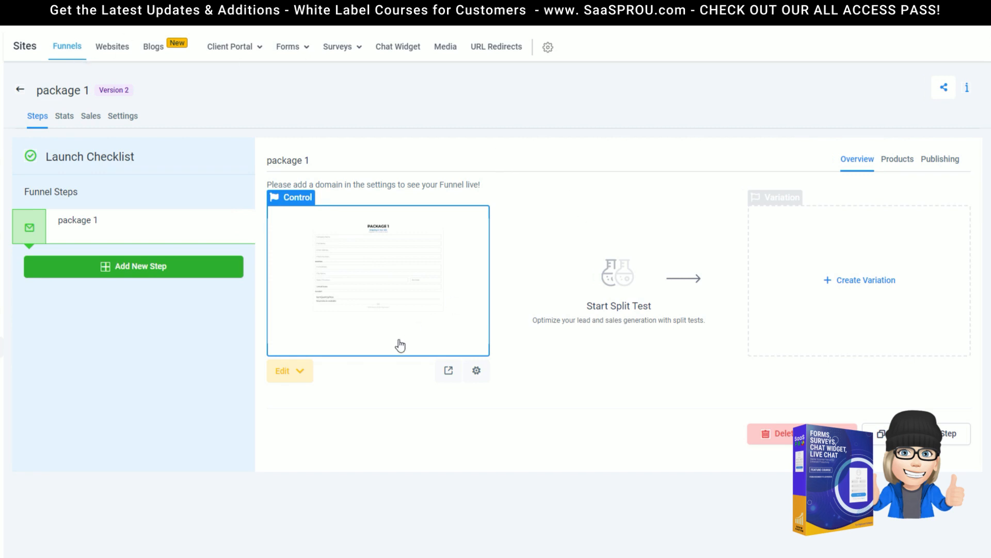
{"action": "left_click", "coordinate": [301, 374]}
{"action": "left_click", "coordinate": [325, 405]}
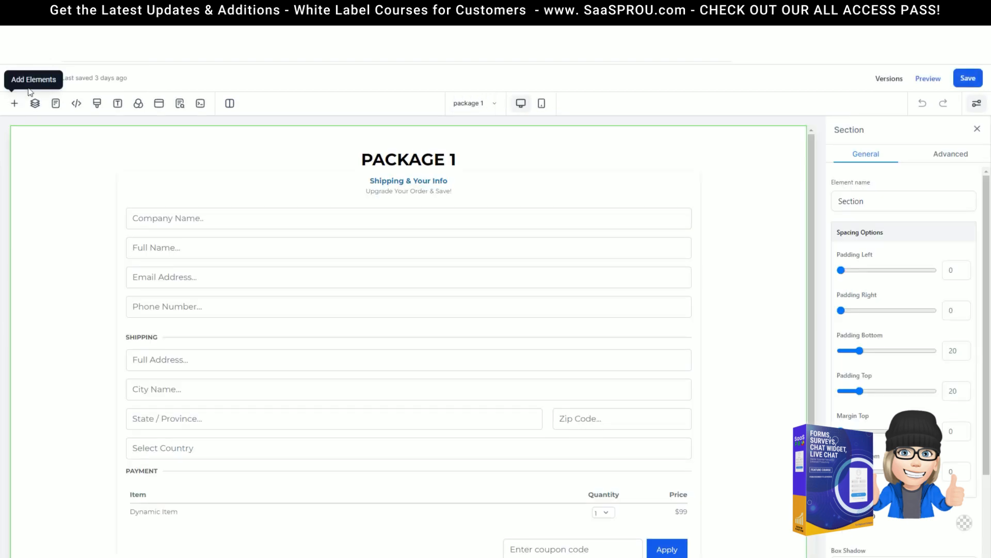
{"action": "left_click", "coordinate": [15, 103]}
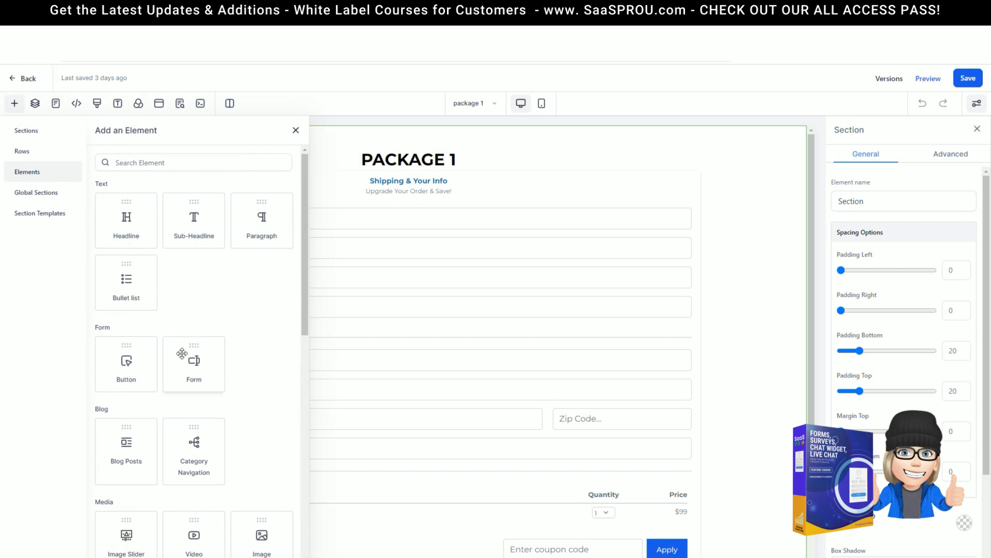
{"action": "left_click_drag", "start_coordinate": [191, 358], "coordinate": [475, 148]}
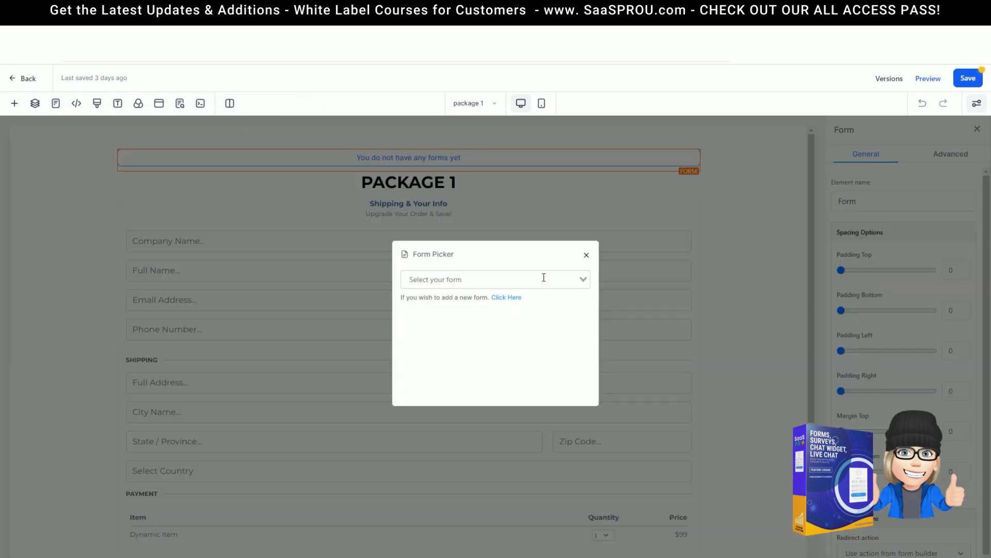
Step: Pick contact us demo in the Form Picker, then briefly check the SEO Meta Data panel
{"action": "left_click", "coordinate": [584, 277]}
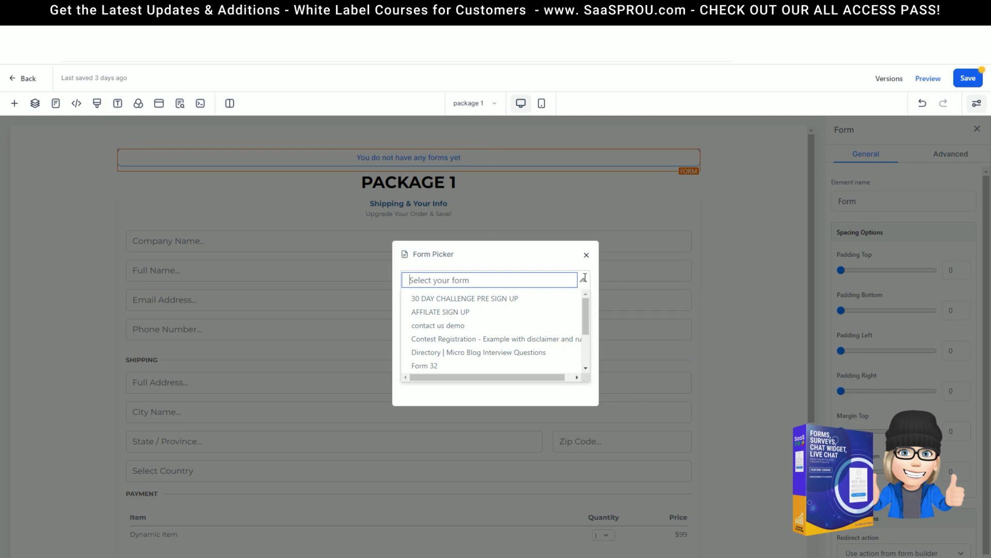
{"action": "left_click", "coordinate": [455, 325]}
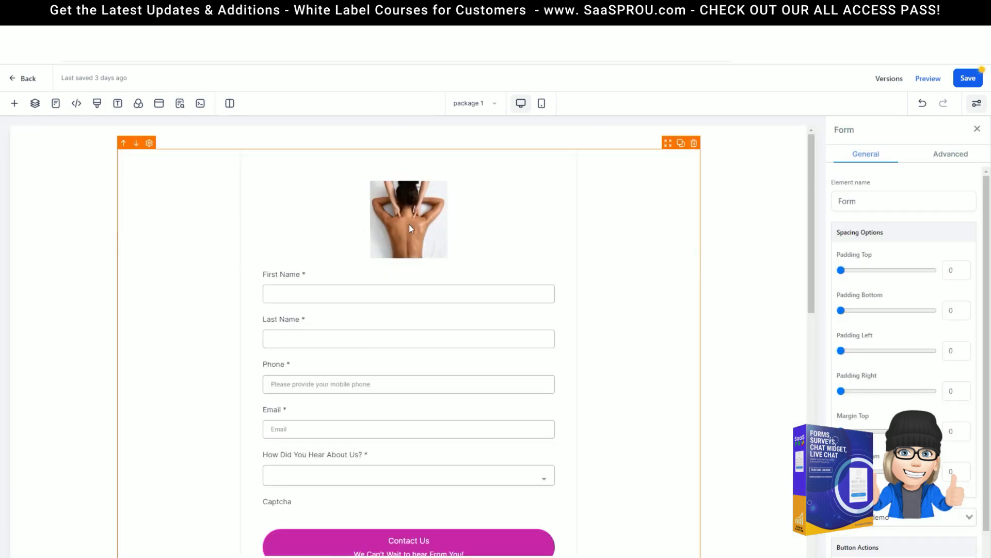
{"action": "scroll", "coordinate": [658, 418], "scroll_direction": "down", "scroll_amount": 5}
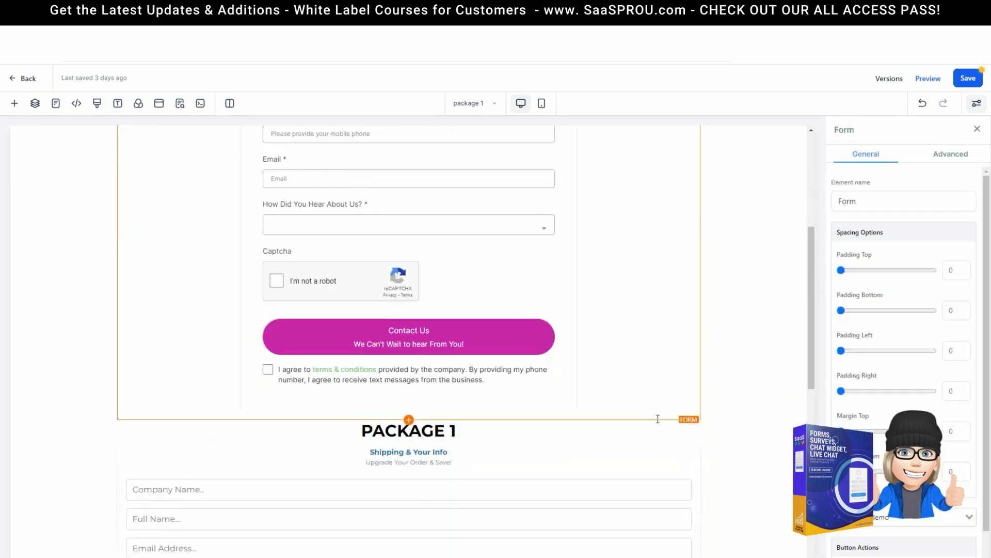
{"action": "scroll", "coordinate": [599, 419], "scroll_direction": "up", "scroll_amount": 5}
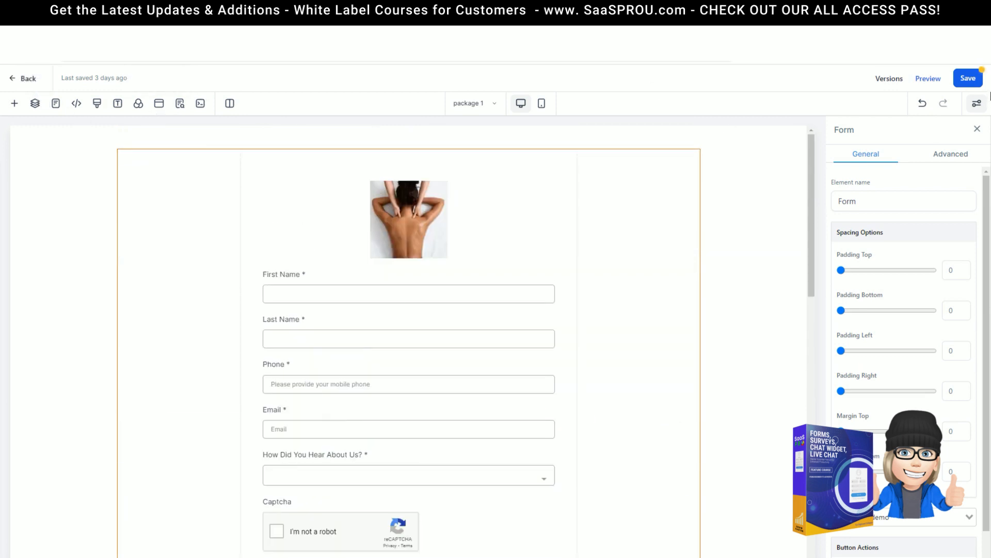
{"action": "left_click", "coordinate": [179, 103]}
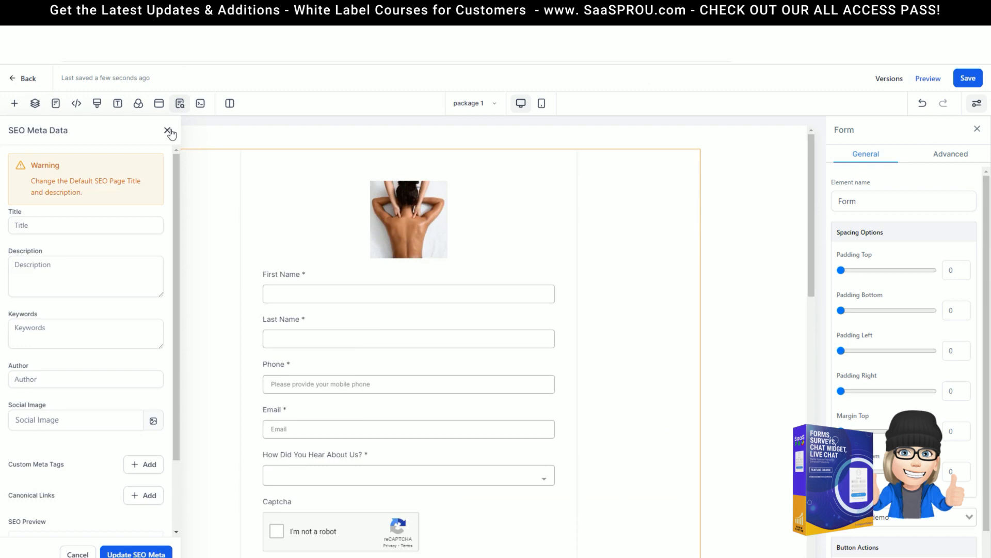
{"action": "left_click", "coordinate": [167, 131]}
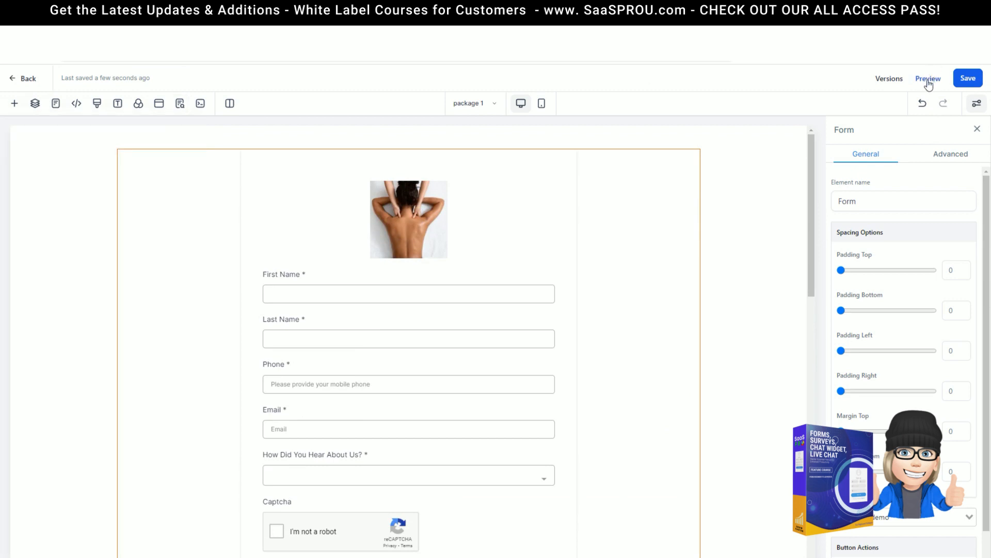
Step: Preview the page and fill the contact form with a test name, phone number and email
{"action": "left_click", "coordinate": [929, 79]}
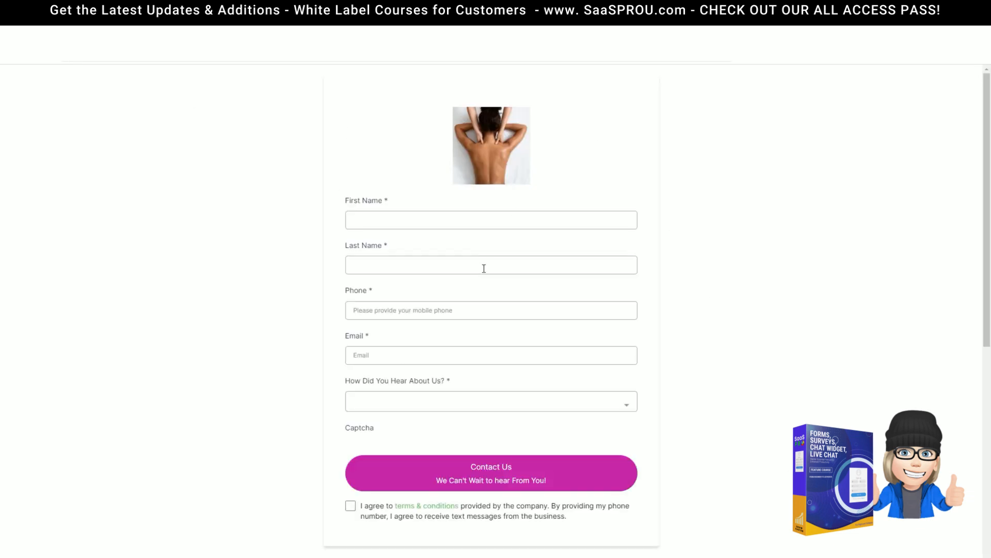
{"action": "left_click", "coordinate": [387, 212]}
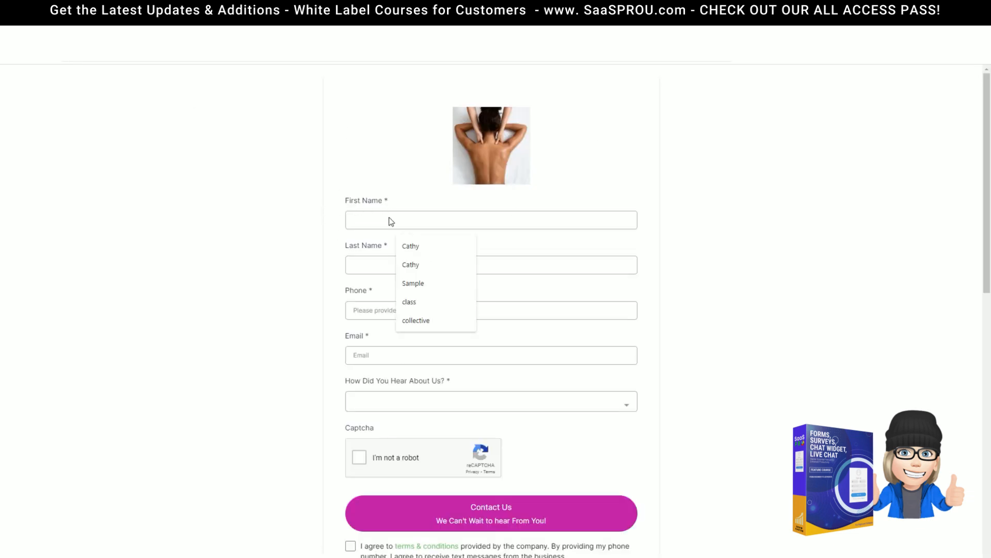
{"action": "type", "text": "demo fun"}
{"action": "key", "text": "Tab"}
{"action": "type", "text": "f"}
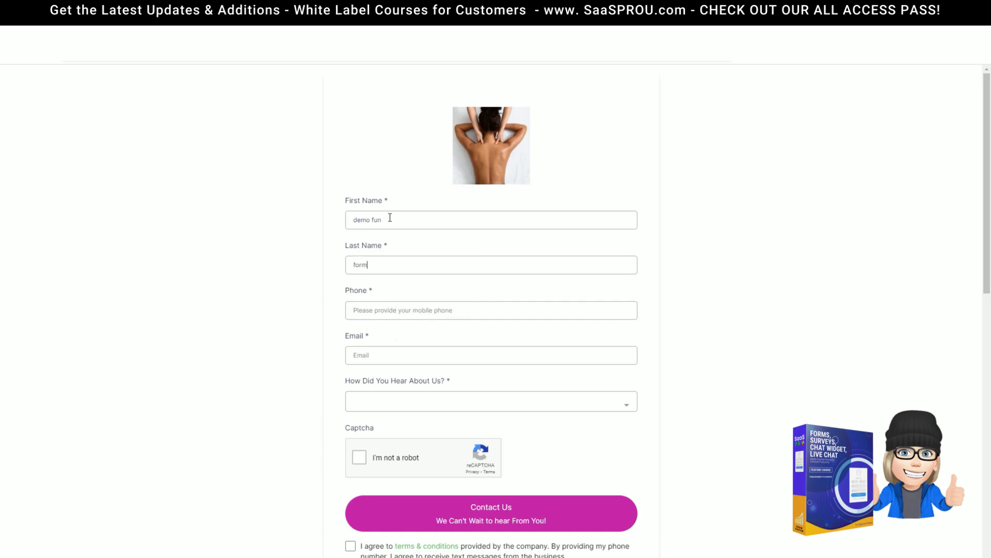
{"action": "left_click", "coordinate": [386, 360]}
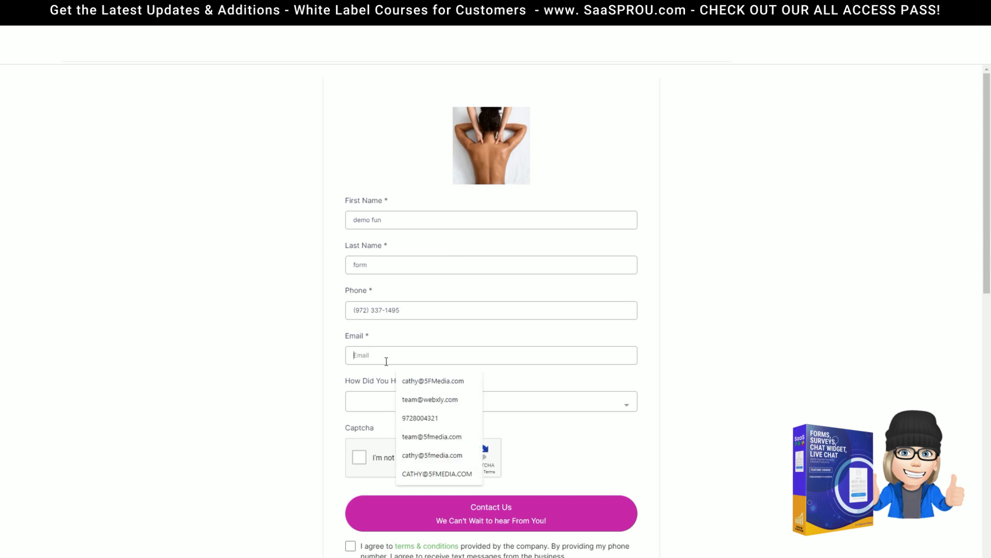
Step: Choose google as the referral source, accept the terms and submit the test entry
{"action": "left_click", "coordinate": [424, 403]}
{"action": "left_click", "coordinate": [365, 447]}
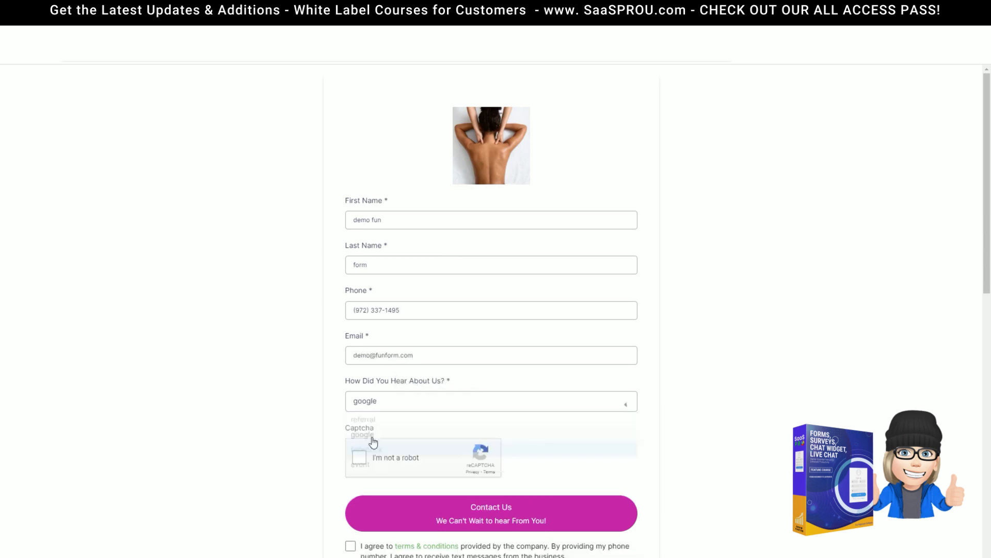
{"action": "scroll", "coordinate": [376, 393], "scroll_direction": "down", "scroll_amount": 2}
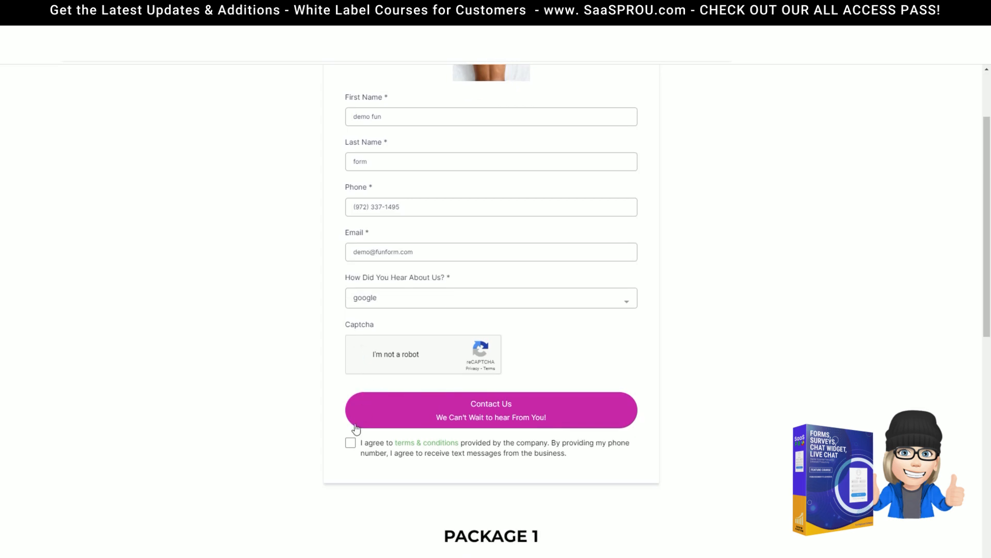
{"action": "left_click", "coordinate": [351, 443]}
{"action": "left_click", "coordinate": [497, 410]}
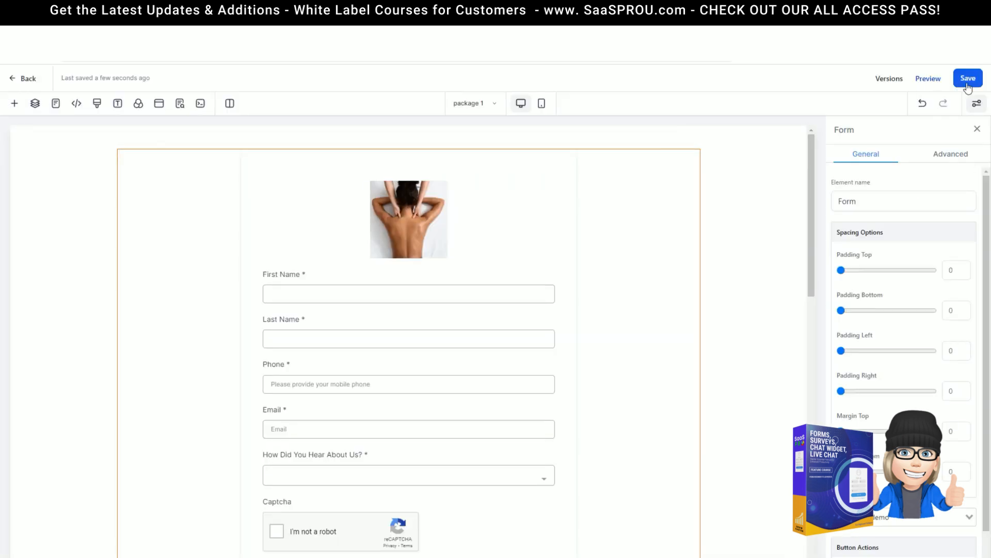
Step: Save the package 1 page, then view the contact us demo submissions from Forms Analyze
{"action": "left_click", "coordinate": [967, 81]}
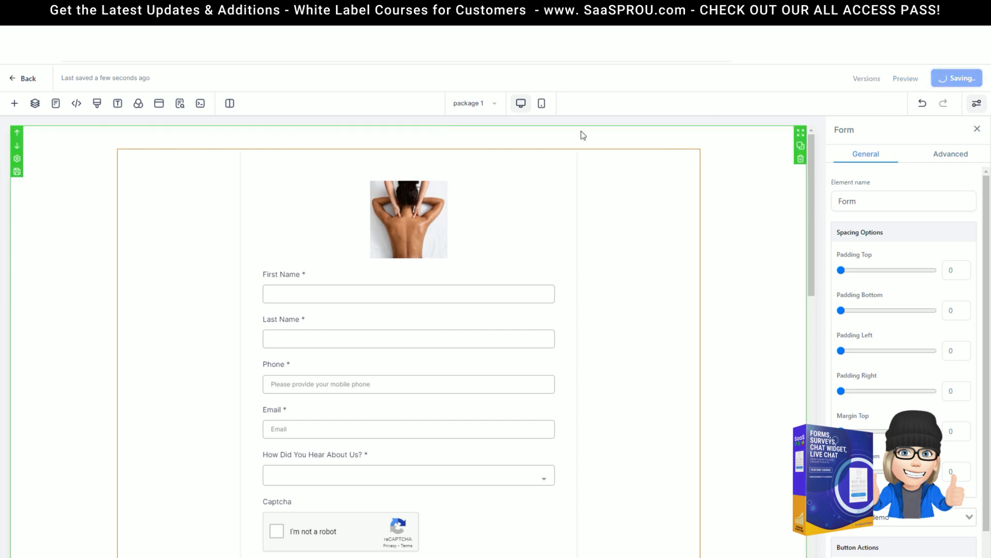
{"action": "left_click", "coordinate": [28, 82]}
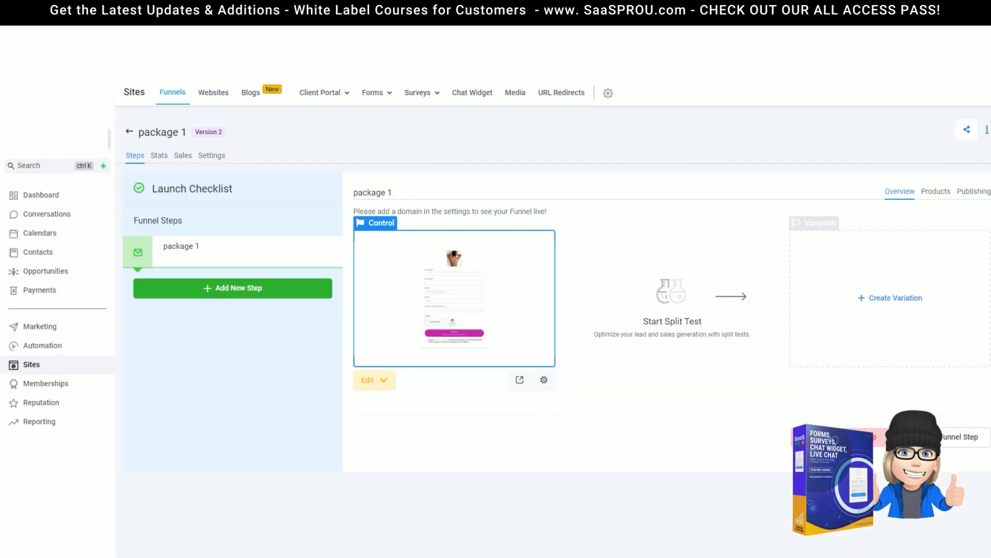
{"action": "mouse_move", "coordinate": [381, 97]}
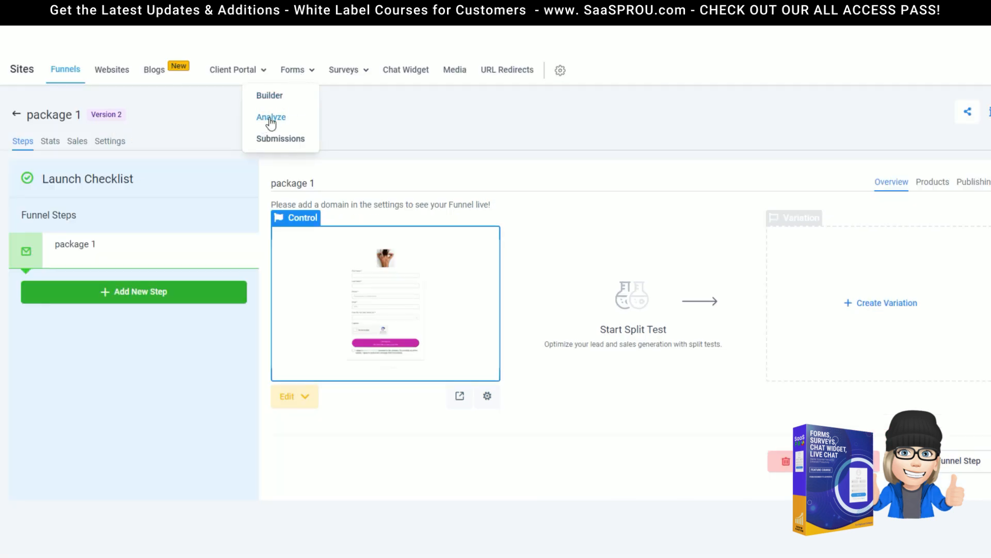
{"action": "left_click", "coordinate": [271, 120]}
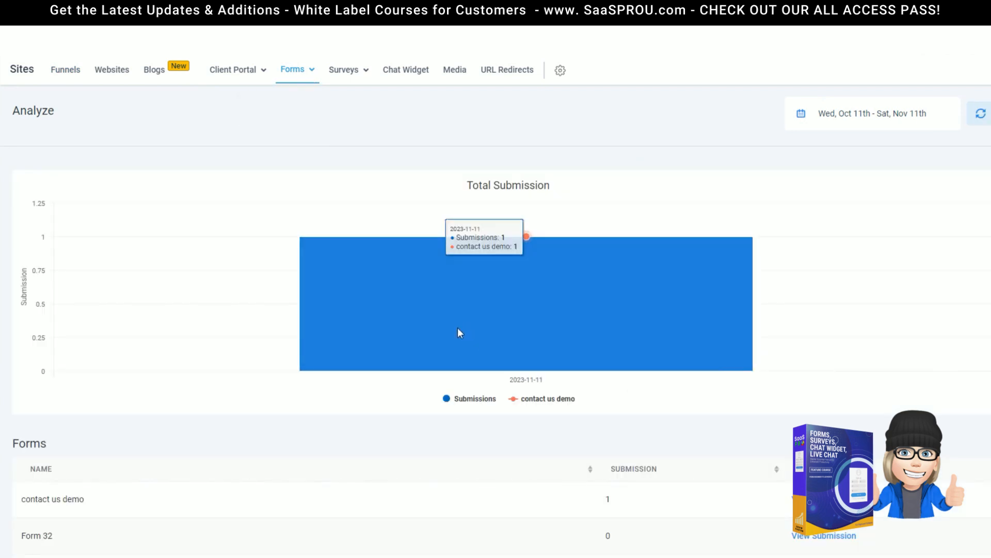
{"action": "scroll", "coordinate": [121, 527], "scroll_direction": "down", "scroll_amount": 2}
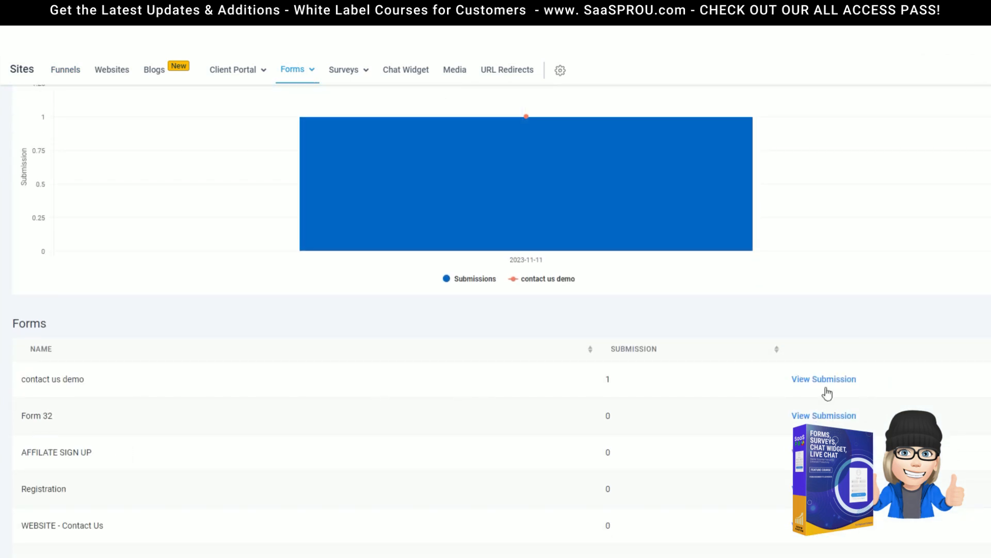
{"action": "scroll", "coordinate": [576, 412], "scroll_direction": "down", "scroll_amount": 3}
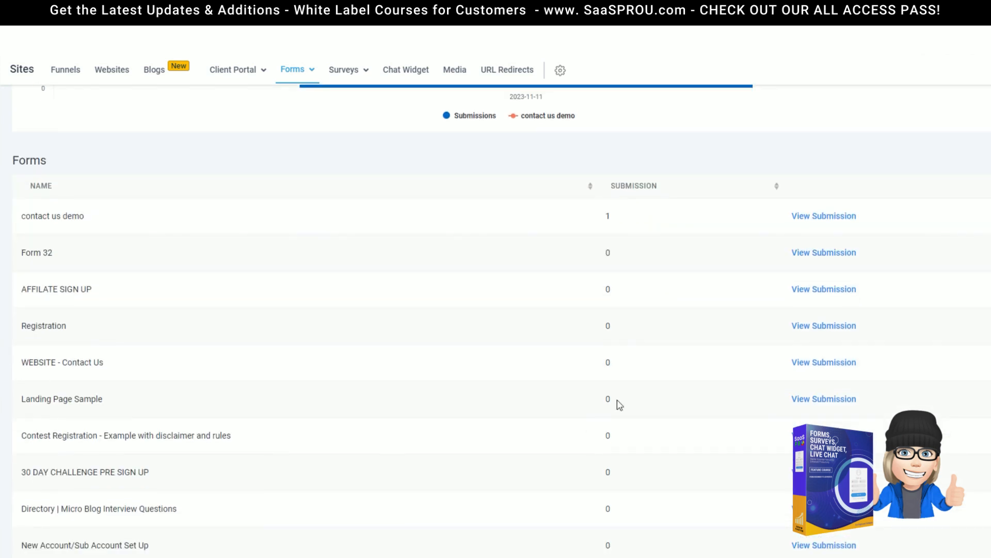
{"action": "left_click", "coordinate": [817, 220]}
{"action": "mouse_move", "coordinate": [327, 74]}
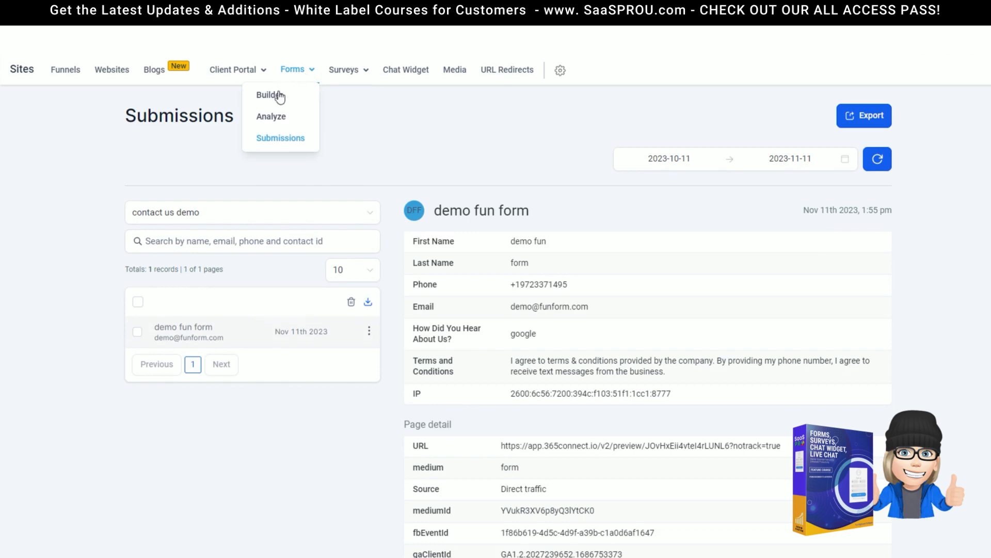
Step: Confirm the Forms Analyze date range, then switch to the all-forms Submissions list
{"action": "left_click", "coordinate": [272, 118]}
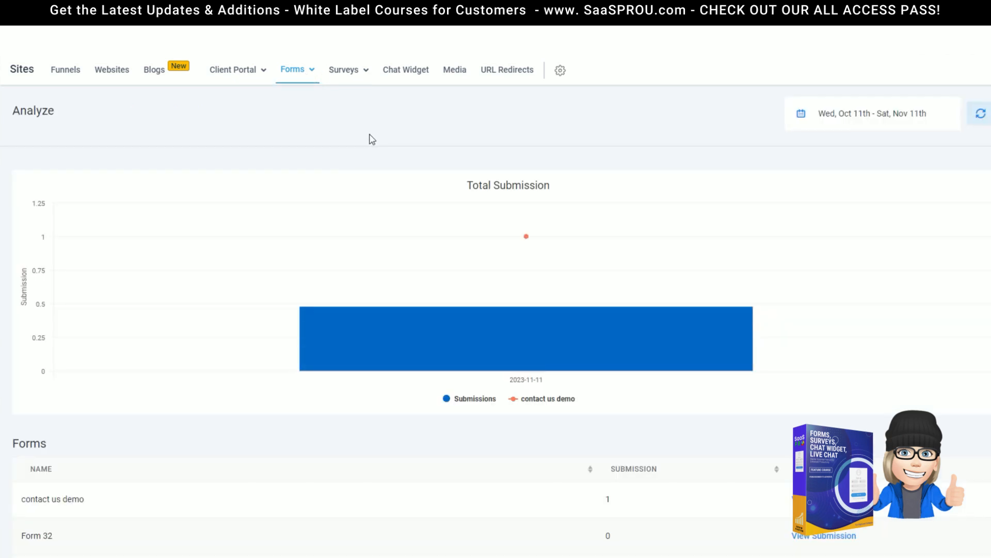
{"action": "left_click", "coordinate": [921, 114]}
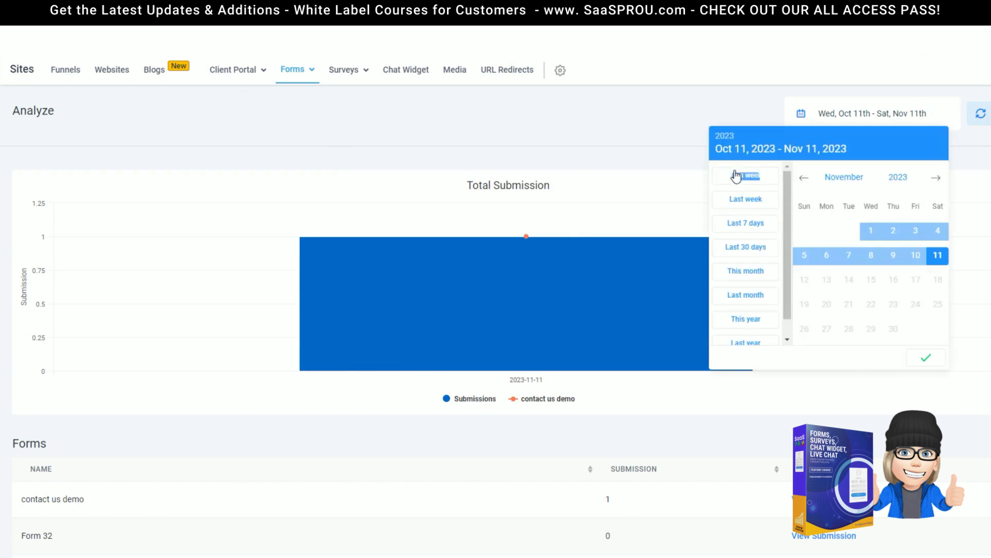
{"action": "left_click", "coordinate": [926, 357]}
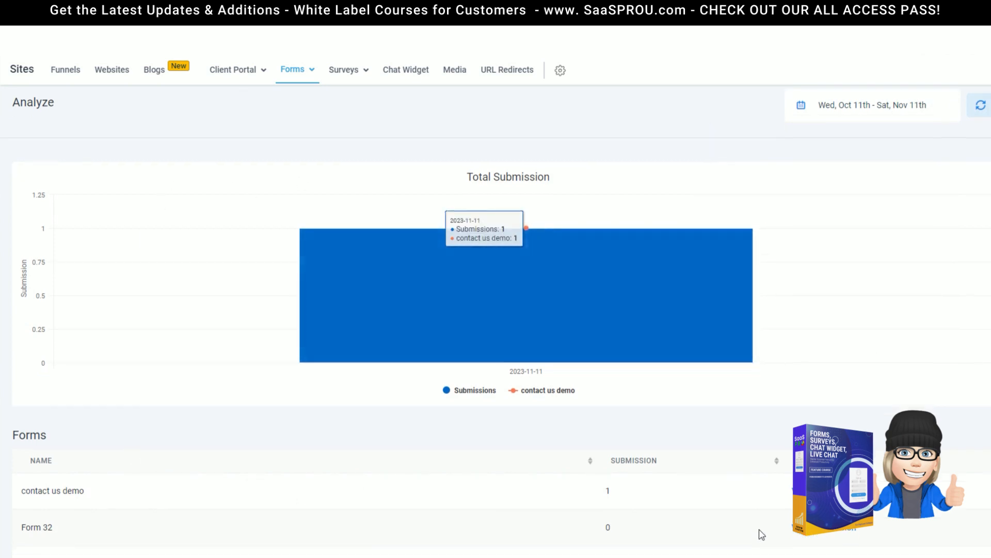
{"action": "scroll", "coordinate": [317, 292], "scroll_direction": "down", "scroll_amount": 5}
{"action": "scroll", "coordinate": [498, 520], "scroll_direction": "up", "scroll_amount": 5}
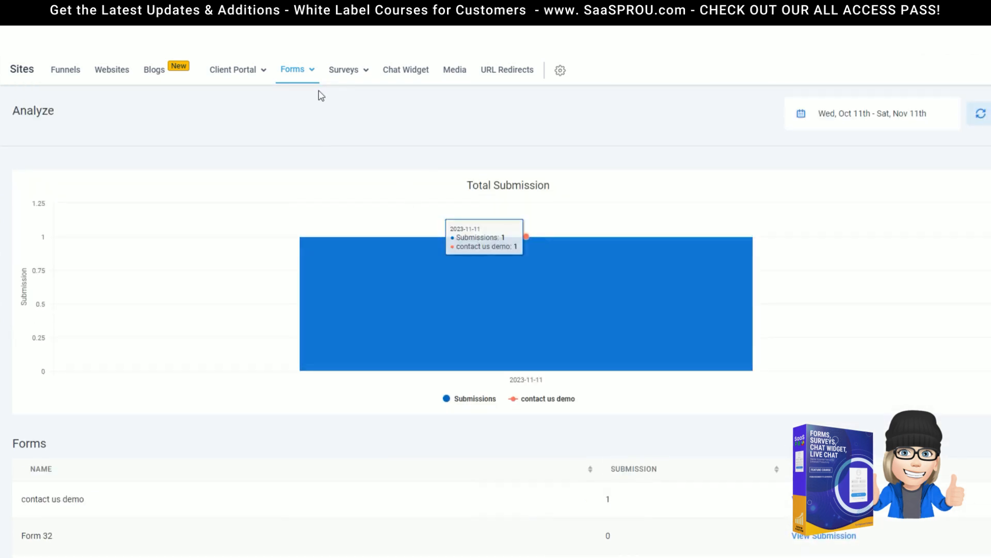
{"action": "mouse_move", "coordinate": [297, 70]}
{"action": "left_click", "coordinate": [277, 140]}
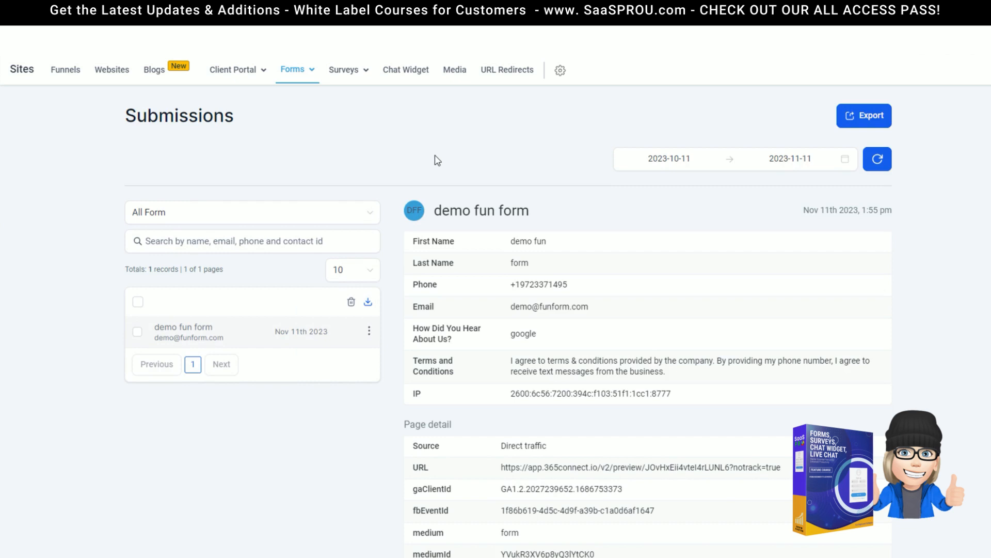
Step: Filter submissions to the contact us demo form and open the test entry's contact record
{"action": "mouse_move", "coordinate": [293, 78]}
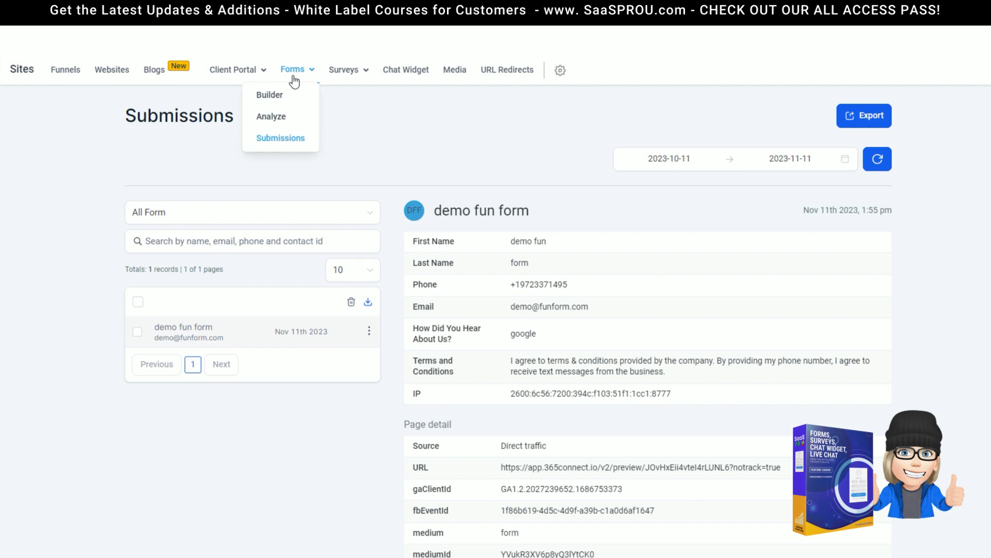
{"action": "left_click", "coordinate": [293, 213]}
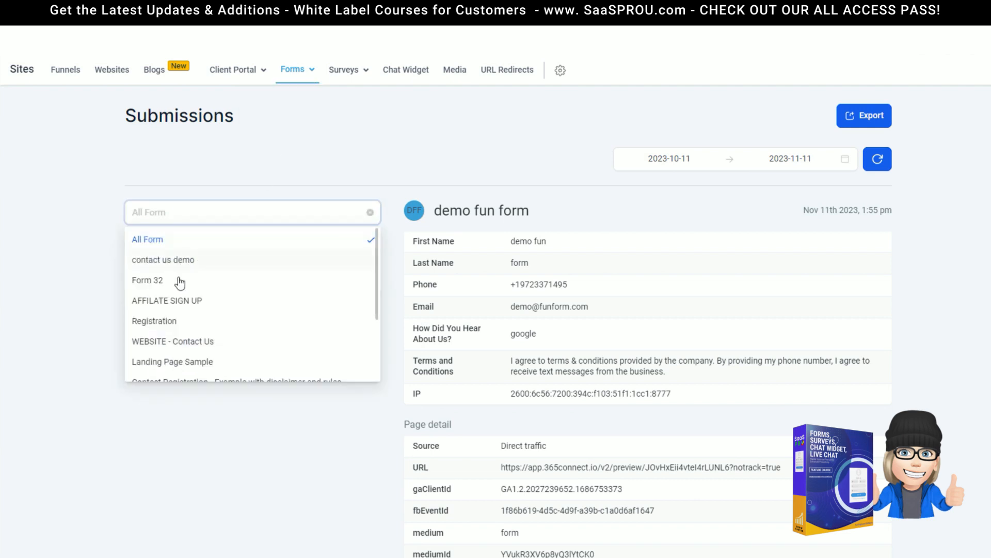
{"action": "left_click", "coordinate": [254, 238]}
{"action": "left_click", "coordinate": [353, 270]}
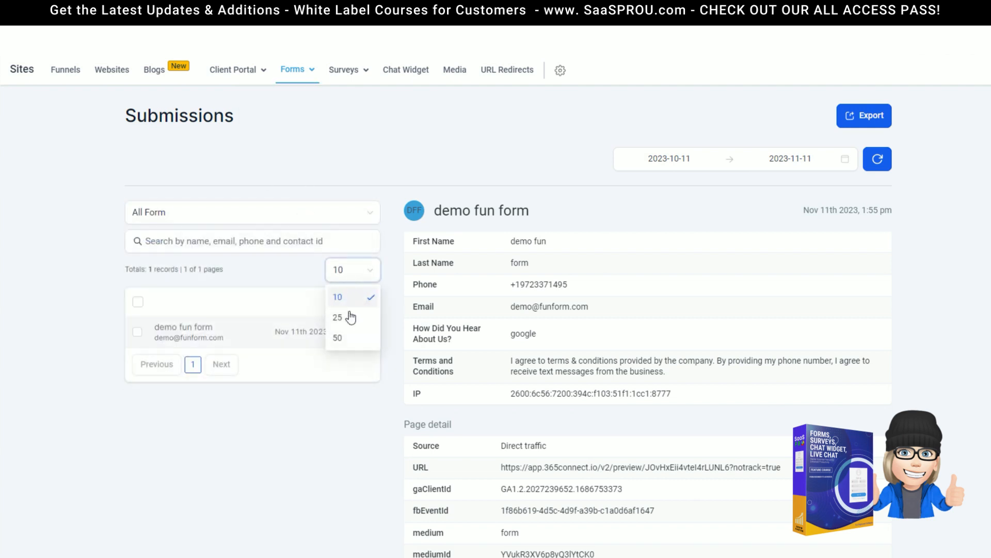
{"action": "left_click", "coordinate": [223, 247]}
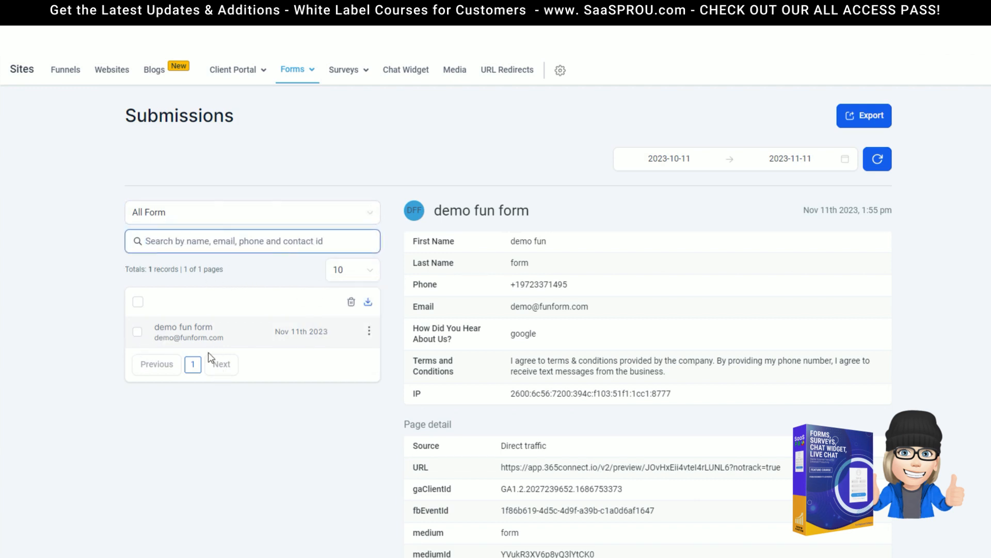
{"action": "left_click", "coordinate": [167, 337]}
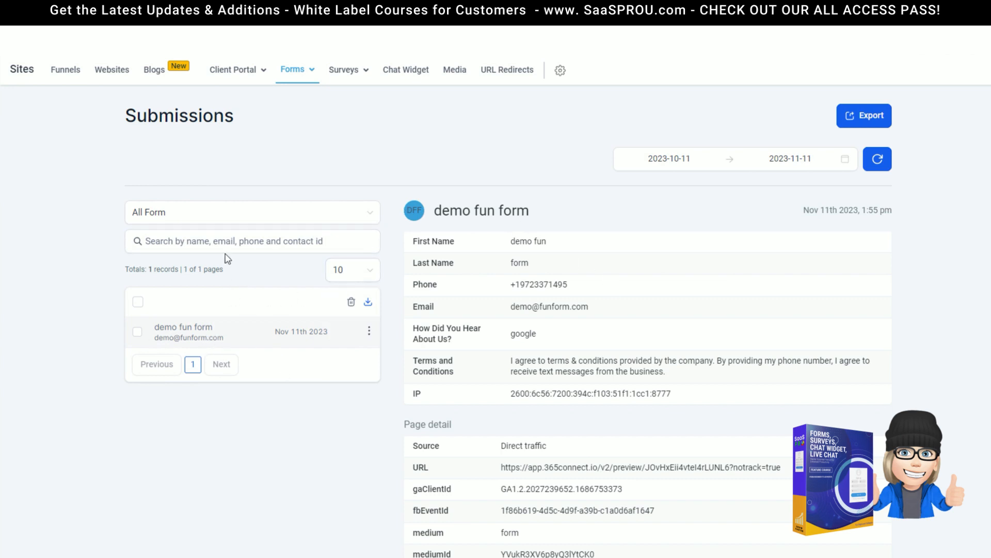
{"action": "left_click", "coordinate": [213, 216]}
{"action": "left_click", "coordinate": [164, 259]}
{"action": "left_click", "coordinate": [415, 211]}
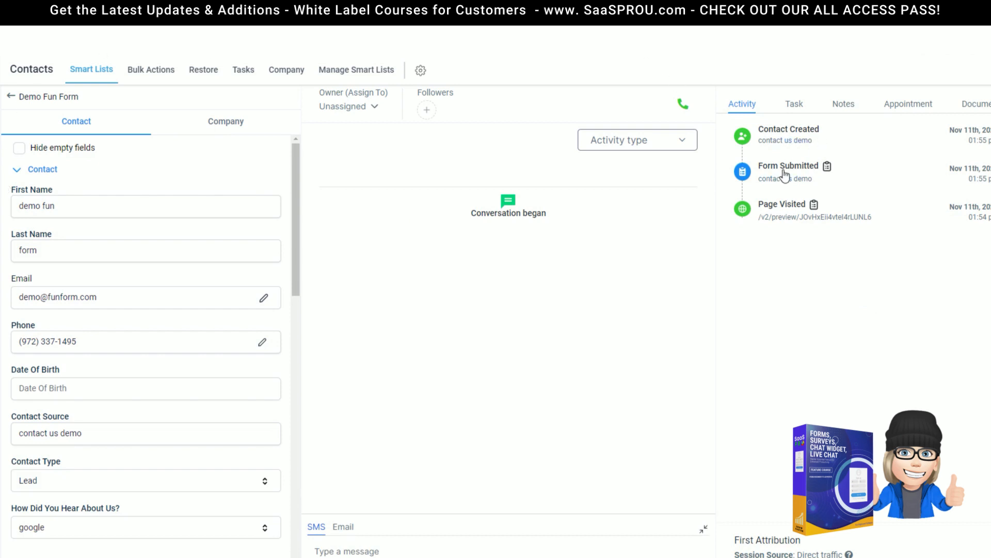
Step: Inspect the full Form Submitted details for the contact us demo entry
{"action": "left_click", "coordinate": [828, 169]}
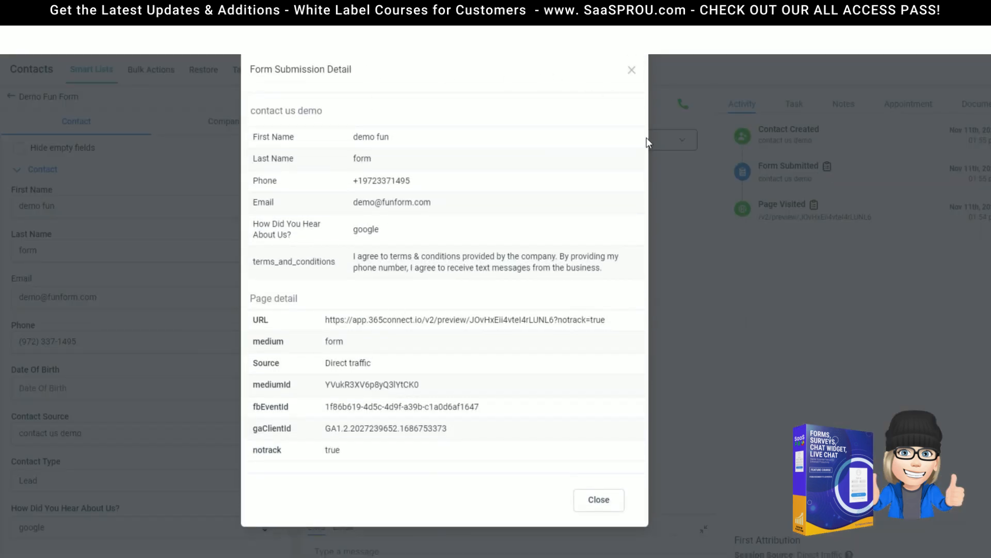
{"action": "left_click", "coordinate": [632, 72]}
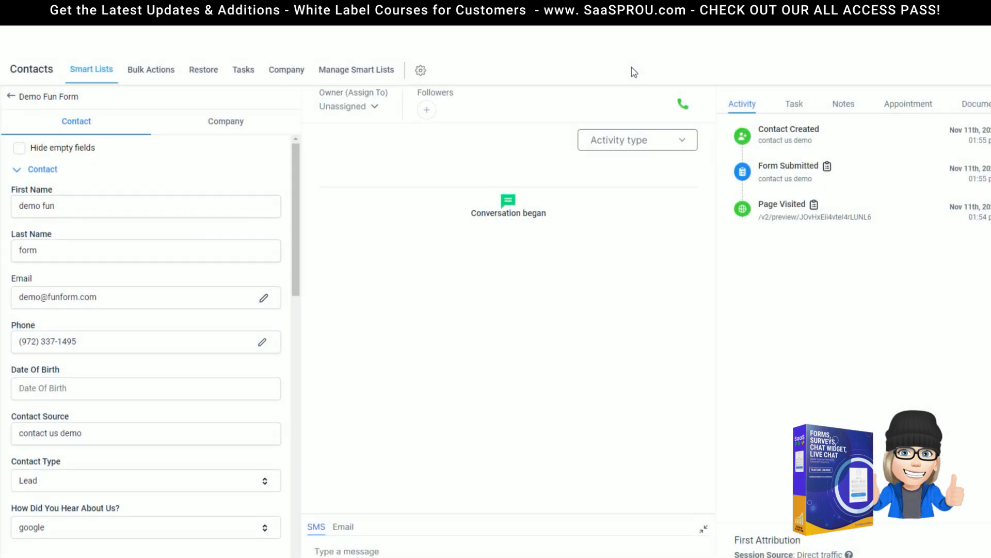
{"action": "left_click", "coordinate": [828, 167]}
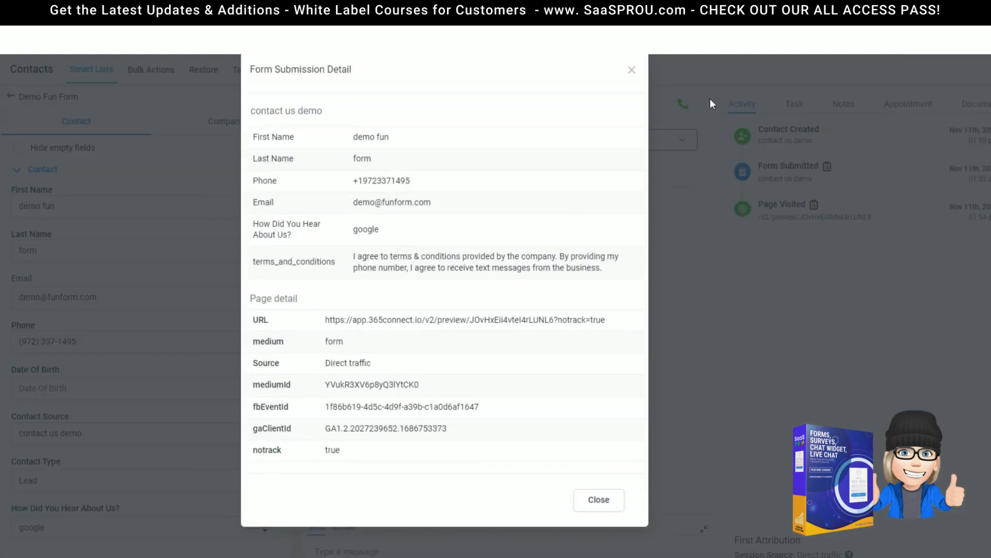
{"action": "left_click", "coordinate": [631, 71]}
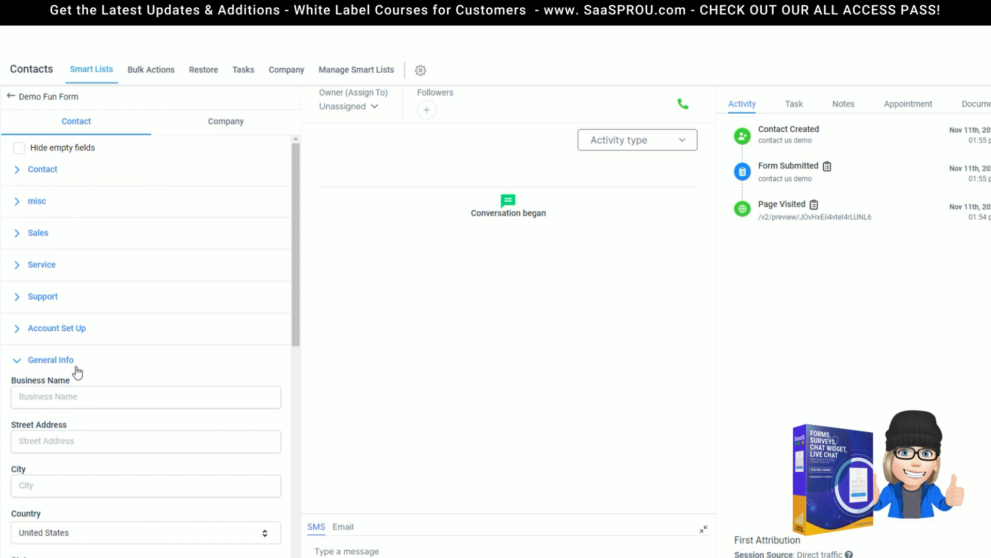
Step: Collapse General Info and expand the Contact fields to review the contact's details
{"action": "left_click", "coordinate": [52, 363]}
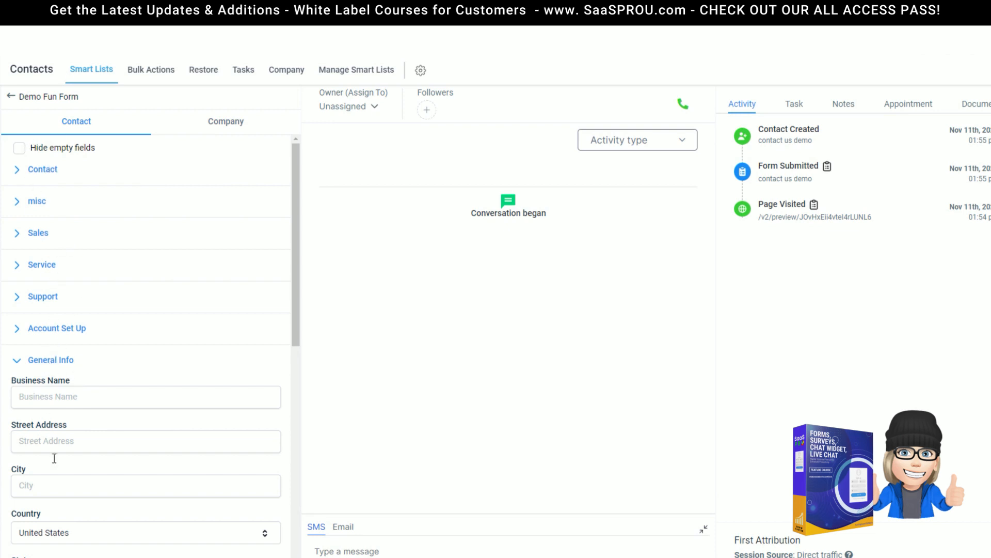
{"action": "left_click", "coordinate": [41, 172]}
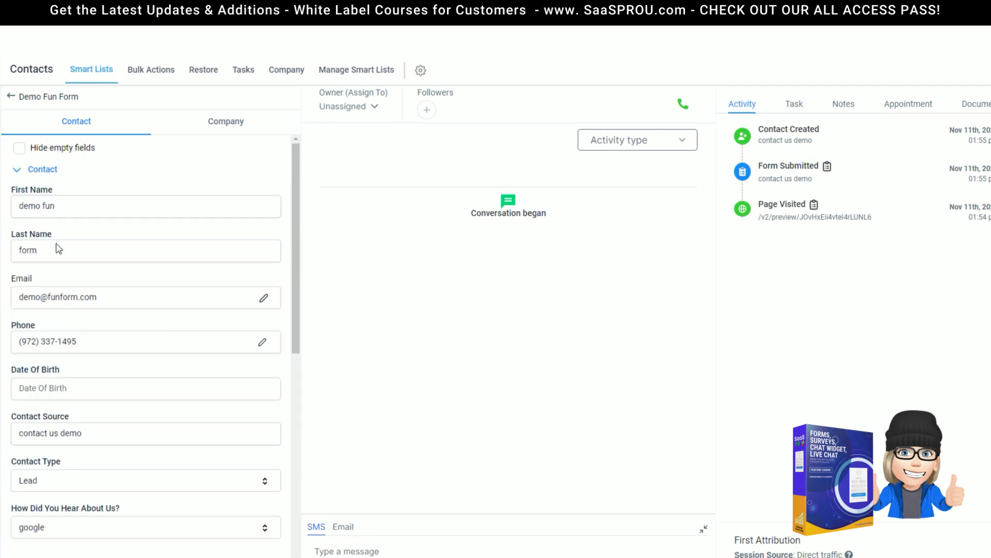
{"action": "scroll", "coordinate": [54, 354], "scroll_direction": "down", "scroll_amount": 4}
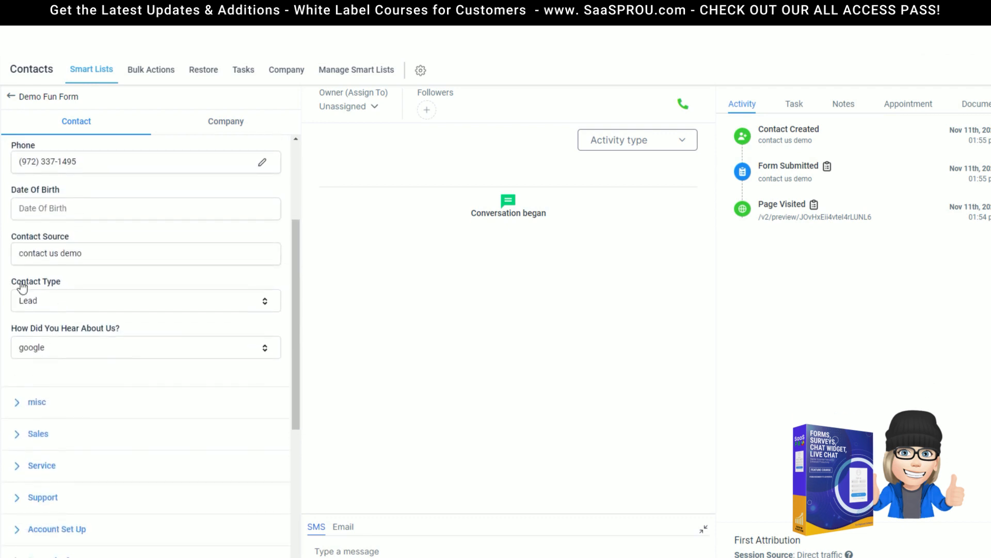
{"action": "scroll", "coordinate": [31, 310], "scroll_direction": "down", "scroll_amount": 1}
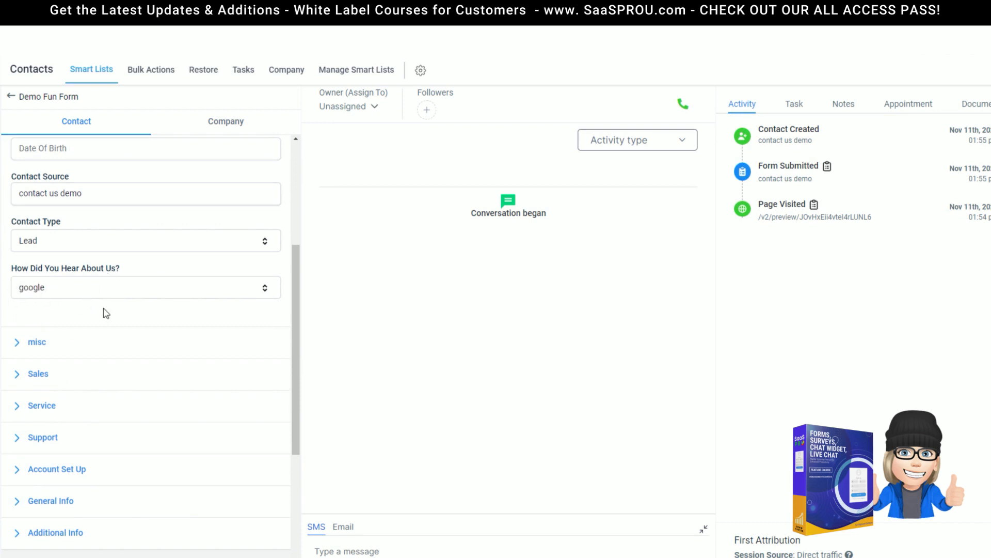
{"action": "scroll", "coordinate": [124, 323], "scroll_direction": "up", "scroll_amount": 5}
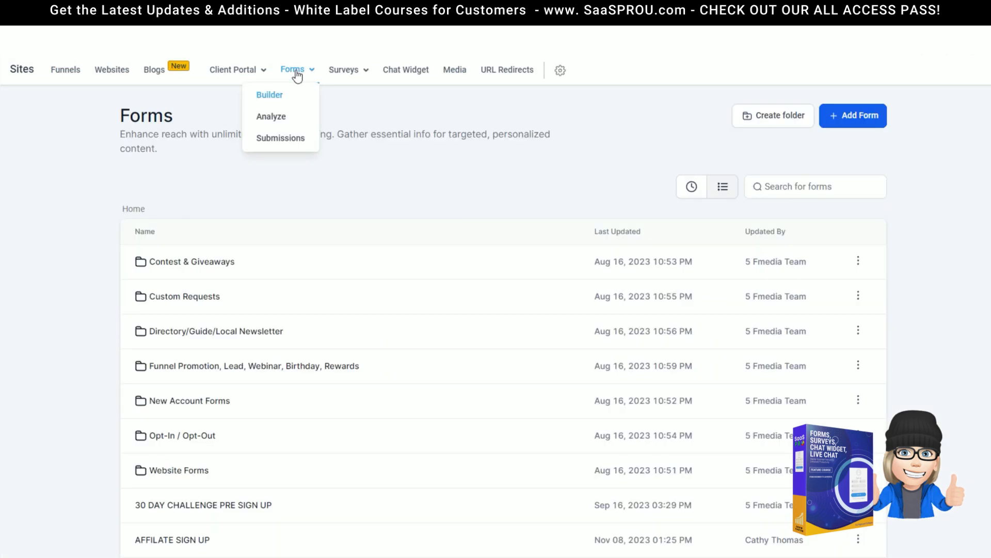
Step: Return to Forms Submissions and reopen the test entry's contact record
{"action": "left_click", "coordinate": [279, 144]}
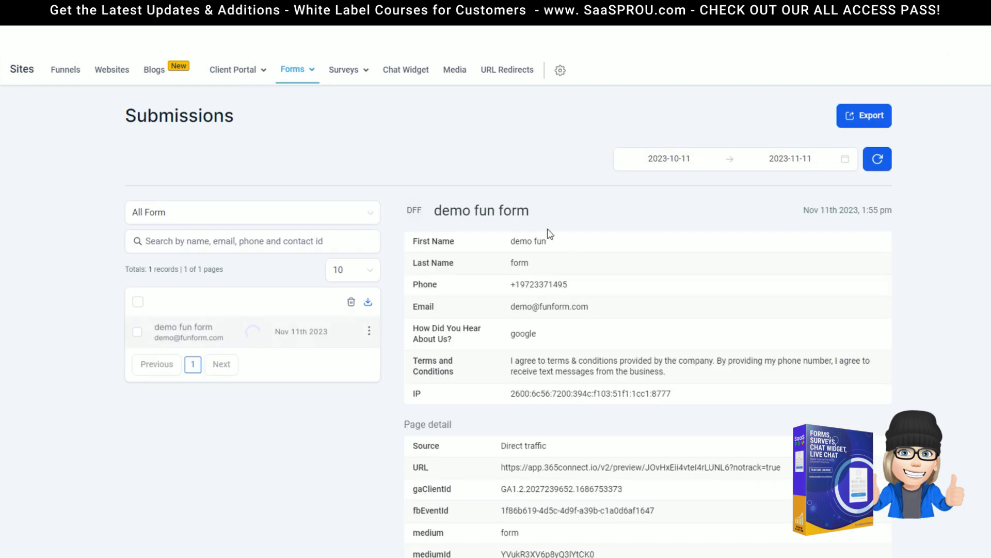
{"action": "left_click", "coordinate": [416, 211]}
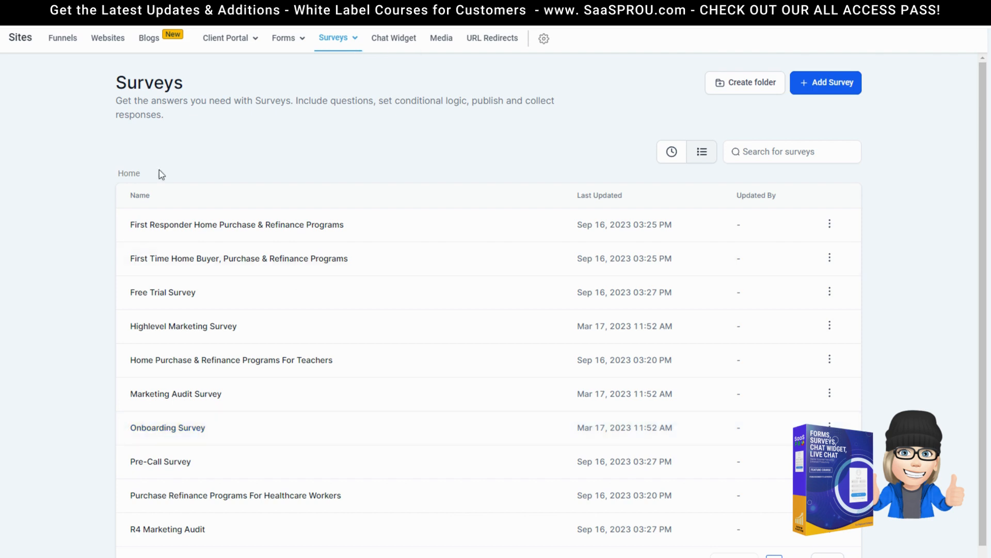
Step: Bring up the Add Survey choices, Start from Scratch or Choose from Template
{"action": "mouse_move", "coordinate": [326, 56]}
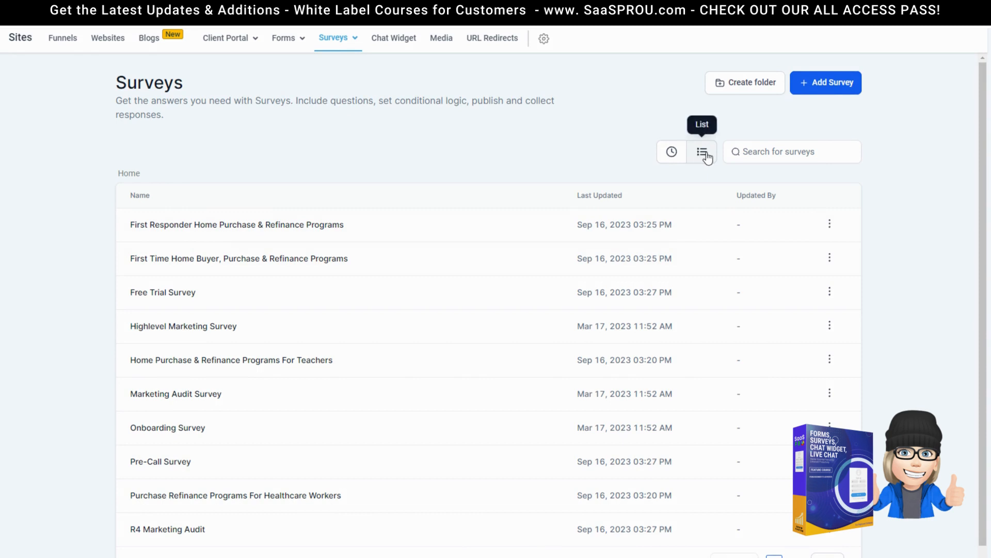
{"action": "left_click", "coordinate": [795, 158]}
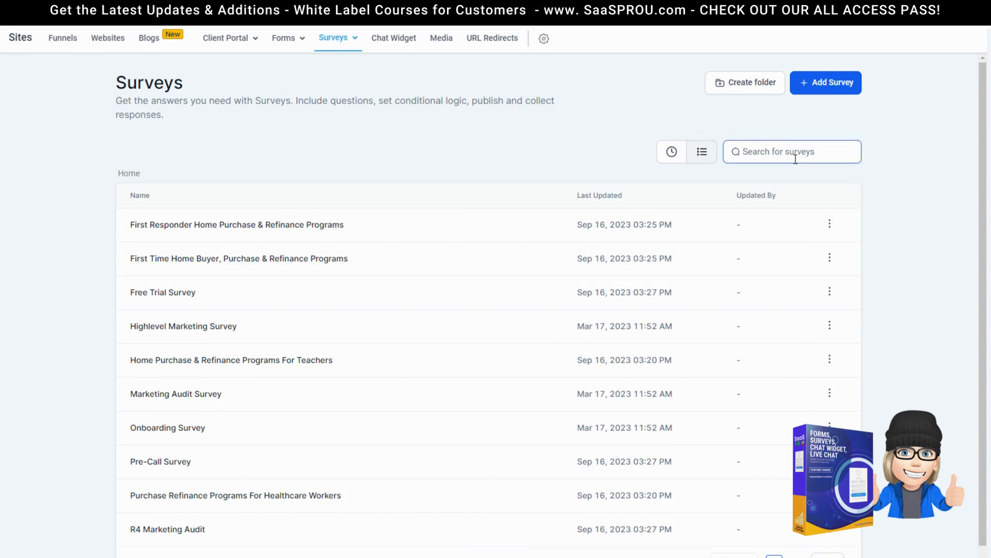
{"action": "left_click", "coordinate": [830, 89]}
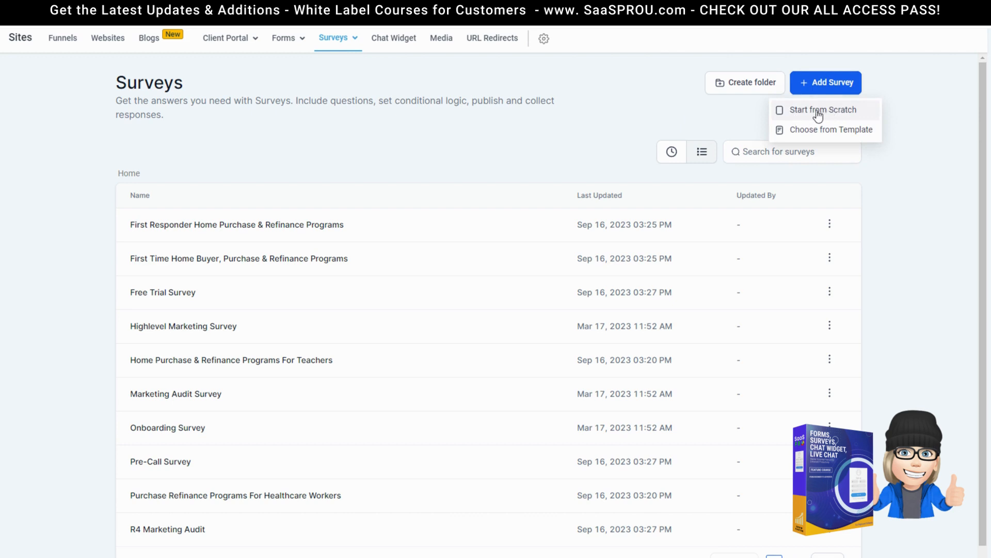
Step: Start blank Survey 18 from scratch and show the Survey Element list
{"action": "left_click", "coordinate": [838, 117]}
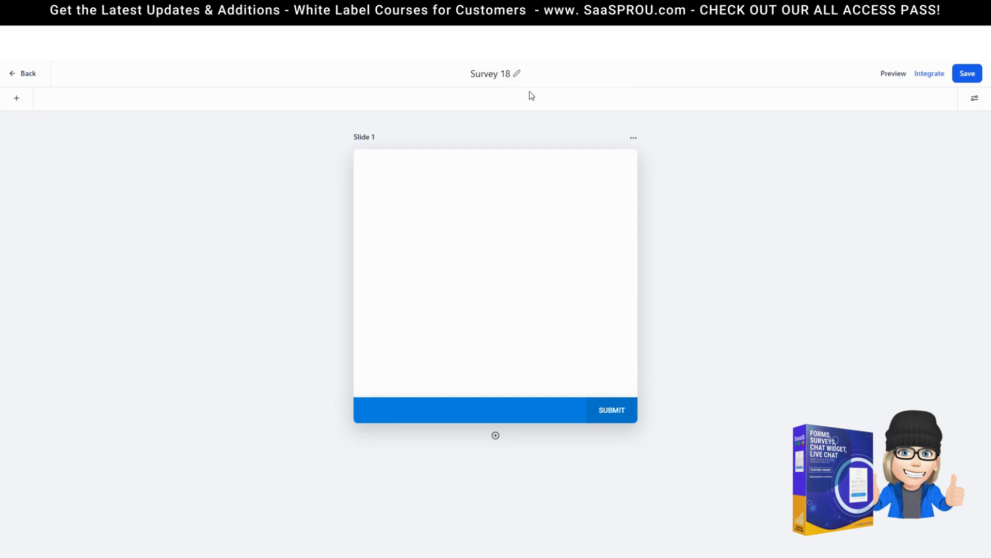
{"action": "left_click", "coordinate": [17, 98]}
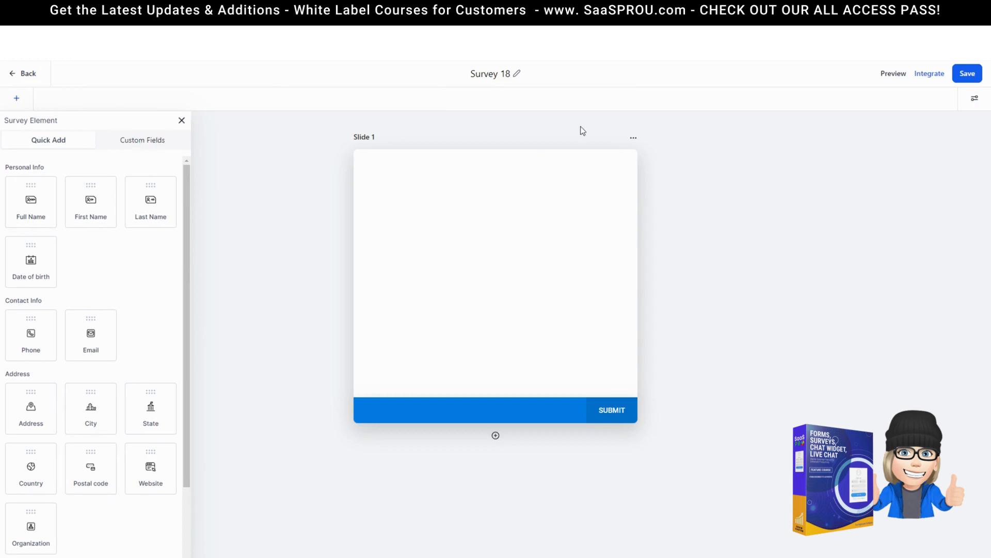
Step: Rename the survey to 'demo survey question' and keep the thank-you message on submit
{"action": "left_click", "coordinate": [975, 104]}
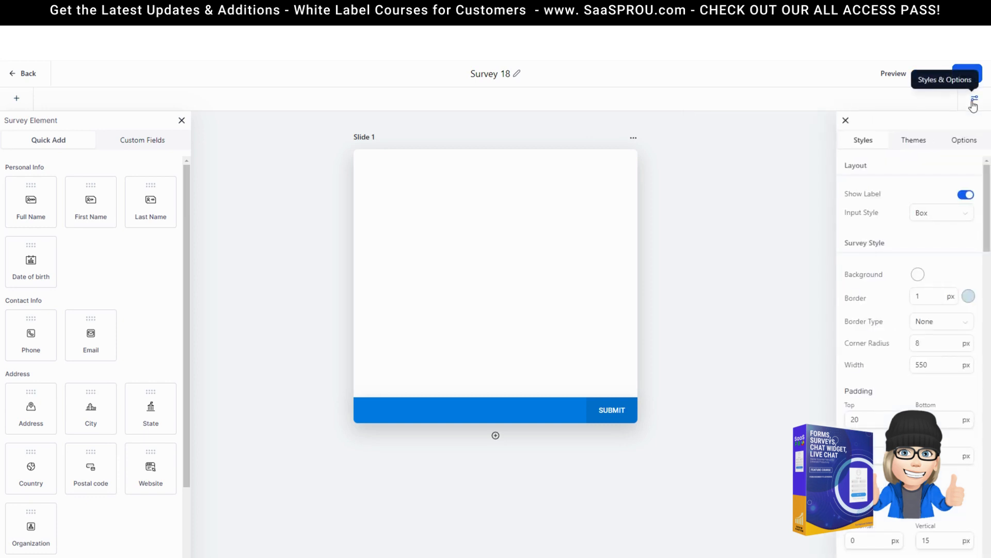
{"action": "left_click", "coordinate": [915, 142]}
{"action": "left_click", "coordinate": [963, 144]}
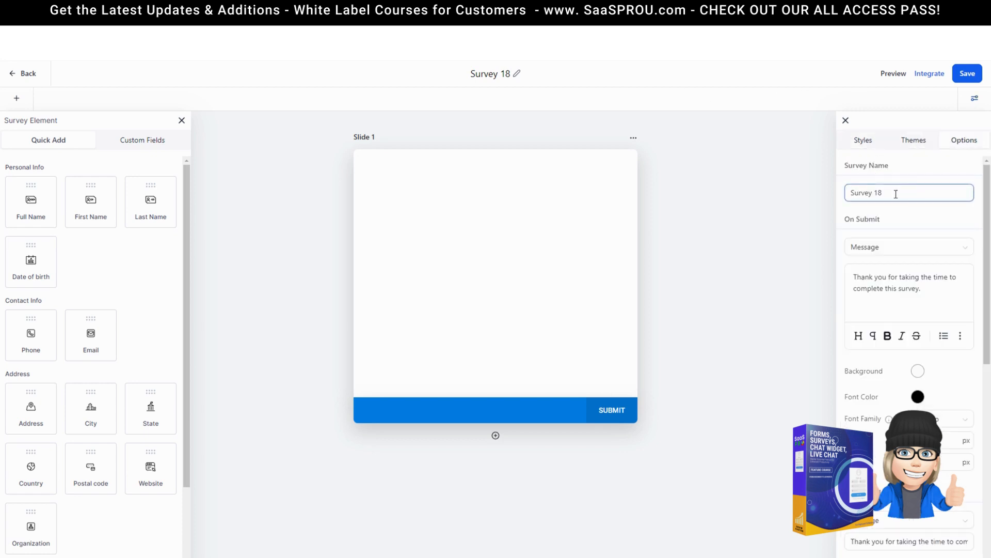
{"action": "left_click_drag", "start_coordinate": [896, 193], "coordinate": [800, 184]}
{"action": "type", "text": "demo survey "}
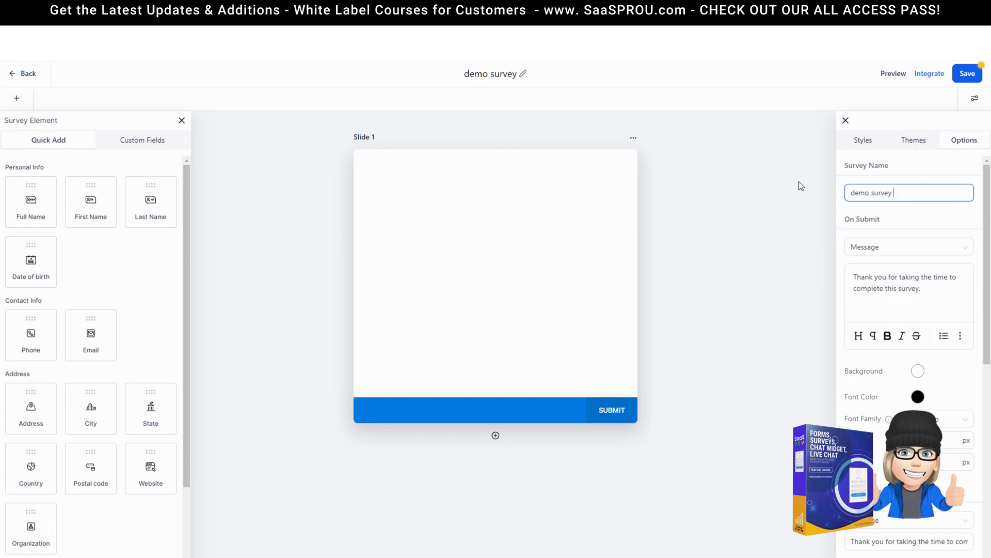
{"action": "type", "text": "question"}
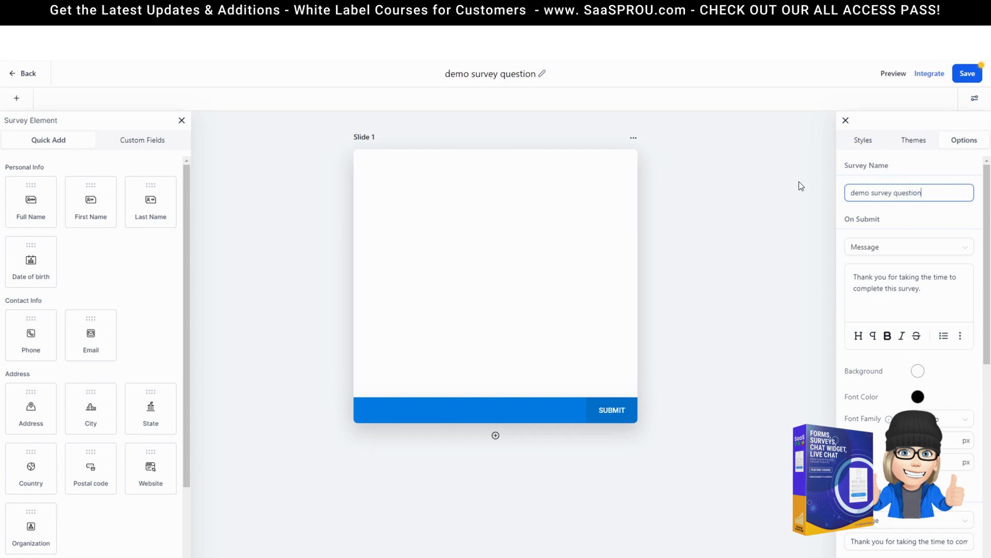
{"action": "left_click", "coordinate": [890, 249]}
{"action": "left_click", "coordinate": [905, 225]}
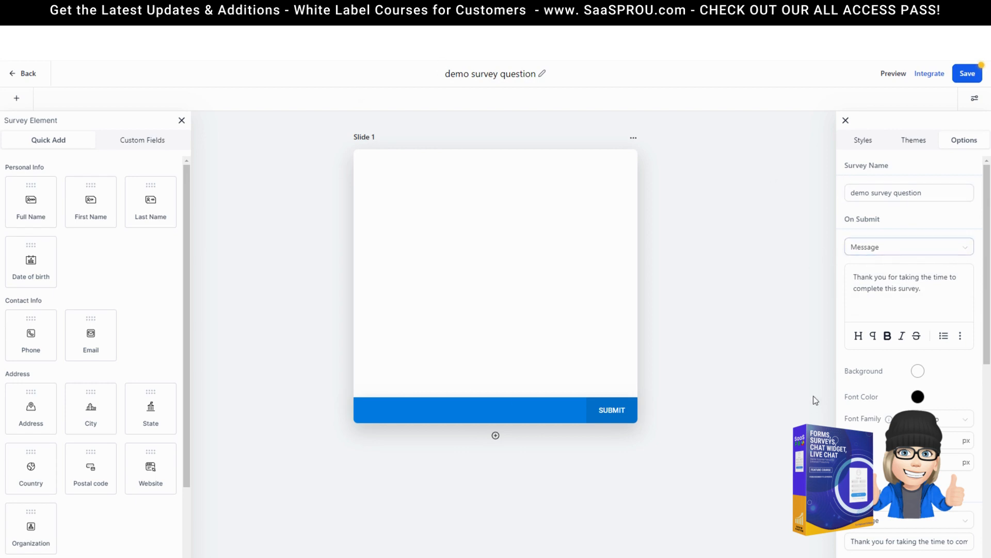
Step: Review the survey's styling settings and close the Survey Element panel
{"action": "left_click", "coordinate": [918, 146]}
{"action": "left_click", "coordinate": [865, 143]}
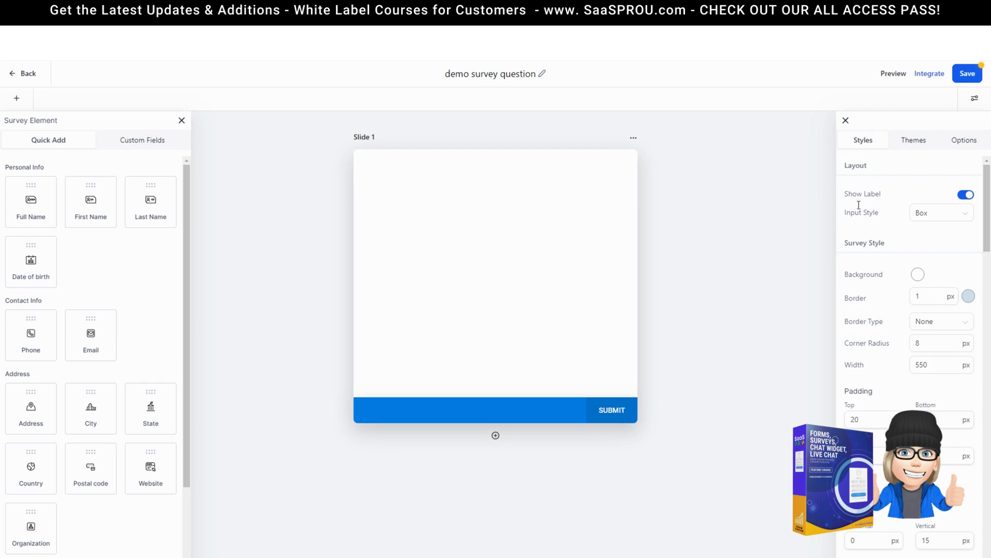
{"action": "scroll", "coordinate": [860, 305], "scroll_direction": "down", "scroll_amount": 8}
{"action": "scroll", "coordinate": [864, 402], "scroll_direction": "down", "scroll_amount": 6}
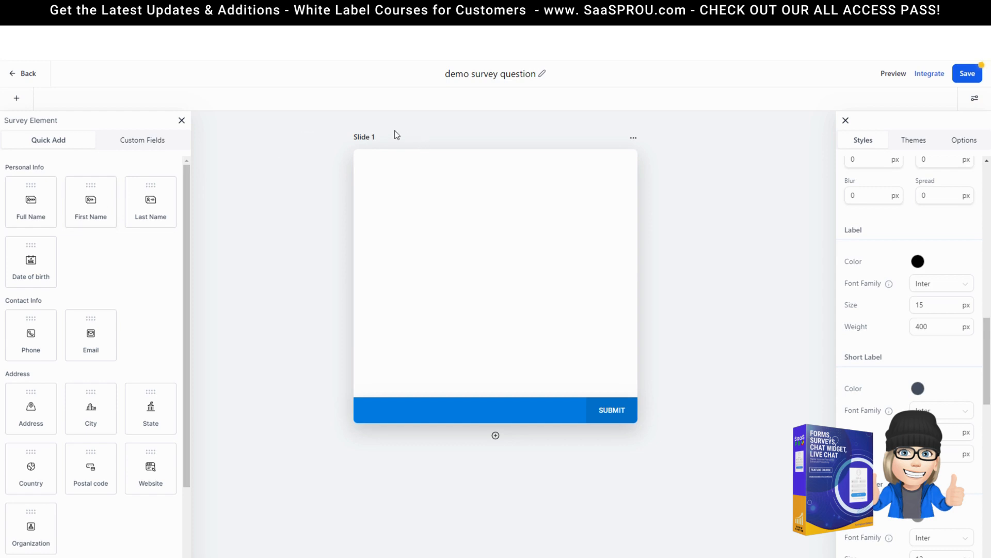
{"action": "left_click", "coordinate": [182, 120]}
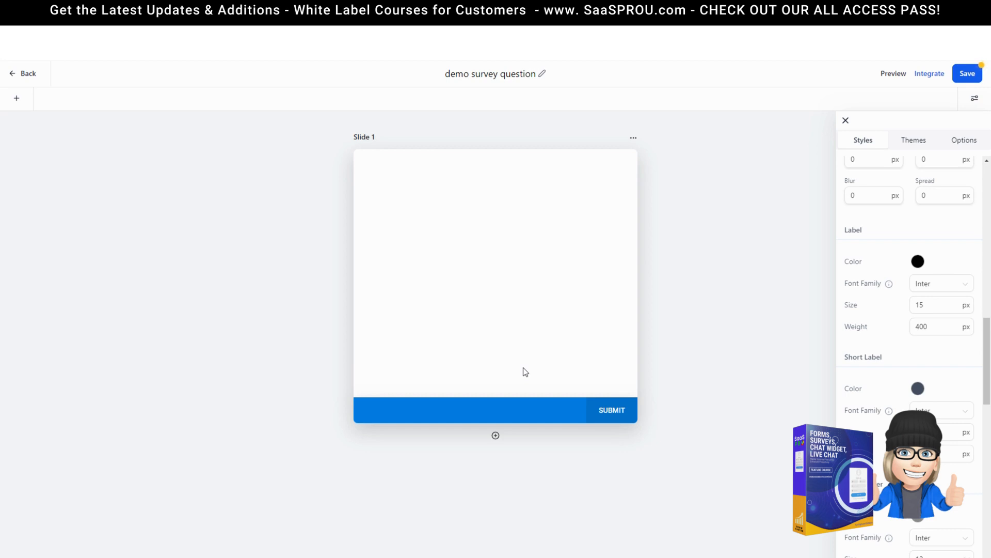
Step: Open Slide 1's settings and begin editing its name
{"action": "left_click", "coordinate": [634, 138]}
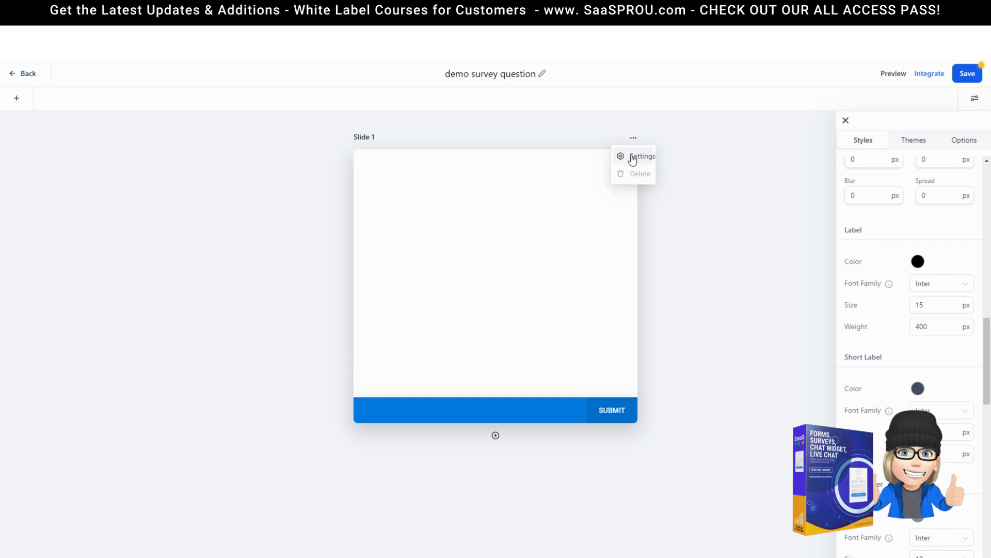
{"action": "left_click", "coordinate": [633, 158]}
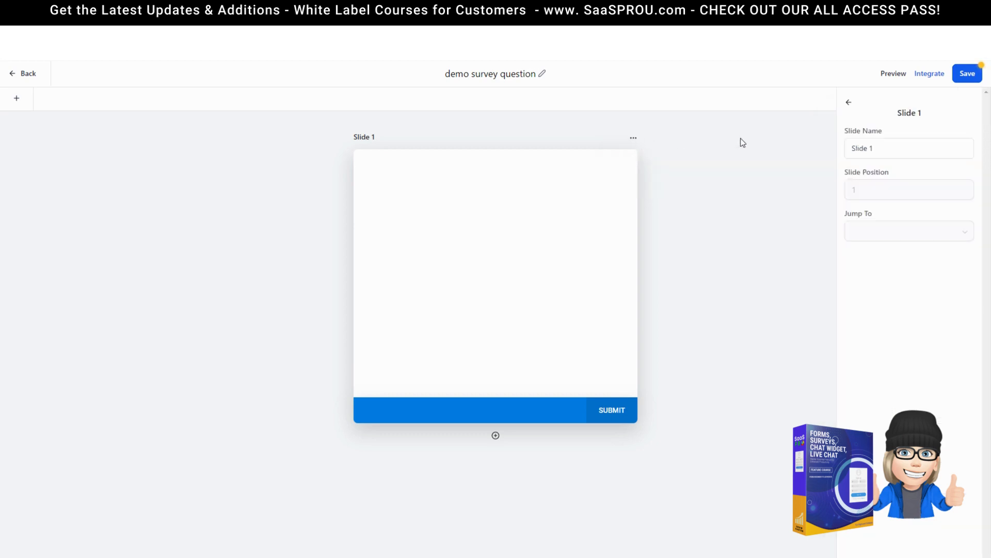
{"action": "left_click", "coordinate": [907, 148]}
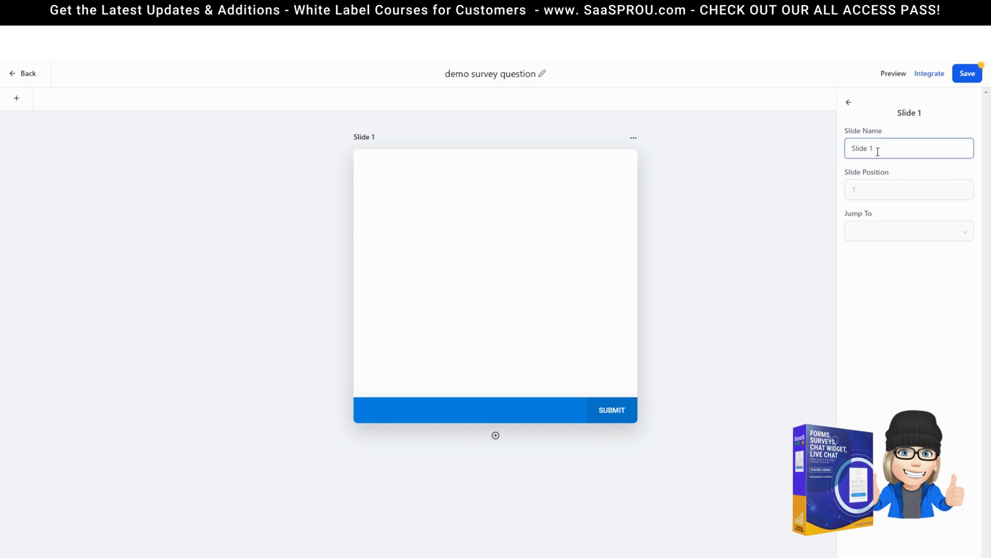
Step: Drag Full Name, Phone and Email fields from Quick Add onto Slide 1
{"action": "left_click", "coordinate": [16, 98]}
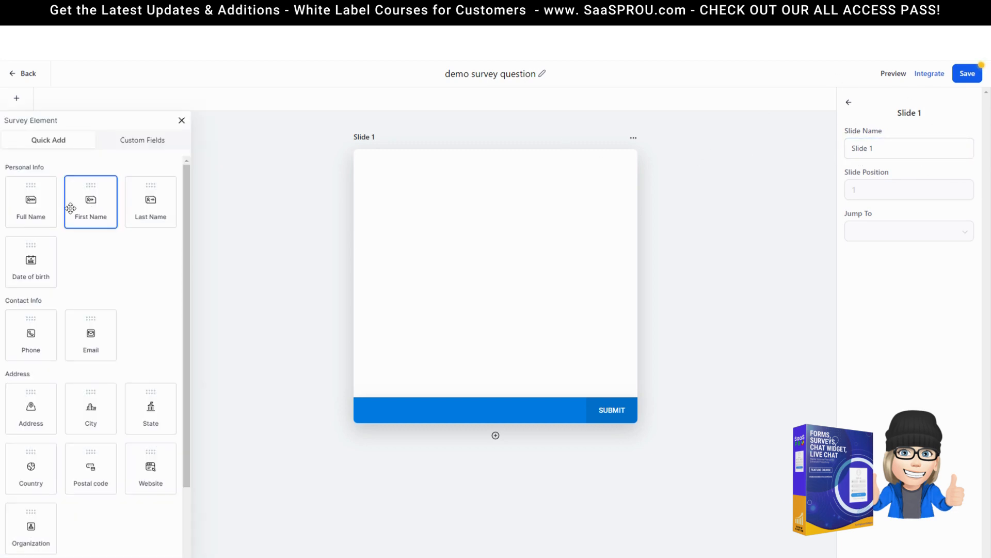
{"action": "left_click_drag", "start_coordinate": [47, 213], "coordinate": [393, 211]}
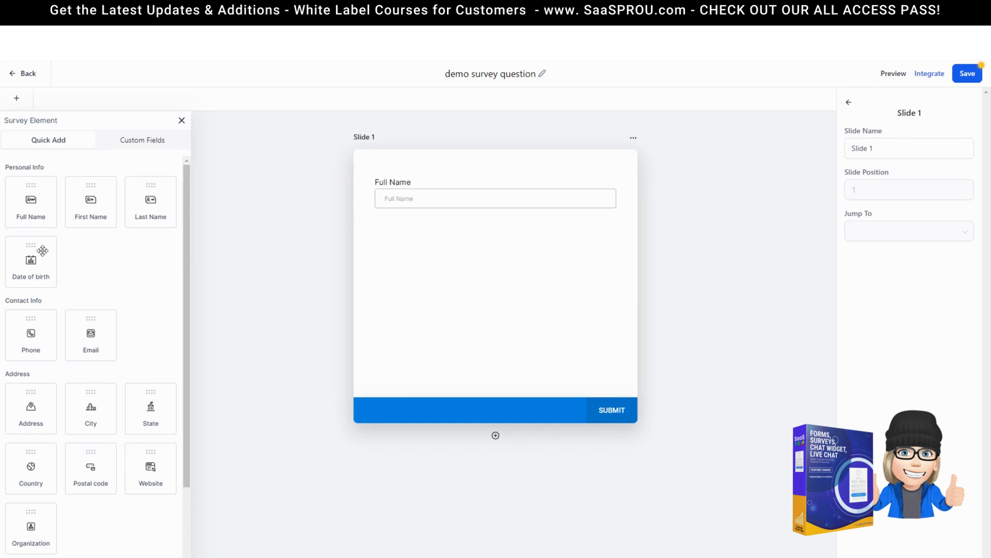
{"action": "scroll", "coordinate": [98, 325], "scroll_direction": "down", "scroll_amount": 3}
{"action": "left_click_drag", "start_coordinate": [31, 230], "coordinate": [458, 235]}
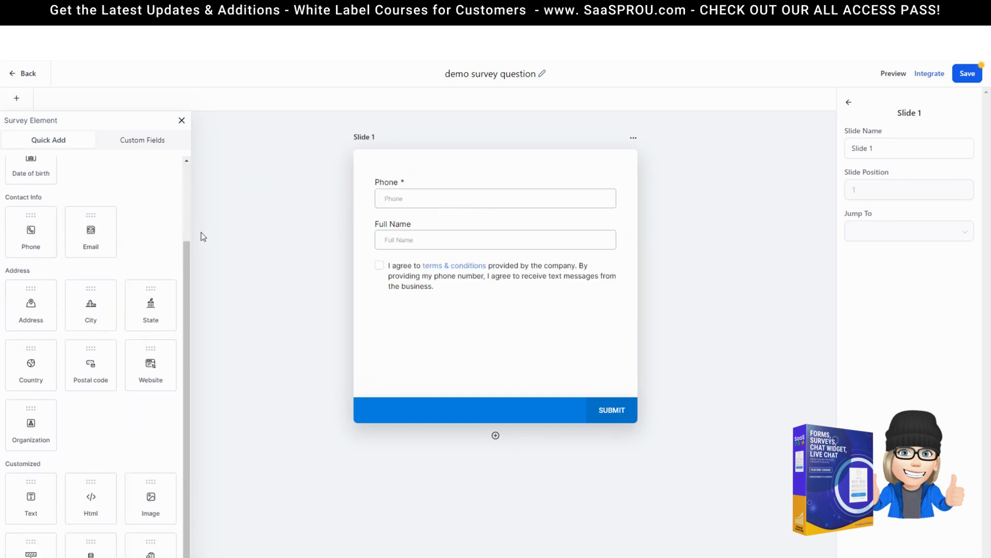
{"action": "left_click_drag", "start_coordinate": [91, 230], "coordinate": [480, 274]}
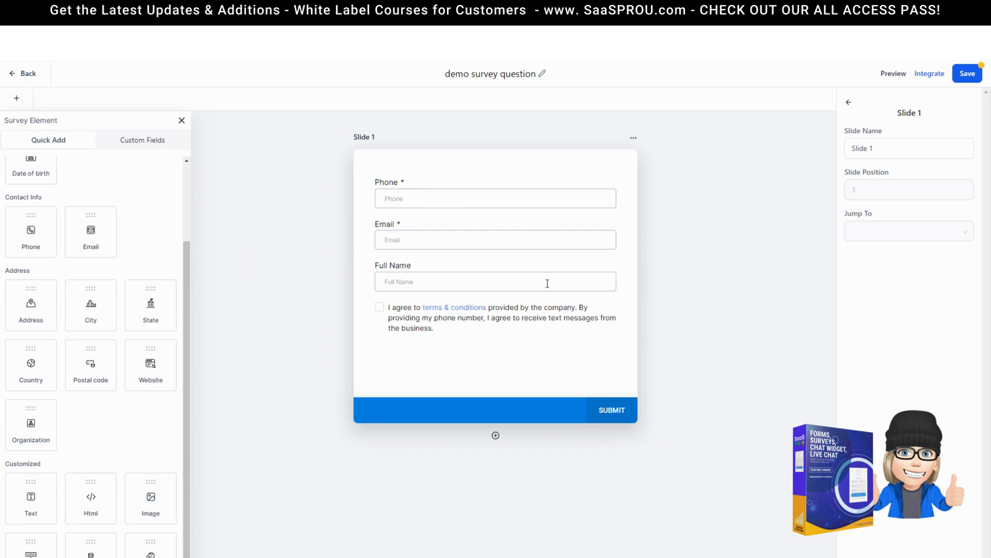
{"action": "scroll", "coordinate": [119, 412], "scroll_direction": "down", "scroll_amount": 1}
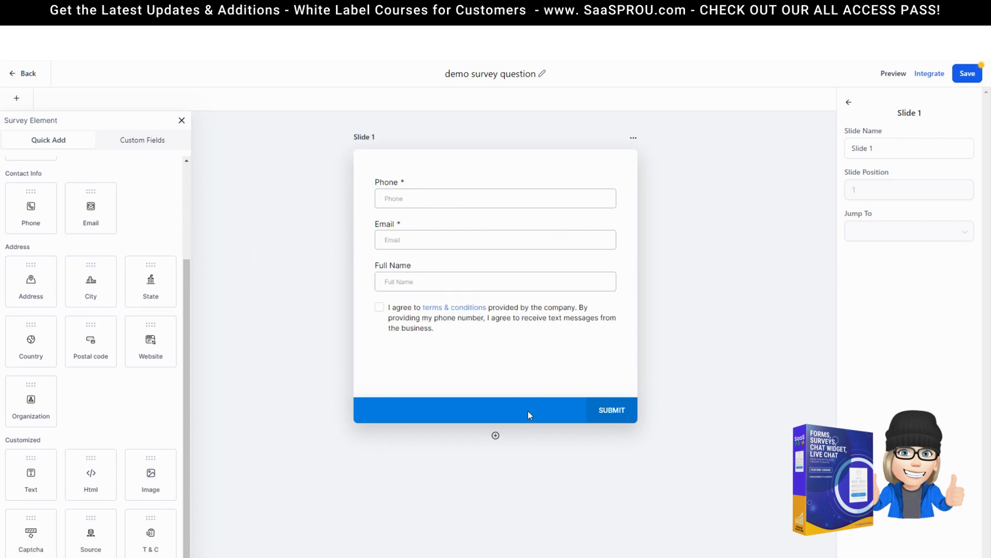
Step: Add Slide 2 after Slide 1 and open its settings
{"action": "left_click", "coordinate": [496, 435]}
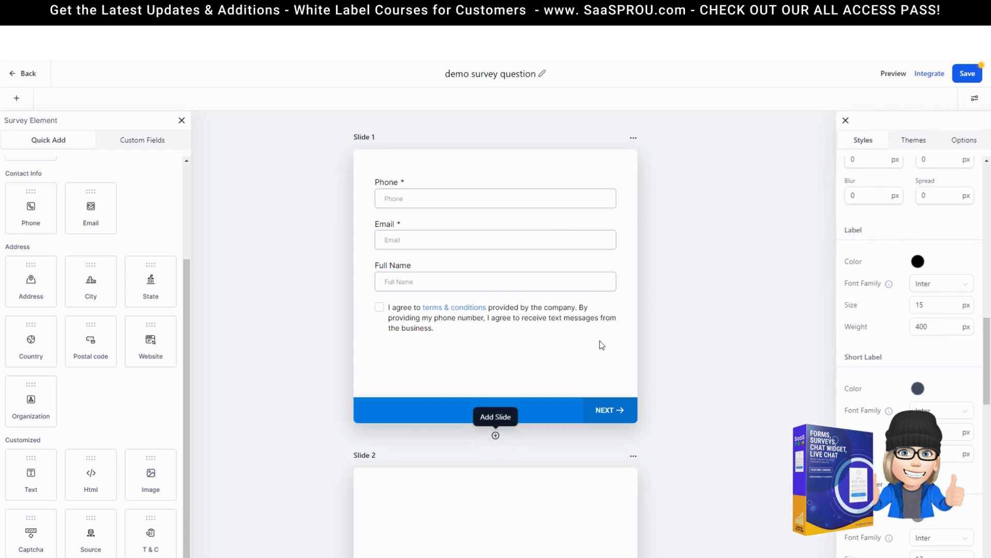
{"action": "left_click", "coordinate": [638, 455]}
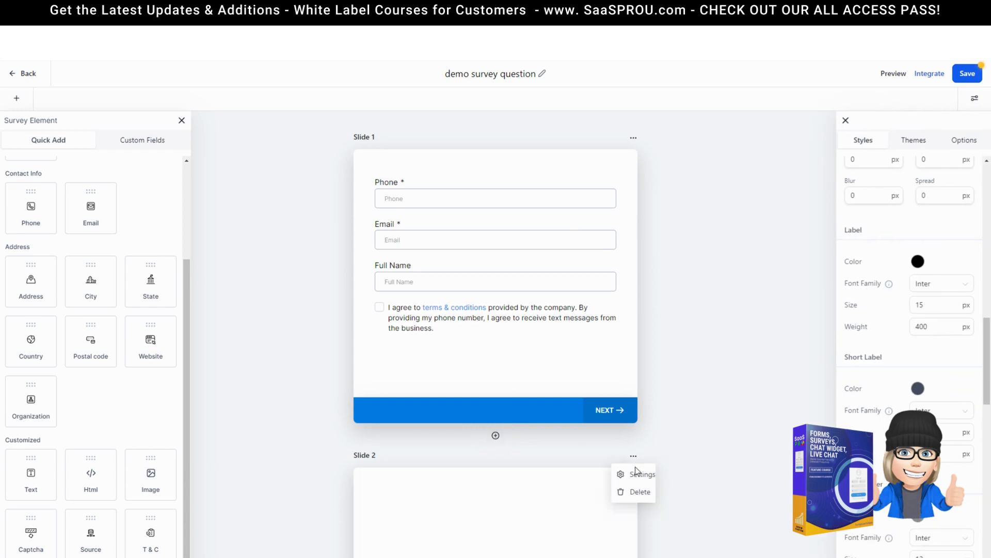
{"action": "left_click", "coordinate": [635, 478]}
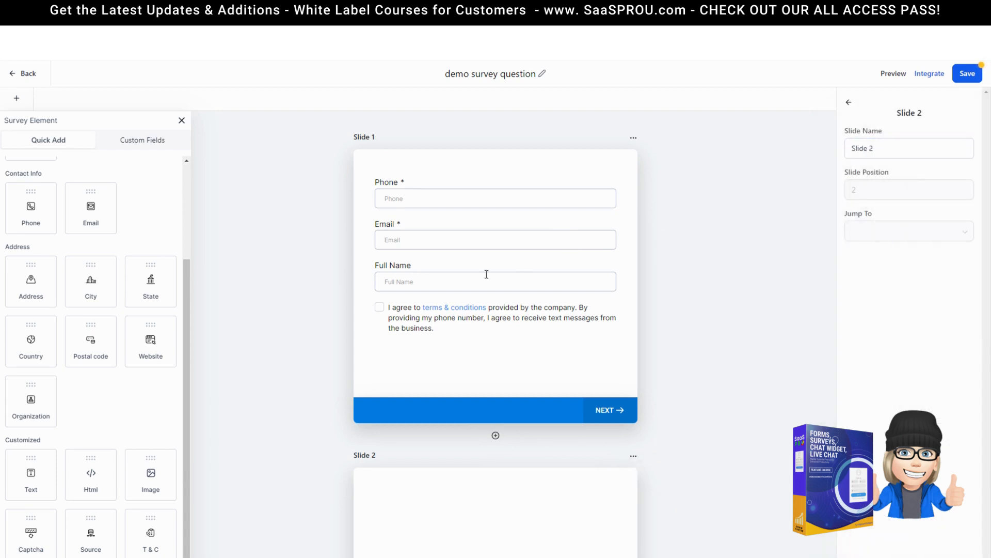
{"action": "scroll", "coordinate": [486, 276], "scroll_direction": "down", "scroll_amount": 4}
{"action": "scroll", "coordinate": [671, 350], "scroll_direction": "up", "scroll_amount": 4}
Step: Move Full Name above Phone and Email on Slide 1, then show Custom Fields
{"action": "left_click_drag", "start_coordinate": [409, 272], "coordinate": [409, 243]}
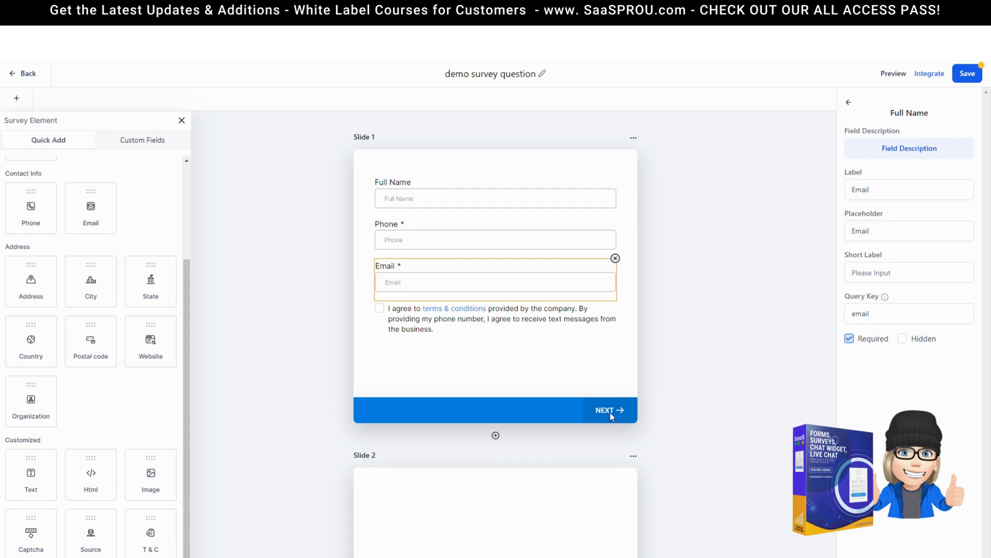
{"action": "scroll", "coordinate": [616, 425], "scroll_direction": "down", "scroll_amount": 5}
{"action": "left_click", "coordinate": [500, 371]}
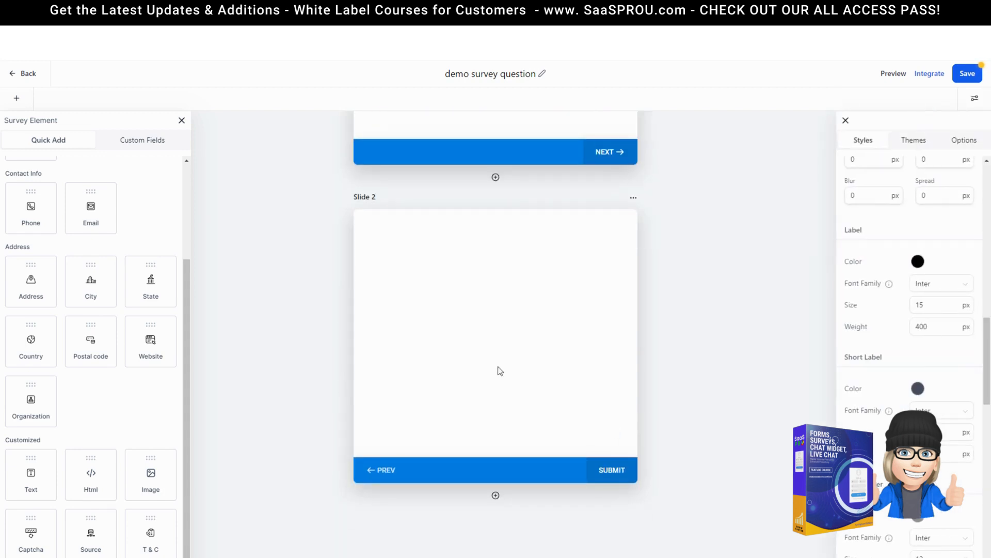
{"action": "left_click", "coordinate": [136, 143]}
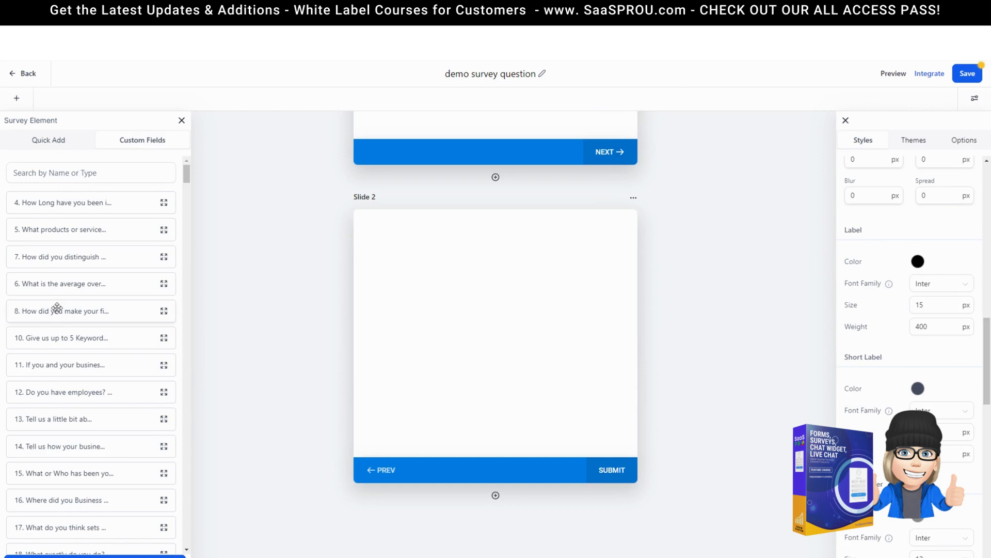
Step: Start a single-choice dropdown custom field named 'Hair Cut or Color'
{"action": "scroll", "coordinate": [57, 308], "scroll_direction": "down", "scroll_amount": 10}
{"action": "left_click", "coordinate": [94, 555]}
{"action": "left_click", "coordinate": [263, 240]}
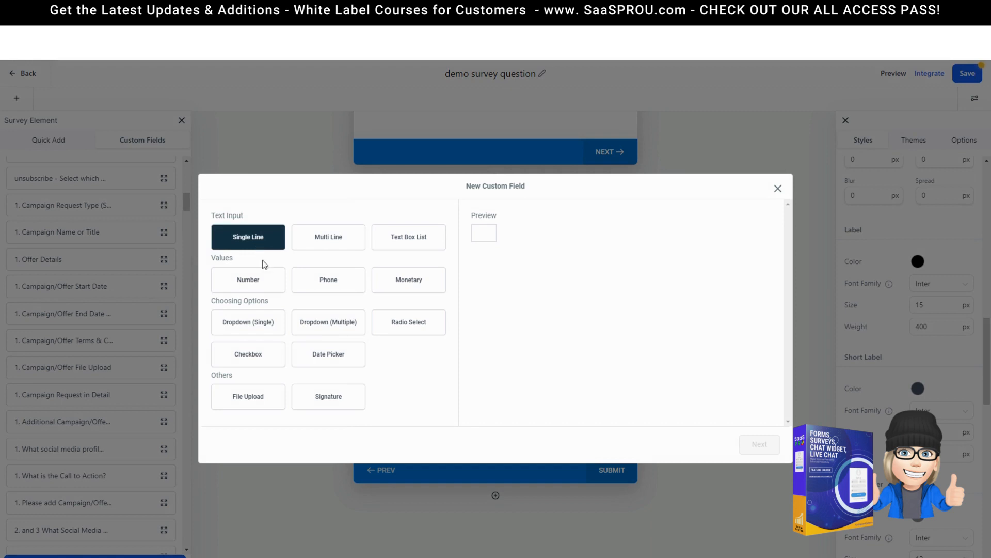
{"action": "left_click", "coordinate": [250, 326]}
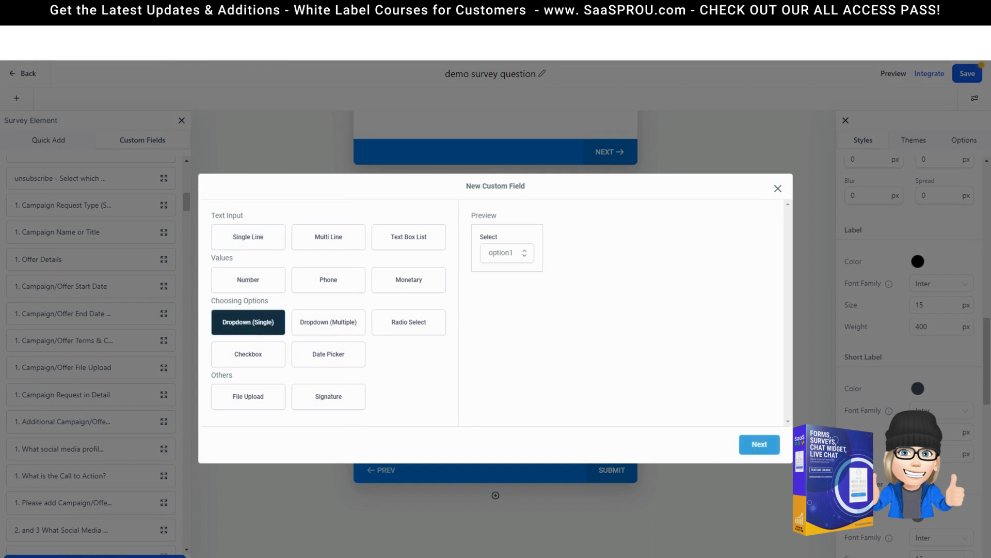
{"action": "left_click", "coordinate": [760, 444]}
{"action": "left_click", "coordinate": [250, 270]}
{"action": "type", "text": "Hair Cu"}
{"action": "type", "text": "t or Col"}
{"action": "type", "text": "or"}
Step: Give it options Haircut and Color and save it in the Contact group
{"action": "left_click", "coordinate": [344, 355]}
{"action": "type", "text": "H"}
{"action": "type", "text": "airCu"}
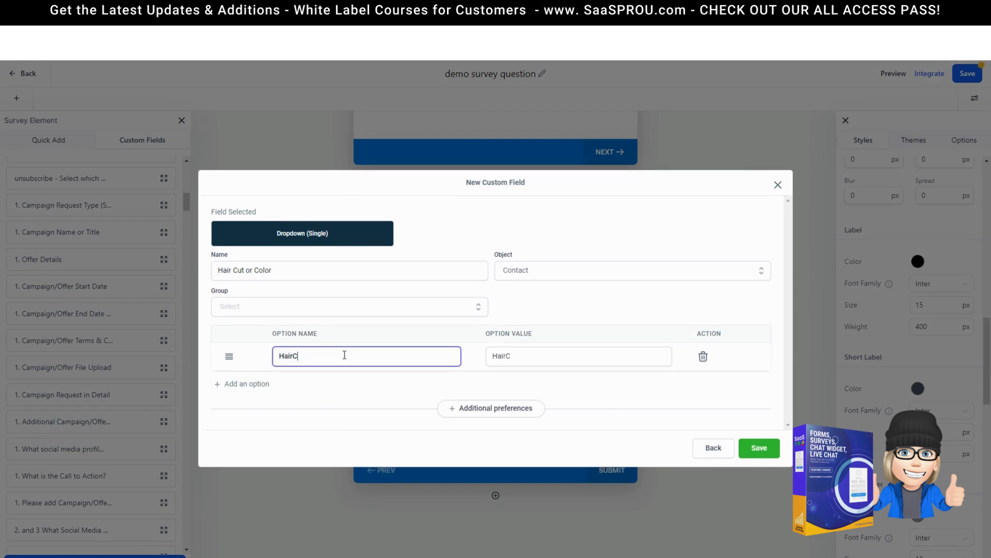
{"action": "key", "text": "BackSpace"}
{"action": "key", "text": "BackSpace"}
{"action": "type", "text": "cut"}
{"action": "left_click", "coordinate": [248, 384]}
{"action": "left_click", "coordinate": [304, 370]}
{"action": "type", "text": "col"}
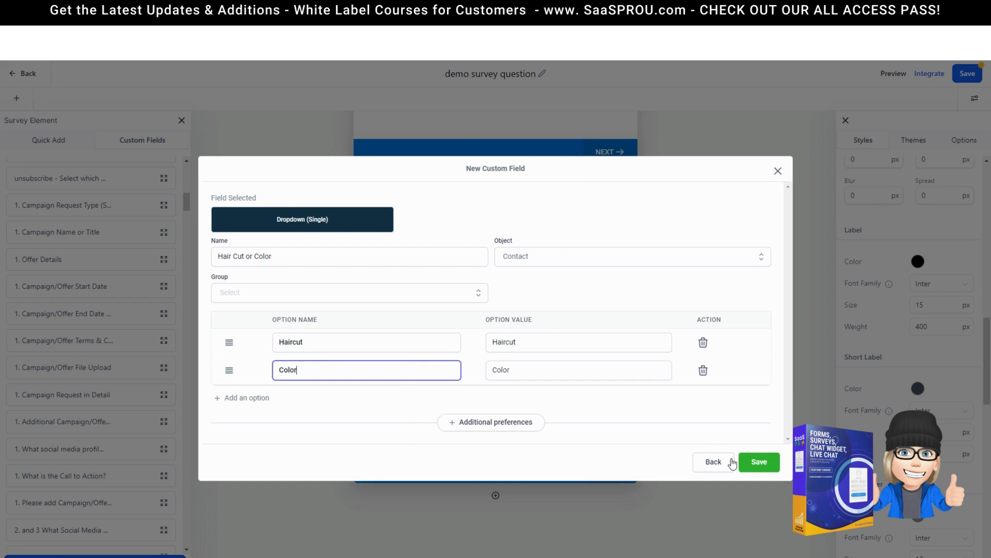
{"action": "left_click", "coordinate": [759, 468]}
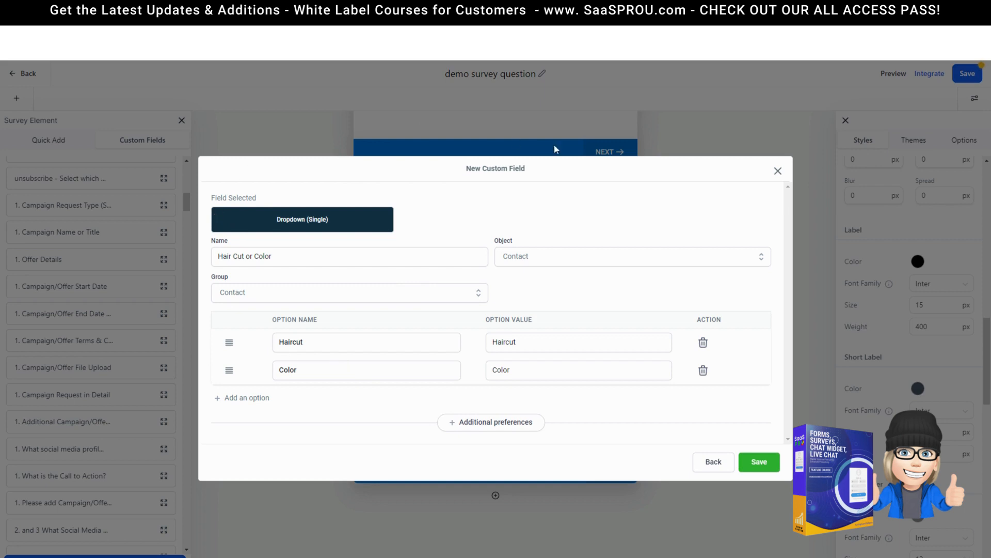
{"action": "left_click", "coordinate": [764, 467]}
{"action": "left_click", "coordinate": [52, 174]}
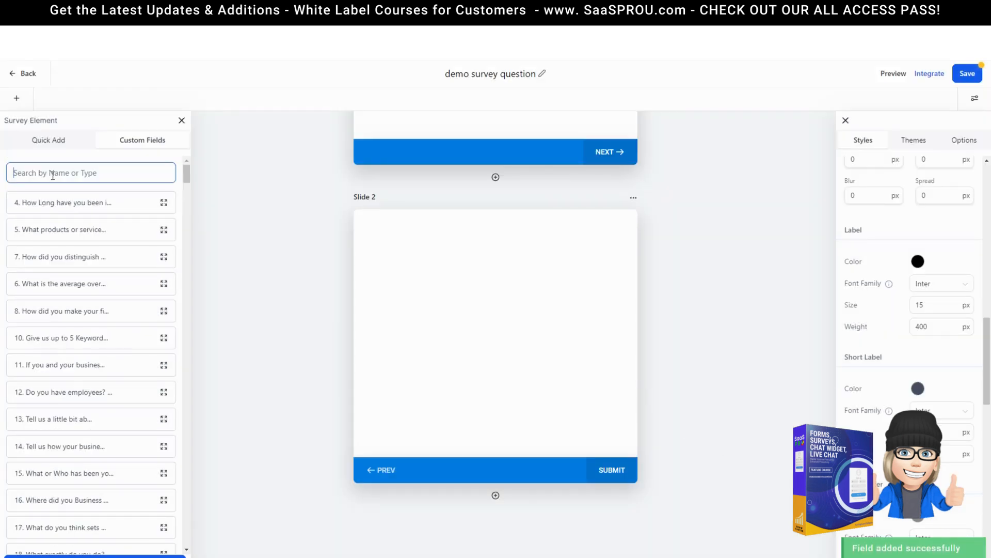
Step: Search 'hai', drag Hair Cut or Color onto Slide 2, and add Slide 3
{"action": "type", "text": "hai"}
{"action": "left_click_drag", "start_coordinate": [93, 206], "coordinate": [529, 327]}
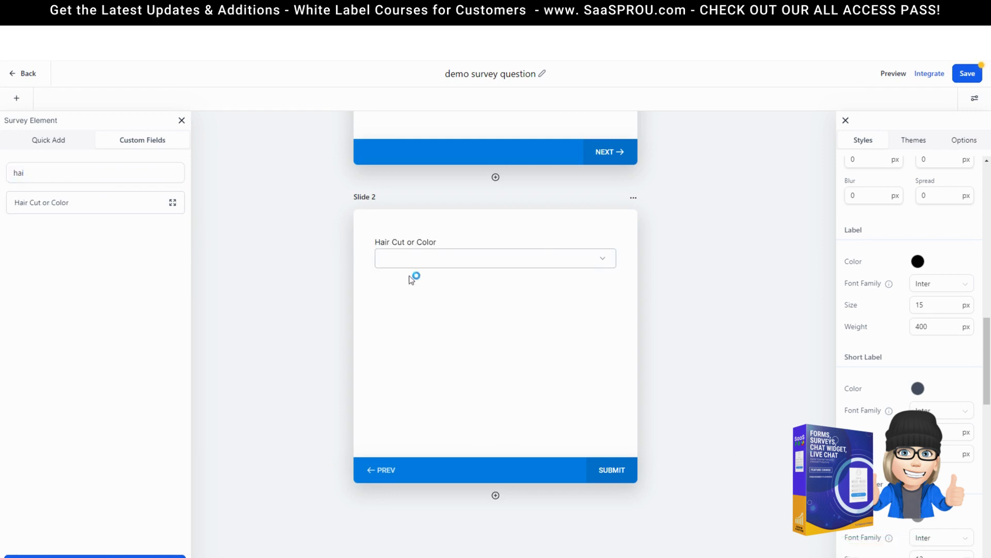
{"action": "left_click", "coordinate": [601, 264]}
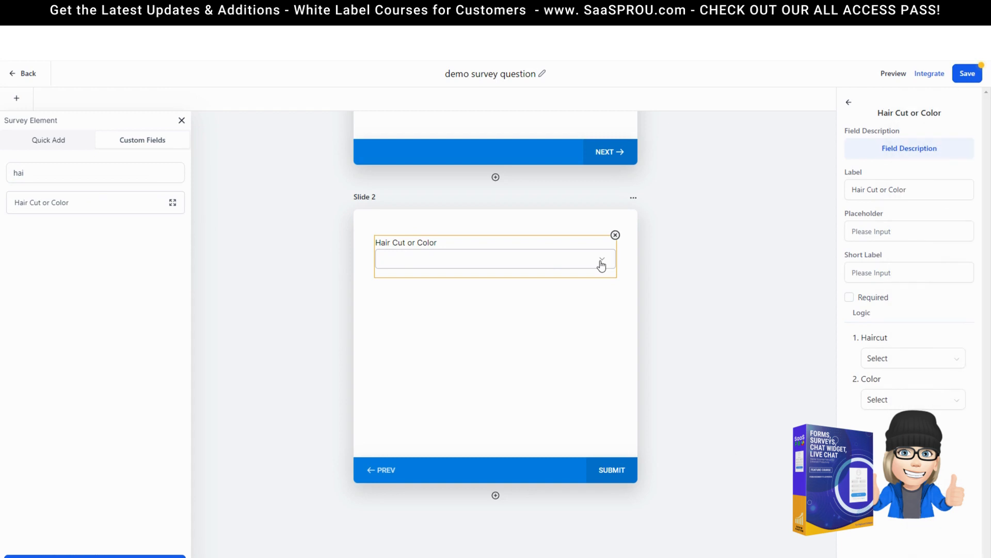
{"action": "left_click", "coordinate": [556, 302]}
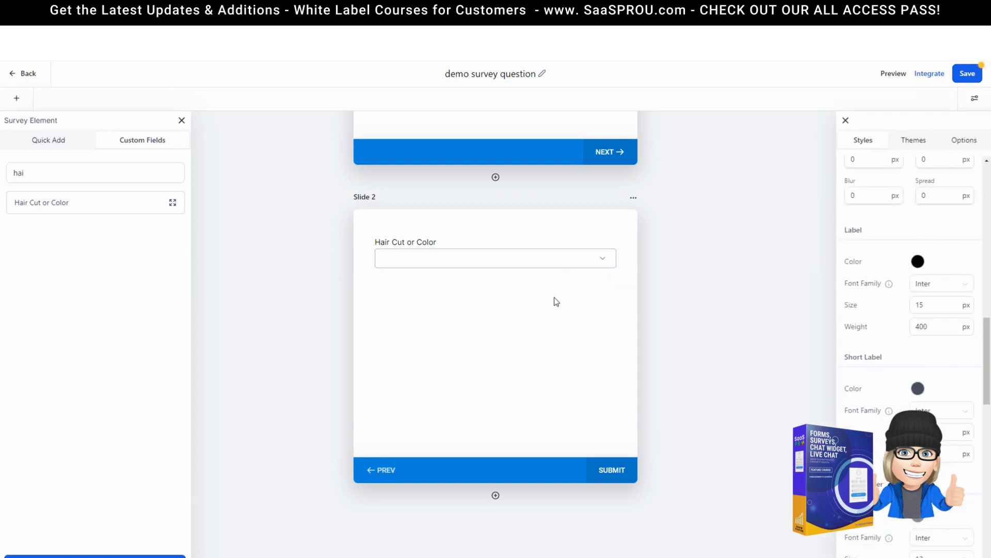
{"action": "left_click", "coordinate": [495, 496]}
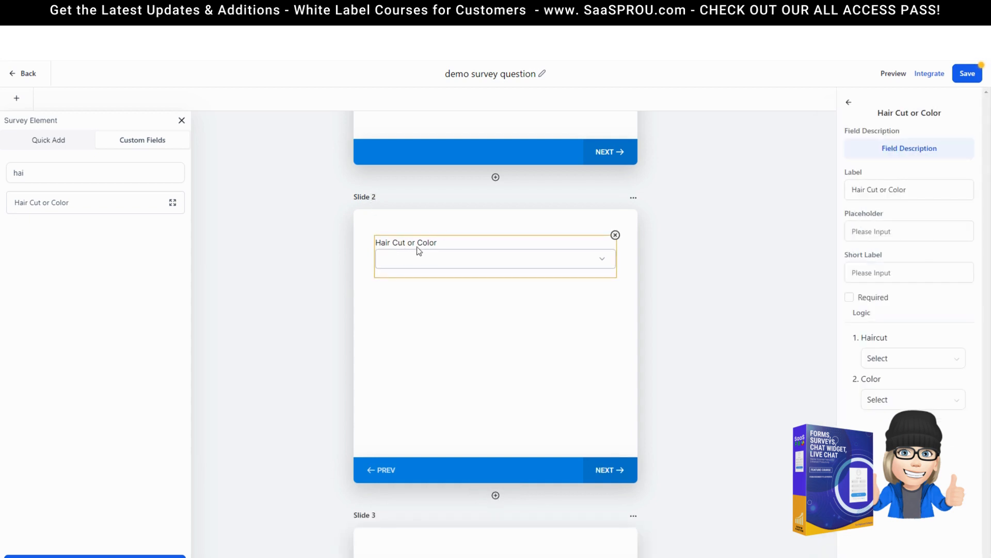
Step: Relabel the dropdown 'Haircut or Color' and make it required, leaving jump logic unchanged
{"action": "double_click", "coordinate": [866, 189]}
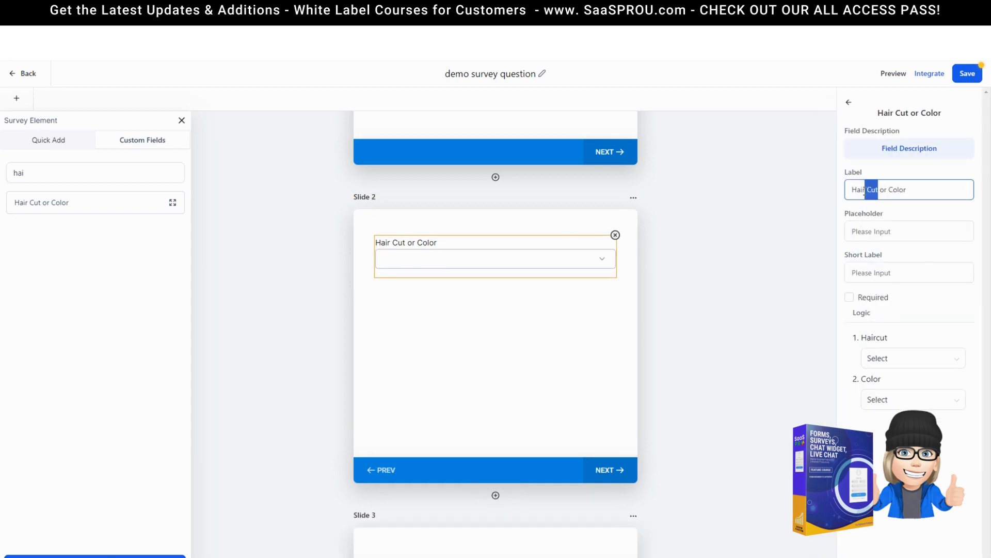
{"action": "type", "text": "cut"}
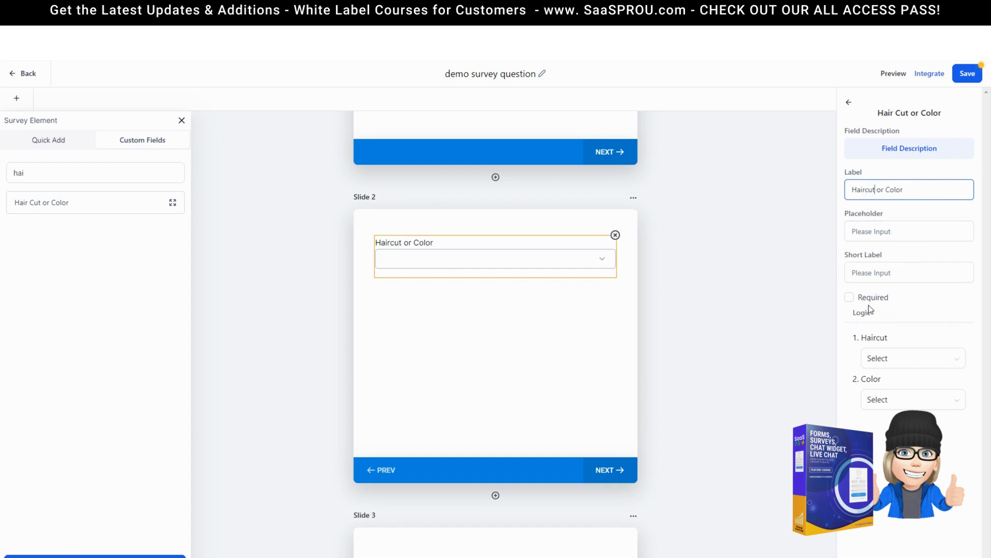
{"action": "left_click", "coordinate": [850, 297]}
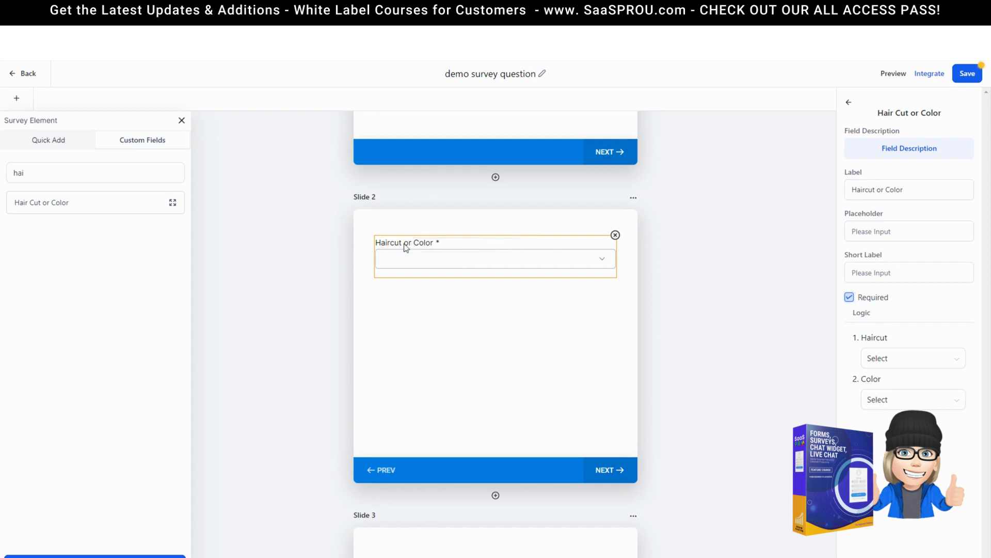
{"action": "scroll", "coordinate": [506, 290], "scroll_direction": "up", "scroll_amount": 2}
{"action": "scroll", "coordinate": [506, 289], "scroll_direction": "down", "scroll_amount": 2}
{"action": "left_click", "coordinate": [884, 357]}
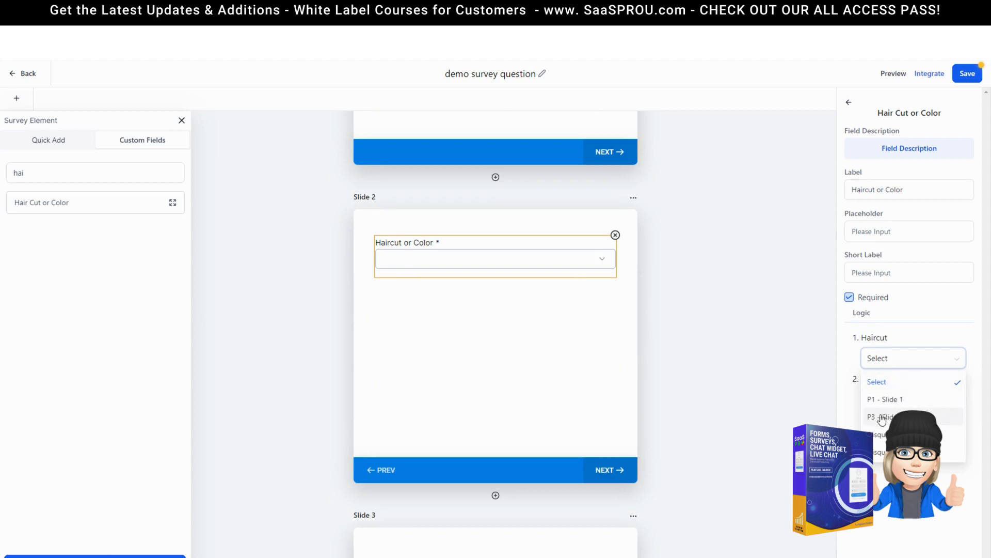
{"action": "left_click", "coordinate": [930, 358]}
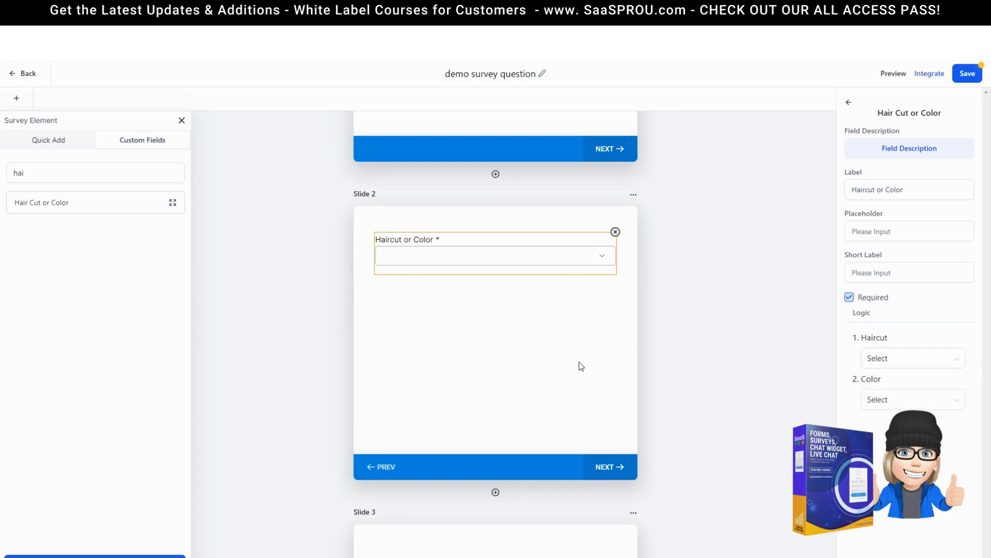
{"action": "scroll", "coordinate": [411, 367], "scroll_direction": "down", "scroll_amount": 4}
Step: Insert a new slide after Slide 2 and rename Slide 4 to 'haircut'
{"action": "left_click", "coordinate": [496, 288]}
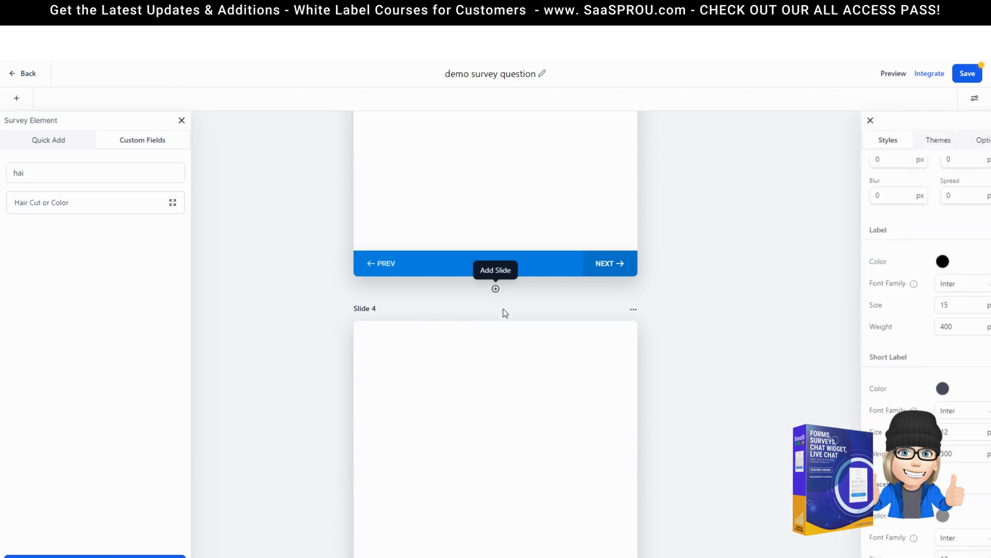
{"action": "scroll", "coordinate": [481, 377], "scroll_direction": "down", "scroll_amount": 3}
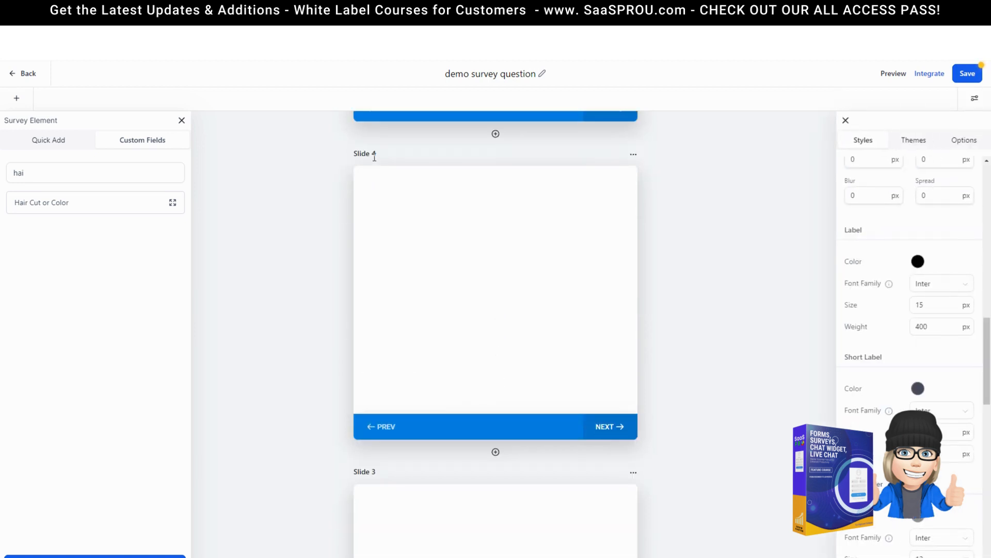
{"action": "scroll", "coordinate": [526, 278], "scroll_direction": "up", "scroll_amount": 3}
{"action": "left_click", "coordinate": [634, 310]}
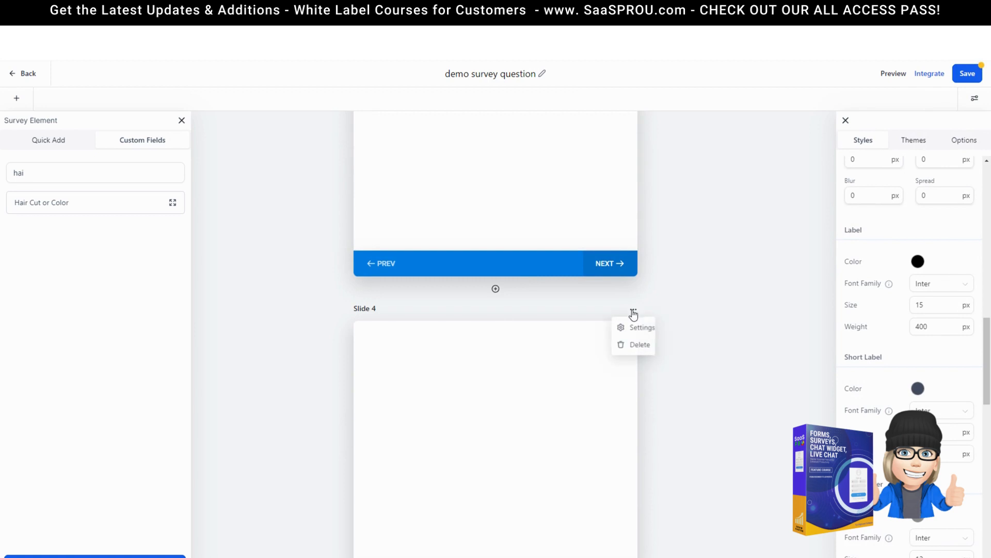
{"action": "left_click", "coordinate": [642, 328]}
{"action": "left_click_drag", "start_coordinate": [884, 148], "coordinate": [817, 143]}
{"action": "type", "text": "haircut"}
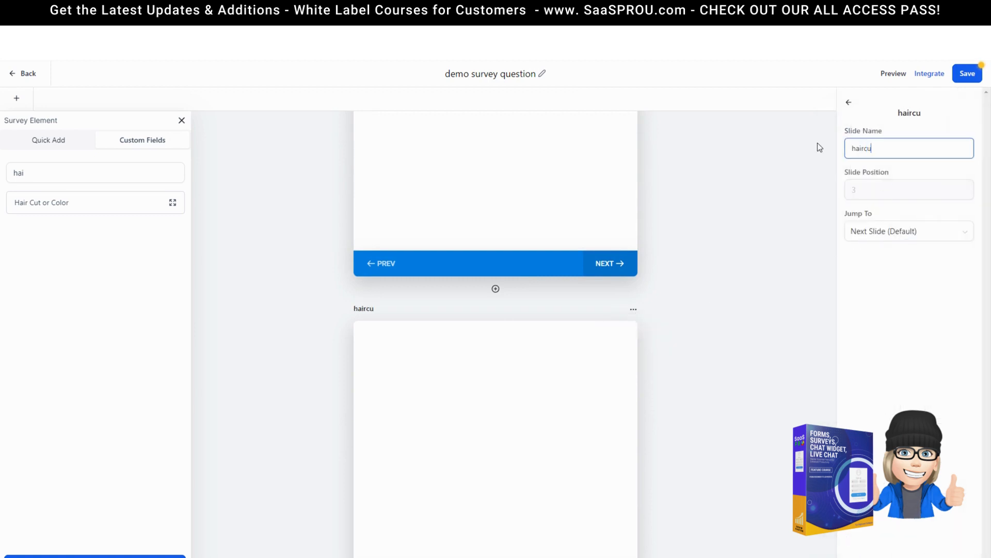
{"action": "left_click", "coordinate": [805, 153]}
{"action": "scroll", "coordinate": [503, 411], "scroll_direction": "up", "scroll_amount": 5}
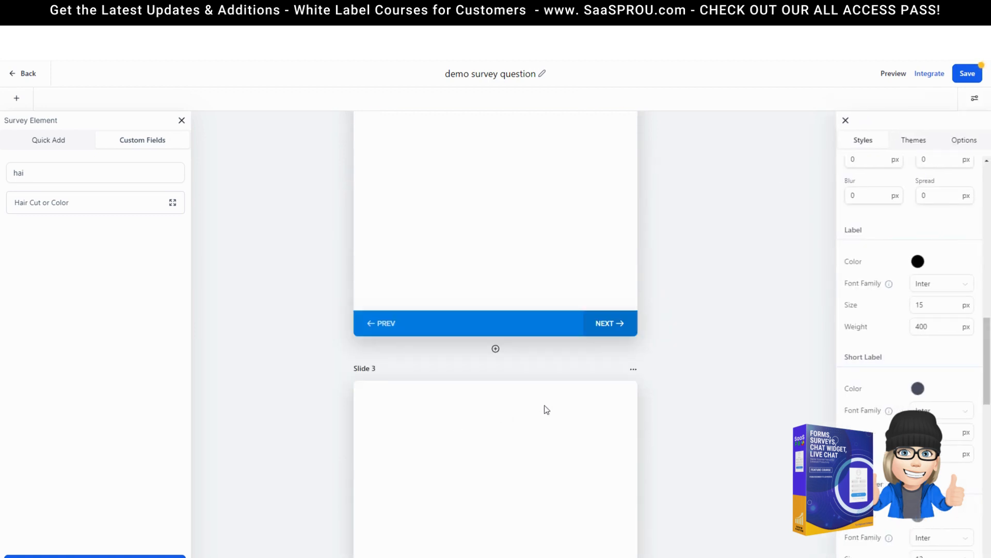
Step: Check the color slide's settings, then bring up the New Custom Field dialog
{"action": "left_click", "coordinate": [633, 369]}
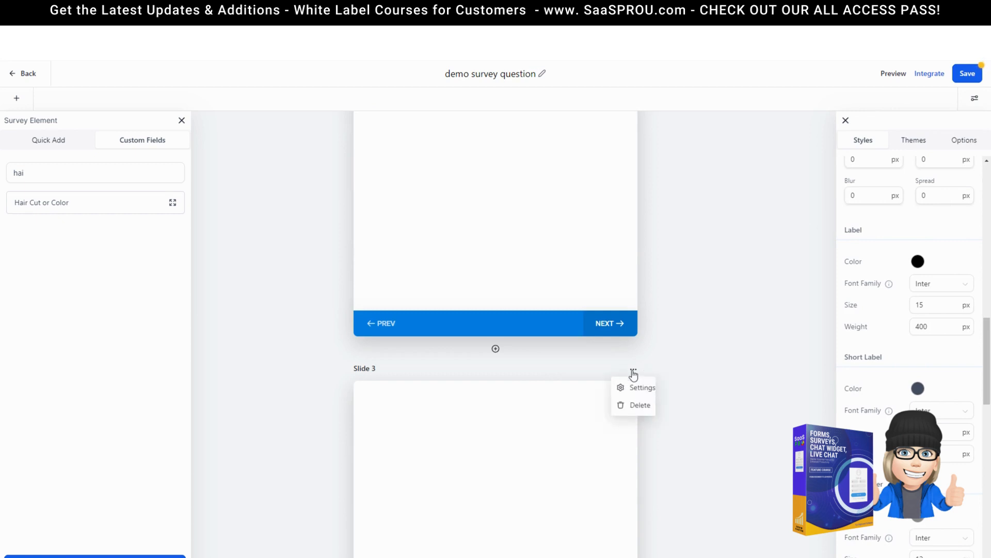
{"action": "left_click", "coordinate": [640, 385]}
{"action": "scroll", "coordinate": [432, 299], "scroll_direction": "down", "scroll_amount": 3}
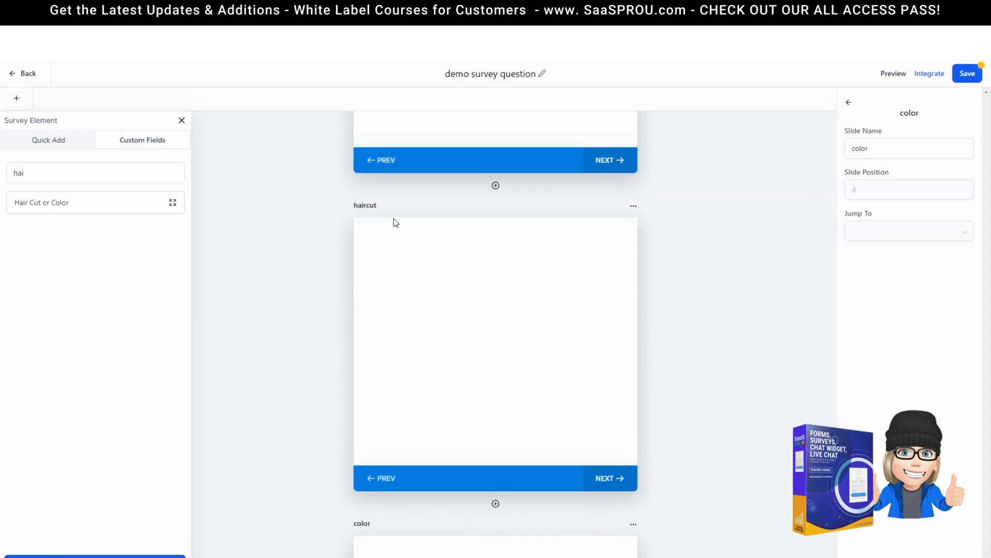
{"action": "left_click", "coordinate": [517, 339]}
{"action": "scroll", "coordinate": [524, 533], "scroll_direction": "down", "scroll_amount": 4}
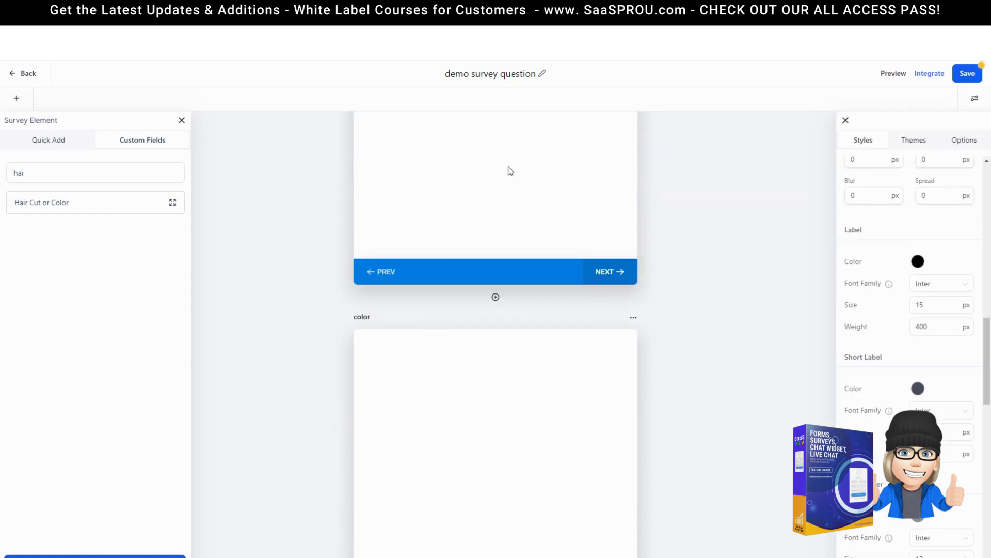
{"action": "scroll", "coordinate": [500, 175], "scroll_direction": "up", "scroll_amount": 3}
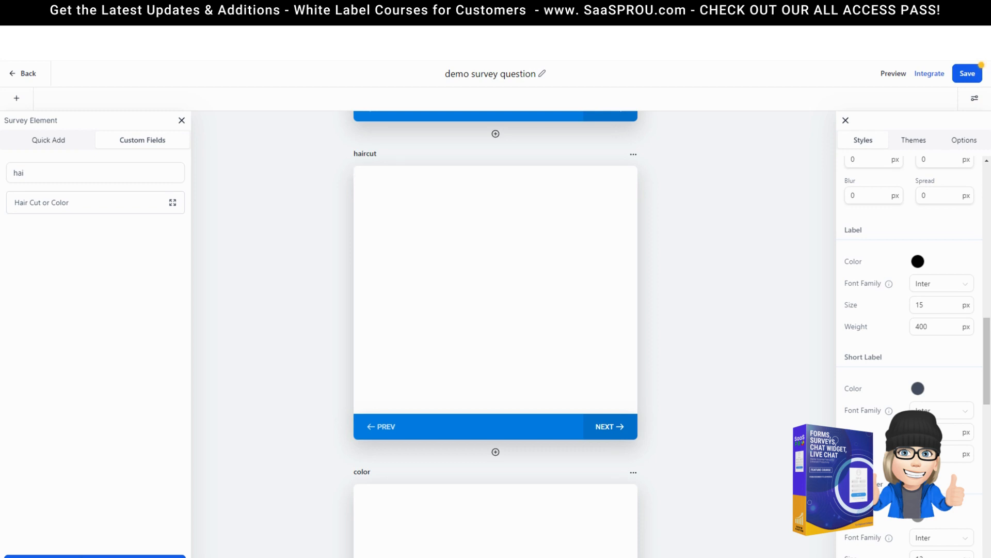
{"action": "left_click", "coordinate": [106, 552]}
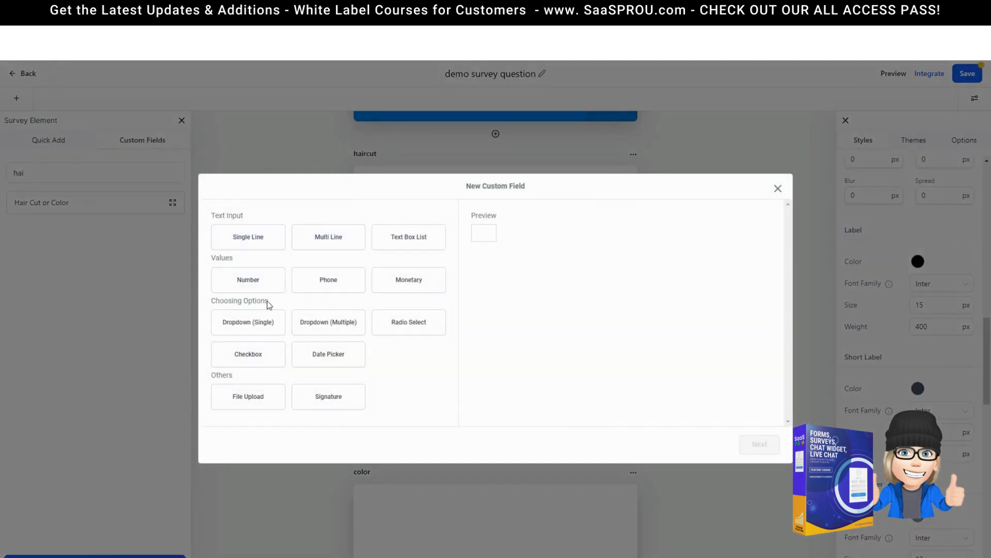
Step: Create dropdown field 'Short or Long' in the Contact group with options Short and Long
{"action": "left_click", "coordinate": [252, 326]}
{"action": "left_click", "coordinate": [760, 444]}
{"action": "type", "text": "Short b"}
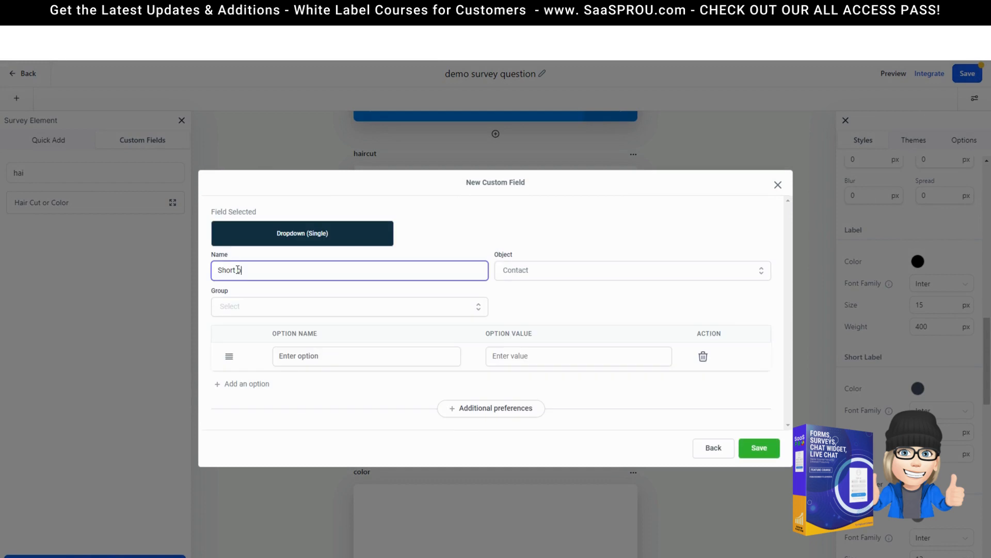
{"action": "left_click", "coordinate": [252, 306]}
{"action": "left_click", "coordinate": [239, 331]}
{"action": "left_click", "coordinate": [300, 355]}
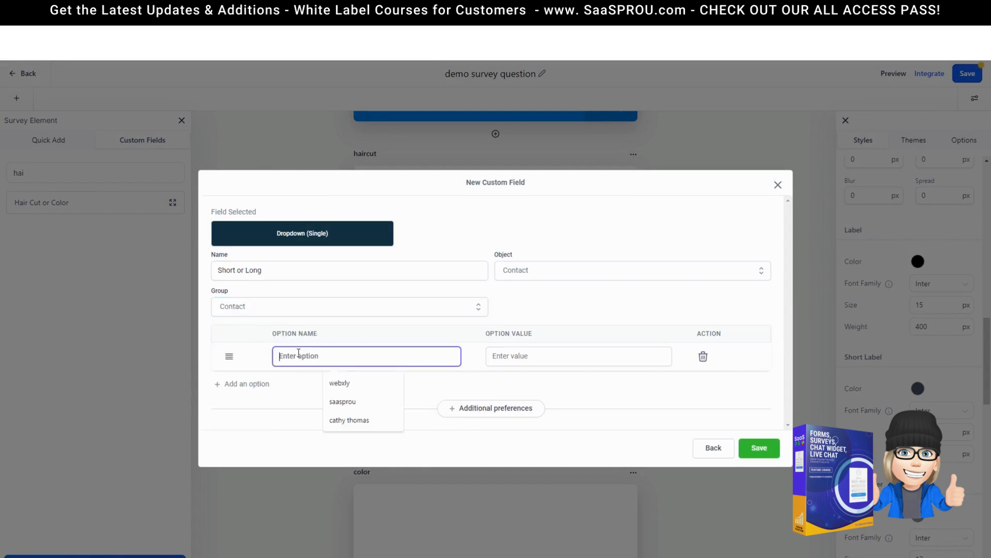
{"action": "type", "text": "Short"}
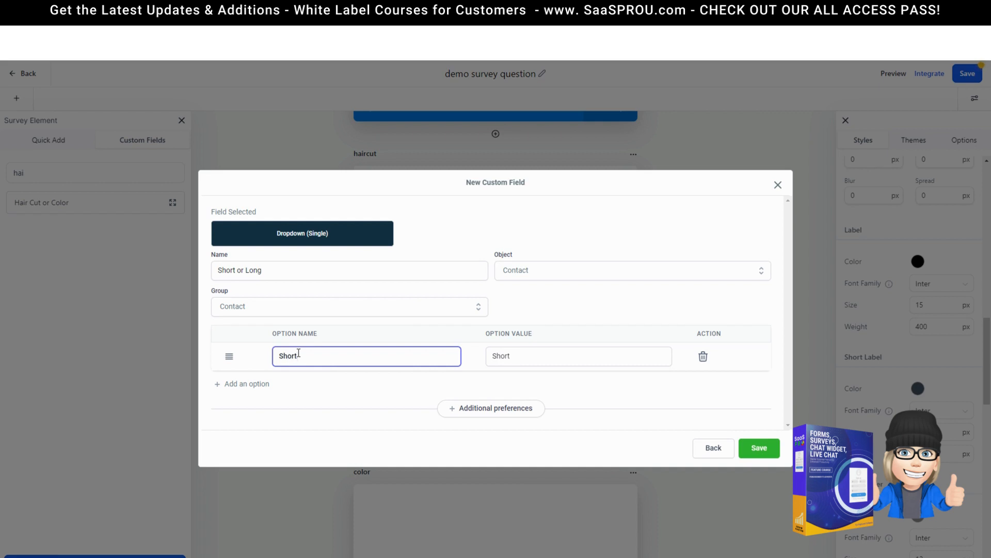
{"action": "left_click", "coordinate": [247, 384]}
{"action": "left_click", "coordinate": [294, 372]}
{"action": "type", "text": "Long"}
{"action": "left_click", "coordinate": [761, 461]}
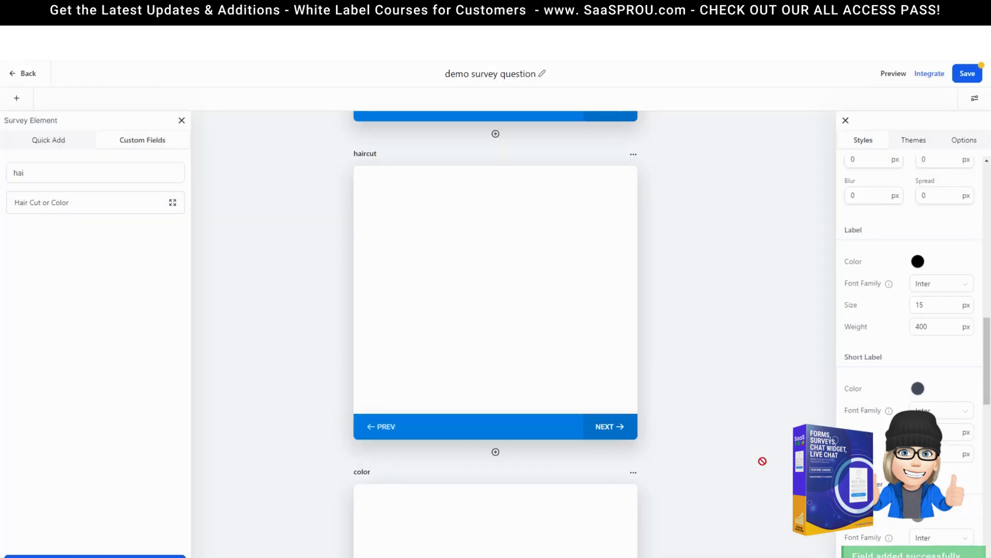
Step: Search 'shor' and drag the Short or Long field onto the haircut slide
{"action": "left_click", "coordinate": [38, 170]}
{"action": "double_click", "coordinate": [18, 172]}
{"action": "type", "text": "shor"}
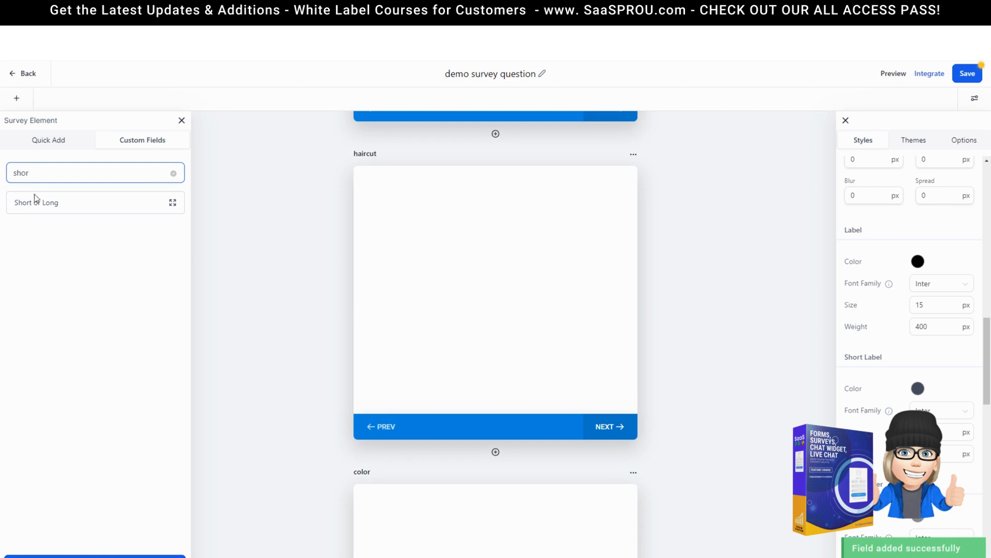
{"action": "left_click_drag", "start_coordinate": [35, 198], "coordinate": [454, 214]}
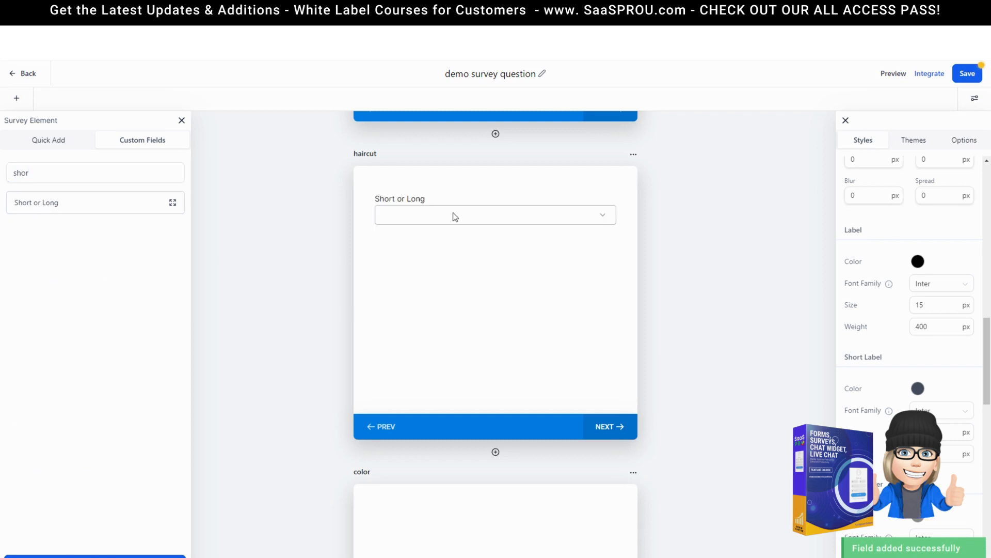
{"action": "scroll", "coordinate": [465, 382], "scroll_direction": "down", "scroll_amount": 4}
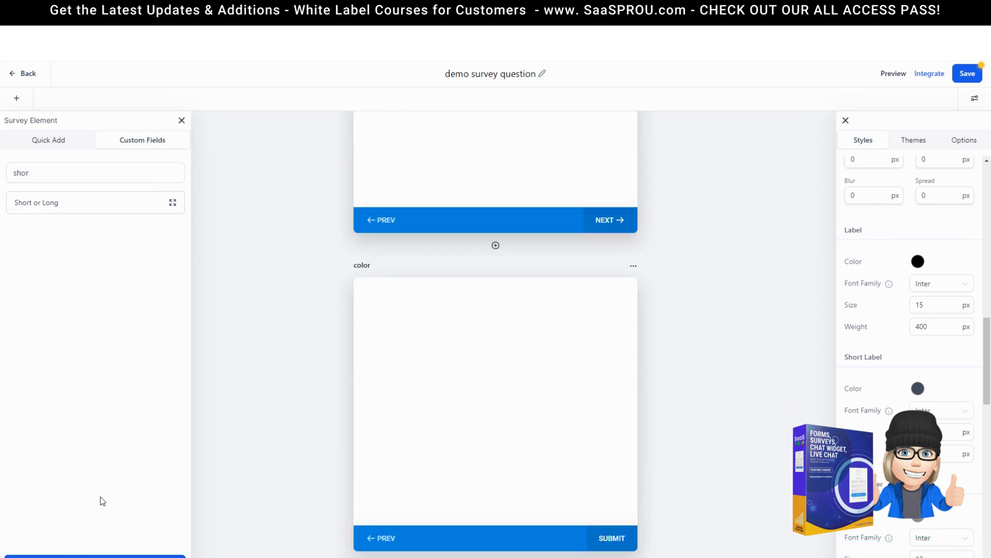
Step: Start a dropdown field named Colors with options blue, red and black
{"action": "left_click", "coordinate": [94, 555]}
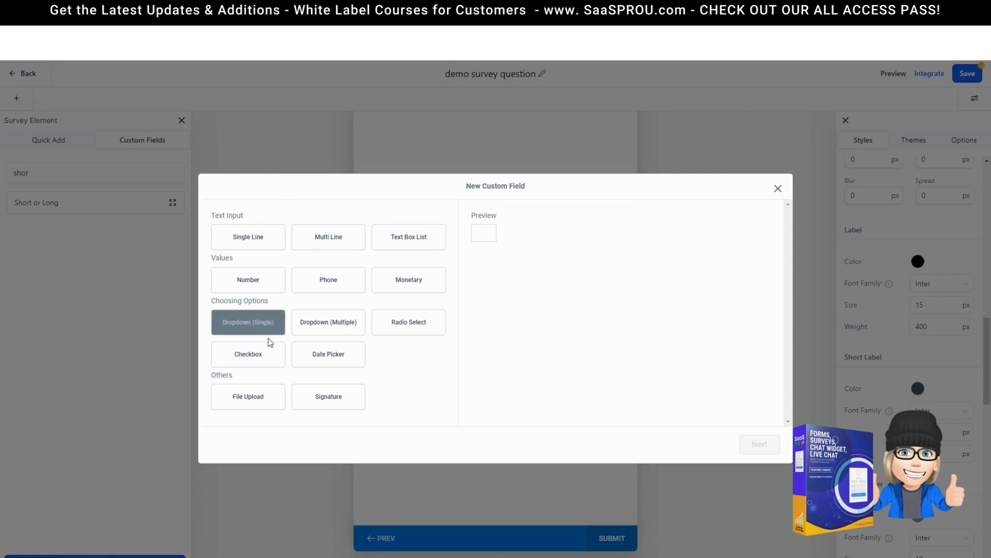
{"action": "left_click", "coordinate": [253, 325]}
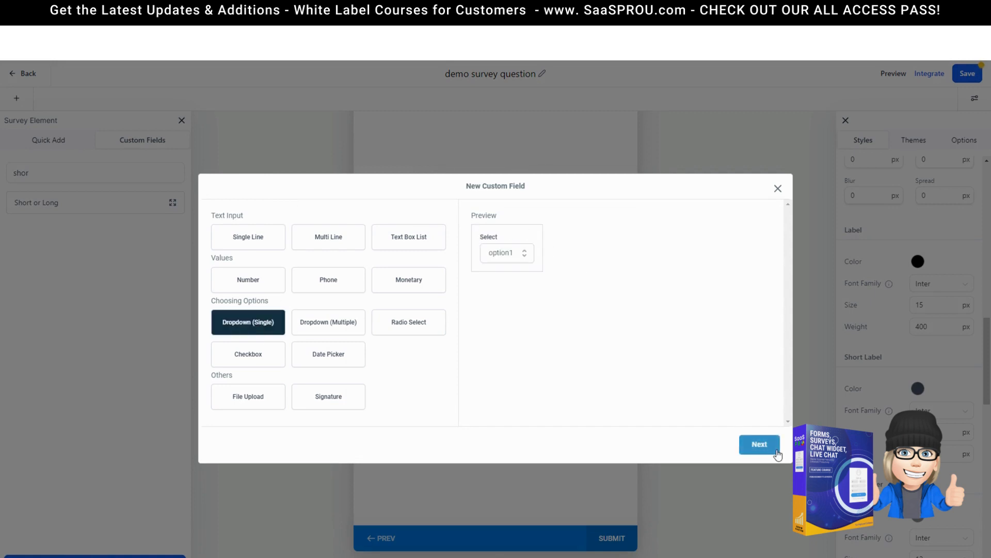
{"action": "left_click", "coordinate": [760, 444]}
{"action": "left_click", "coordinate": [299, 267]}
{"action": "type", "text": "Colors"}
{"action": "left_click", "coordinate": [293, 356]}
{"action": "type", "text": "blue"}
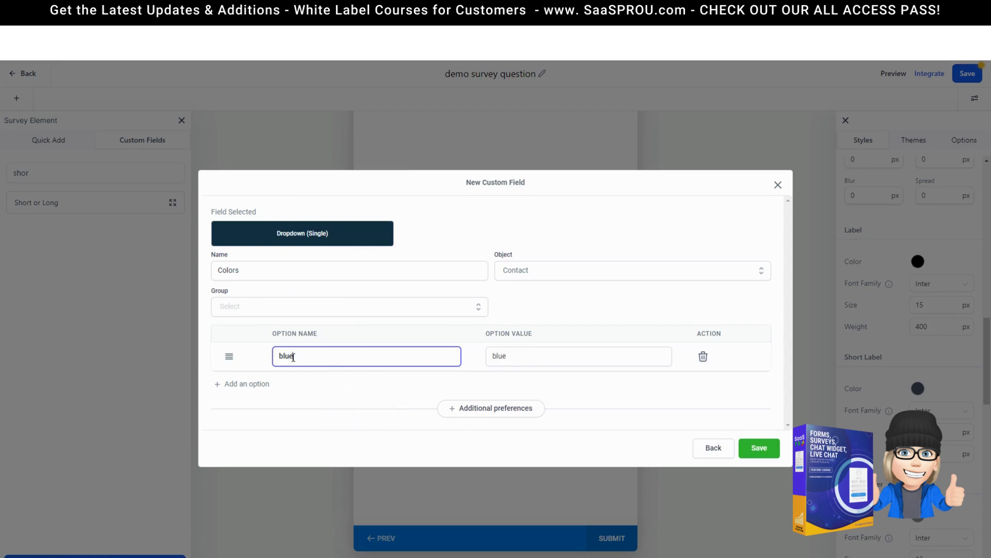
{"action": "left_click", "coordinate": [240, 387]}
{"action": "type", "text": "red"}
{"action": "left_click", "coordinate": [254, 397]}
{"action": "type", "text": "dar"}
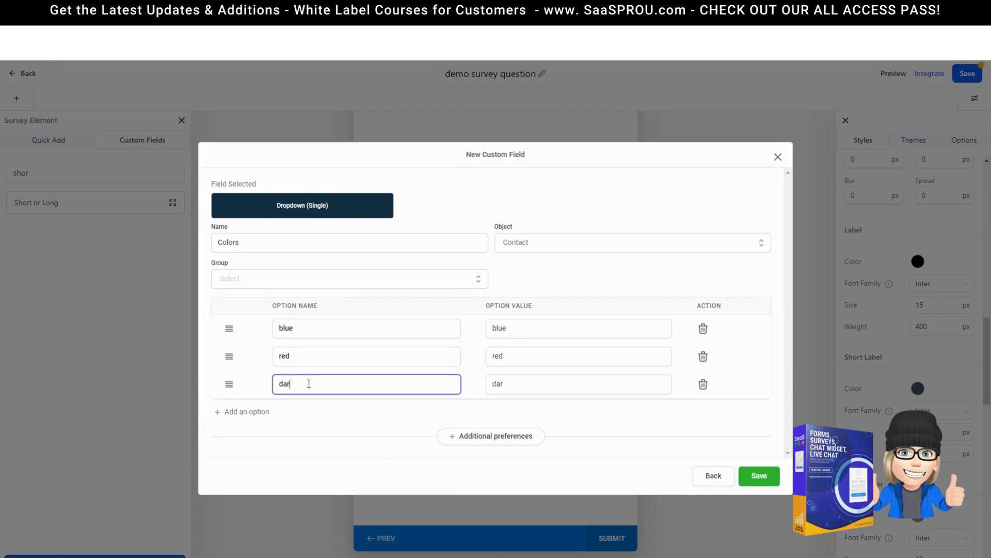
{"action": "key", "text": "BackSpace"}
{"action": "key", "text": "BackSpace"}
{"action": "key", "text": "BackSpace"}
{"action": "type", "text": "black"}
Step: Add options blond and purple, set Group to Contact, and save Colors
{"action": "left_click", "coordinate": [275, 410]}
{"action": "type", "text": "blond"}
{"action": "left_click", "coordinate": [250, 430]}
{"action": "type", "text": "purple"}
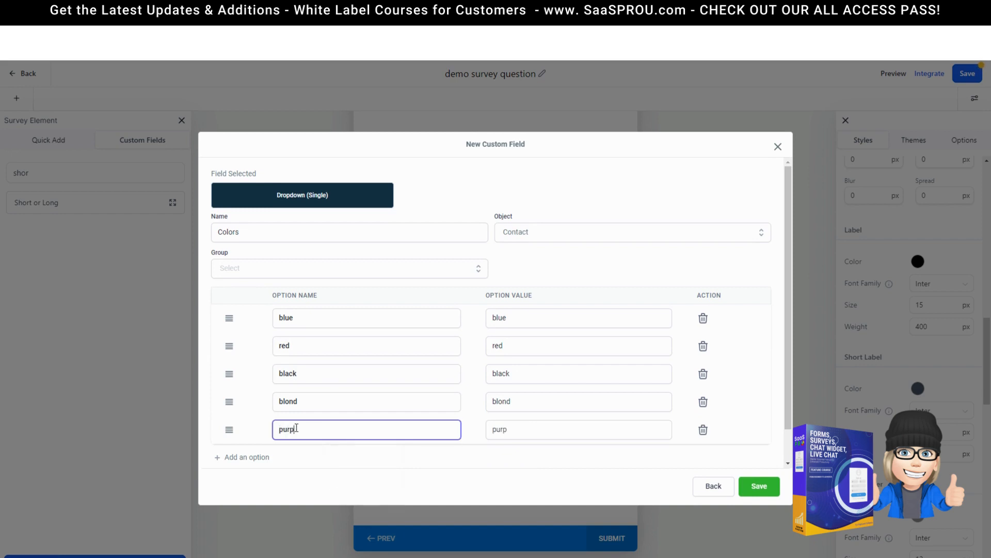
{"action": "scroll", "coordinate": [297, 361], "scroll_direction": "down", "scroll_amount": 1}
{"action": "left_click", "coordinate": [248, 233]}
{"action": "left_click", "coordinate": [243, 256]}
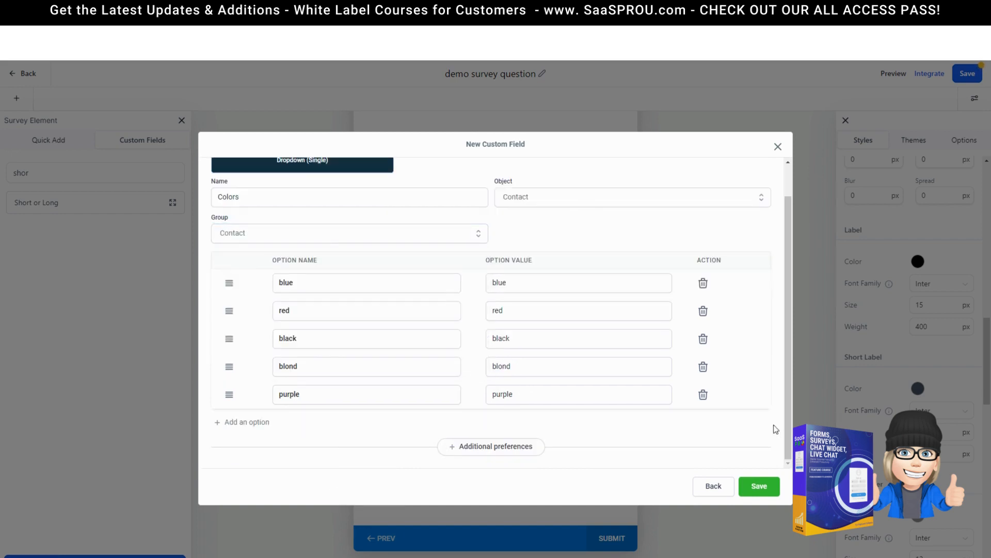
{"action": "left_click", "coordinate": [759, 486]}
Step: Search 'col' and drag the Colors field onto the color slide
{"action": "left_click", "coordinate": [66, 173]}
{"action": "key", "text": "BackSpace"}
{"action": "key", "text": "BackSpace"}
{"action": "key", "text": "BackSpace"}
{"action": "key", "text": "BackSpace"}
{"action": "type", "text": "col"}
{"action": "left_click_drag", "start_coordinate": [95, 284], "coordinate": [540, 326]}
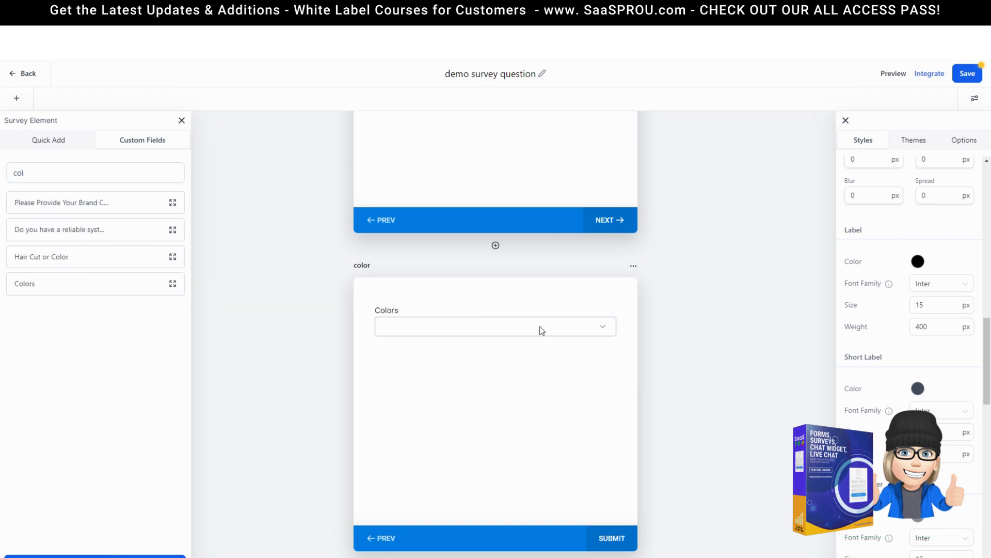
{"action": "scroll", "coordinate": [667, 294], "scroll_direction": "up", "scroll_amount": 6}
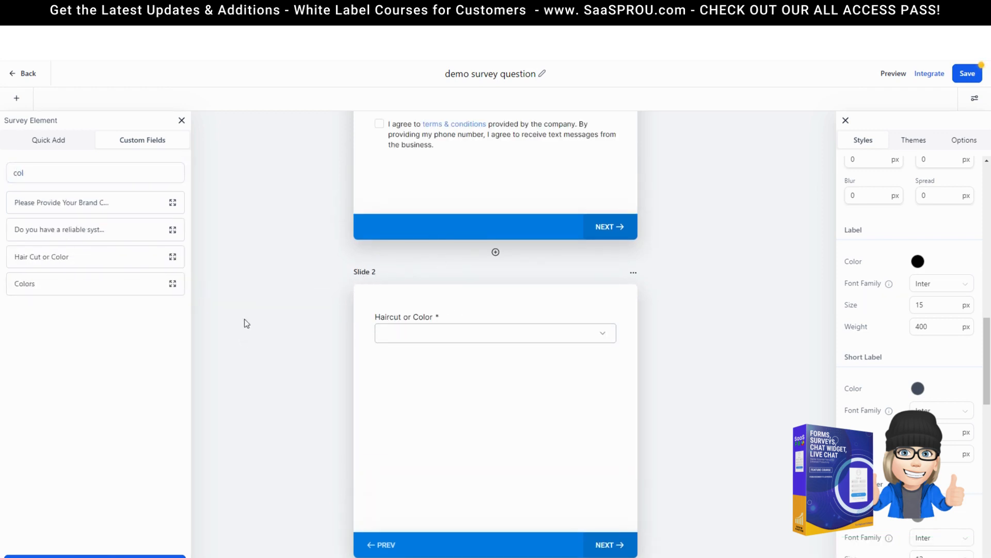
Step: Close the survey elements list and open Slide 2's settings
{"action": "left_click", "coordinate": [182, 120]}
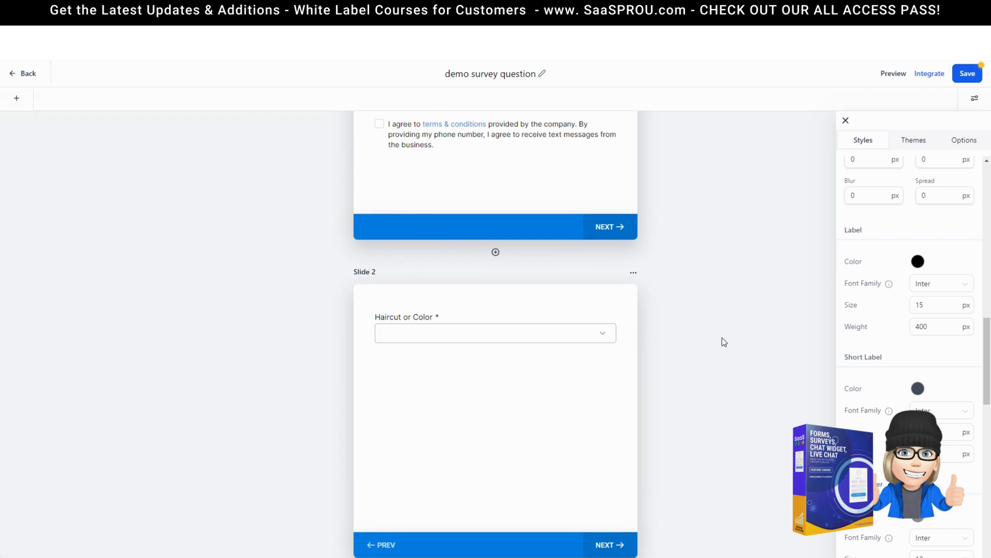
{"action": "scroll", "coordinate": [723, 341], "scroll_direction": "up", "scroll_amount": 3}
{"action": "scroll", "coordinate": [696, 348], "scroll_direction": "down", "scroll_amount": 4}
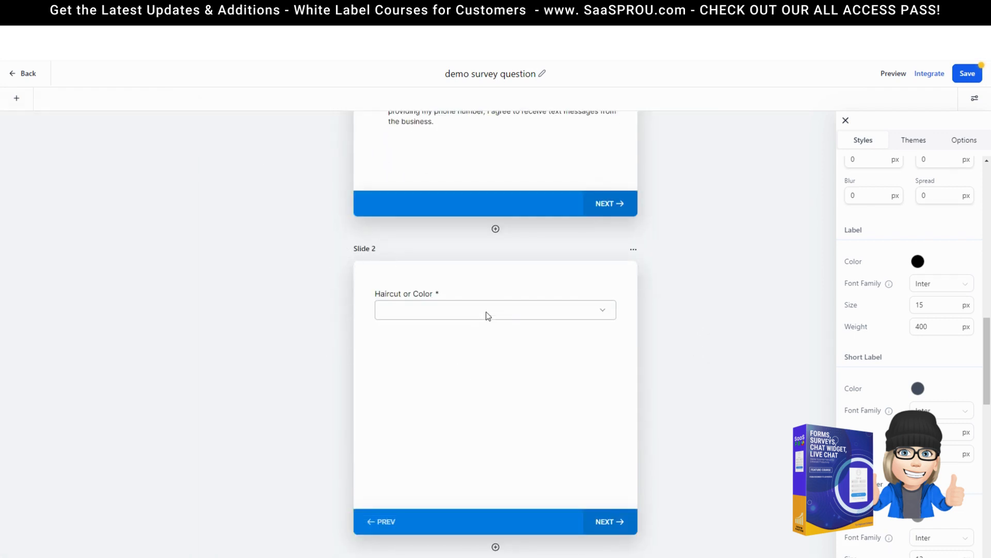
{"action": "scroll", "coordinate": [486, 346], "scroll_direction": "down", "scroll_amount": 5}
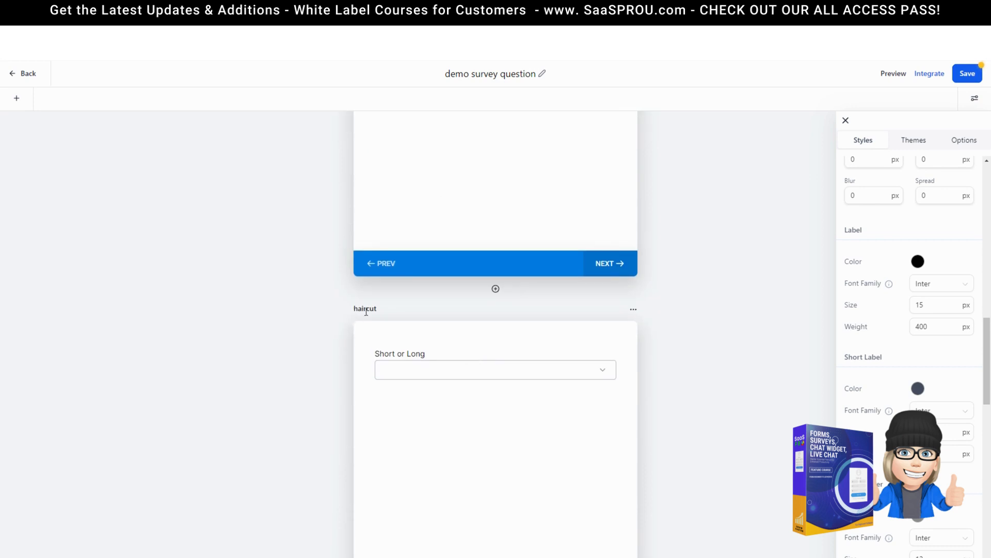
{"action": "scroll", "coordinate": [400, 319], "scroll_direction": "down", "scroll_amount": 5}
{"action": "scroll", "coordinate": [476, 420], "scroll_direction": "up", "scroll_amount": 7}
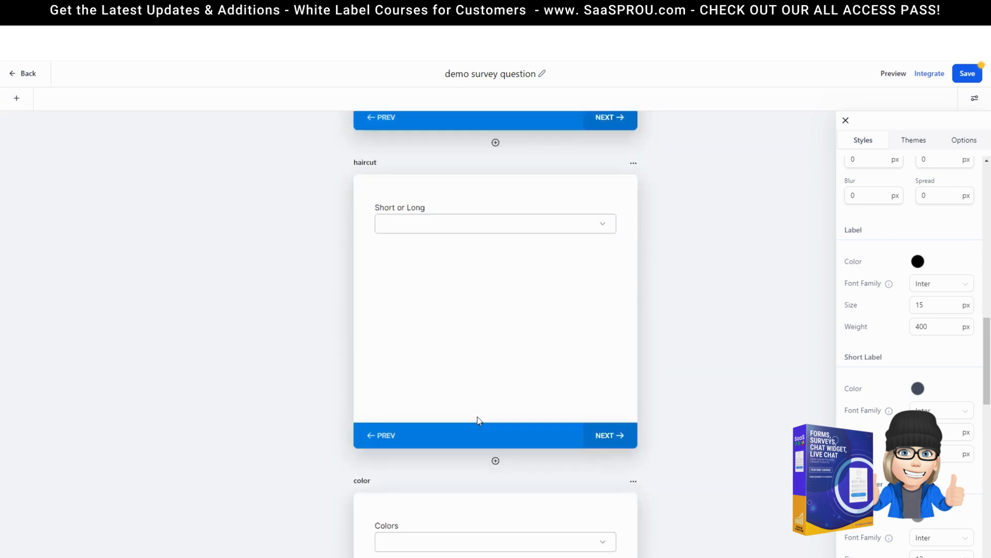
{"action": "scroll", "coordinate": [480, 421], "scroll_direction": "up", "scroll_amount": 2}
{"action": "left_click", "coordinate": [634, 198]}
{"action": "left_click", "coordinate": [640, 214]}
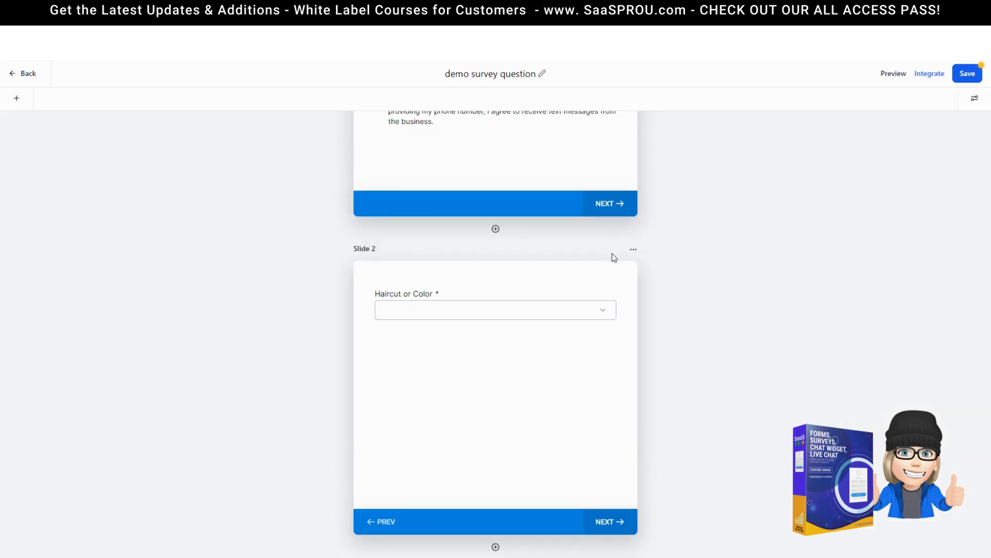
{"action": "left_click", "coordinate": [634, 250]}
{"action": "left_click", "coordinate": [639, 269]}
Step: Set the Haircut or Color question's logic: Haircut → P3 - haircut, Color → P4 - color
{"action": "left_click", "coordinate": [452, 310]}
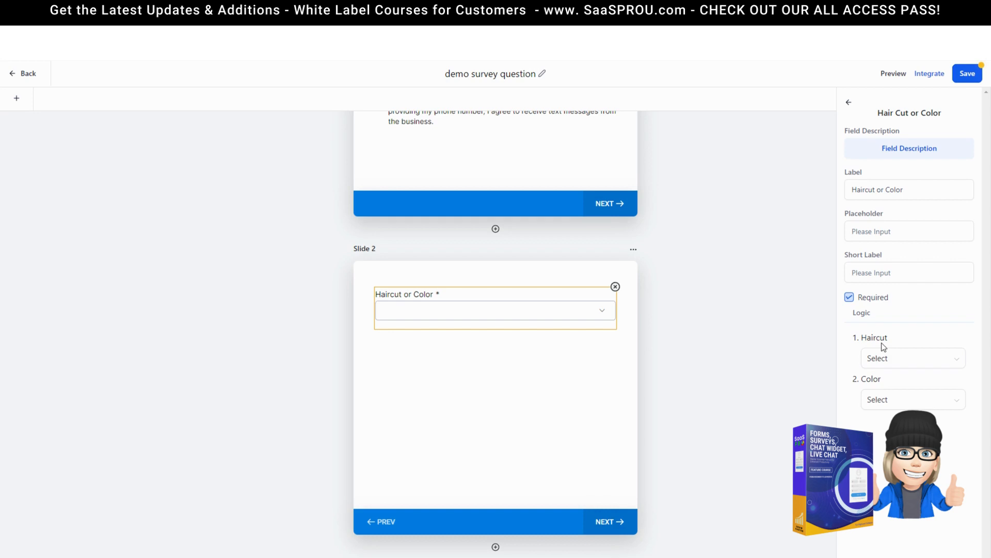
{"action": "left_click", "coordinate": [899, 362]}
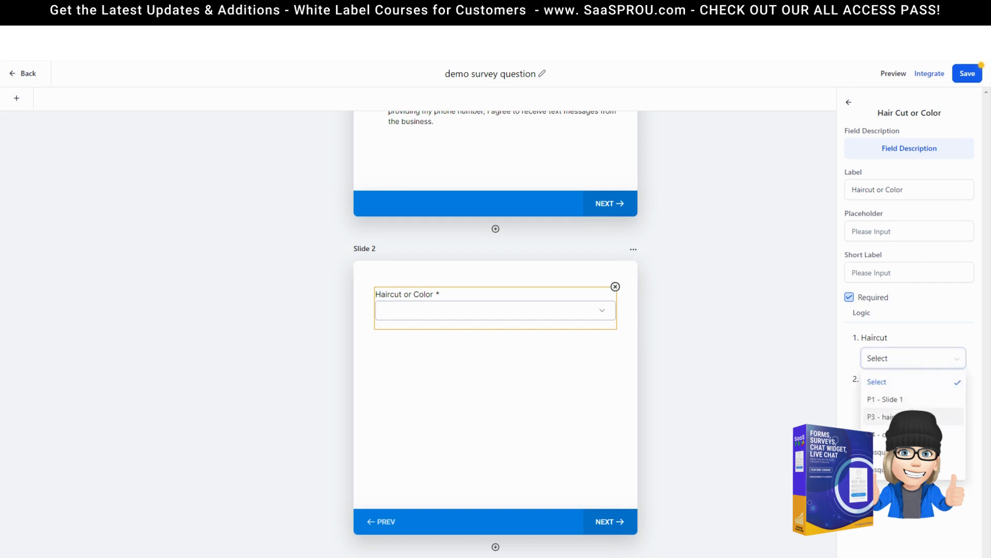
{"action": "left_click", "coordinate": [888, 417]}
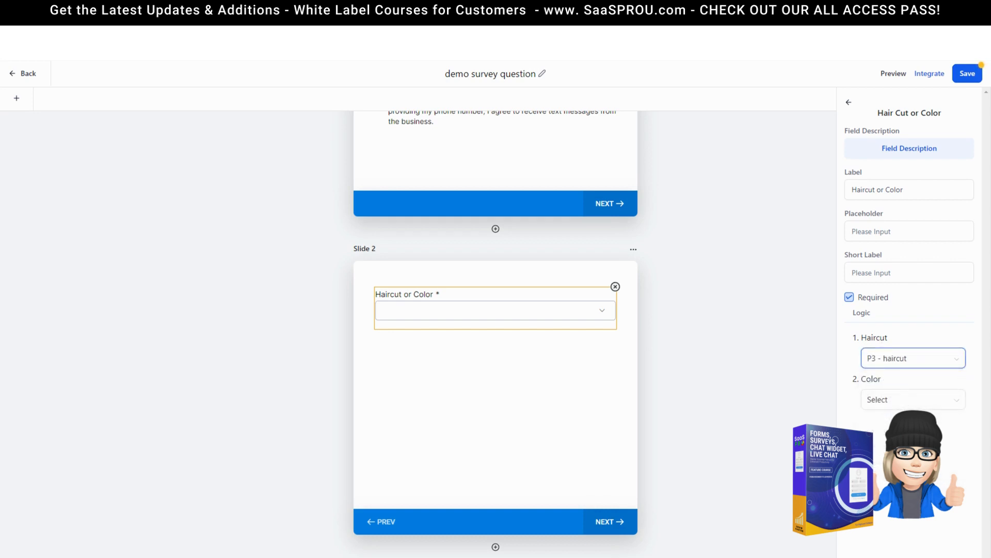
{"action": "scroll", "coordinate": [548, 382], "scroll_direction": "down", "scroll_amount": 1}
{"action": "left_click", "coordinate": [885, 401]}
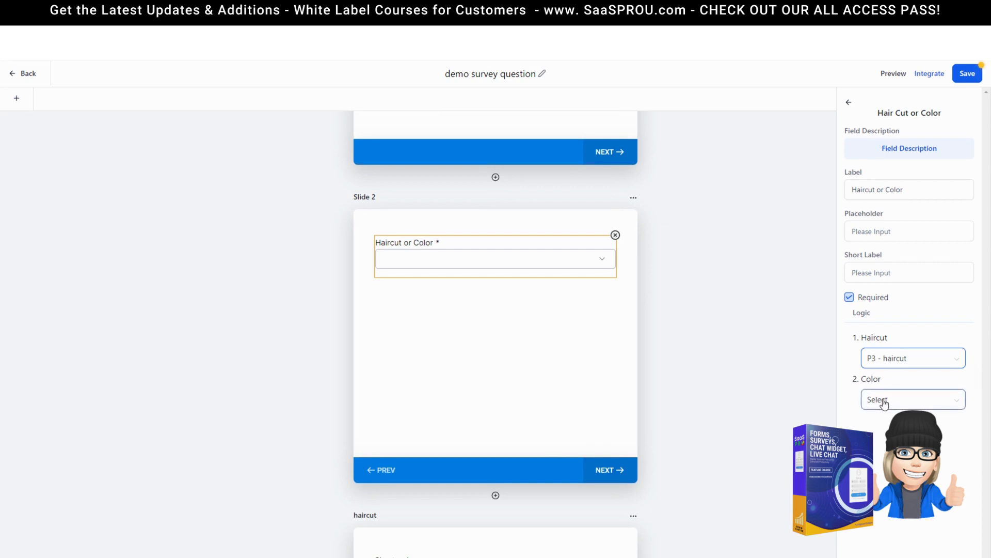
{"action": "left_click", "coordinate": [885, 483]}
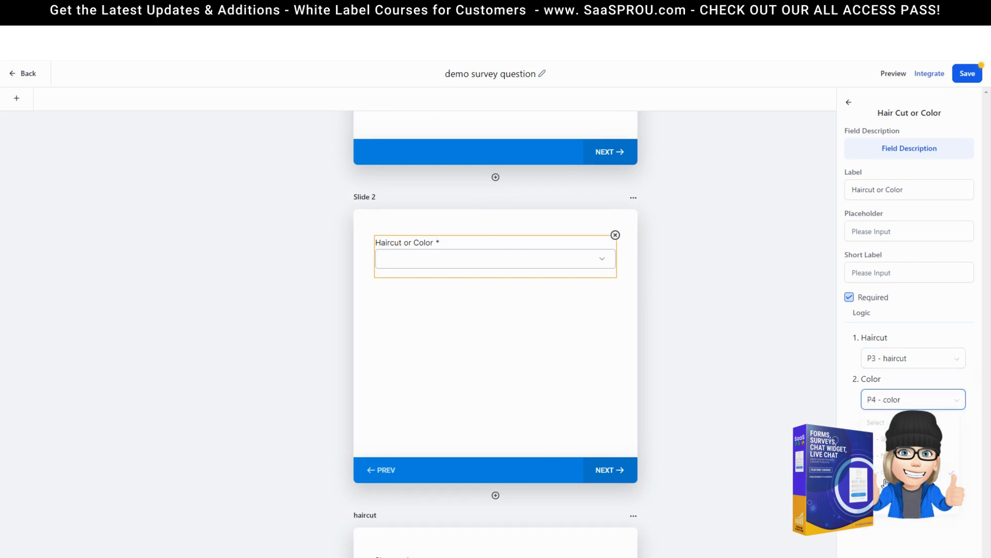
{"action": "scroll", "coordinate": [709, 447], "scroll_direction": "down", "scroll_amount": 10}
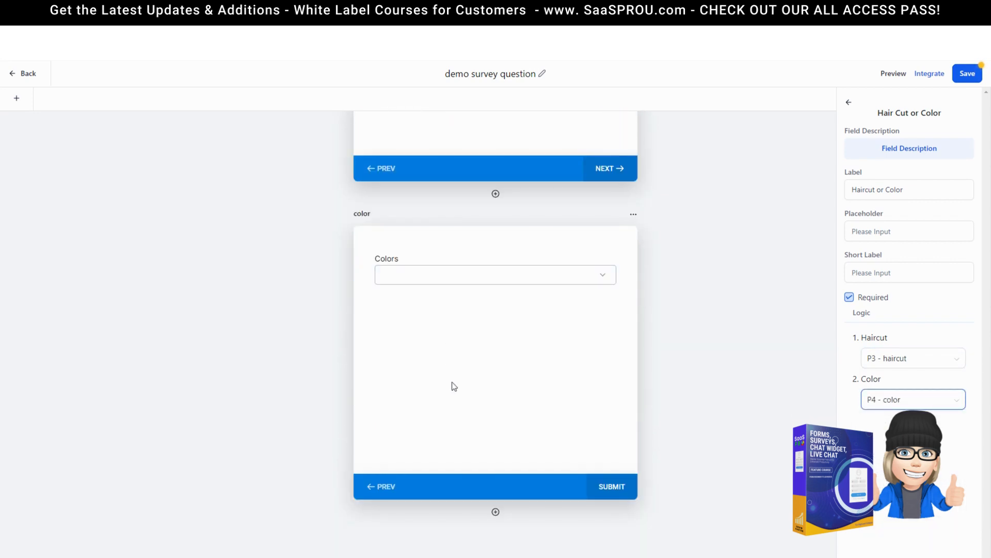
{"action": "scroll", "coordinate": [461, 388], "scroll_direction": "down", "scroll_amount": 1}
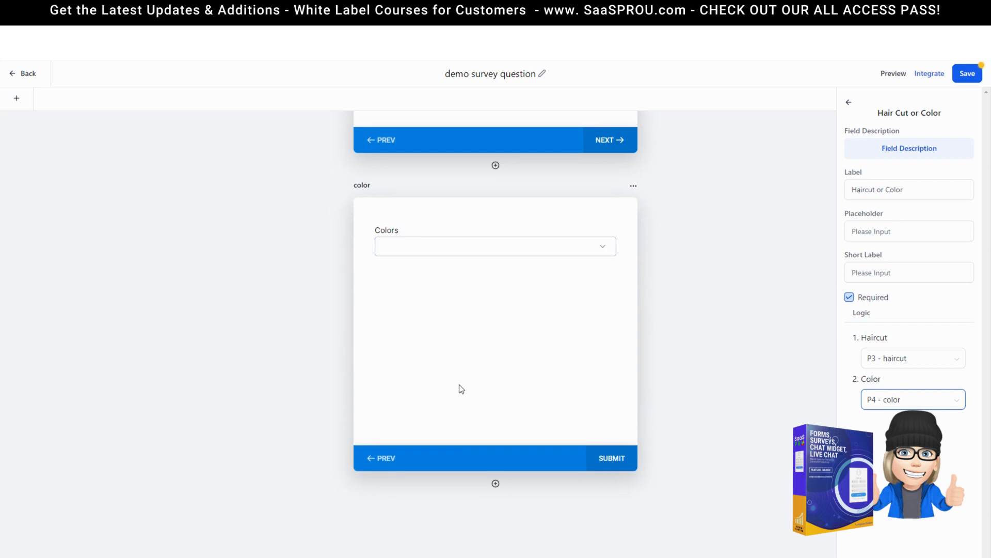
{"action": "left_click", "coordinate": [614, 489]}
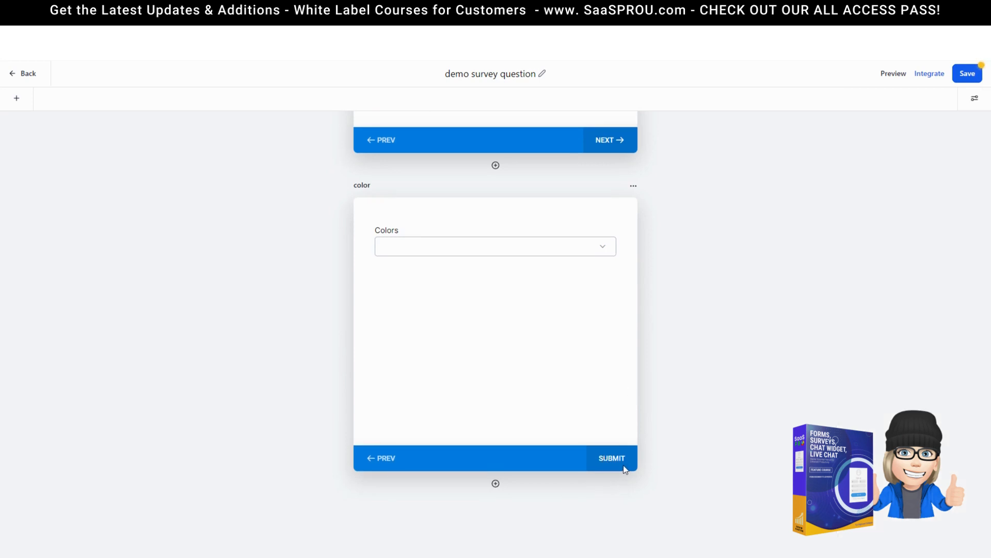
{"action": "left_click", "coordinate": [974, 98]}
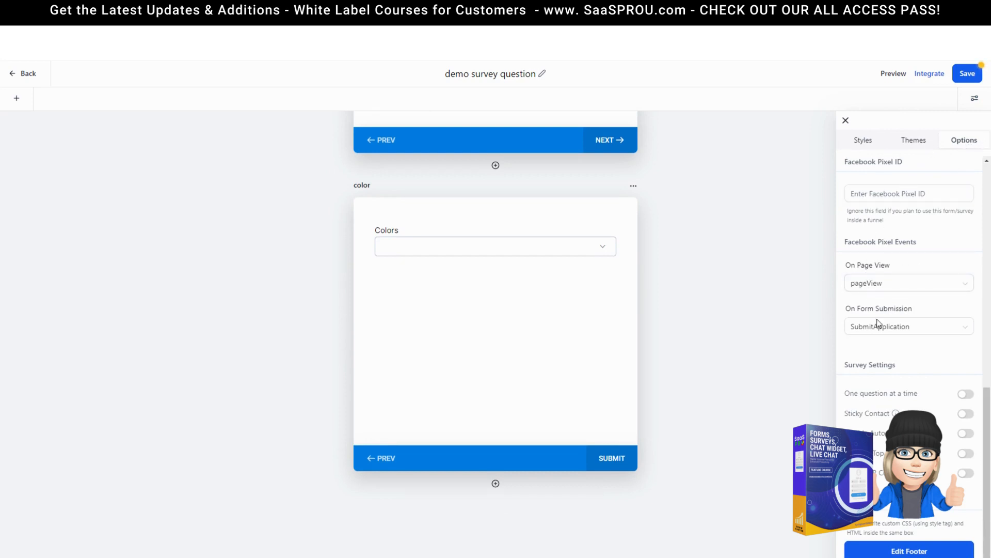
Step: Keep separate slides per question, turn on Sticky Contact and Scroll to Top, and save
{"action": "left_click", "coordinate": [965, 394]}
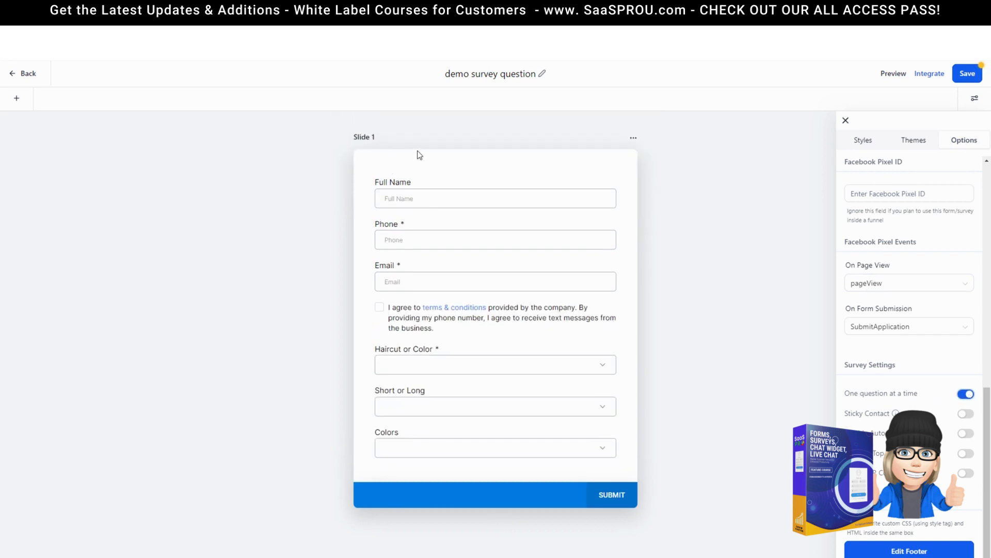
{"action": "left_click", "coordinate": [963, 395]}
{"action": "scroll", "coordinate": [495, 237], "scroll_direction": "down", "scroll_amount": 10}
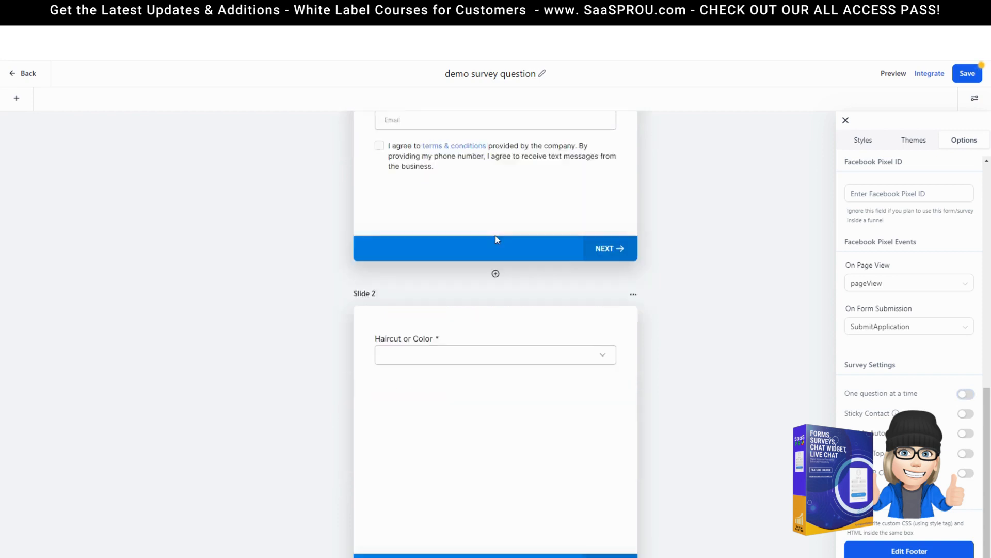
{"action": "left_click", "coordinate": [966, 413]}
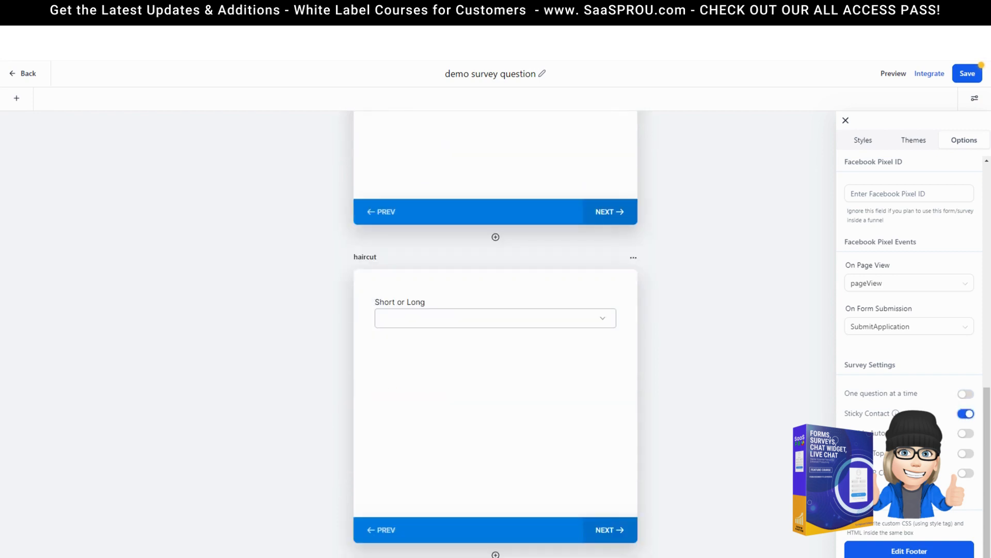
{"action": "left_click", "coordinate": [965, 453]}
{"action": "left_click", "coordinate": [967, 74]}
Step: Set both immediate and after-submit disqualify responses to Message, save, and preview the survey
{"action": "scroll", "coordinate": [533, 356], "scroll_direction": "up", "scroll_amount": 7}
{"action": "scroll", "coordinate": [910, 246], "scroll_direction": "up", "scroll_amount": 7}
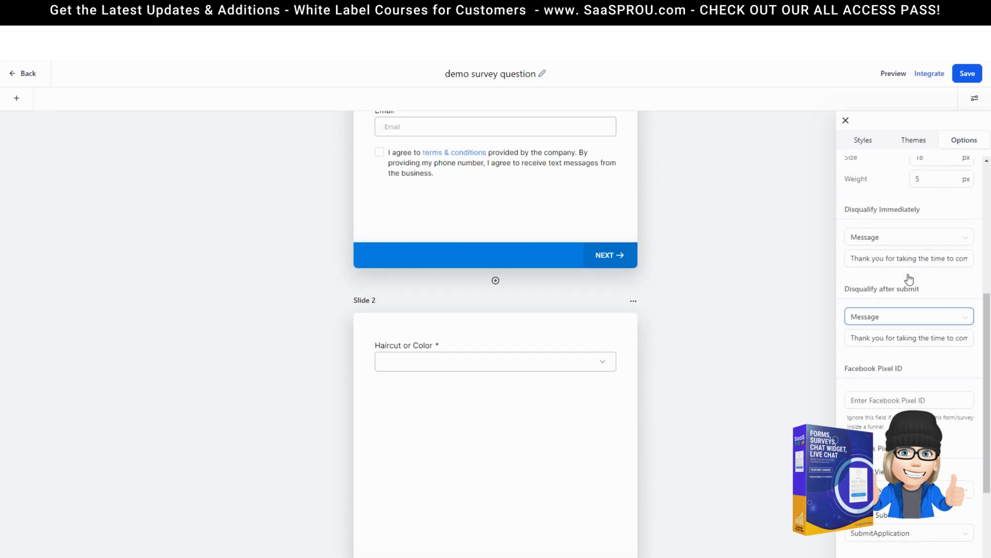
{"action": "scroll", "coordinate": [583, 406], "scroll_direction": "down", "scroll_amount": 1}
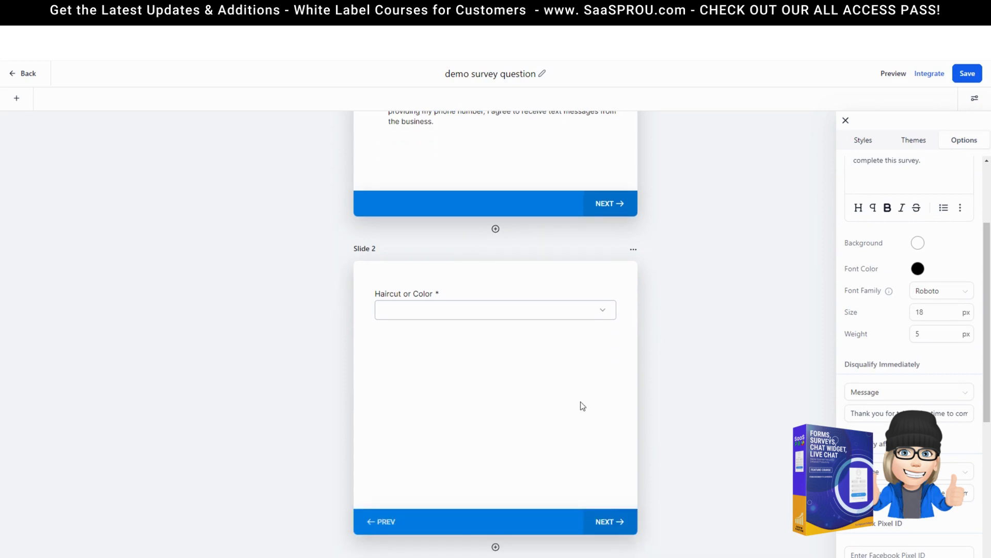
{"action": "scroll", "coordinate": [944, 406], "scroll_direction": "down", "scroll_amount": 4}
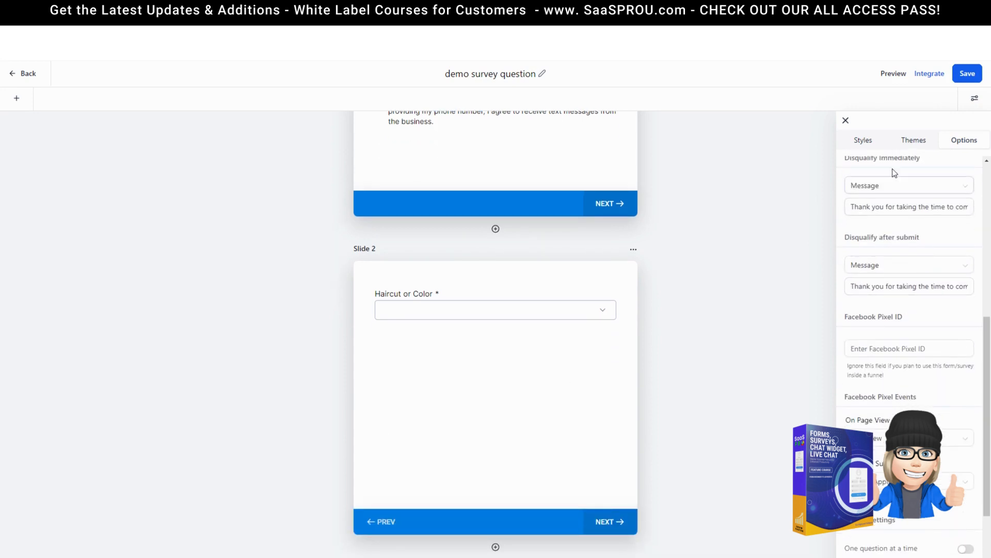
{"action": "scroll", "coordinate": [918, 198], "scroll_direction": "up", "scroll_amount": 1}
{"action": "left_click", "coordinate": [871, 238]}
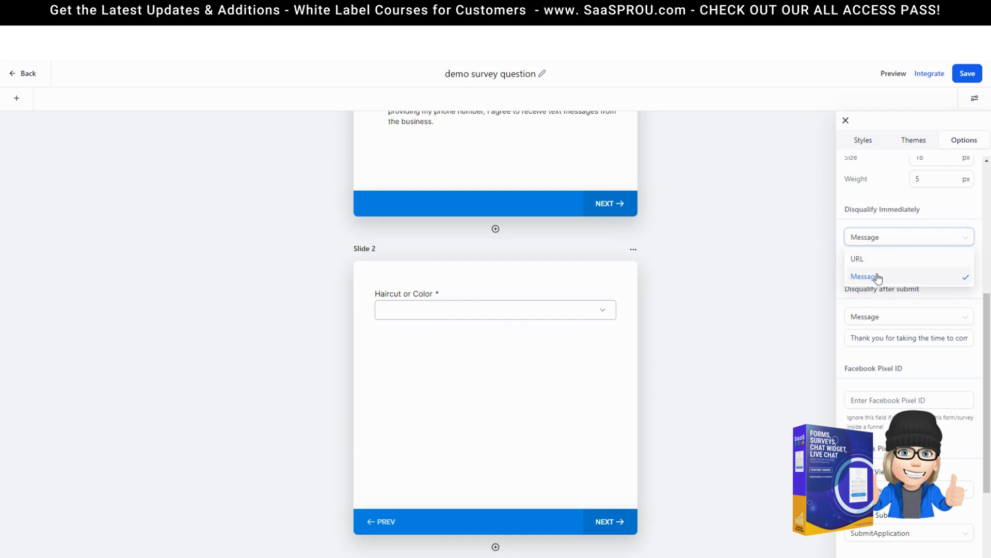
{"action": "left_click", "coordinate": [870, 225]}
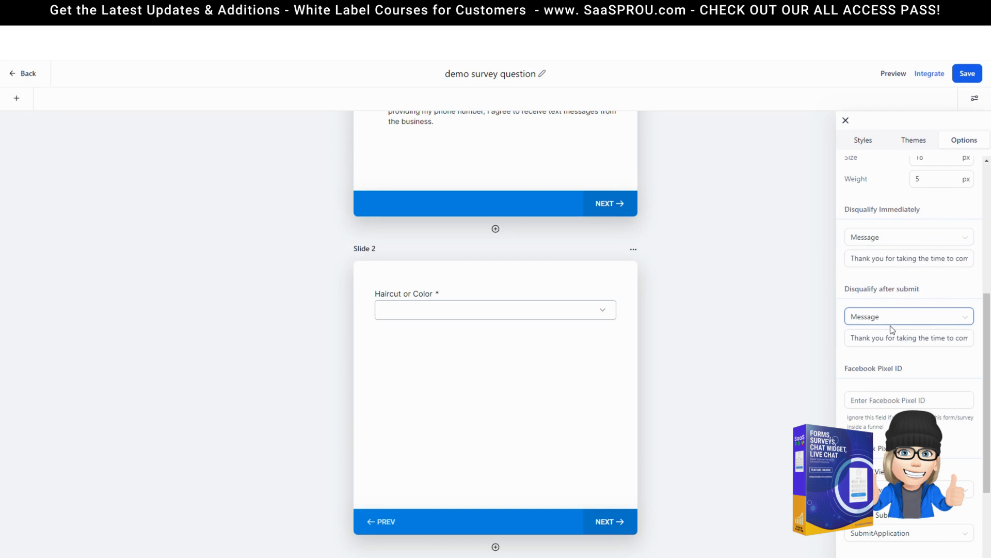
{"action": "scroll", "coordinate": [887, 336], "scroll_direction": "down", "scroll_amount": 2}
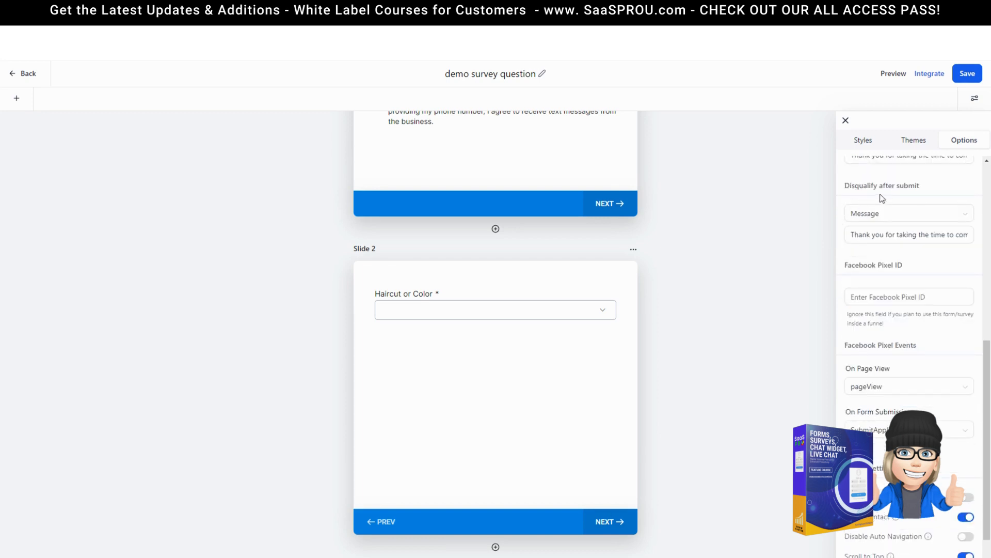
{"action": "left_click", "coordinate": [886, 216]}
{"action": "left_click", "coordinate": [887, 217]}
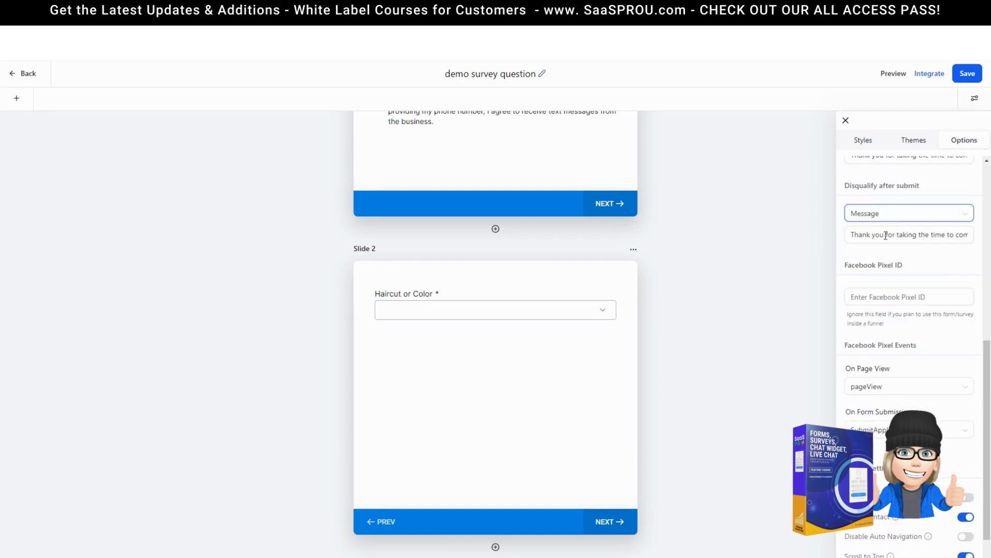
{"action": "scroll", "coordinate": [888, 245], "scroll_direction": "up", "scroll_amount": 1}
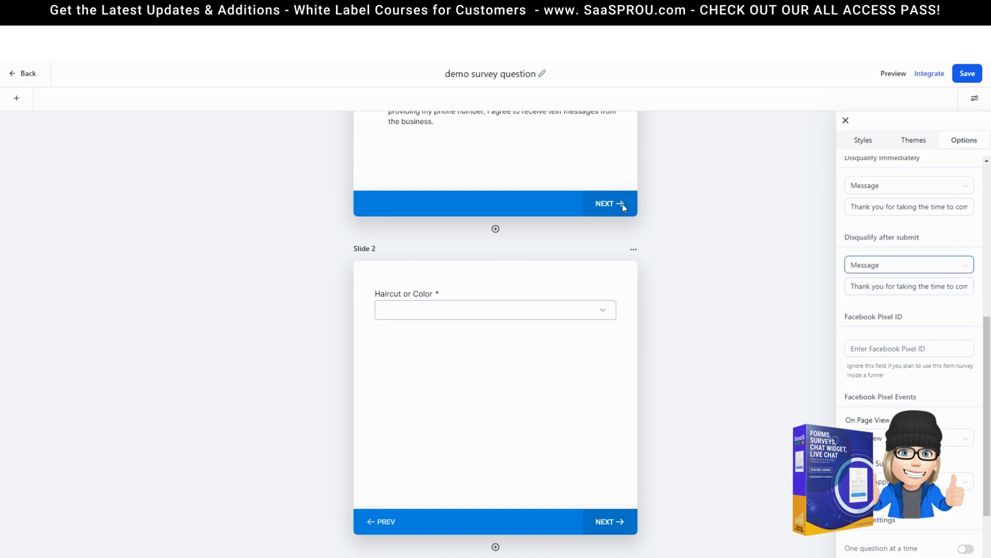
{"action": "scroll", "coordinate": [891, 341], "scroll_direction": "up", "scroll_amount": 3}
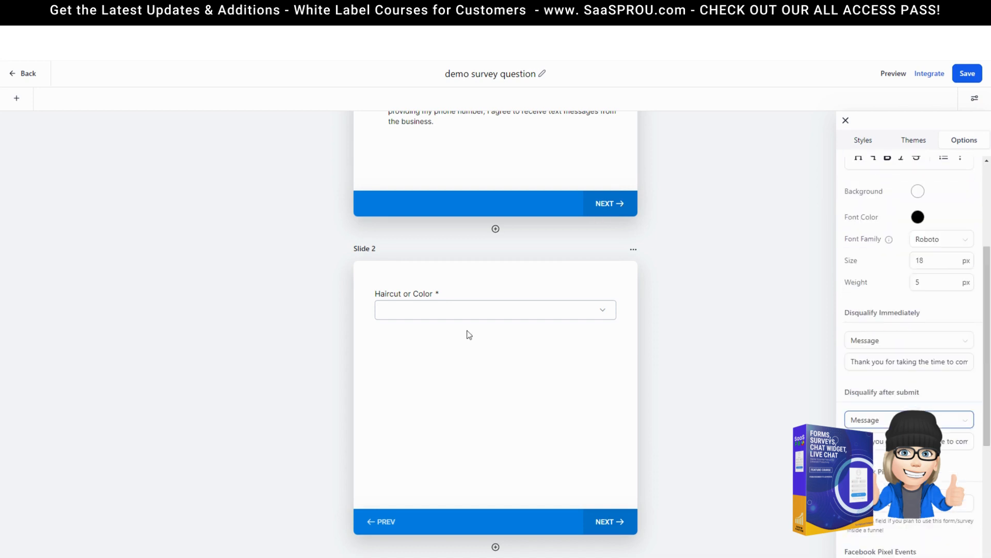
{"action": "scroll", "coordinate": [874, 313], "scroll_direction": "down", "scroll_amount": 2}
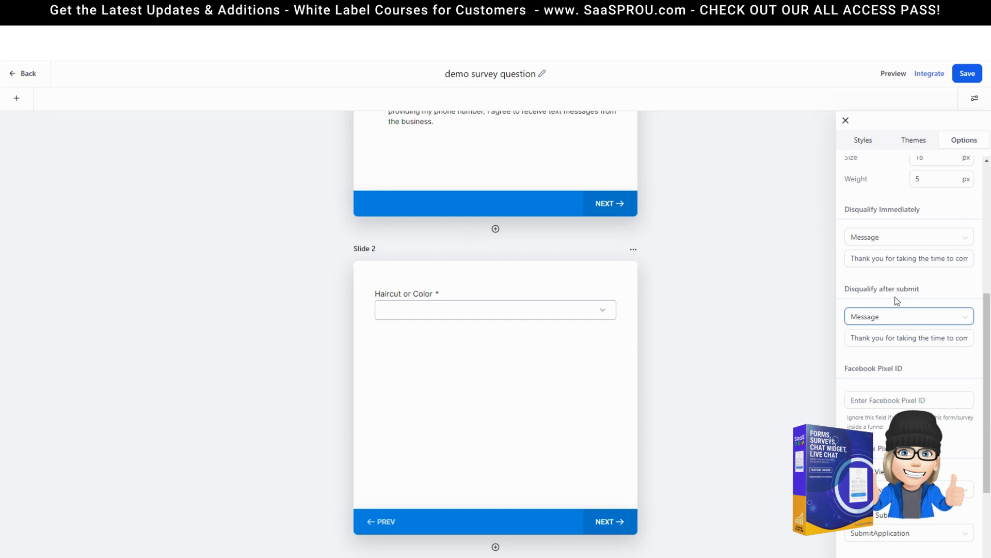
{"action": "left_click", "coordinate": [898, 321]}
{"action": "left_click", "coordinate": [878, 356]}
{"action": "left_click_drag", "start_coordinate": [942, 337], "coordinate": [968, 337]}
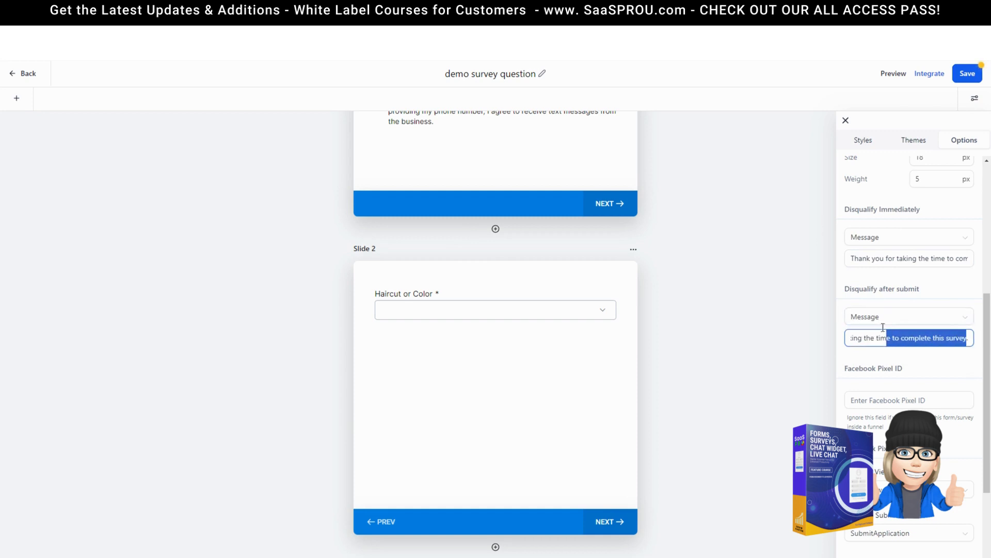
{"action": "left_click", "coordinate": [966, 84]}
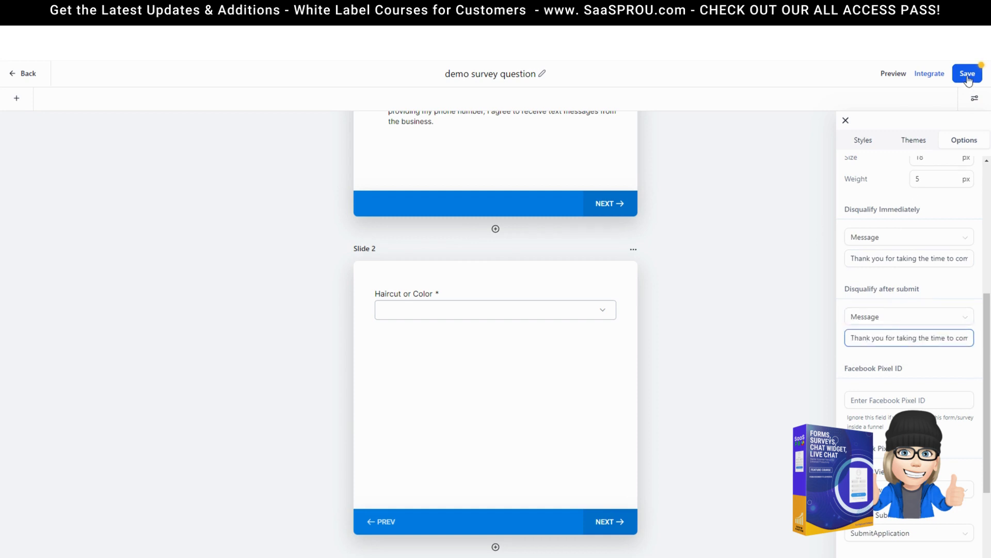
{"action": "left_click", "coordinate": [893, 74]}
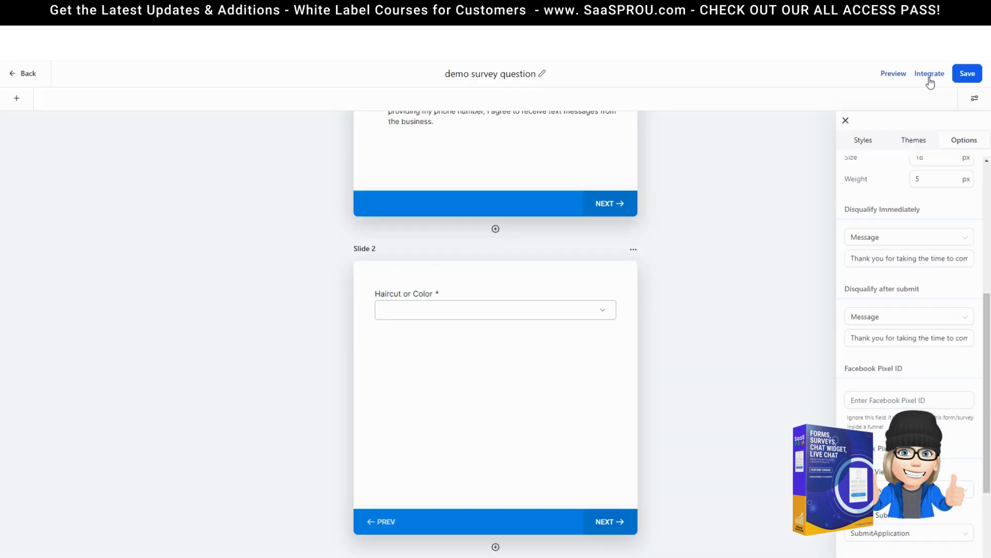
Step: Check the survey's Embed code and share Link, close the Options panel, and save the survey
{"action": "left_click", "coordinate": [929, 75]}
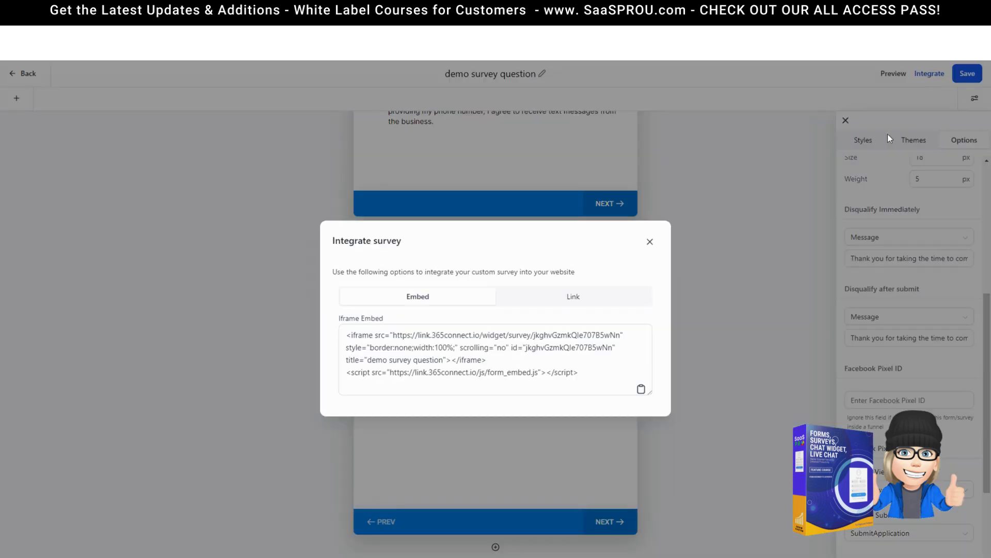
{"action": "left_click", "coordinate": [589, 300]}
{"action": "left_click", "coordinate": [649, 267]}
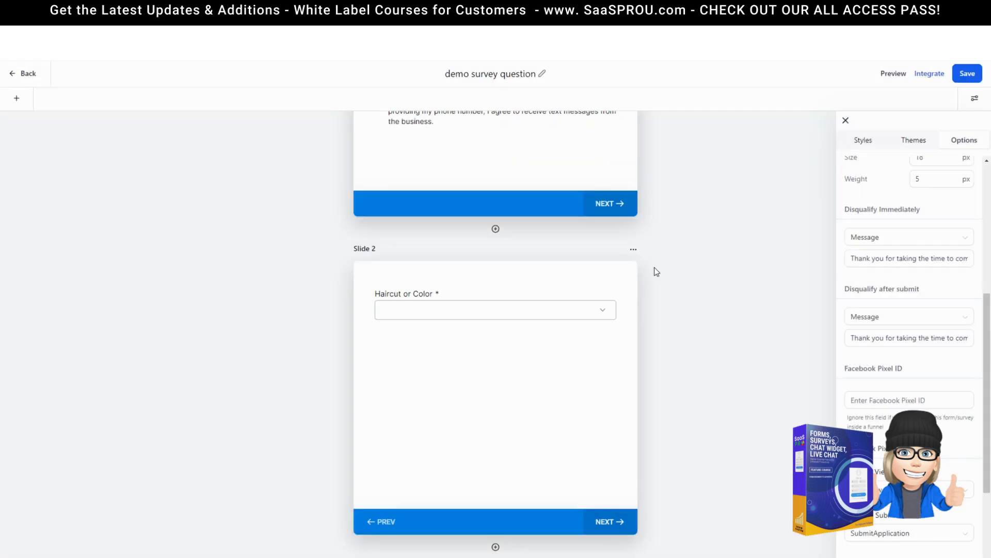
{"action": "left_click", "coordinate": [846, 121]}
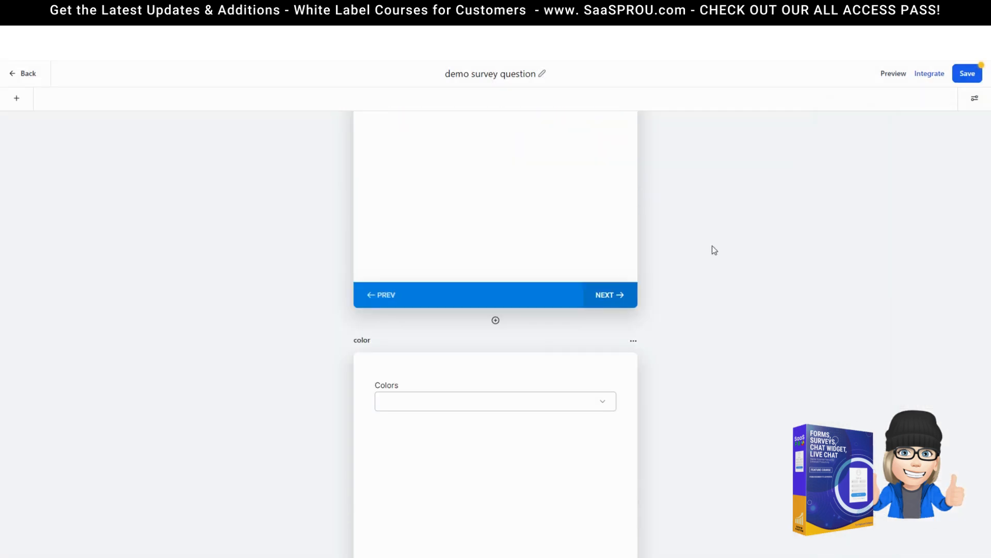
{"action": "scroll", "coordinate": [716, 380], "scroll_direction": "up", "scroll_amount": 4}
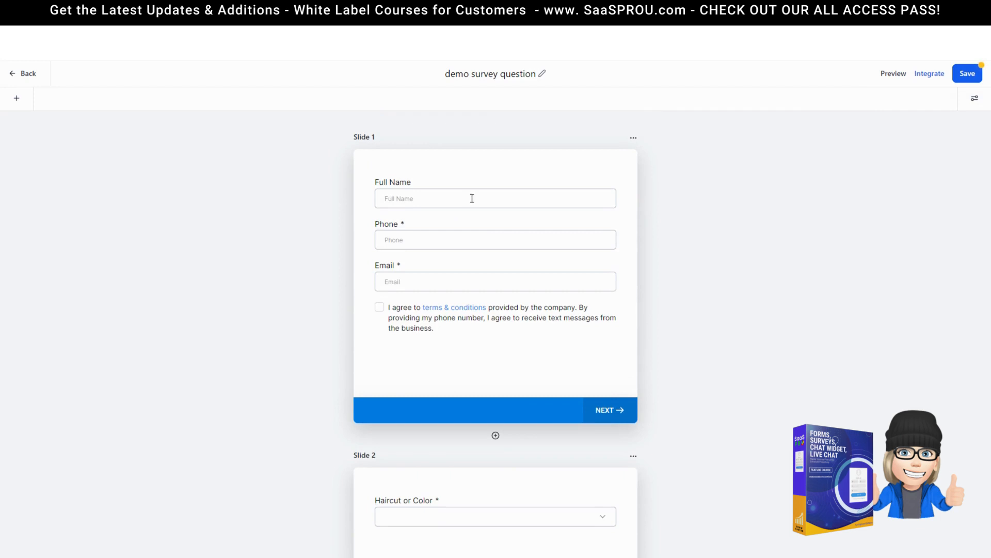
{"action": "scroll", "coordinate": [451, 384], "scroll_direction": "down", "scroll_amount": 8}
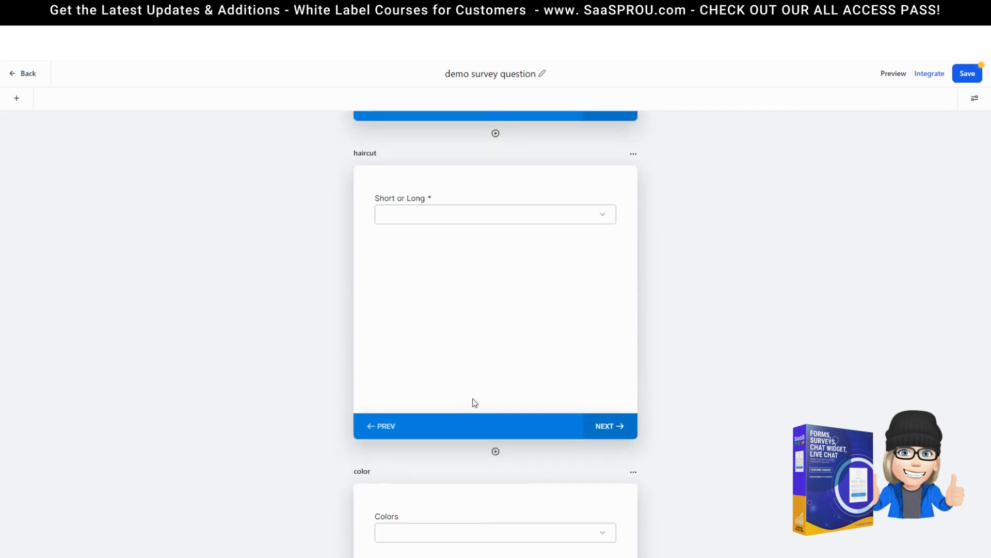
{"action": "scroll", "coordinate": [480, 409], "scroll_direction": "down", "scroll_amount": 6}
{"action": "left_click", "coordinate": [969, 79]}
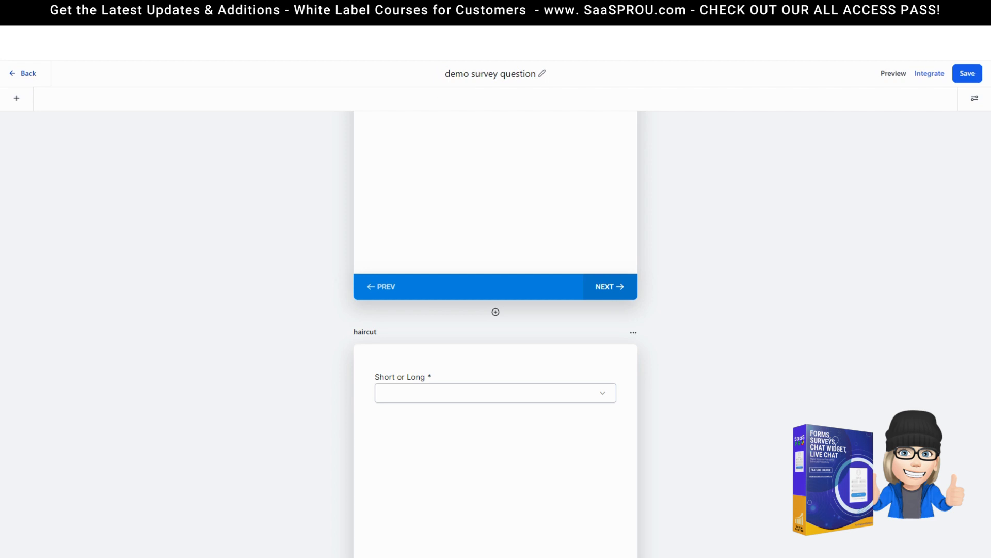
Step: Go to Surveys > Analyze and view the three submissions for demo survey question
{"action": "left_click", "coordinate": [29, 74]}
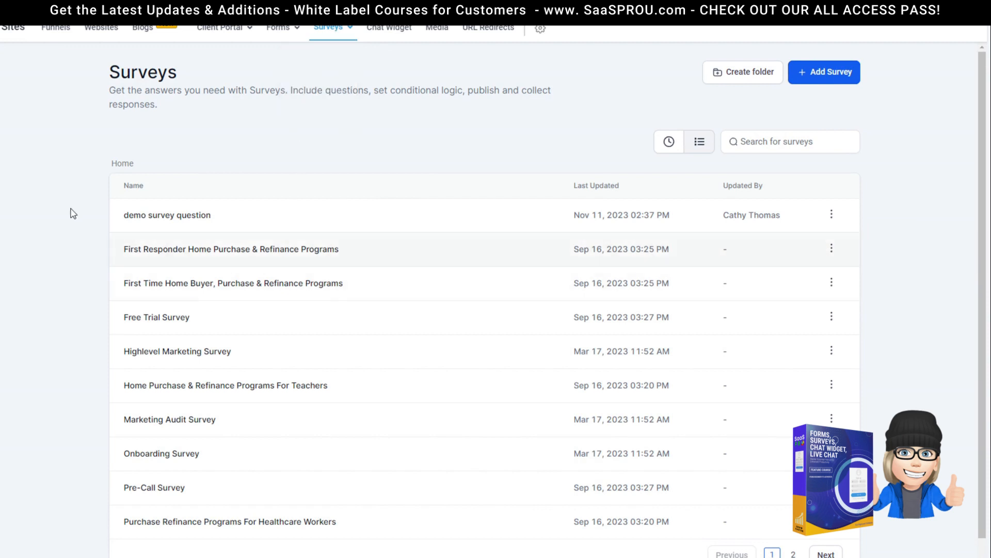
{"action": "mouse_move", "coordinate": [332, 34]}
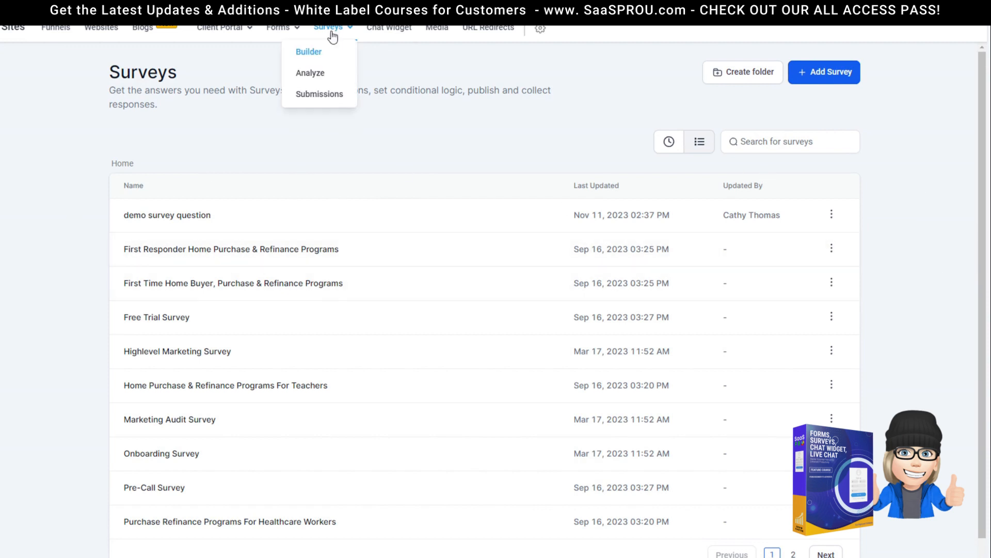
{"action": "left_click", "coordinate": [304, 77]}
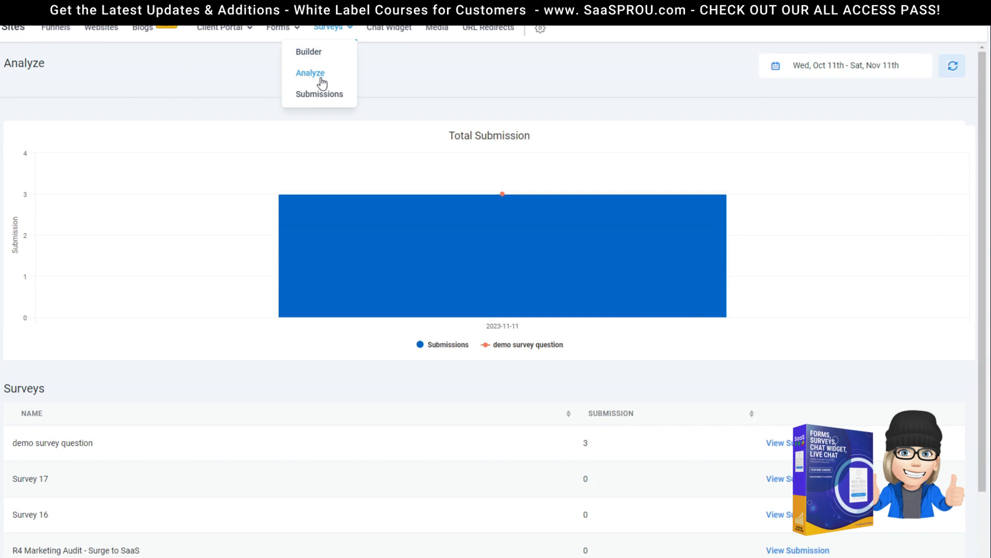
{"action": "scroll", "coordinate": [28, 411], "scroll_direction": "down", "scroll_amount": 1}
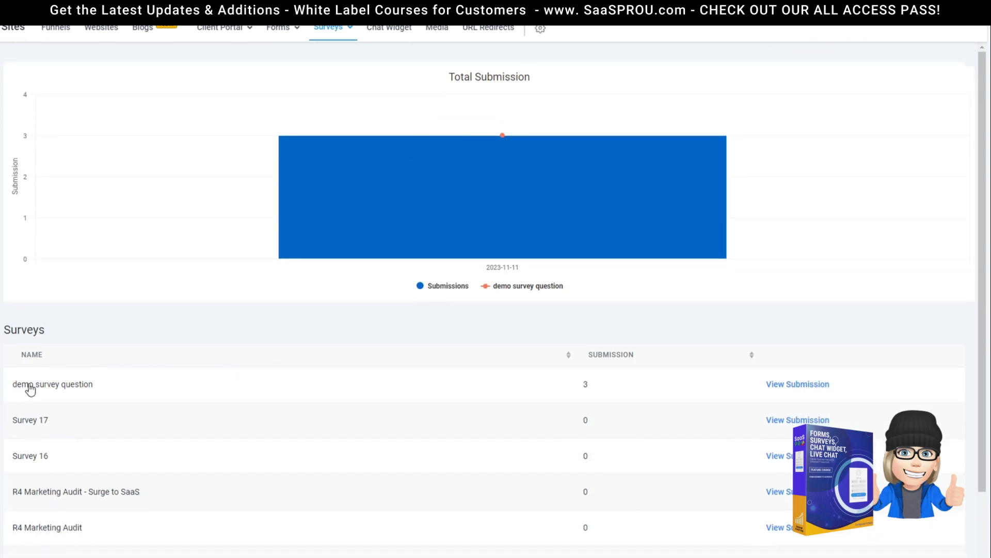
{"action": "left_click", "coordinate": [805, 385]}
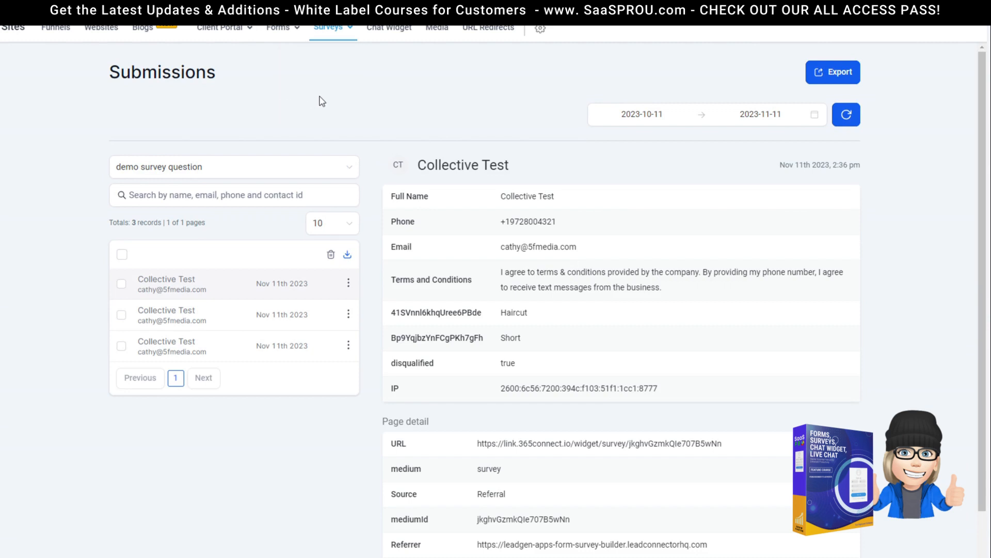
Step: Review each of the three submissions' answers and check the date-range calendar
{"action": "left_click", "coordinate": [178, 309]}
{"action": "scroll", "coordinate": [268, 243], "scroll_direction": "down", "scroll_amount": 1}
{"action": "left_click", "coordinate": [230, 226]}
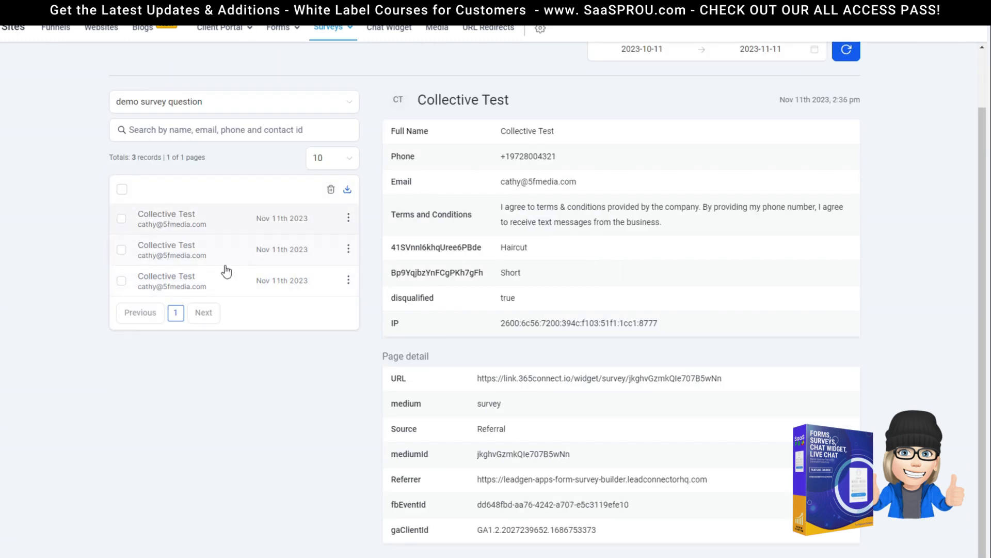
{"action": "left_click", "coordinate": [187, 257]}
{"action": "left_click", "coordinate": [195, 285]}
{"action": "scroll", "coordinate": [677, 244], "scroll_direction": "up", "scroll_amount": 1}
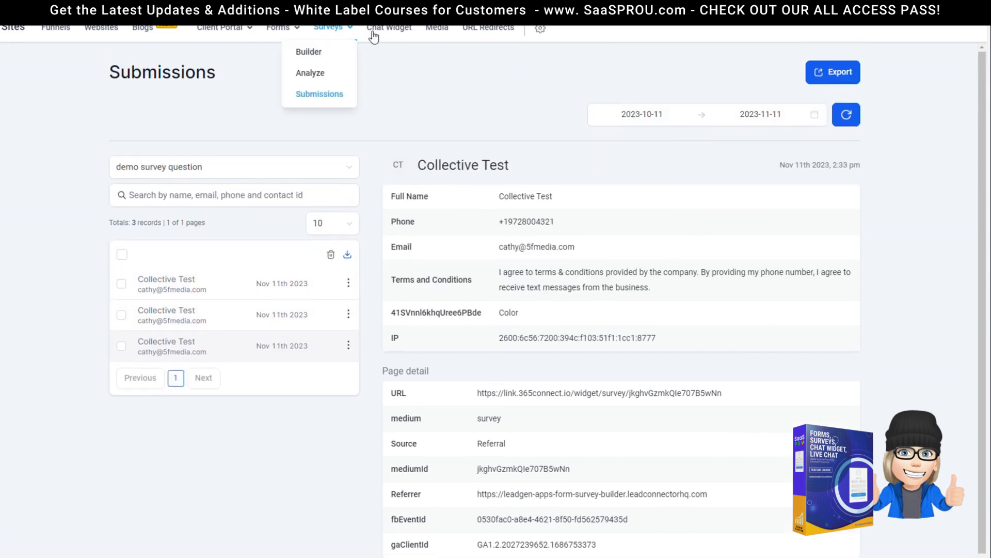
{"action": "left_click", "coordinate": [741, 115]}
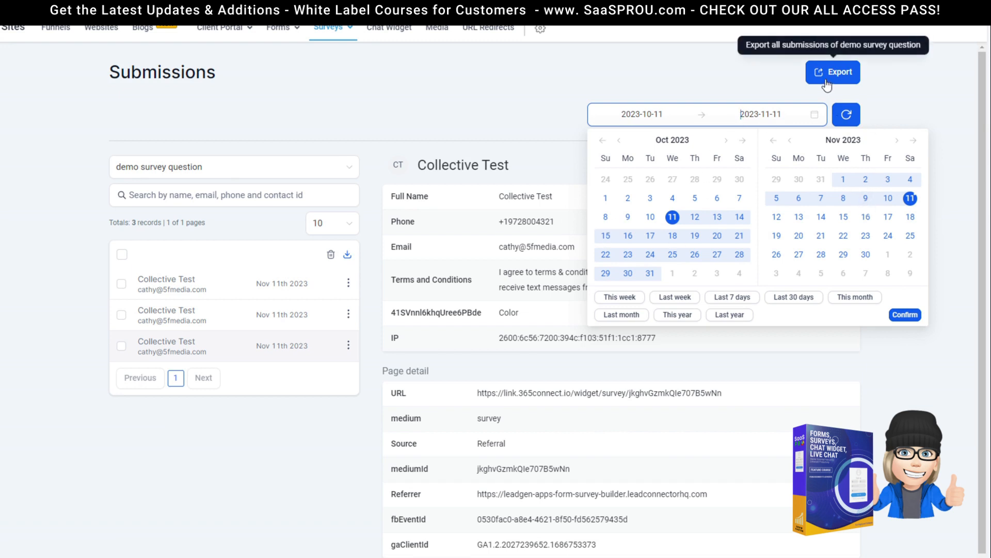
{"action": "left_click", "coordinate": [677, 94]}
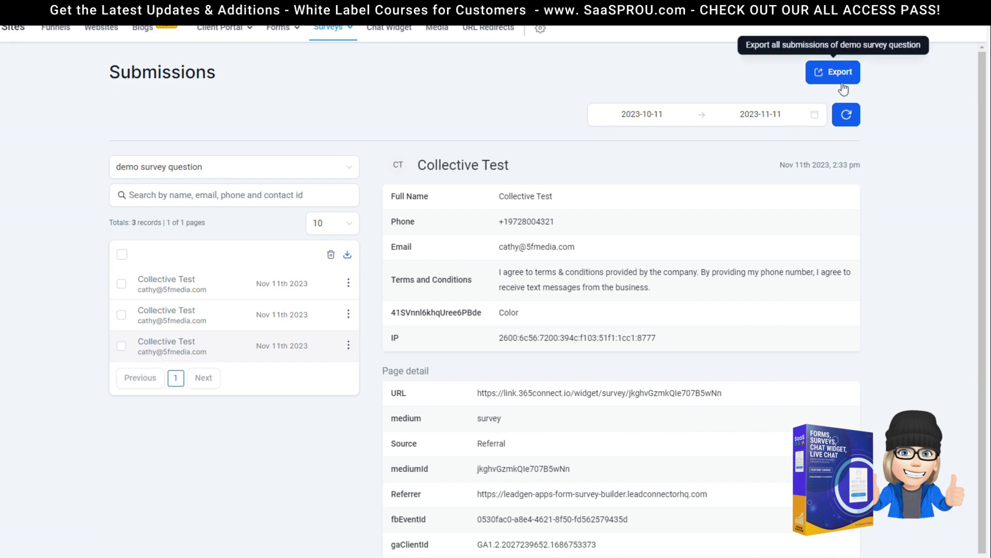
Step: Switch the Submissions list to All Survey via Surveys > Submissions
{"action": "scroll", "coordinate": [550, 460], "scroll_direction": "down", "scroll_amount": 1}
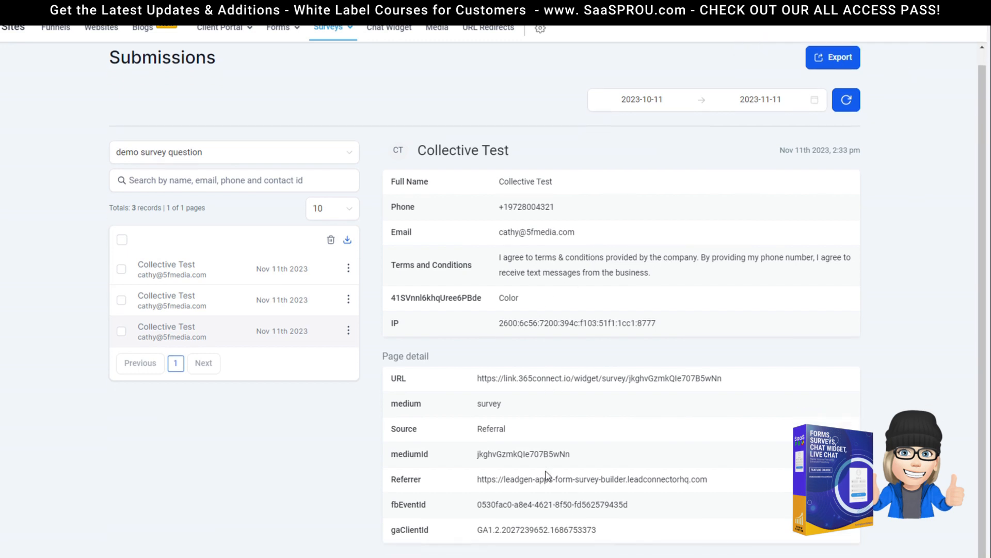
{"action": "scroll", "coordinate": [546, 465], "scroll_direction": "up", "scroll_amount": 1}
{"action": "mouse_move", "coordinate": [332, 33]}
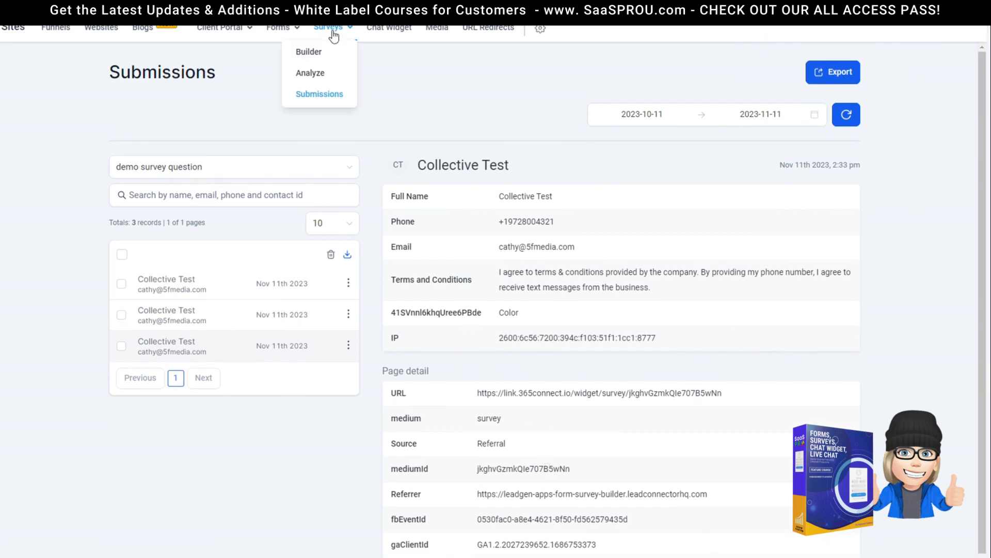
{"action": "left_click", "coordinate": [321, 93]}
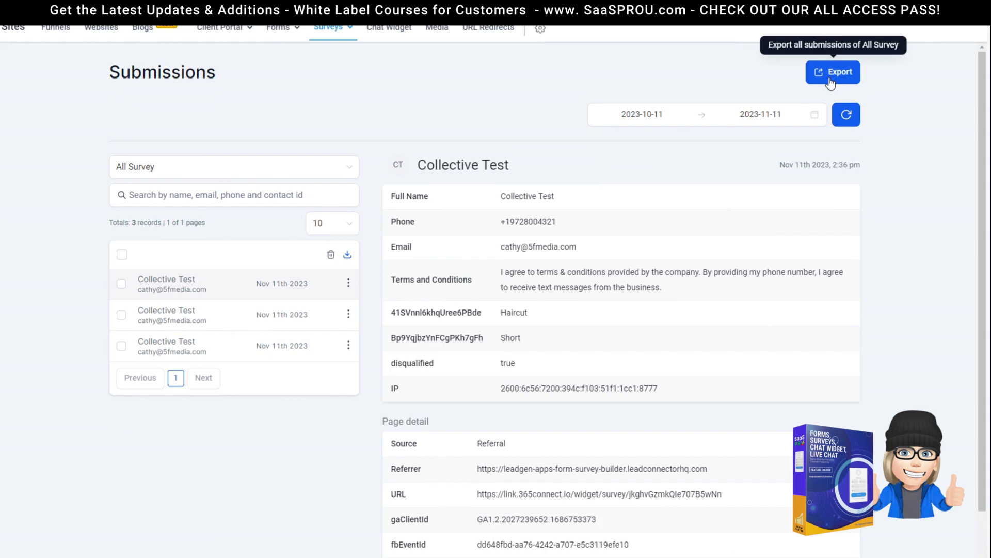
{"action": "mouse_move", "coordinate": [331, 30]}
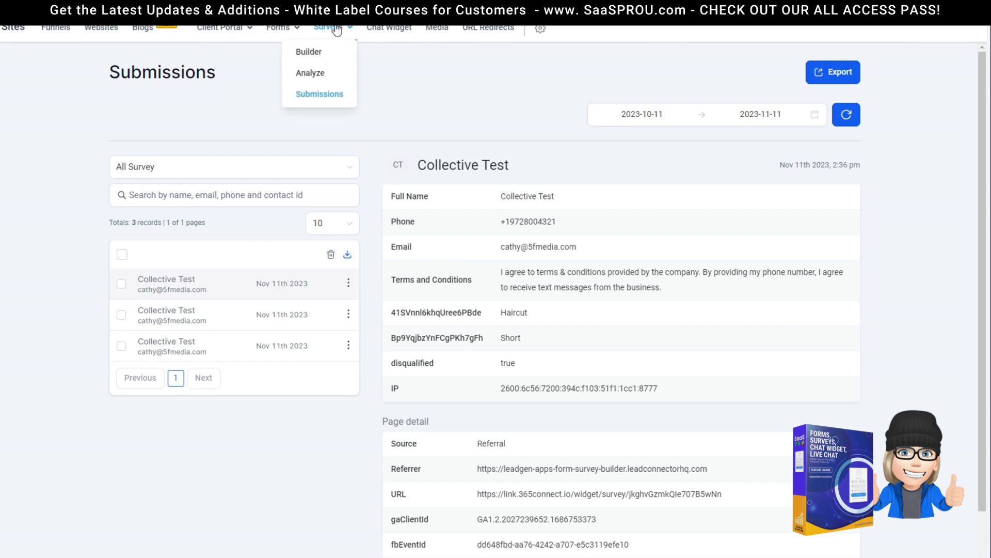
Step: Open demo survey question from the Builder, view its survey and form integration options, ending on Forms
{"action": "left_click", "coordinate": [322, 52]}
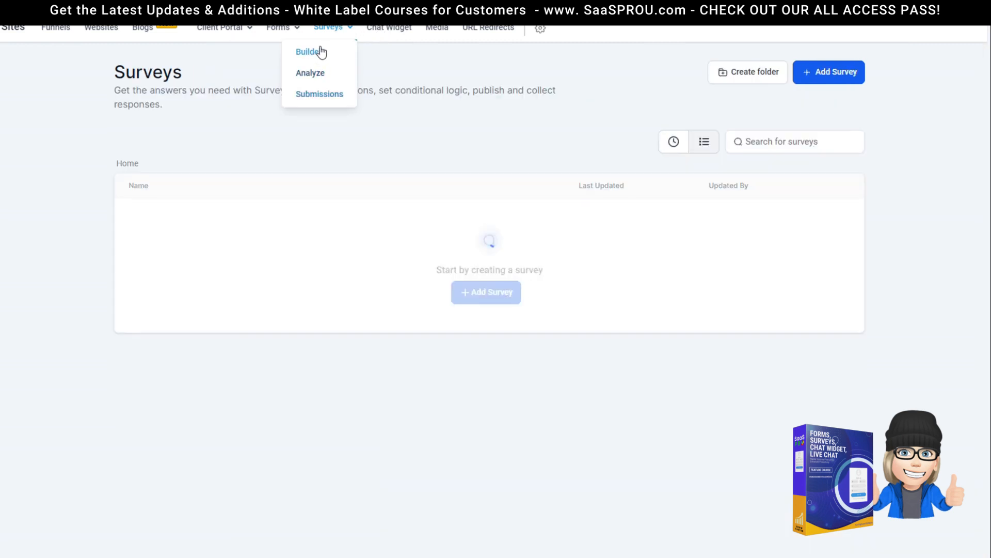
{"action": "mouse_move", "coordinate": [345, 44]}
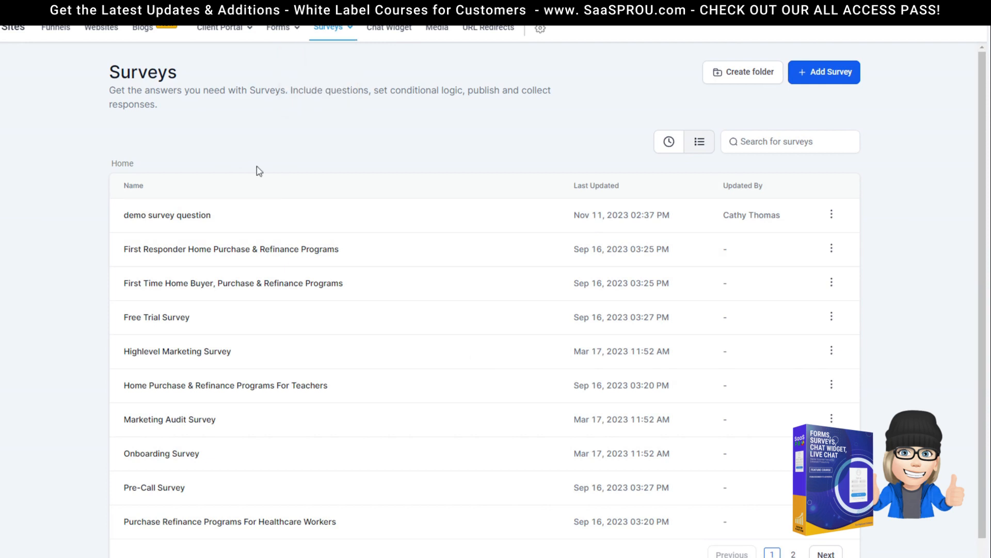
{"action": "left_click", "coordinate": [205, 226]}
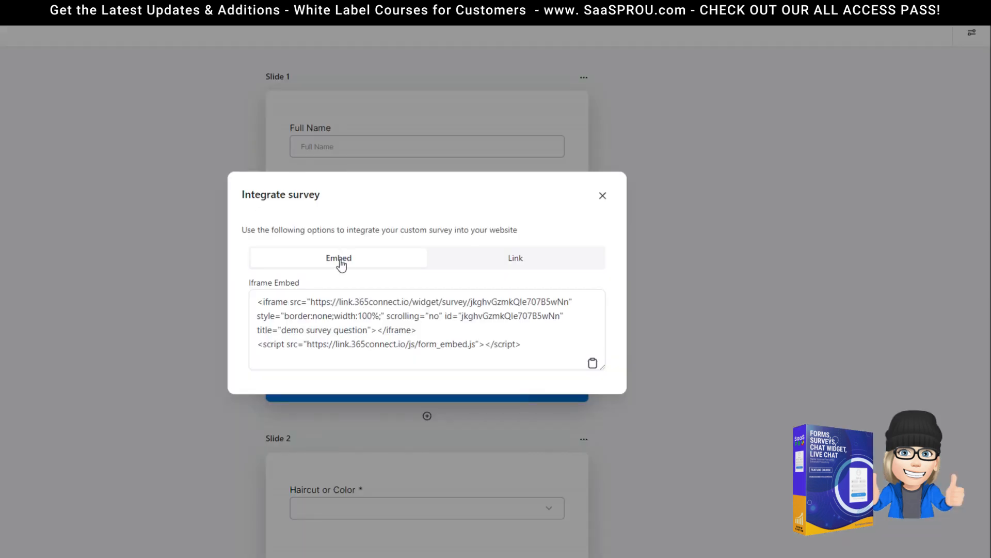
{"action": "left_click", "coordinate": [604, 199]}
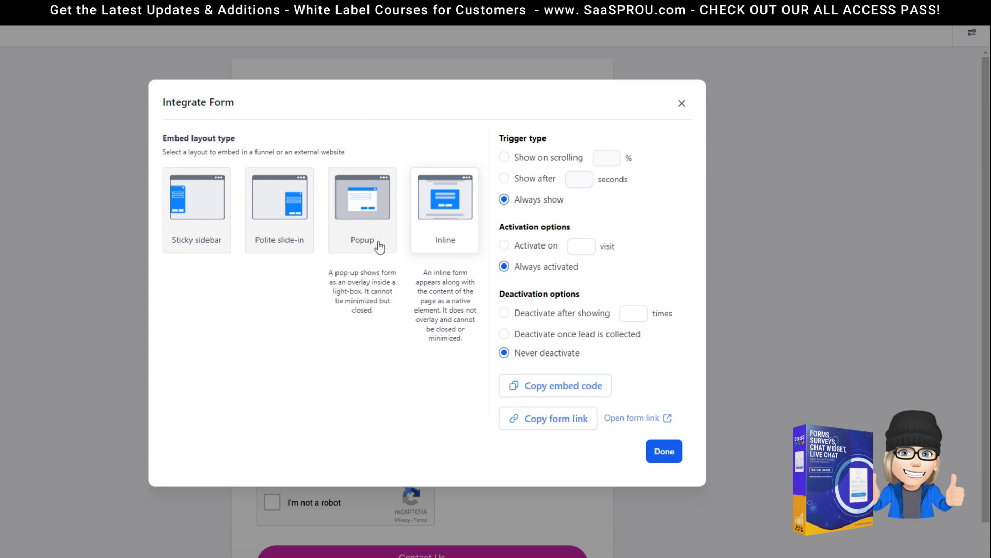
{"action": "left_click", "coordinate": [680, 106]}
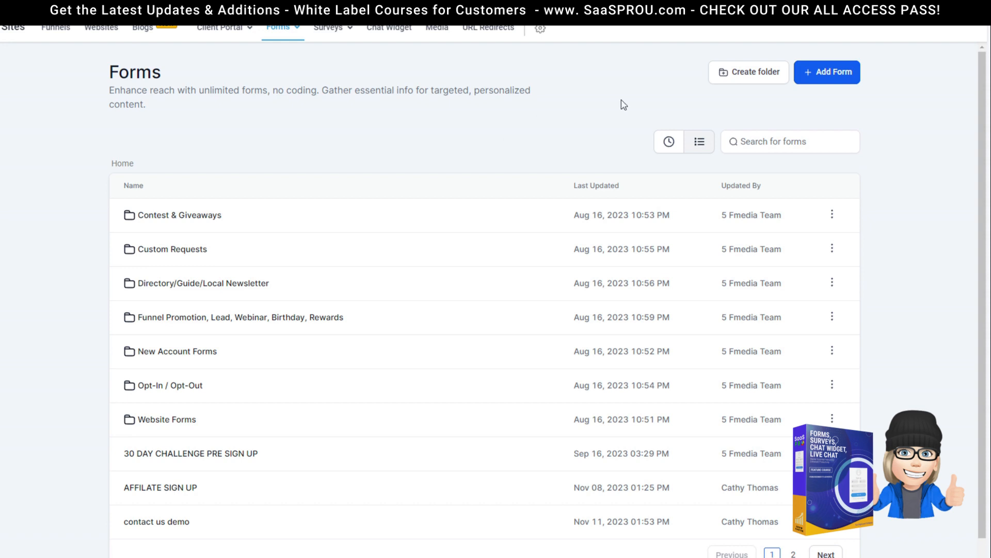
Step: On Chat Widget, toggle Enable Chat Bubble off and back on, keeping intro 'Hi there, have a question? Text us here.'
{"action": "left_click", "coordinate": [401, 40]}
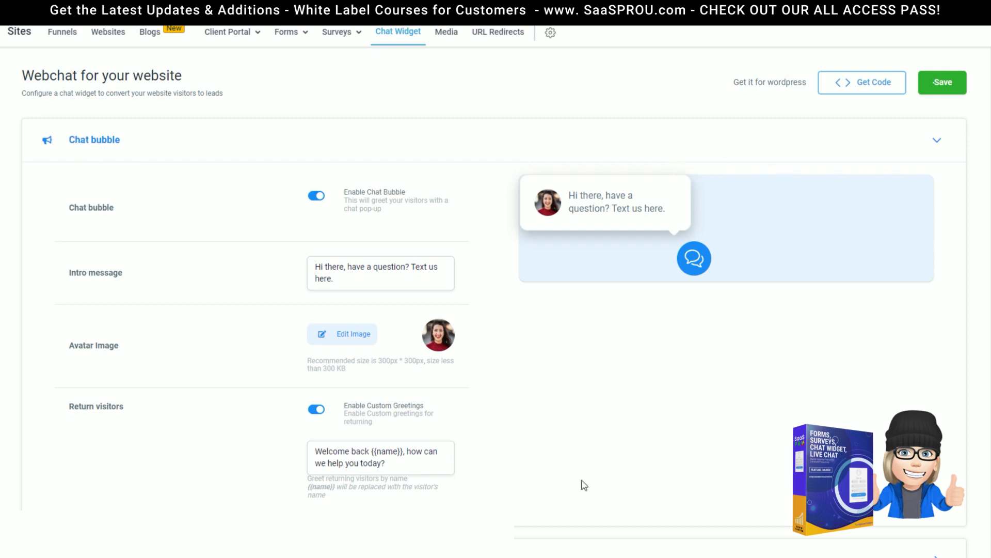
{"action": "left_click", "coordinate": [315, 196]}
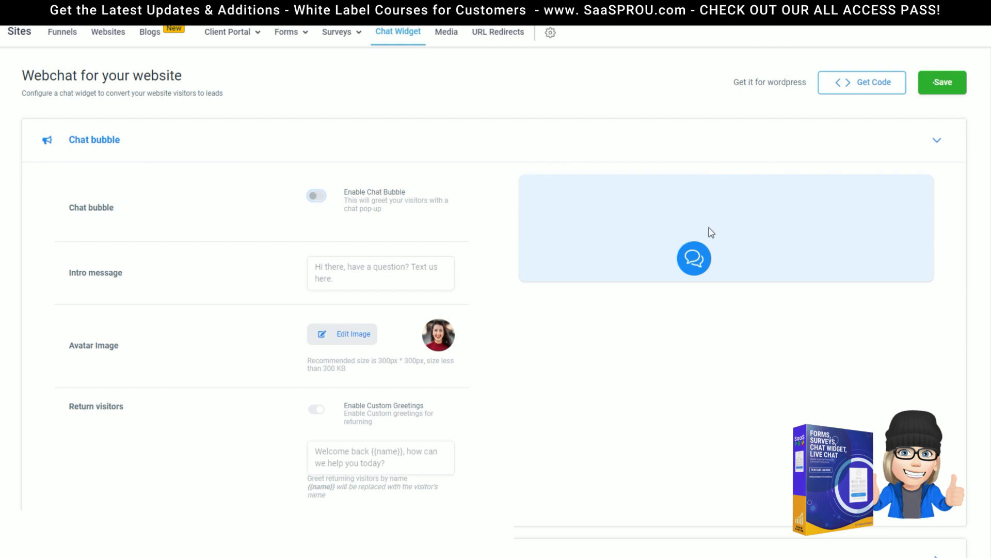
{"action": "left_click", "coordinate": [316, 196]}
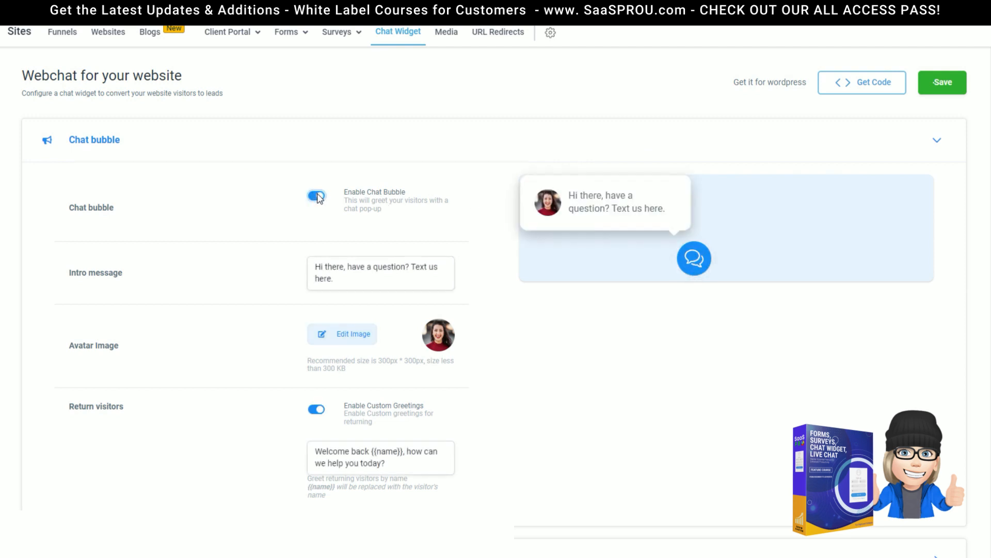
{"action": "left_click_drag", "start_coordinate": [341, 279], "coordinate": [296, 270]}
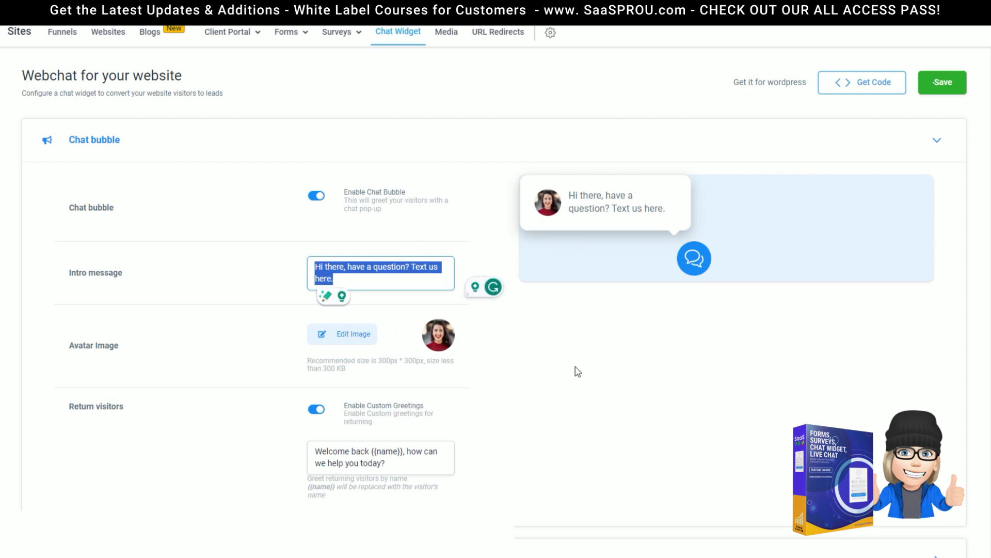
{"action": "scroll", "coordinate": [517, 379], "scroll_direction": "down", "scroll_amount": 3}
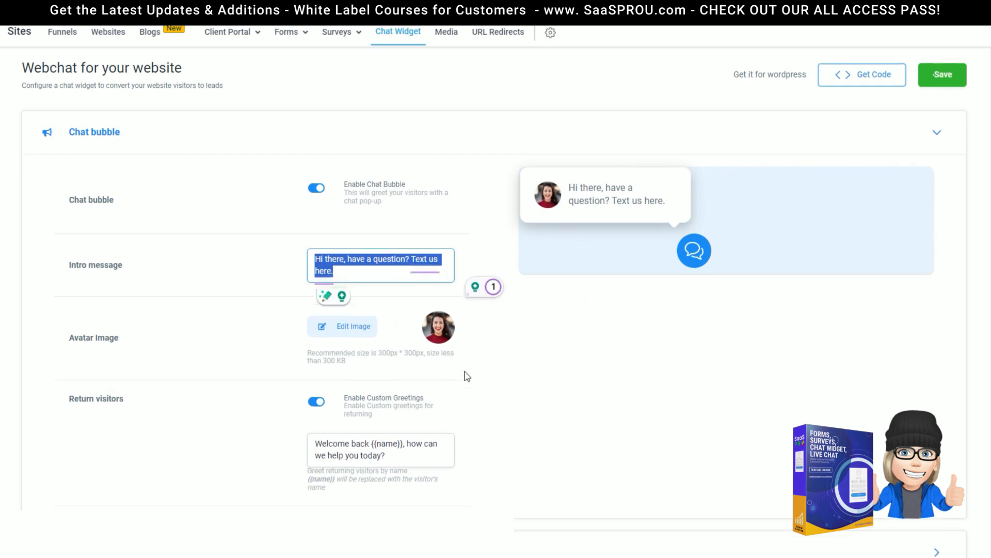
{"action": "scroll", "coordinate": [592, 259], "scroll_direction": "up", "scroll_amount": 2}
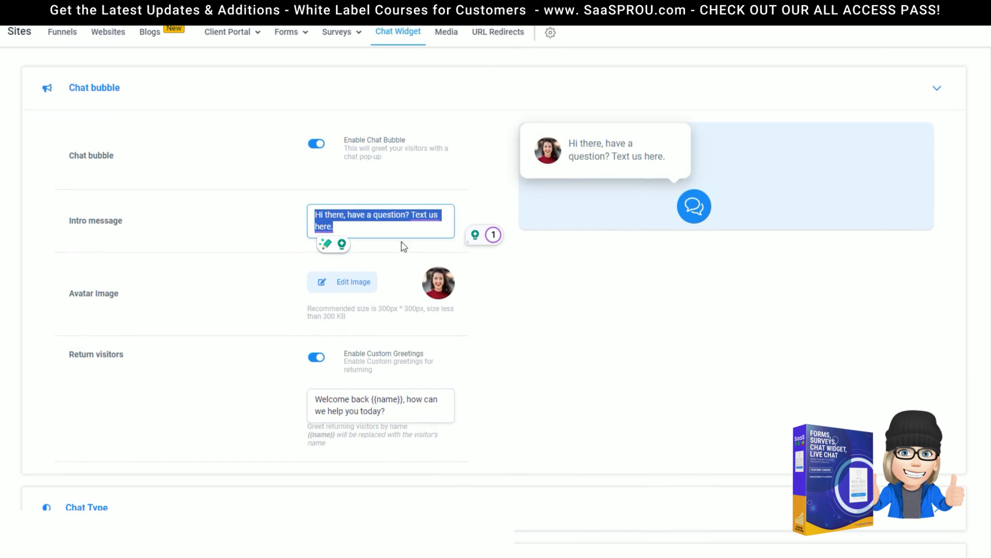
{"action": "scroll", "coordinate": [486, 318], "scroll_direction": "down", "scroll_amount": 1}
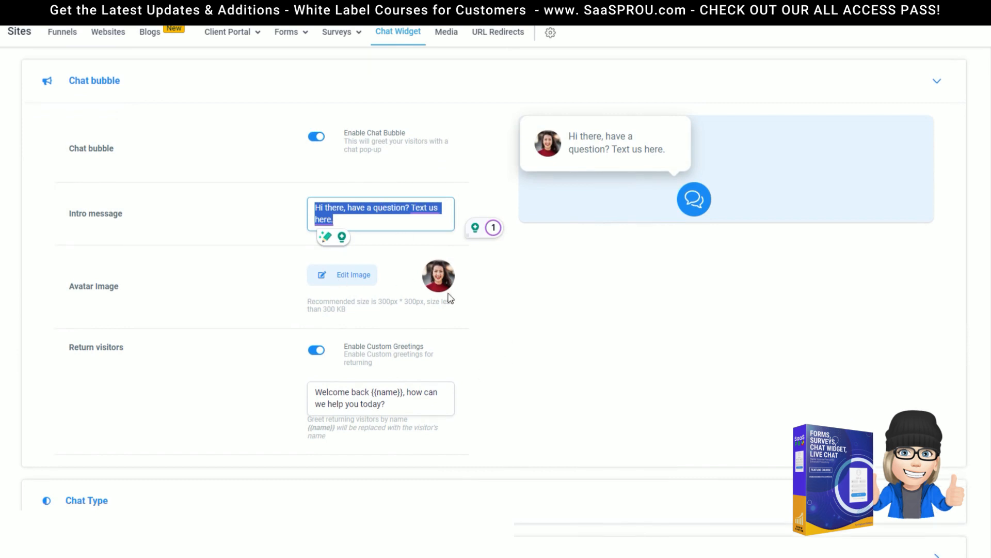
{"action": "left_click", "coordinate": [408, 308]}
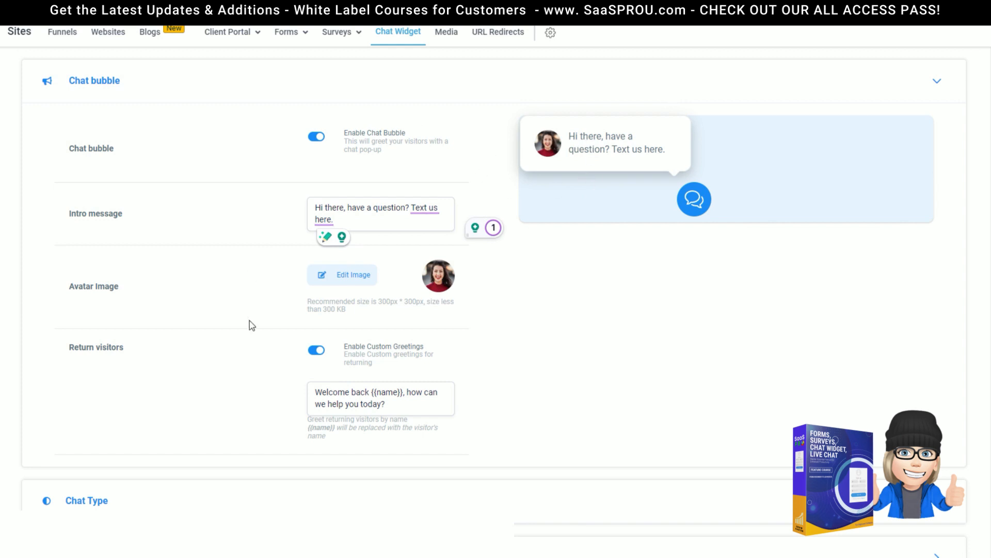
Step: Upload the photo of a person's back as the widget avatar and expand Chat Type
{"action": "left_click", "coordinate": [347, 276]}
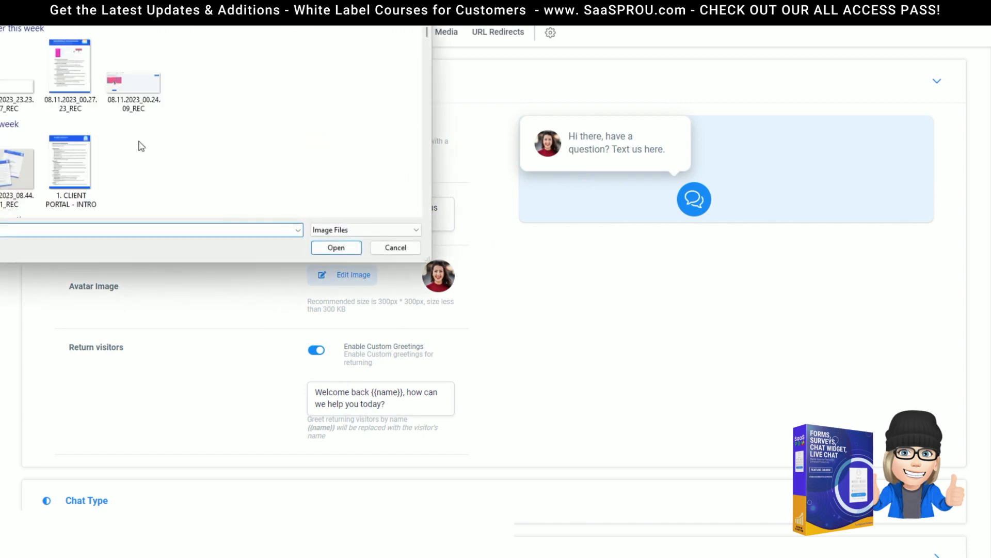
{"action": "left_click", "coordinate": [337, 248]}
{"action": "scroll", "coordinate": [594, 315], "scroll_direction": "down", "scroll_amount": 2}
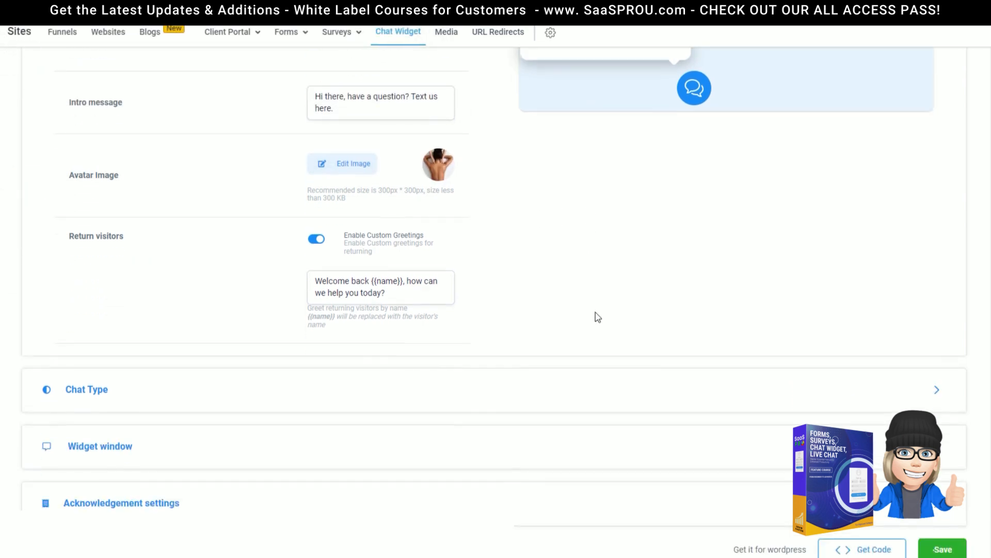
{"action": "scroll", "coordinate": [594, 309], "scroll_direction": "up", "scroll_amount": 4}
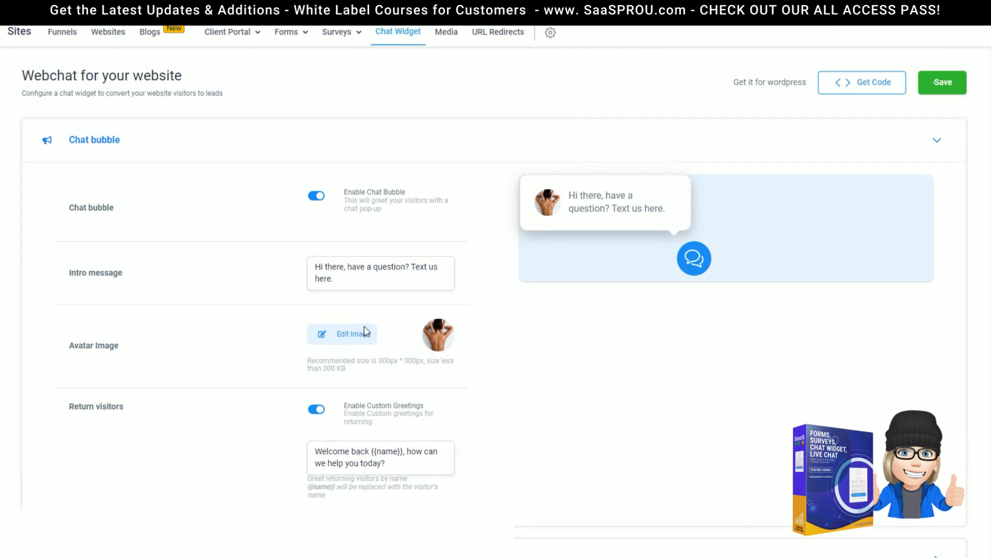
{"action": "scroll", "coordinate": [626, 208], "scroll_direction": "down", "scroll_amount": 3}
{"action": "scroll", "coordinate": [745, 188], "scroll_direction": "up", "scroll_amount": 3}
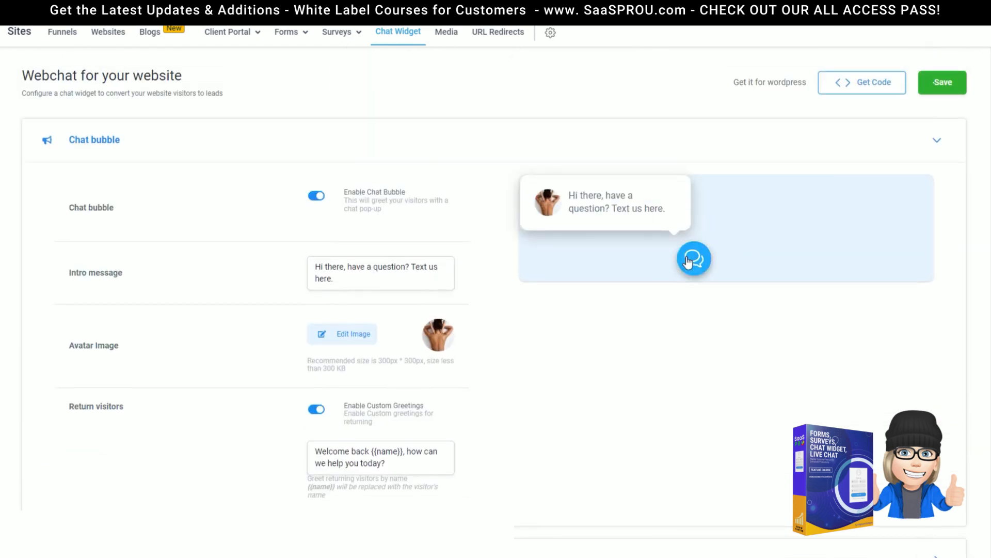
{"action": "scroll", "coordinate": [346, 383], "scroll_direction": "down", "scroll_amount": 3}
{"action": "left_click", "coordinate": [346, 383]}
{"action": "scroll", "coordinate": [268, 179], "scroll_direction": "down", "scroll_amount": 2}
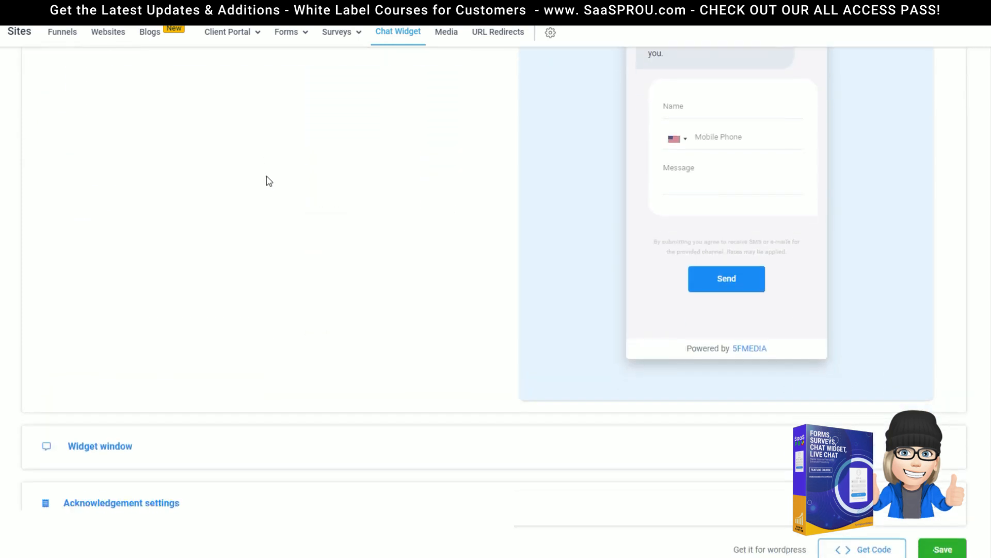
Step: Expand Widget window, toggle the E-mail field off and back on, and review the Send and legal text
{"action": "left_click", "coordinate": [92, 447]}
{"action": "scroll", "coordinate": [515, 261], "scroll_direction": "up", "scroll_amount": 5}
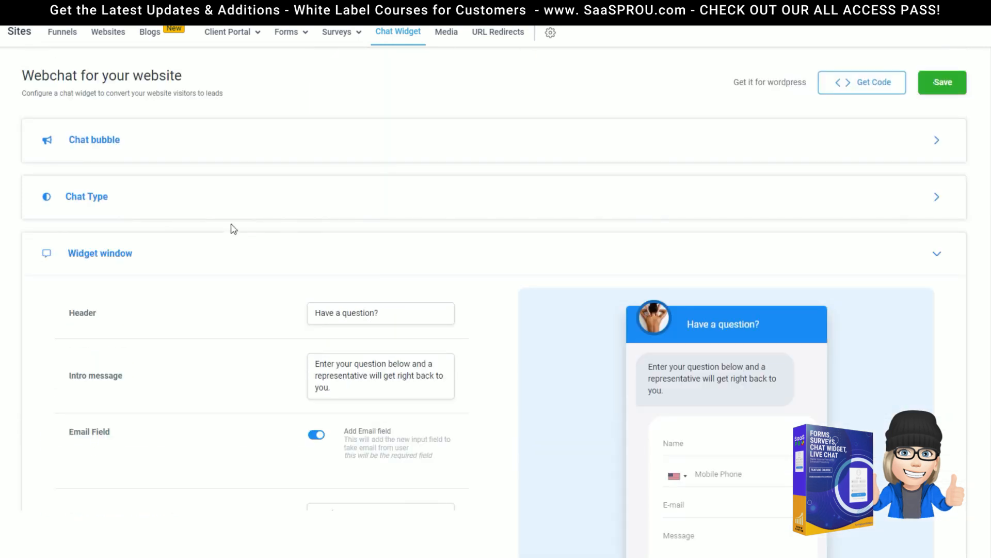
{"action": "scroll", "coordinate": [133, 258], "scroll_direction": "down", "scroll_amount": 1}
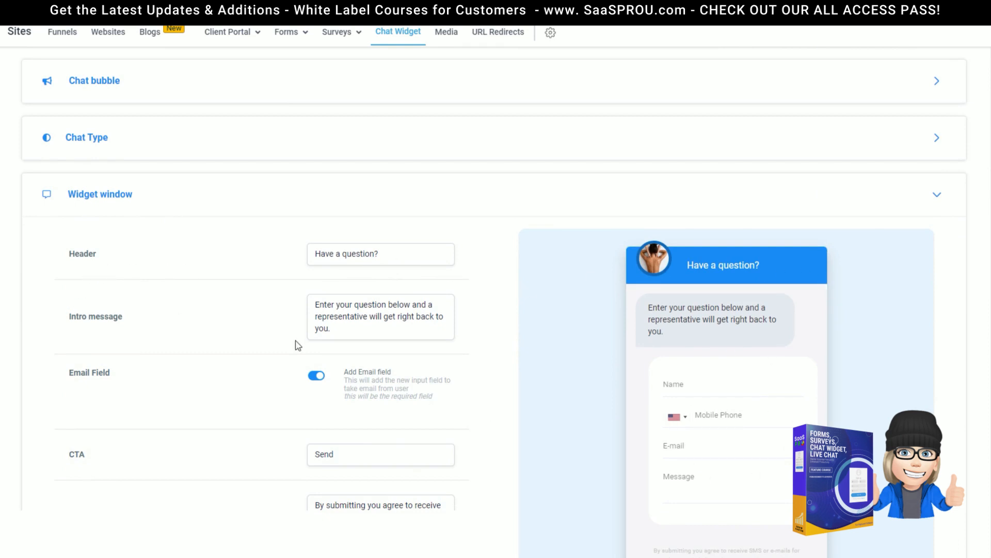
{"action": "scroll", "coordinate": [287, 411], "scroll_direction": "down", "scroll_amount": 1}
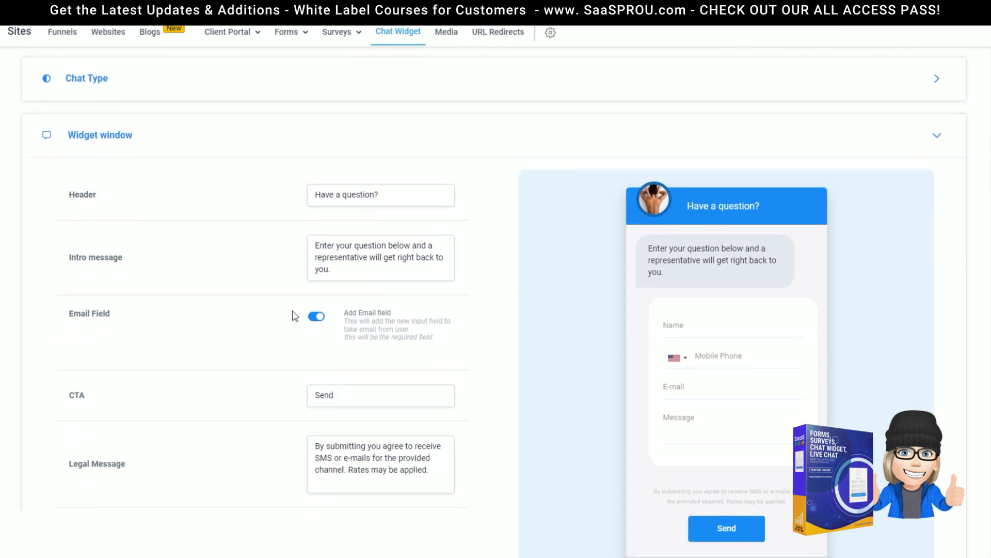
{"action": "left_click", "coordinate": [316, 317]}
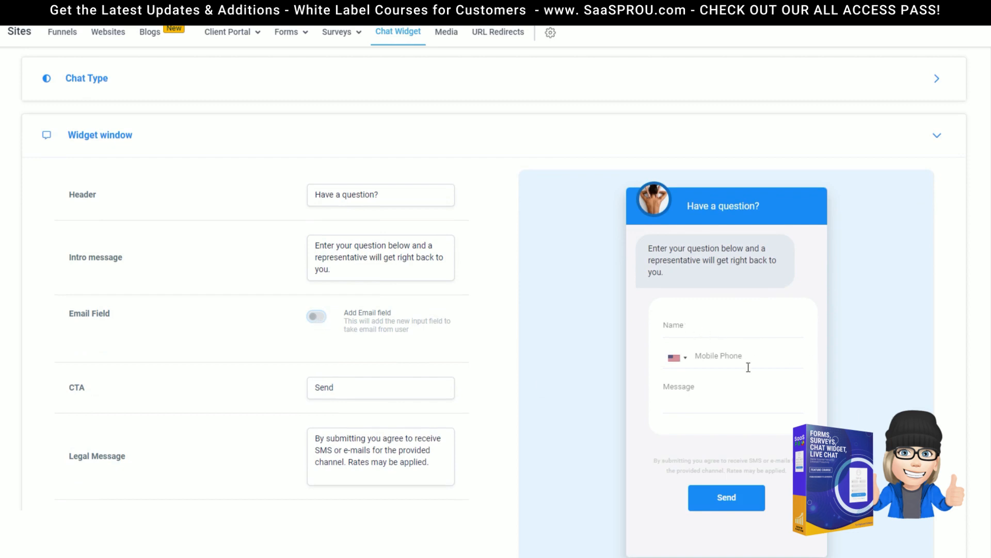
{"action": "left_click", "coordinate": [316, 317]}
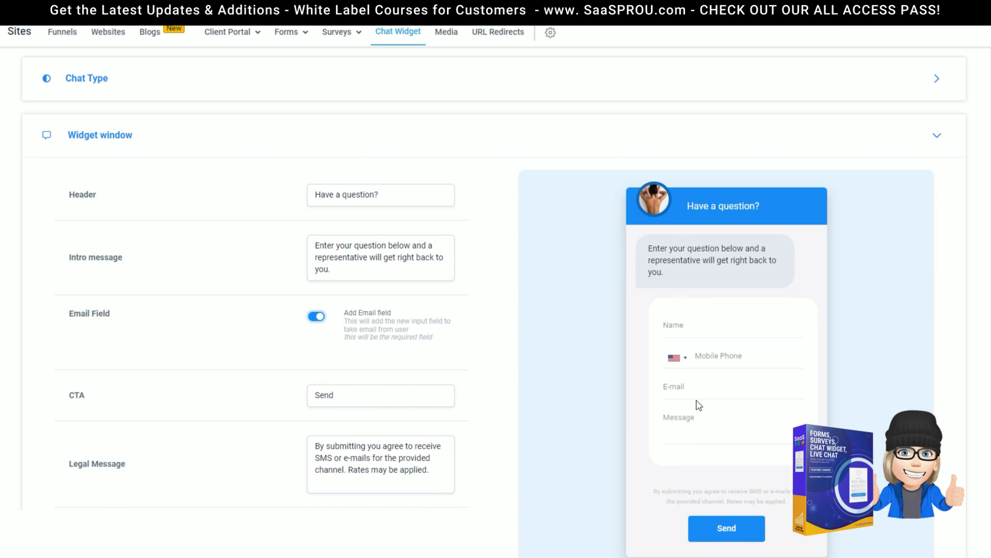
{"action": "scroll", "coordinate": [365, 387], "scroll_direction": "down", "scroll_amount": 2}
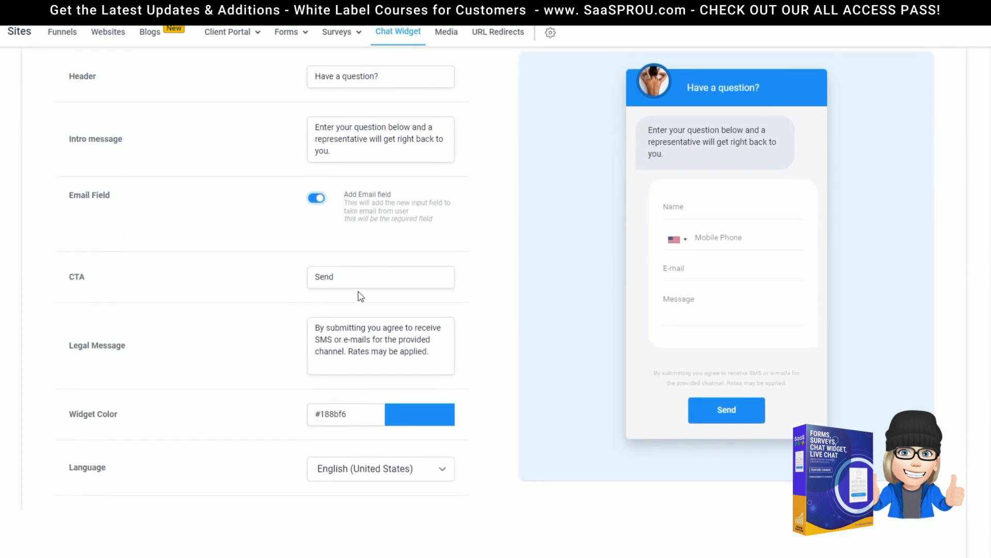
{"action": "left_click_drag", "start_coordinate": [367, 279], "coordinate": [288, 276]}
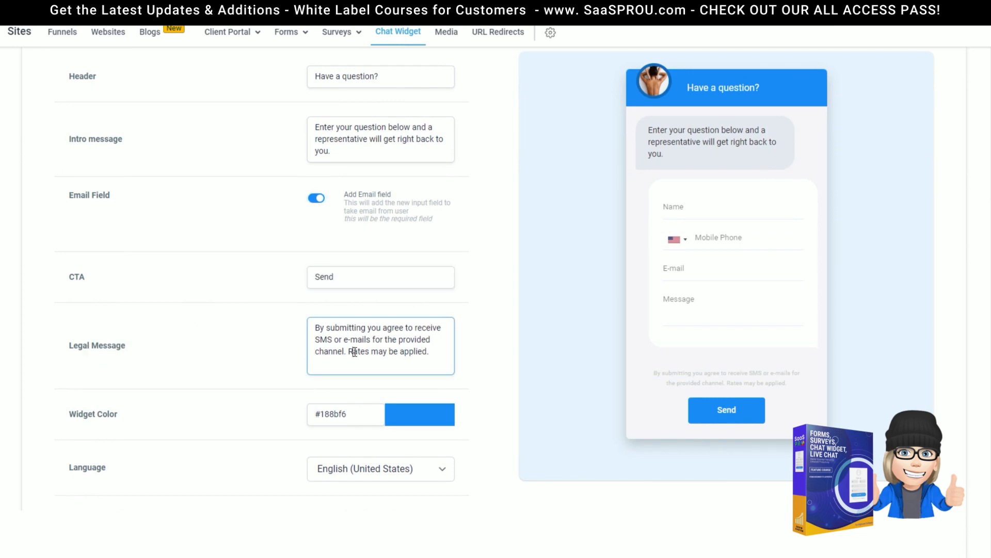
{"action": "left_click_drag", "start_coordinate": [354, 351], "coordinate": [298, 329]}
{"action": "scroll", "coordinate": [413, 314], "scroll_direction": "down", "scroll_amount": 2}
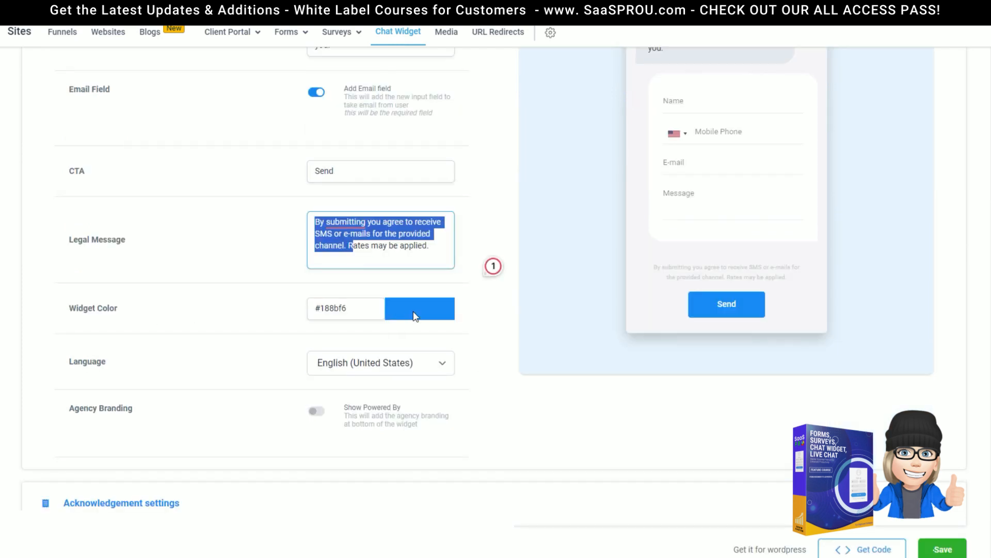
Step: Change the Widget Color from blue to magenta #CD28C0
{"action": "left_click", "coordinate": [410, 313]}
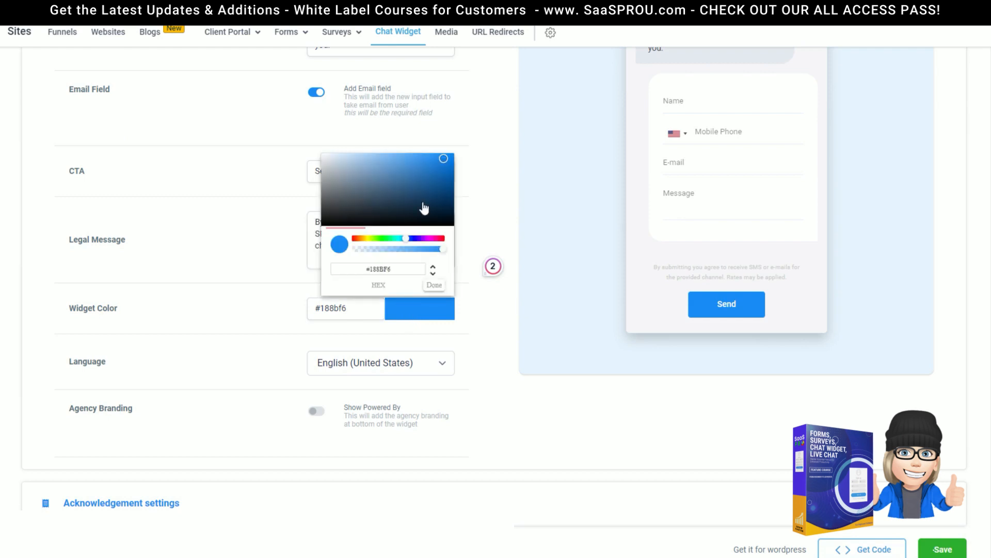
{"action": "left_click_drag", "start_coordinate": [410, 239], "coordinate": [431, 240]}
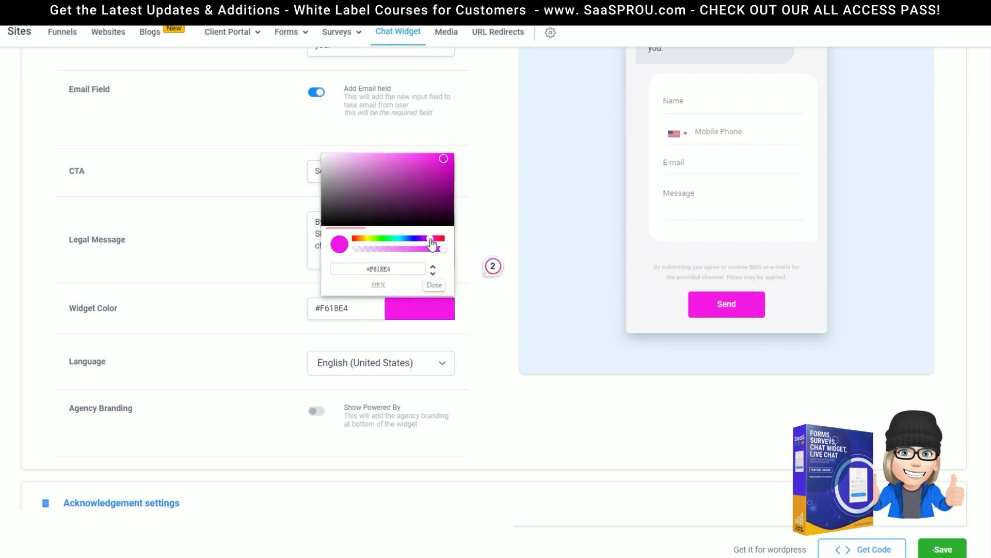
{"action": "left_click", "coordinate": [430, 170]}
{"action": "left_click", "coordinate": [316, 309]}
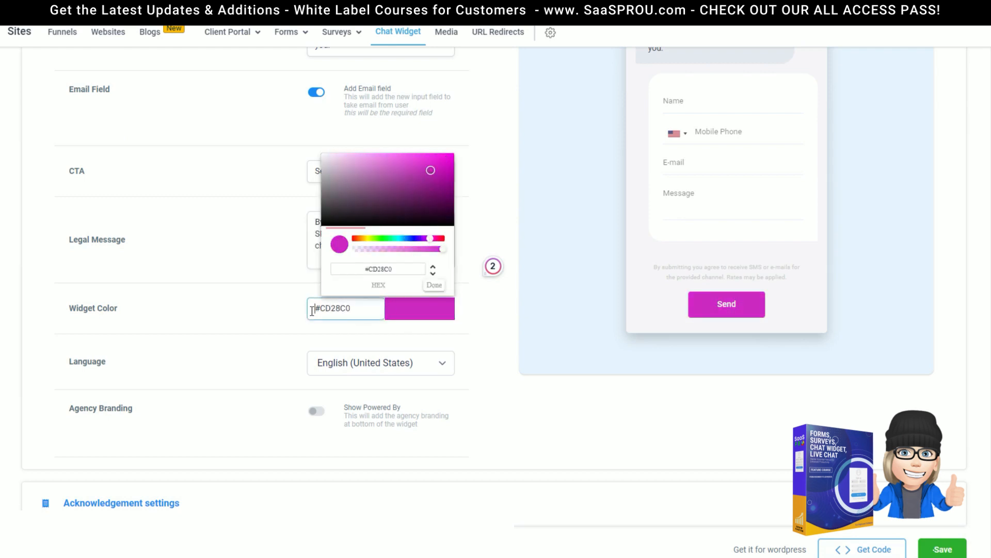
{"action": "scroll", "coordinate": [139, 55], "scroll_direction": "up", "scroll_amount": 5}
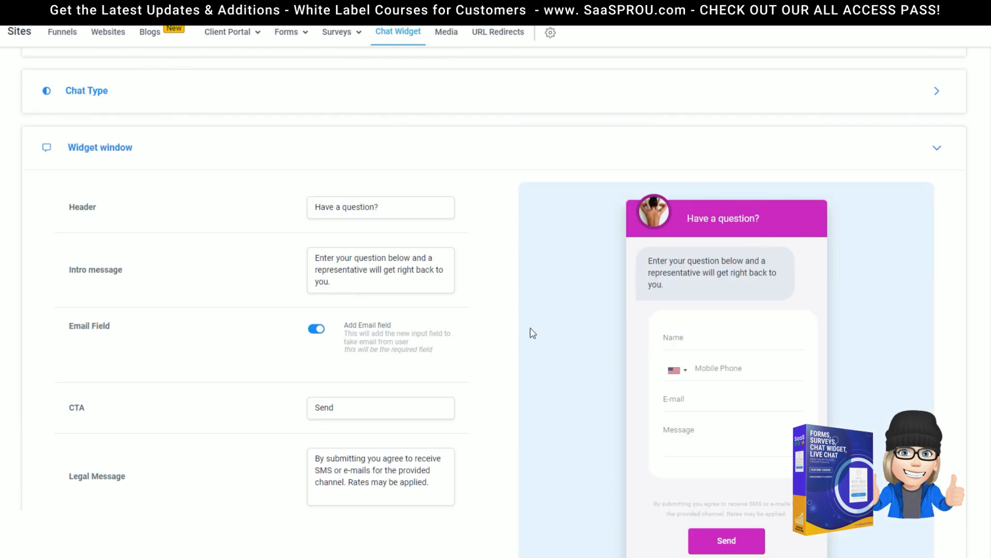
{"action": "scroll", "coordinate": [559, 407], "scroll_direction": "down", "scroll_amount": 5}
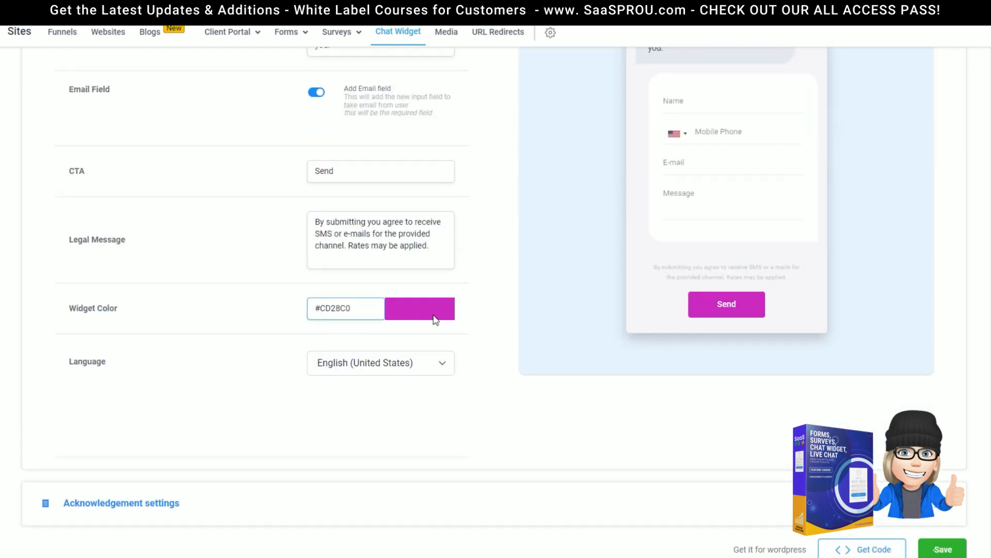
Step: Keep English (United States) as the widget language and save the chat widget settings
{"action": "left_click", "coordinate": [346, 373]}
{"action": "left_click", "coordinate": [361, 405]}
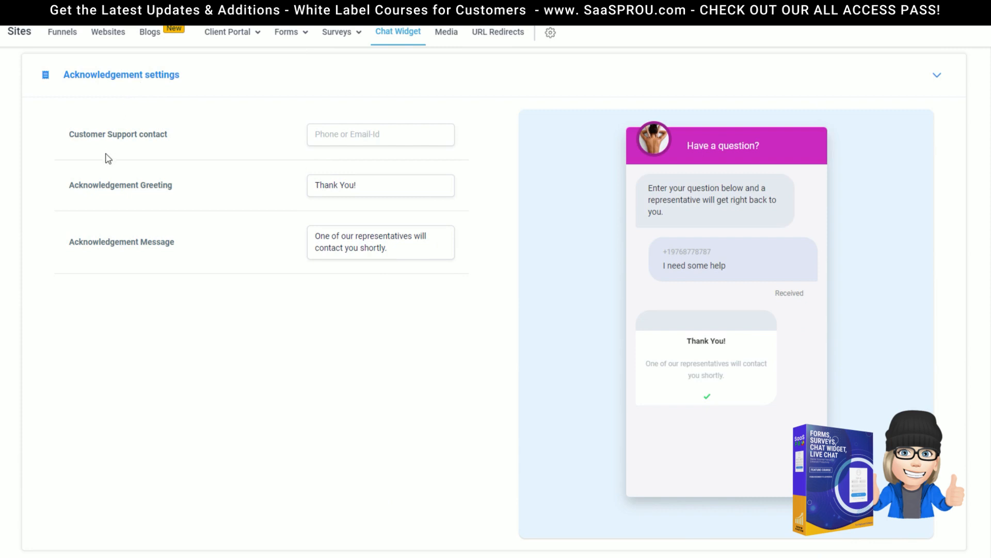
{"action": "scroll", "coordinate": [105, 160], "scroll_direction": "up", "scroll_amount": 2}
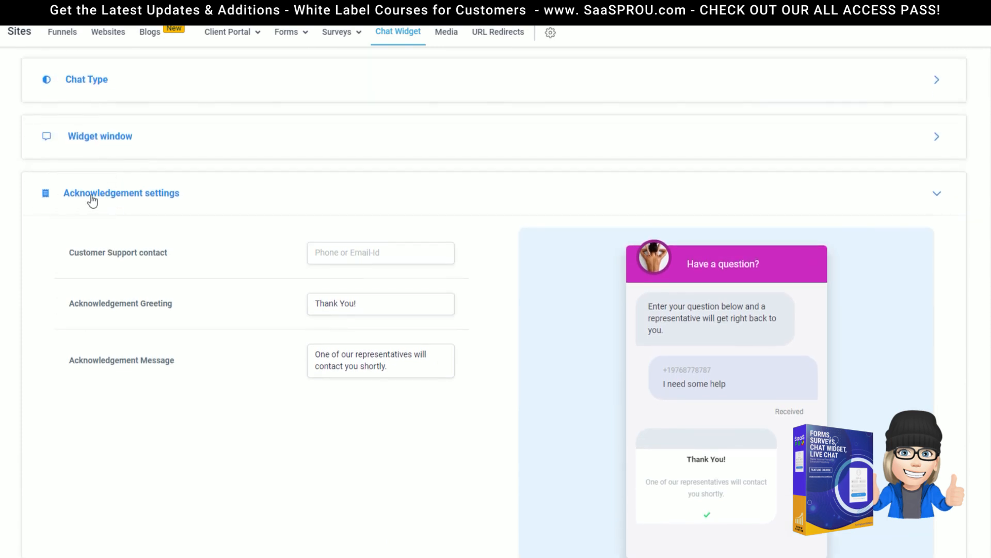
{"action": "left_click", "coordinate": [332, 260]}
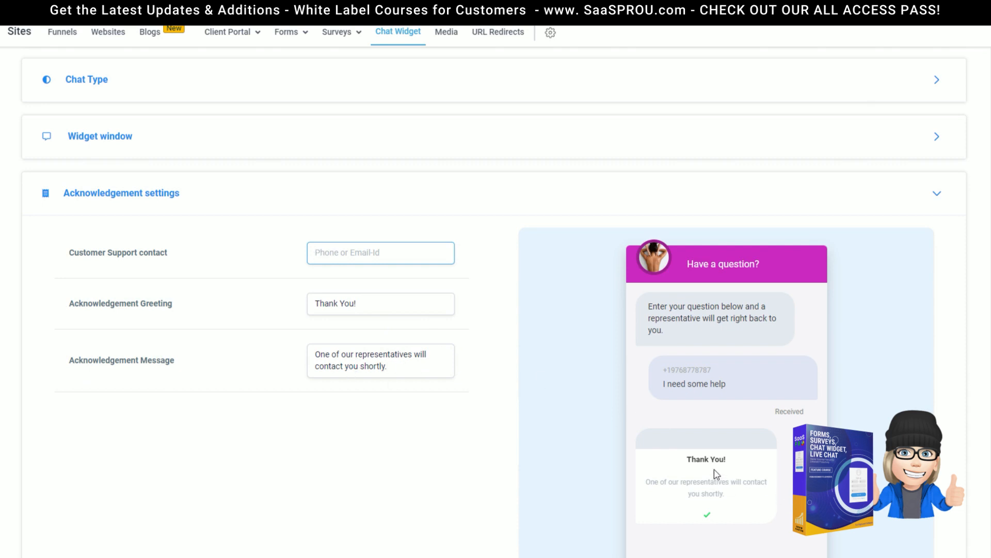
{"action": "scroll", "coordinate": [719, 473], "scroll_direction": "down", "scroll_amount": 3}
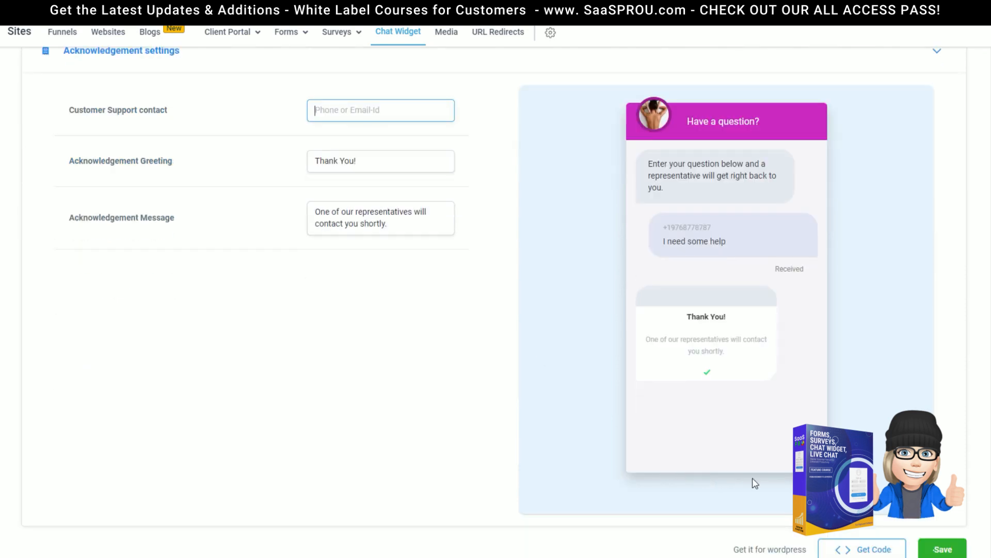
{"action": "left_click", "coordinate": [935, 550]}
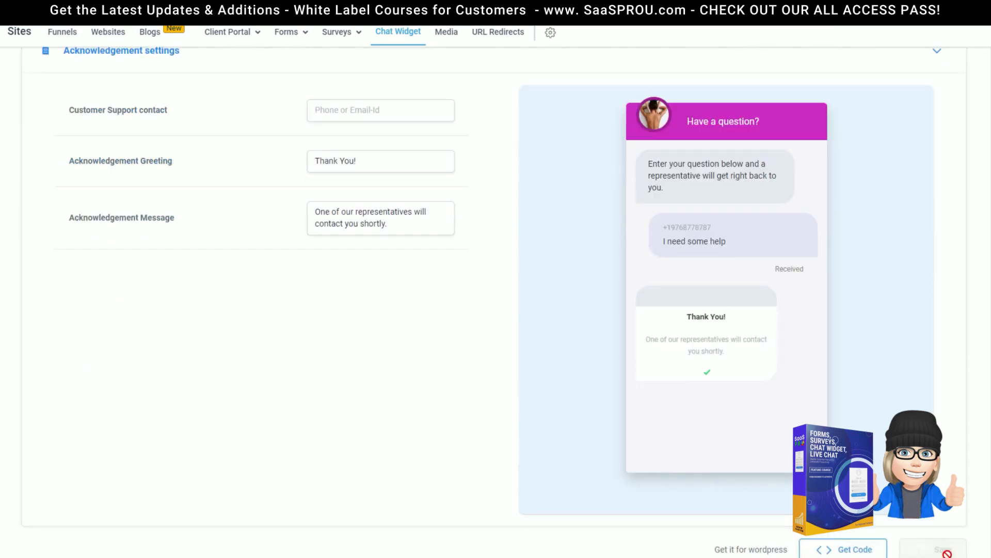
{"action": "left_click", "coordinate": [825, 551]}
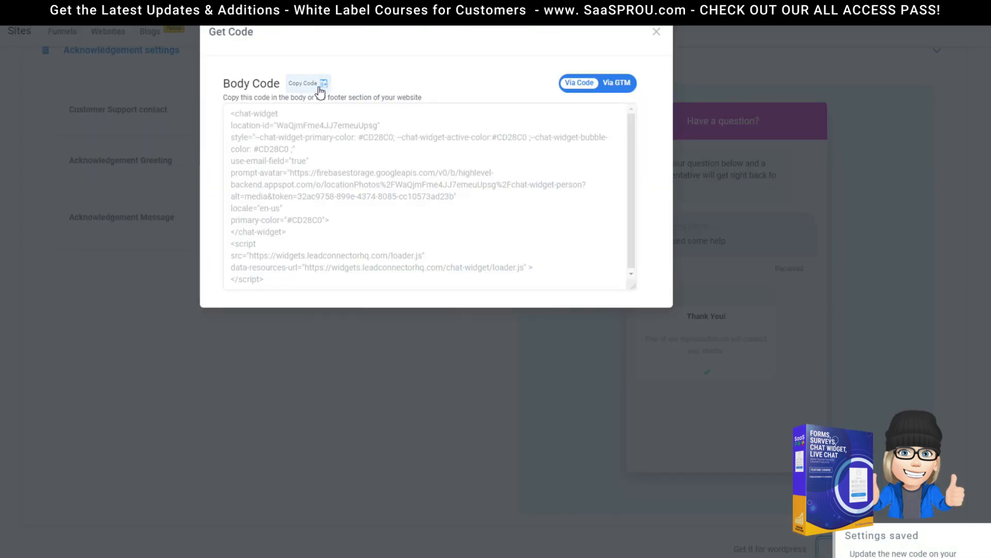
{"action": "left_click", "coordinate": [657, 34]}
{"action": "scroll", "coordinate": [924, 374], "scroll_direction": "up", "scroll_amount": 5}
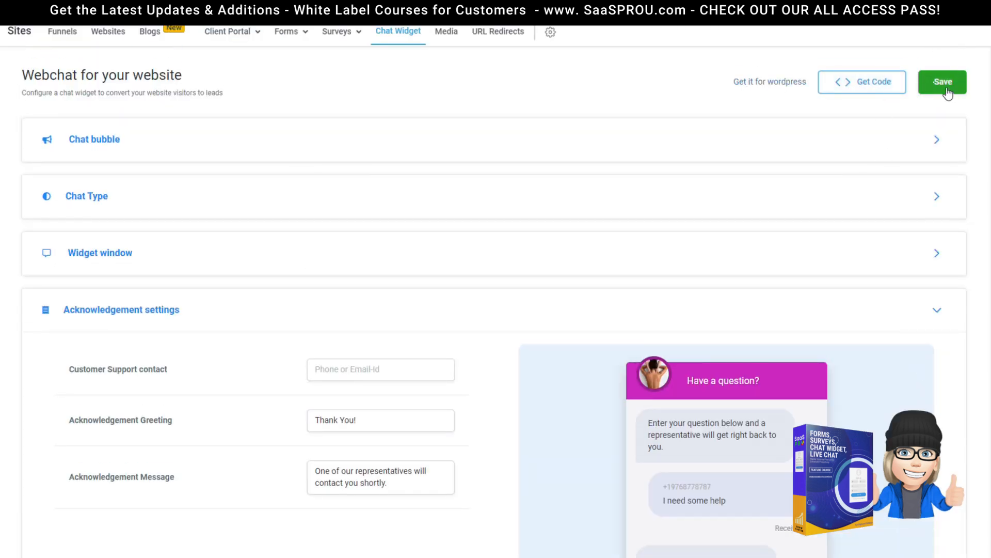
Step: Open the LeadConnector plugin page on WordPress.org Plugins and scroll through it
{"action": "left_click", "coordinate": [767, 84]}
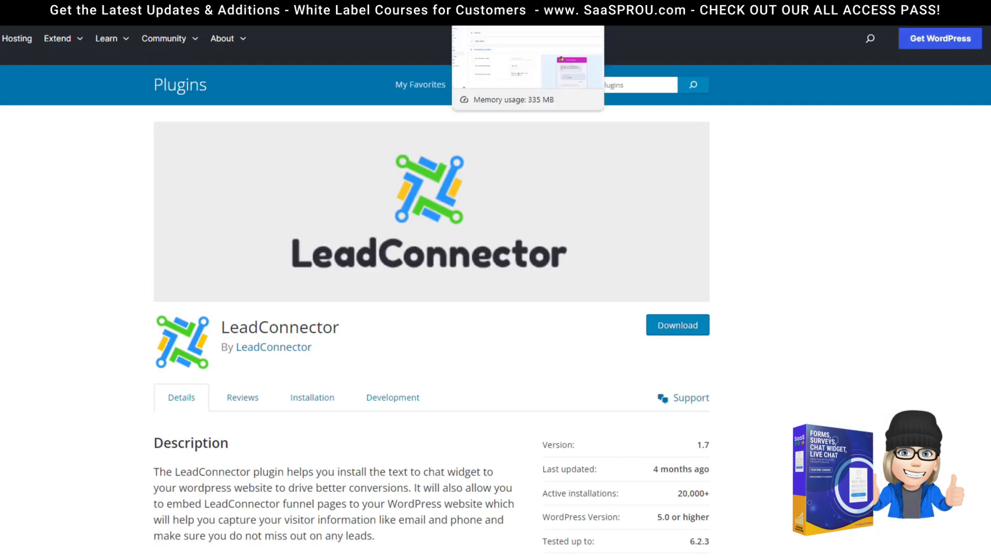
{"action": "scroll", "coordinate": [506, 381], "scroll_direction": "down", "scroll_amount": 6}
{"action": "scroll", "coordinate": [507, 380], "scroll_direction": "down", "scroll_amount": 5}
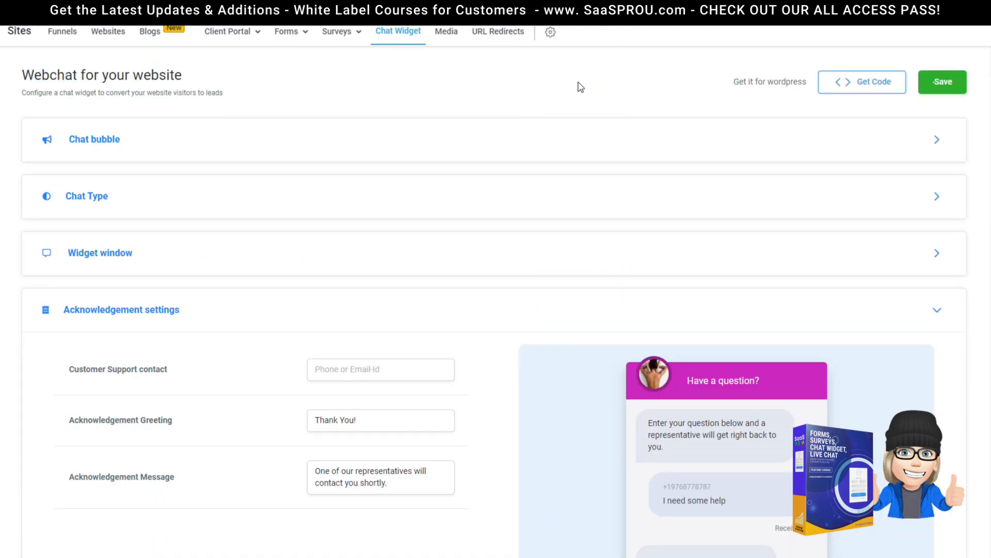
Step: Under Chat Type, select Live chat instead of SMS or Email Chat
{"action": "left_click", "coordinate": [87, 200]}
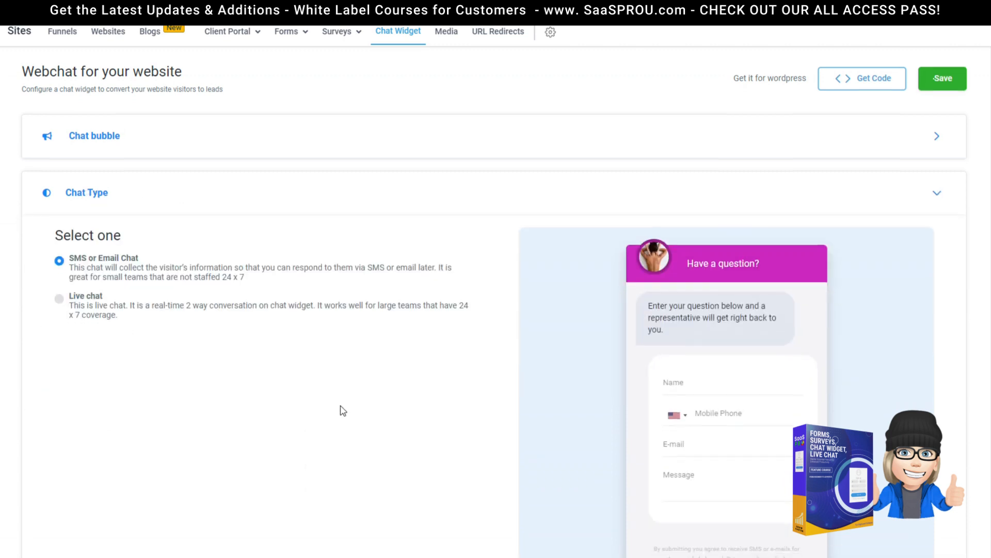
{"action": "scroll", "coordinate": [340, 410], "scroll_direction": "down", "scroll_amount": 3}
{"action": "scroll", "coordinate": [332, 403], "scroll_direction": "up", "scroll_amount": 3}
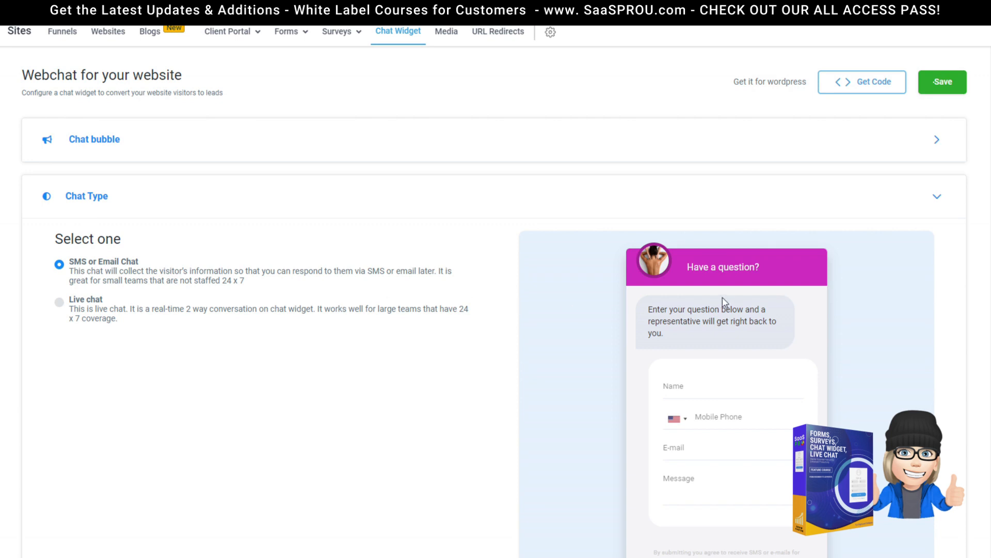
{"action": "scroll", "coordinate": [52, 329], "scroll_direction": "down", "scroll_amount": 2}
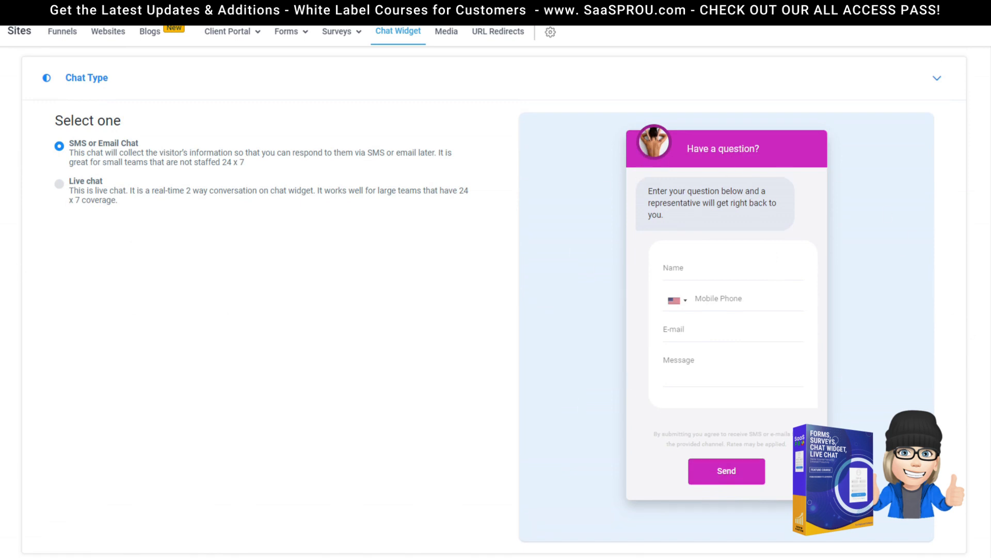
{"action": "left_click", "coordinate": [60, 185]}
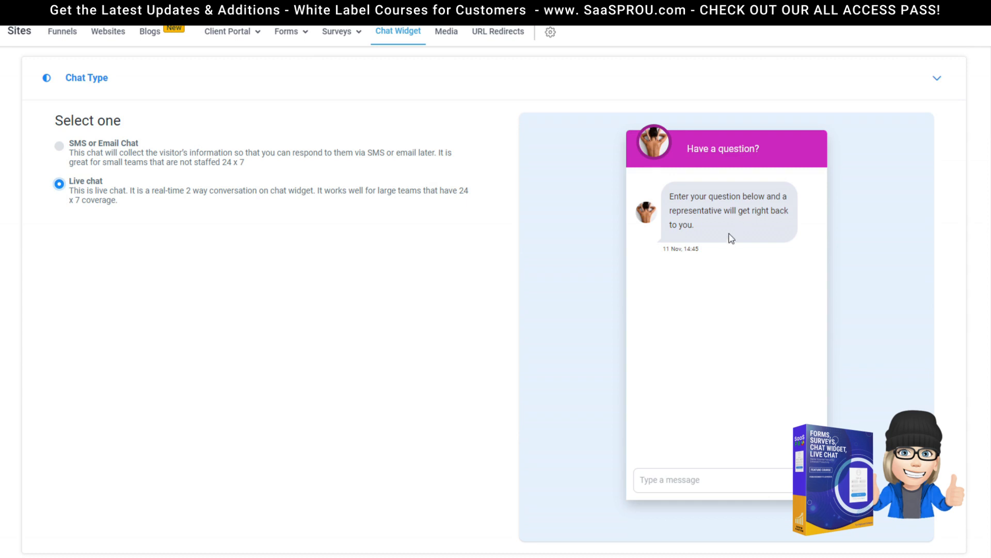
{"action": "scroll", "coordinate": [711, 443], "scroll_direction": "down", "scroll_amount": 3}
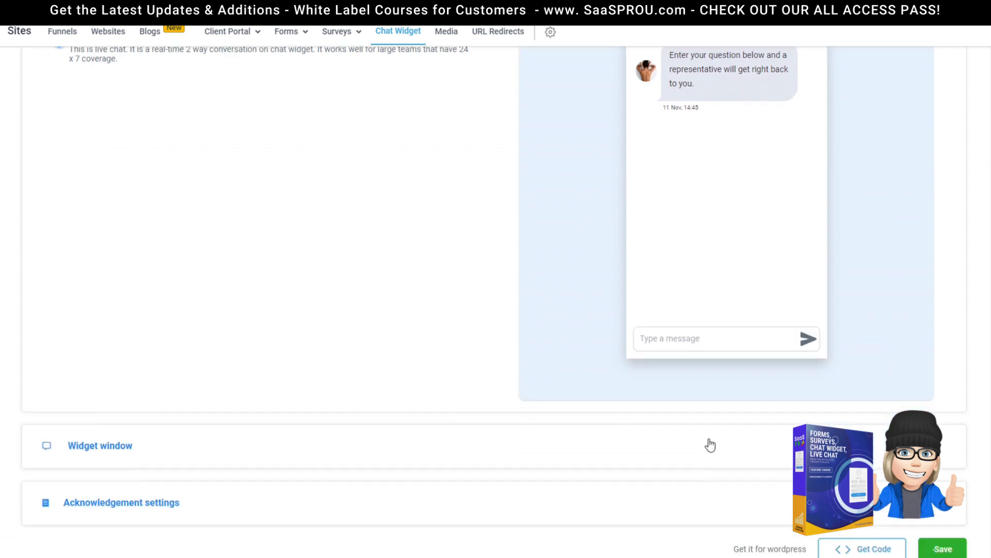
{"action": "scroll", "coordinate": [142, 347], "scroll_direction": "up", "scroll_amount": 5}
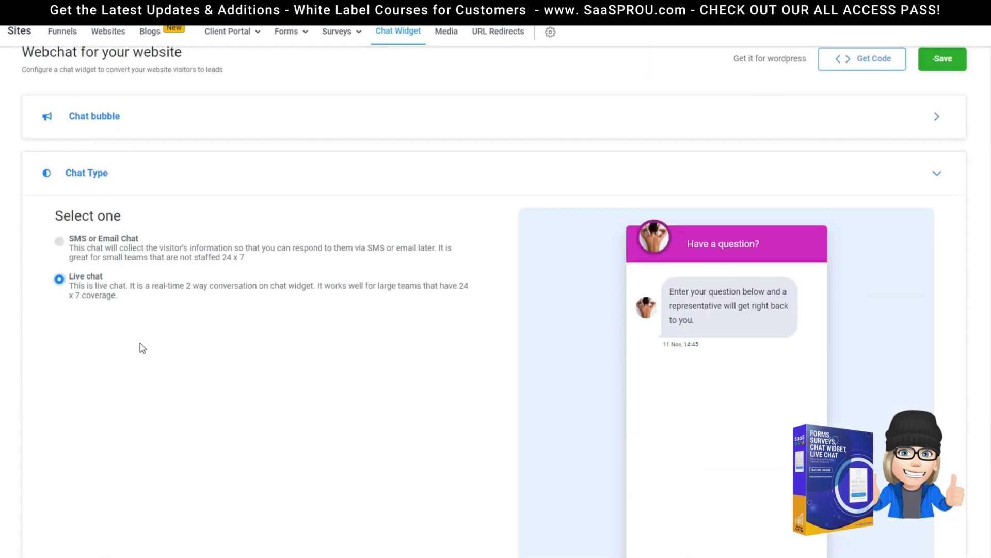
{"action": "scroll", "coordinate": [181, 287], "scroll_direction": "down", "scroll_amount": 5}
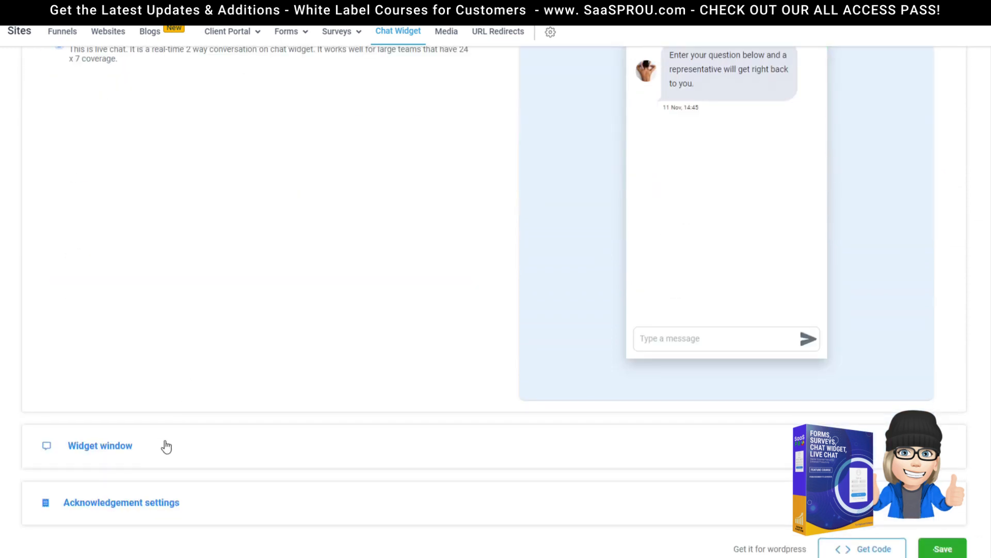
Step: In Widget window, replace the Intro message with 'Enter your question below we look forward to helping you'
{"action": "left_click", "coordinate": [113, 453]}
{"action": "scroll", "coordinate": [110, 452], "scroll_direction": "down", "scroll_amount": 8}
{"action": "scroll", "coordinate": [99, 235], "scroll_direction": "up", "scroll_amount": 3}
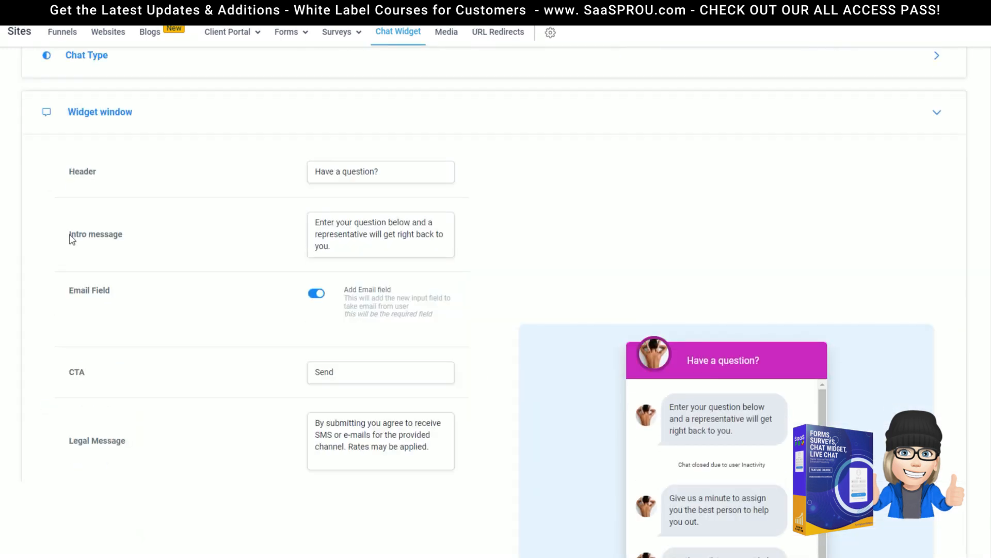
{"action": "left_click_drag", "start_coordinate": [348, 252], "coordinate": [312, 221]}
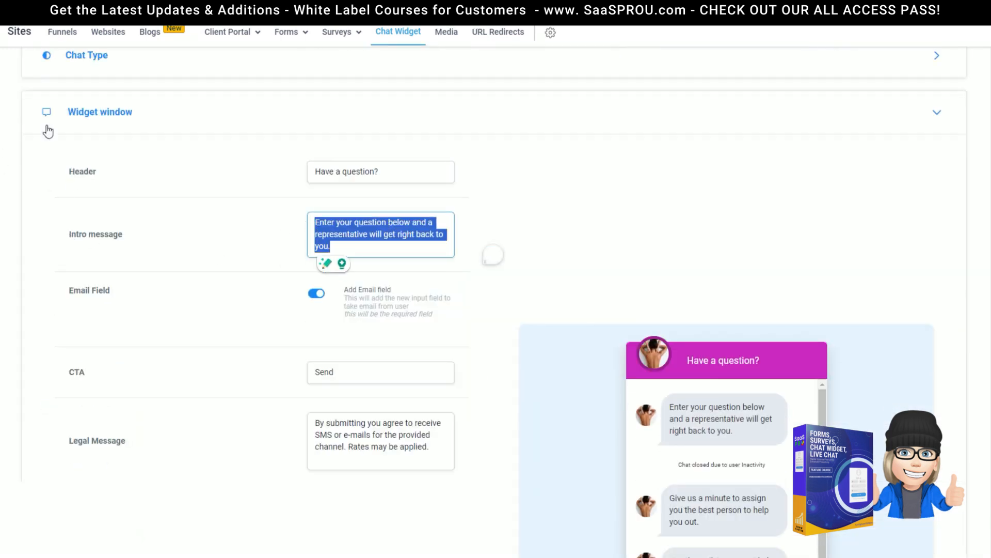
{"action": "scroll", "coordinate": [441, 255], "scroll_direction": "up", "scroll_amount": 3}
{"action": "left_click", "coordinate": [92, 199]}
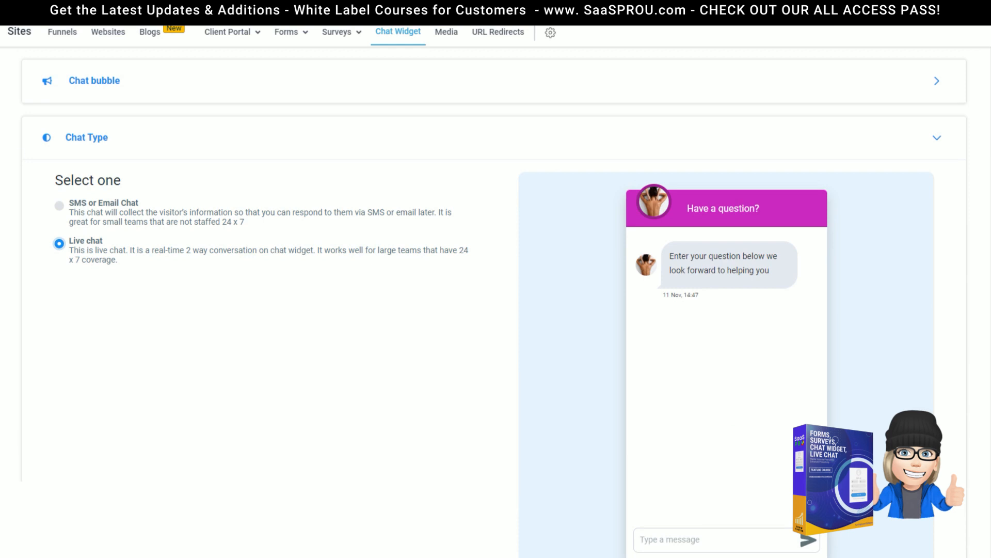
{"action": "left_click", "coordinate": [60, 207]}
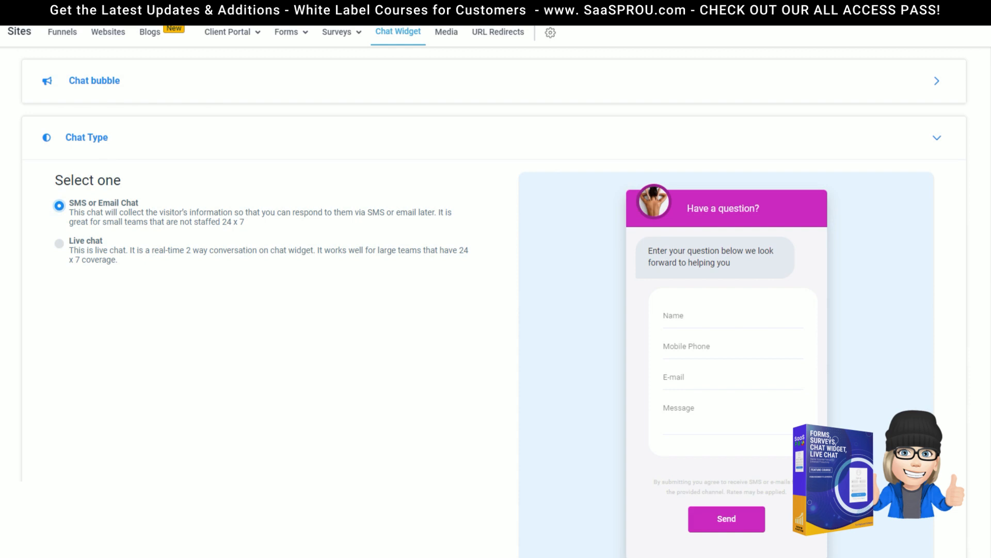
{"action": "scroll", "coordinate": [132, 216], "scroll_direction": "up", "scroll_amount": 1}
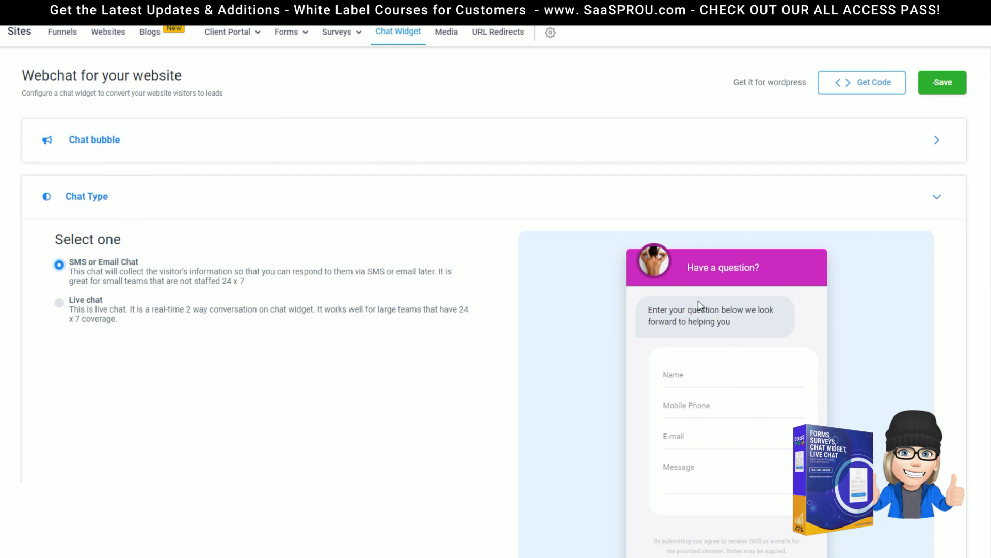
{"action": "left_click", "coordinate": [59, 304]}
{"action": "scroll", "coordinate": [646, 413], "scroll_direction": "down", "scroll_amount": 1}
{"action": "scroll", "coordinate": [675, 434], "scroll_direction": "down", "scroll_amount": 2}
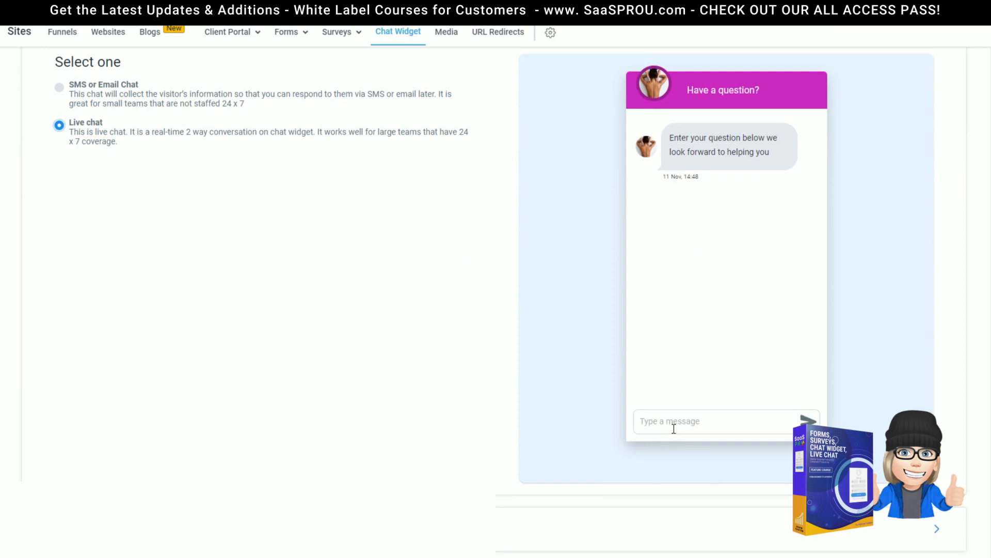
{"action": "scroll", "coordinate": [674, 429], "scroll_direction": "up", "scroll_amount": 3}
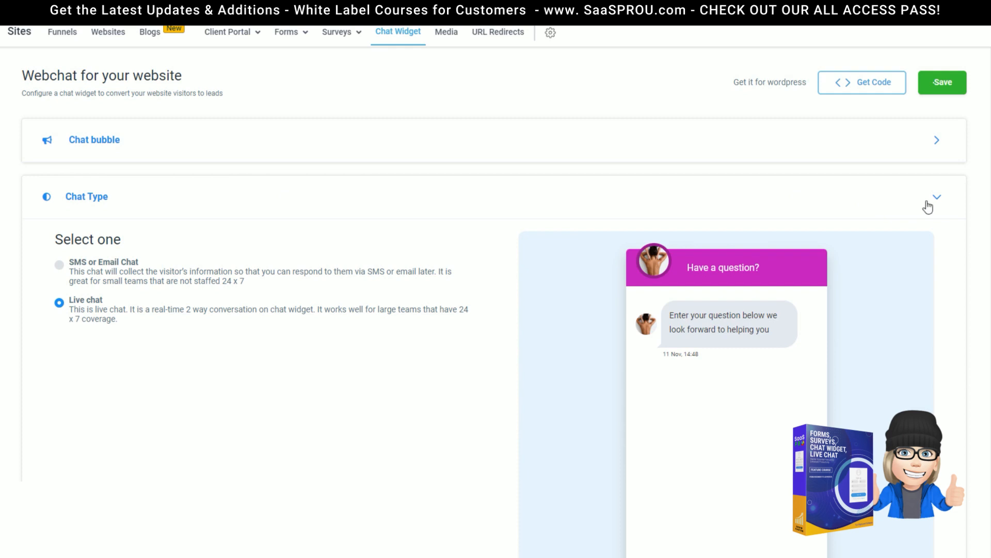
{"action": "scroll", "coordinate": [420, 320], "scroll_direction": "down", "scroll_amount": 4}
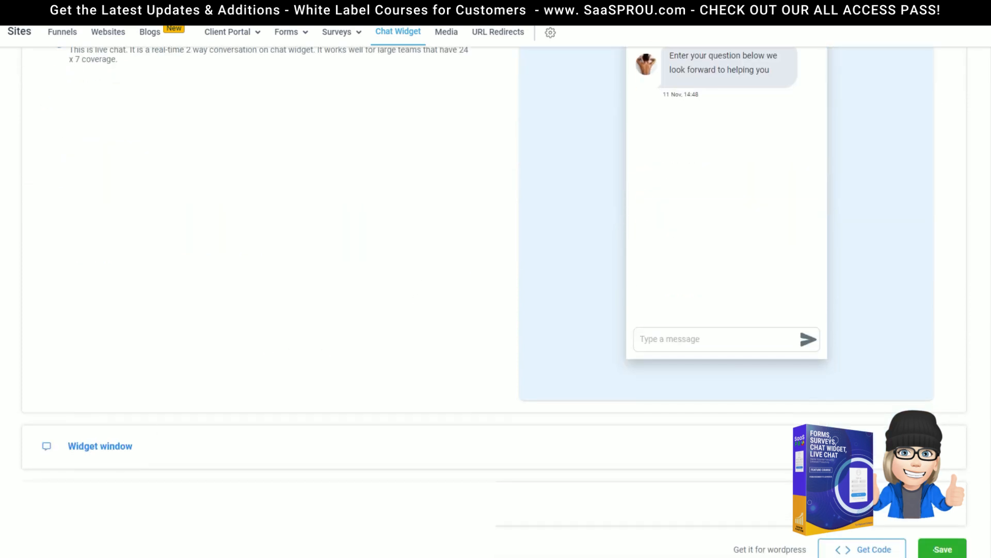
Step: Review the Live Chat acknowledgement, Feedback Message and feedback submission note texts
{"action": "scroll", "coordinate": [471, 153], "scroll_direction": "down", "scroll_amount": 8}
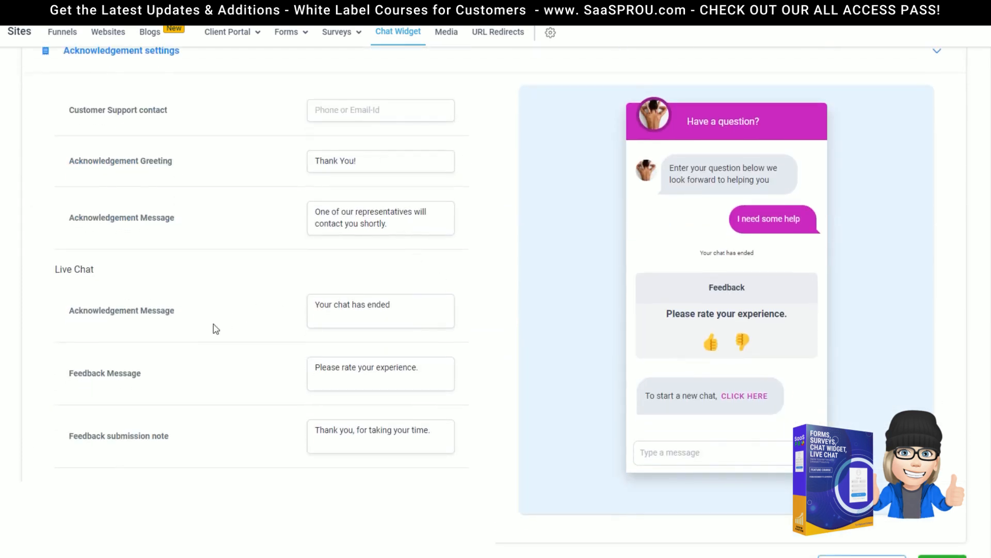
{"action": "left_click_drag", "start_coordinate": [71, 269], "coordinate": [433, 432]}
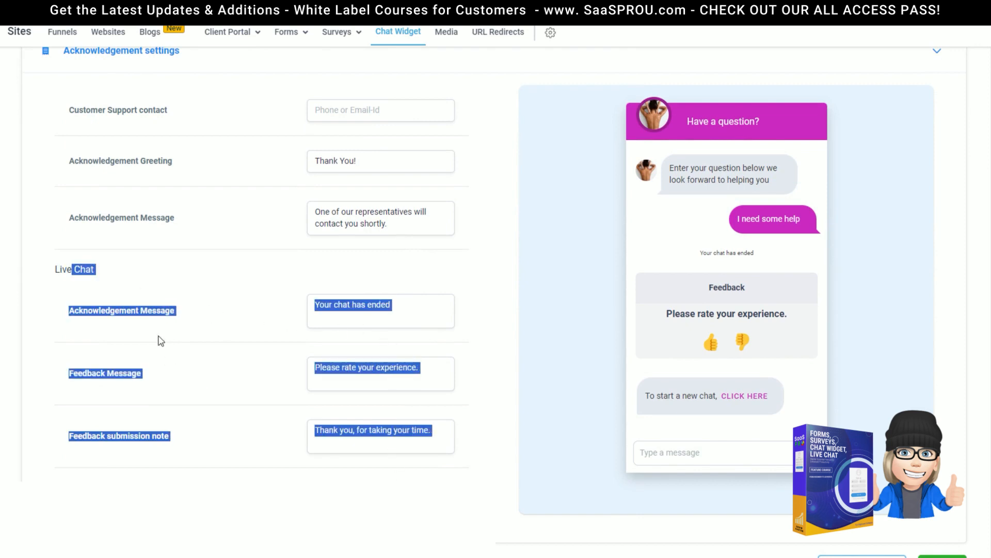
{"action": "left_click", "coordinate": [194, 289]}
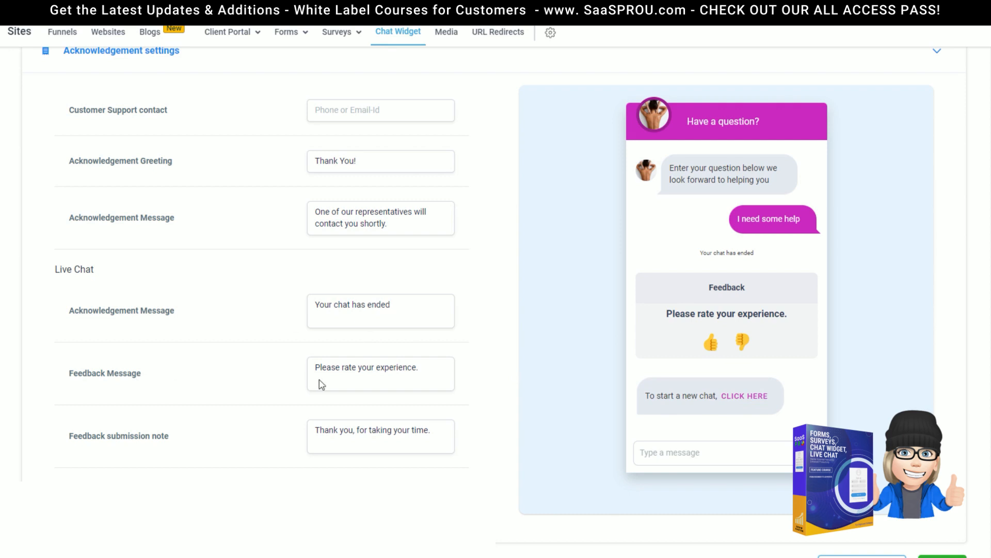
{"action": "left_click", "coordinate": [382, 376]}
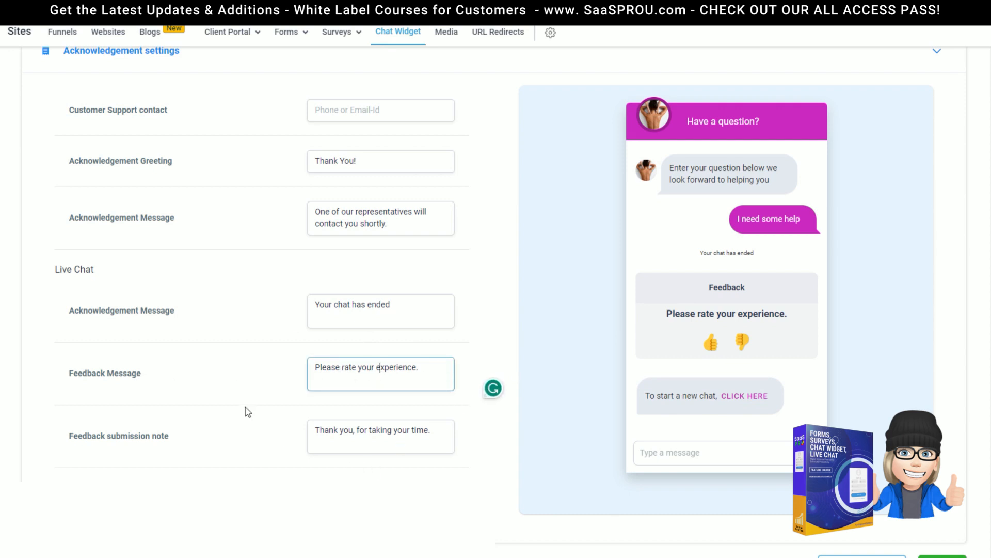
{"action": "left_click", "coordinate": [414, 435]}
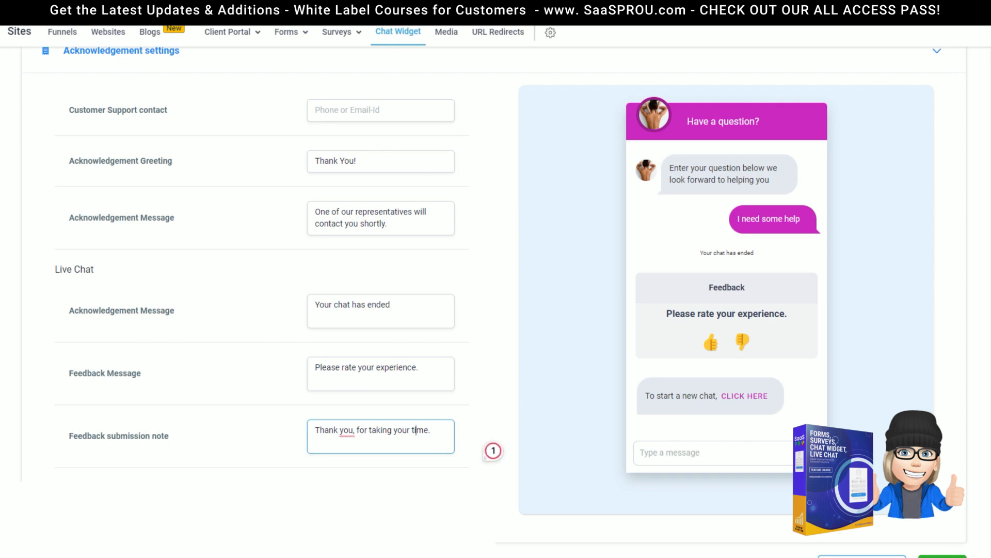
{"action": "left_click", "coordinate": [491, 452]}
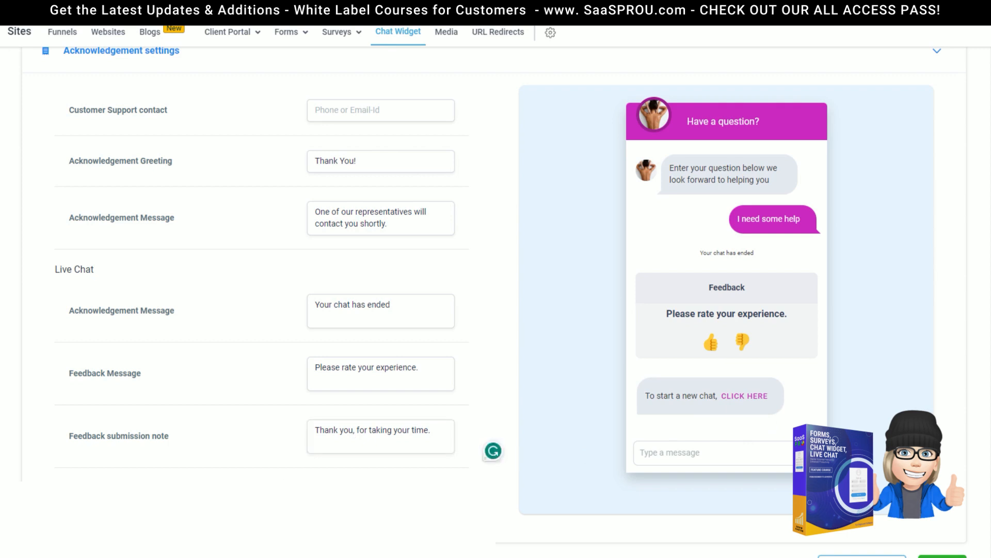
{"action": "scroll", "coordinate": [264, 376], "scroll_direction": "up", "scroll_amount": 4}
{"action": "scroll", "coordinate": [233, 392], "scroll_direction": "down", "scroll_amount": 4}
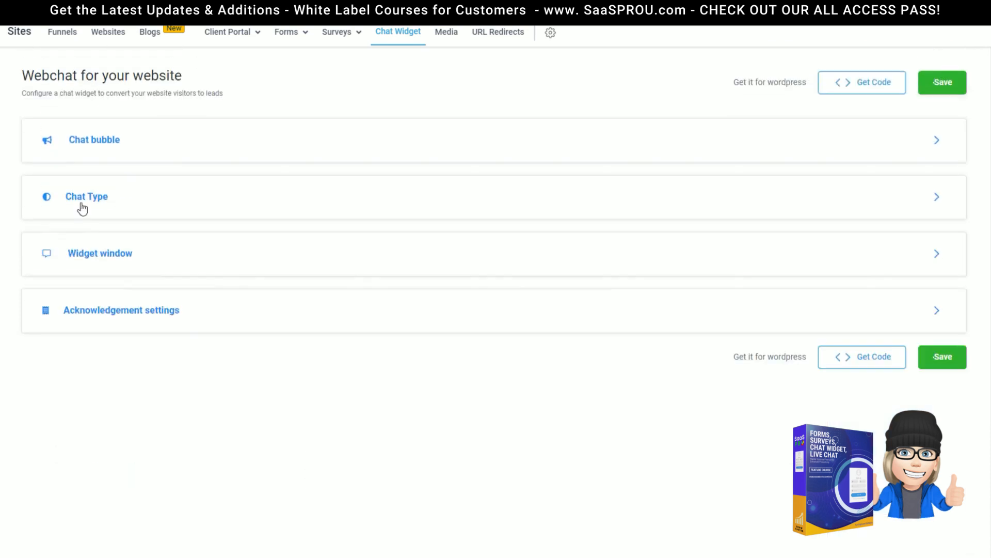
Step: Set Chat Type to SMS or Email Chat so the preview shows the contact form
{"action": "left_click", "coordinate": [83, 207]}
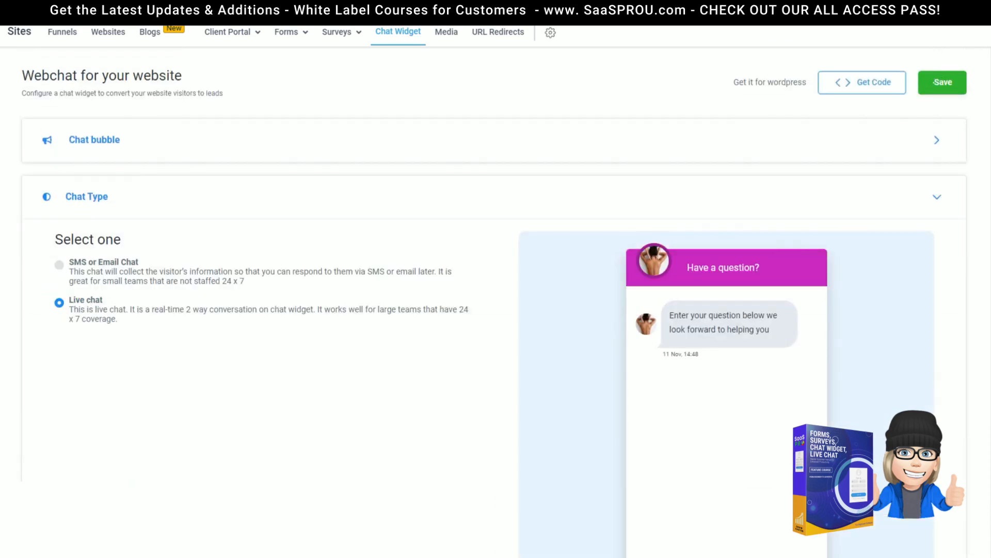
{"action": "scroll", "coordinate": [135, 436], "scroll_direction": "down", "scroll_amount": 1}
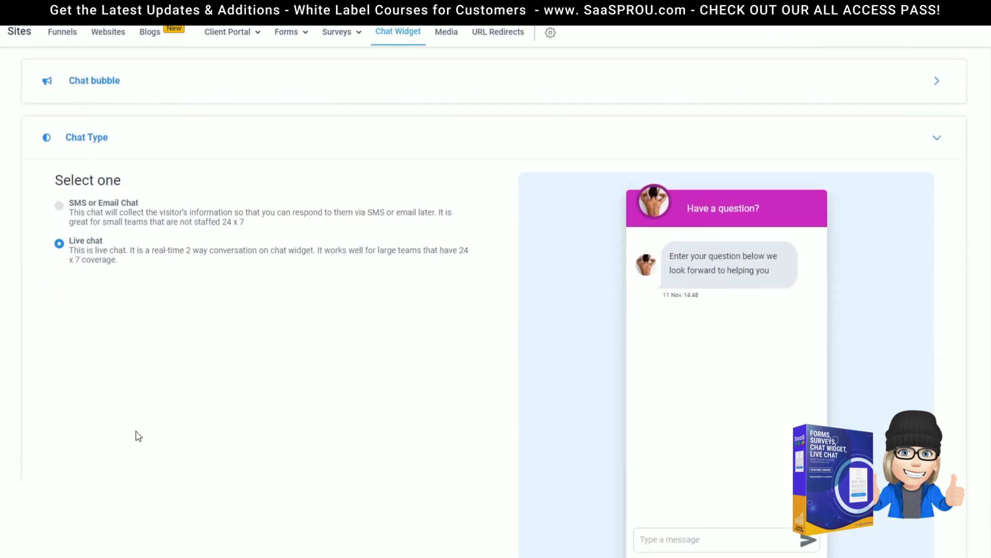
{"action": "left_click", "coordinate": [59, 206]}
{"action": "scroll", "coordinate": [344, 361], "scroll_direction": "down", "scroll_amount": 4}
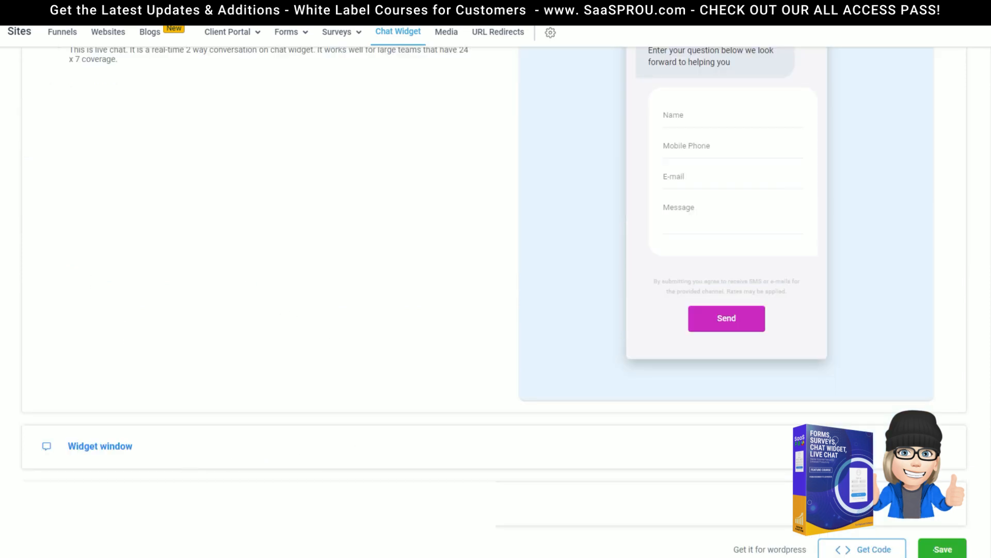
{"action": "left_click", "coordinate": [207, 500]}
{"action": "scroll", "coordinate": [155, 443], "scroll_direction": "up", "scroll_amount": 5}
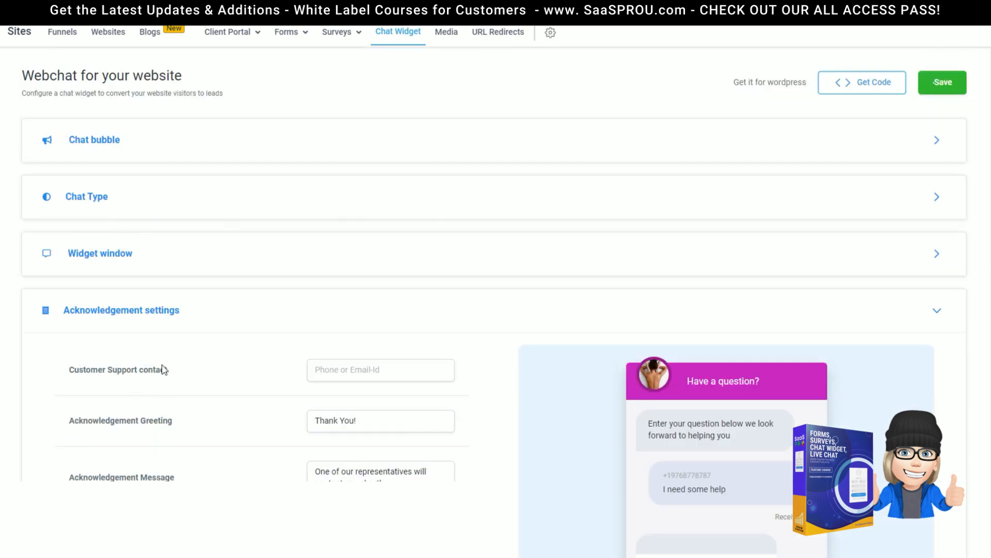
{"action": "left_click", "coordinate": [95, 203]}
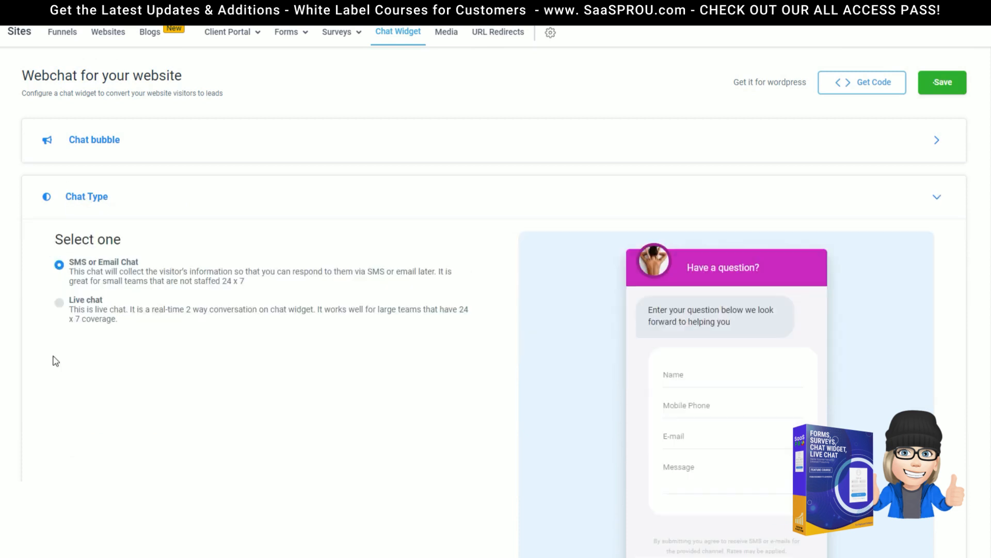
Step: Set Chat Type back to Live chat, then view and close the widget's embed code
{"action": "left_click", "coordinate": [60, 303]}
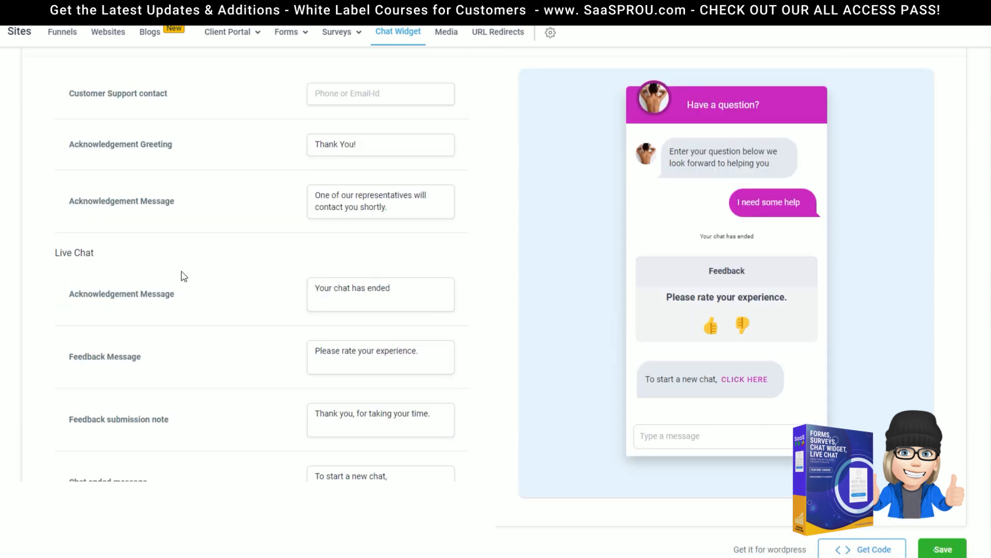
{"action": "scroll", "coordinate": [181, 262], "scroll_direction": "up", "scroll_amount": 5}
{"action": "scroll", "coordinate": [191, 284], "scroll_direction": "down", "scroll_amount": 5}
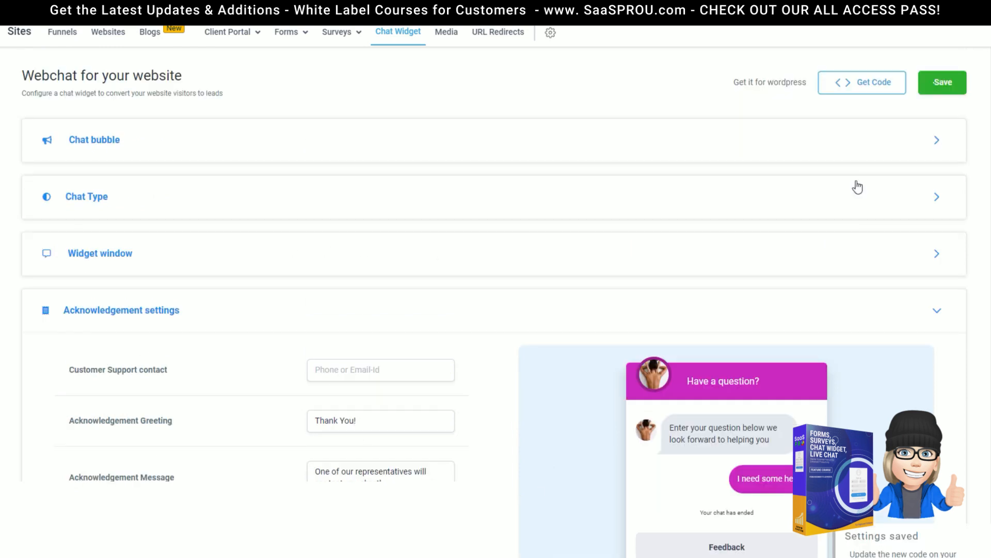
{"action": "left_click", "coordinate": [873, 82]}
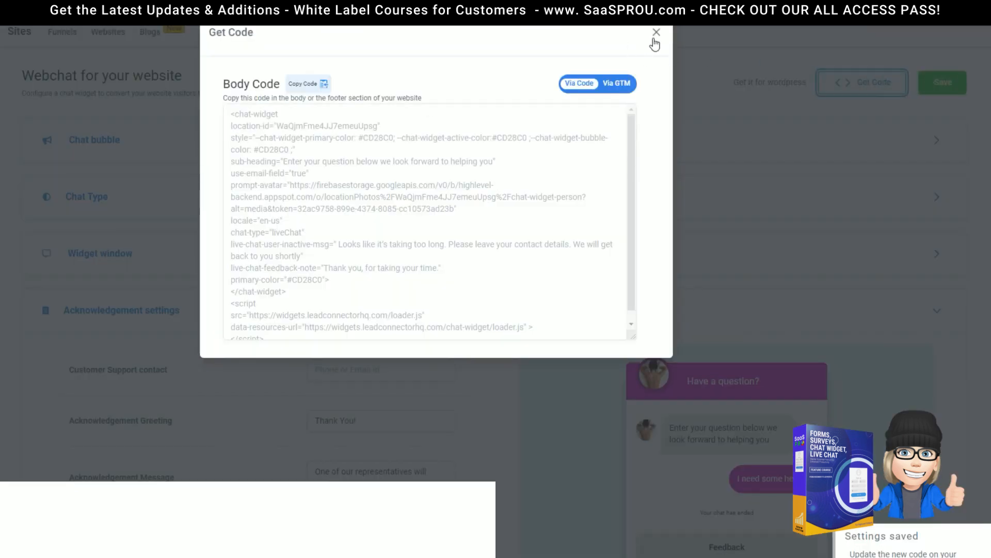
{"action": "left_click", "coordinate": [657, 33]}
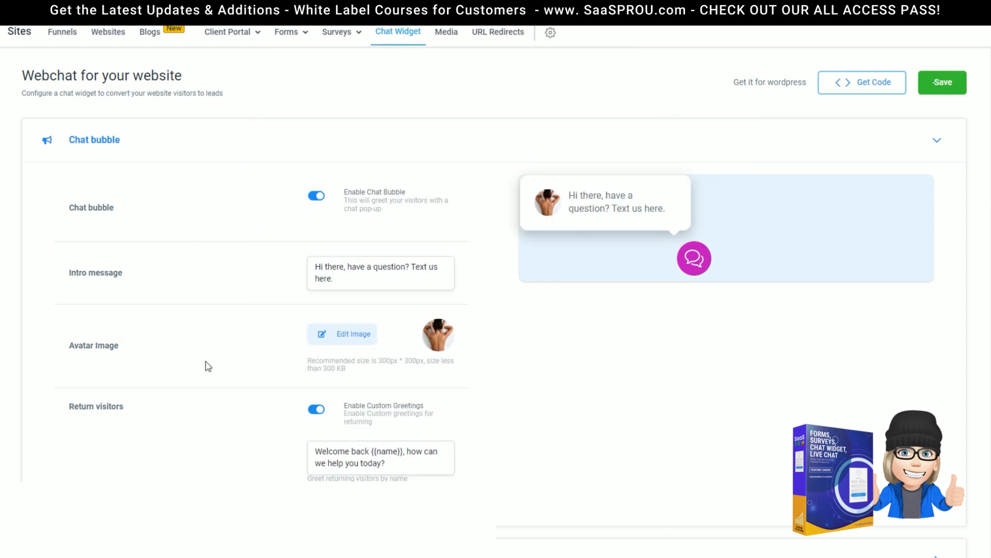
Step: Go to Automation in the sidebar to show the Workflows list
{"action": "scroll", "coordinate": [204, 364], "scroll_direction": "down", "scroll_amount": 3}
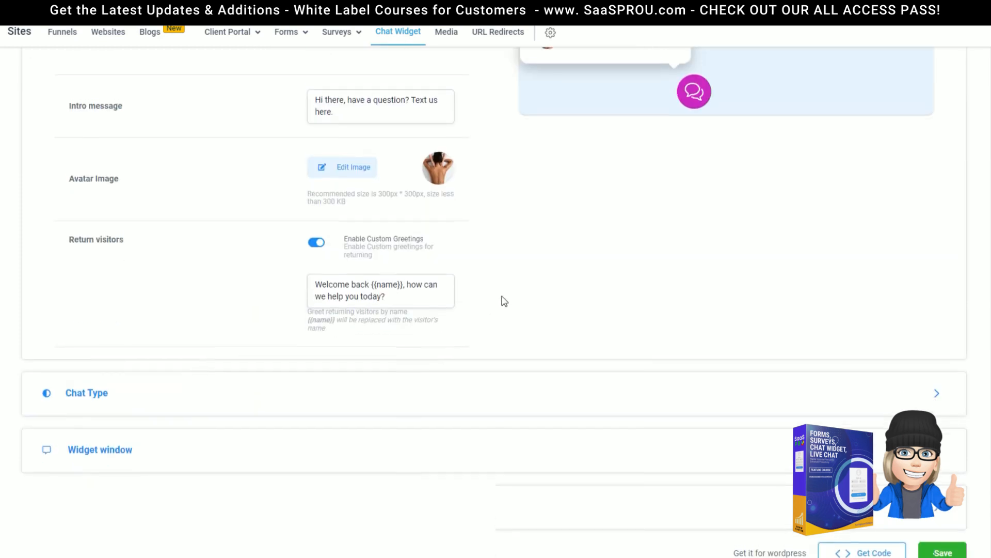
{"action": "scroll", "coordinate": [505, 300], "scroll_direction": "up", "scroll_amount": 3}
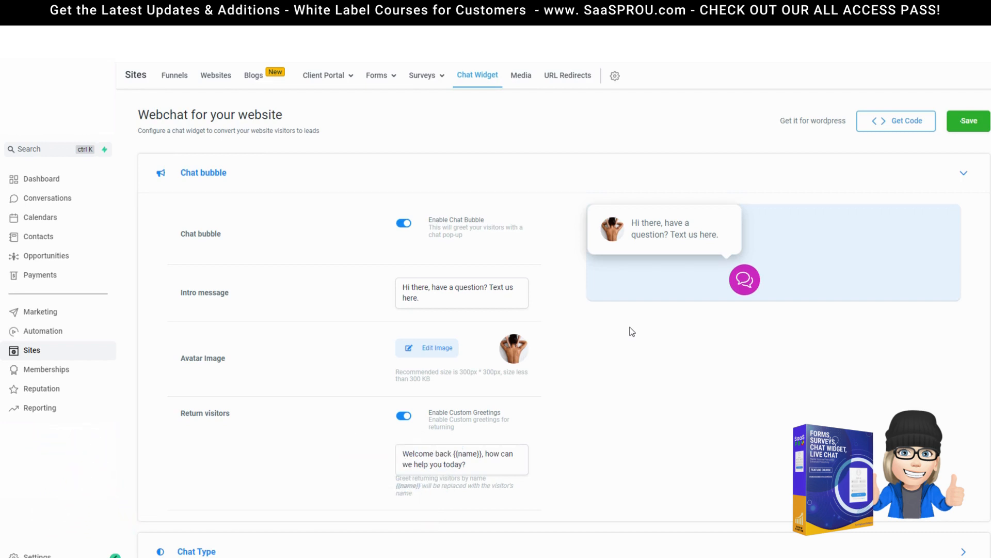
{"action": "left_click", "coordinate": [60, 331]}
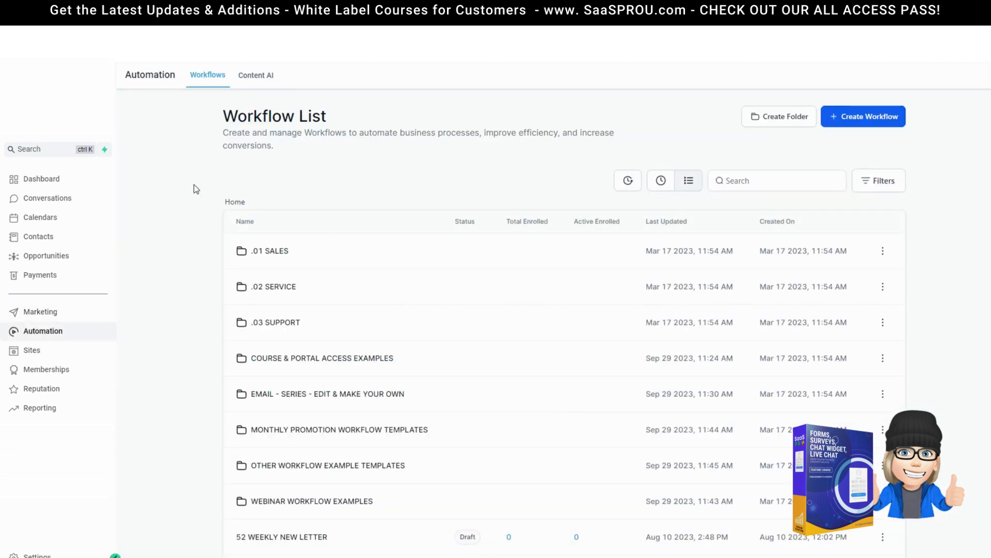
Step: Create a workflow from scratch and rename it 'form'
{"action": "left_click", "coordinate": [854, 122]}
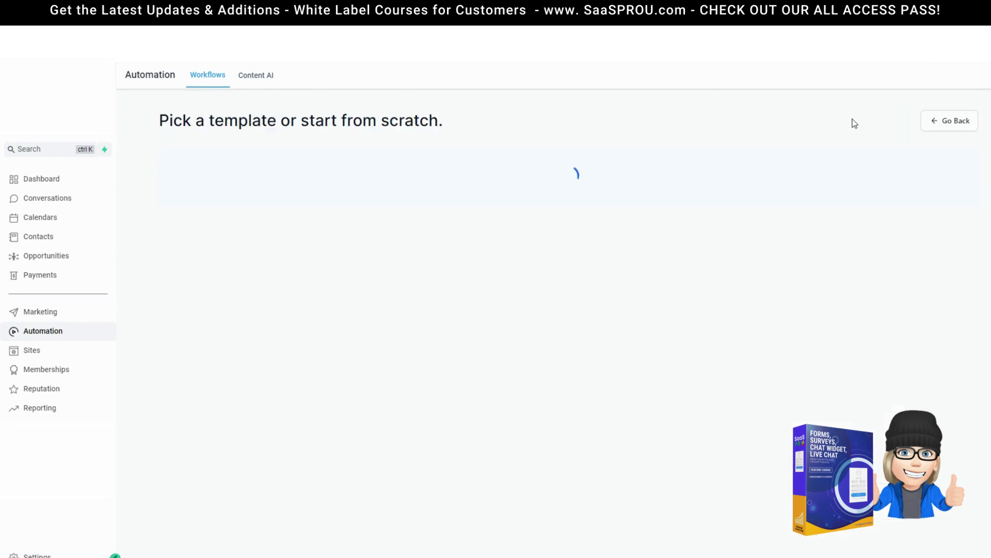
{"action": "left_click", "coordinate": [383, 273]}
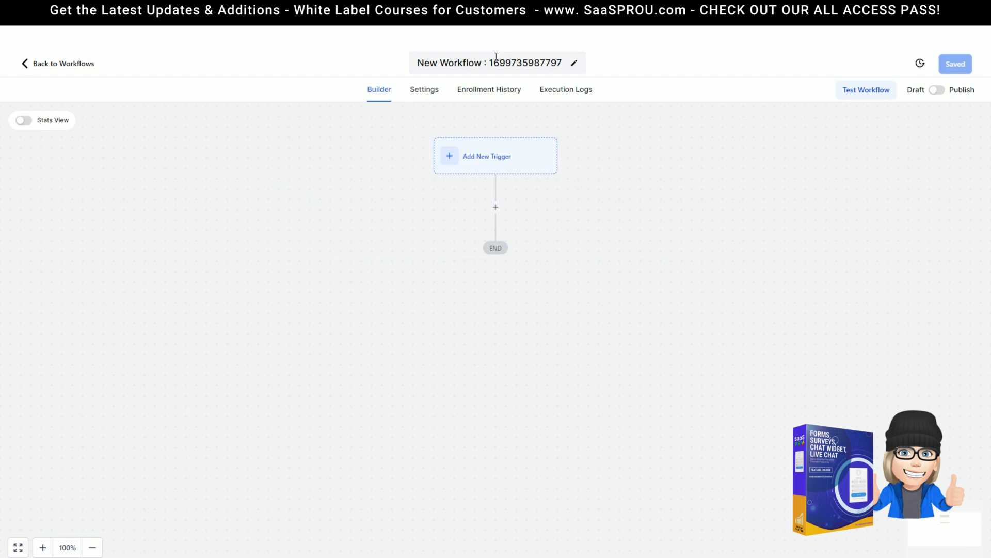
{"action": "left_click", "coordinate": [530, 61]}
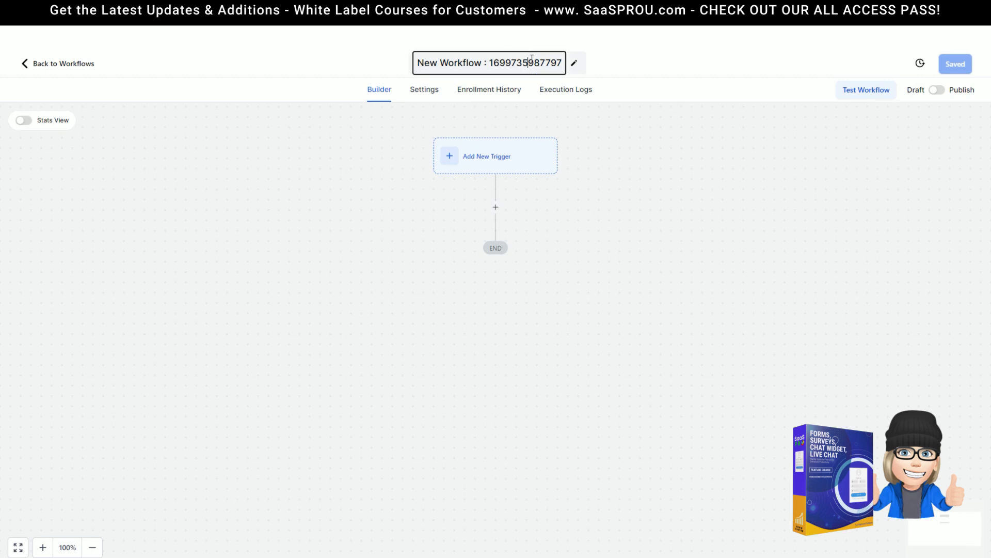
{"action": "triple_click", "coordinate": [530, 60]}
{"action": "type", "text": "form"}
{"action": "left_click", "coordinate": [626, 143]}
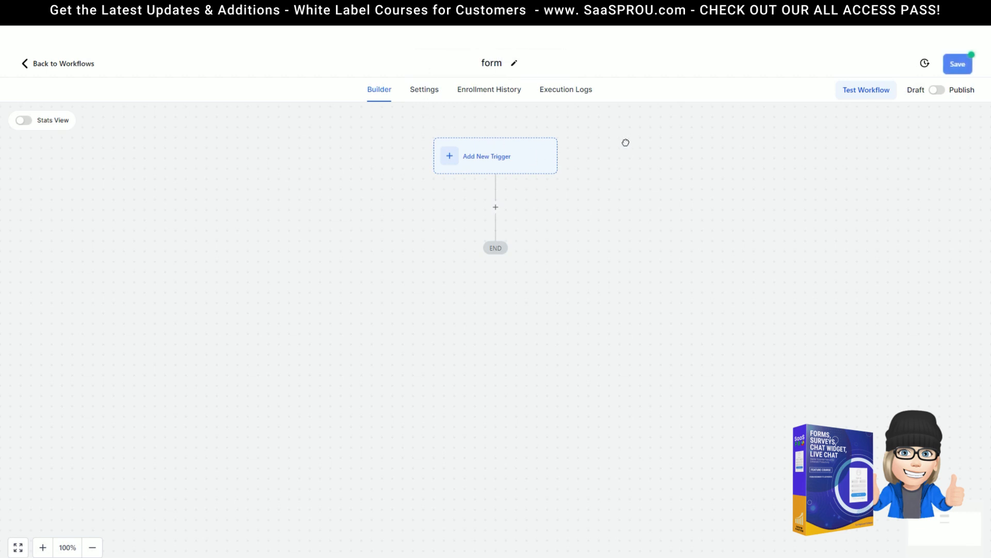
Step: Add a Form Submitted trigger filtered to the contact us demo form and save it
{"action": "left_click", "coordinate": [491, 155]}
{"action": "type", "text": "for"}
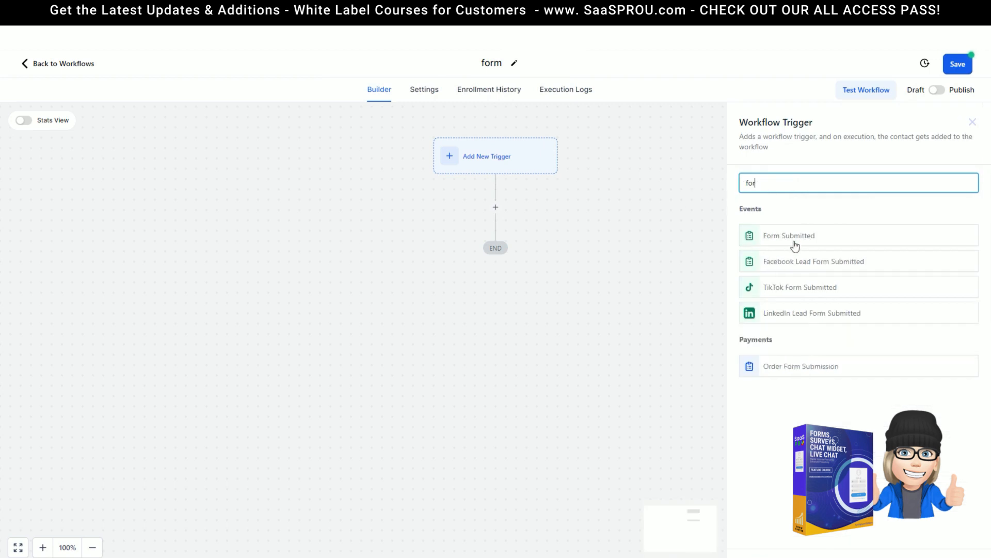
{"action": "left_click", "coordinate": [794, 242]}
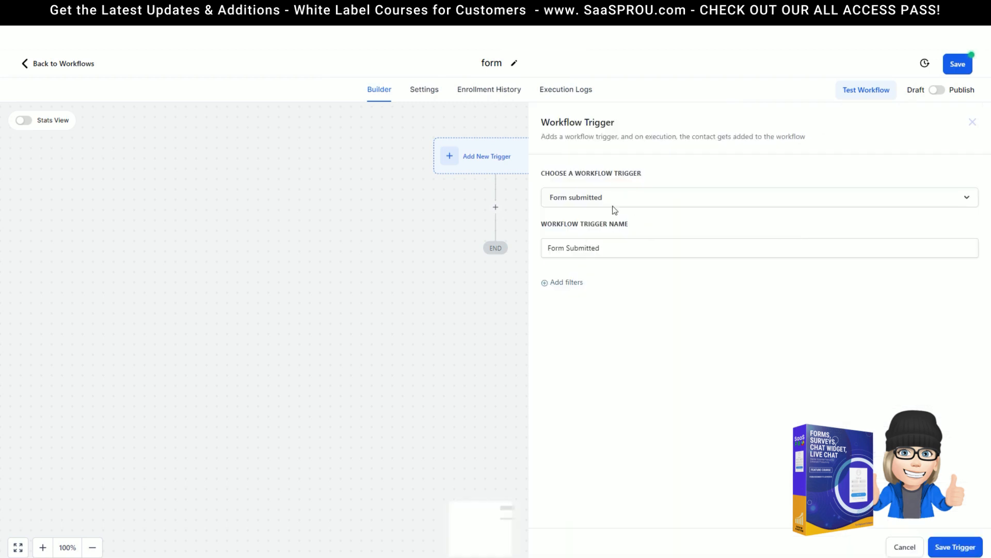
{"action": "left_click", "coordinate": [562, 282]}
{"action": "left_click", "coordinate": [566, 304]}
{"action": "left_click", "coordinate": [558, 367]}
{"action": "left_click", "coordinate": [802, 299]}
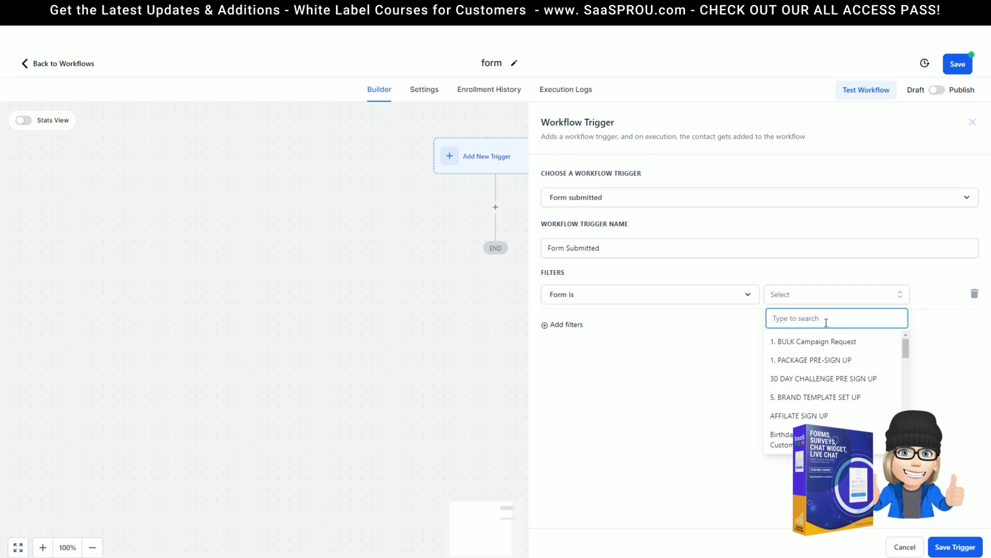
{"action": "type", "text": "cont"}
{"action": "left_click", "coordinate": [824, 340]}
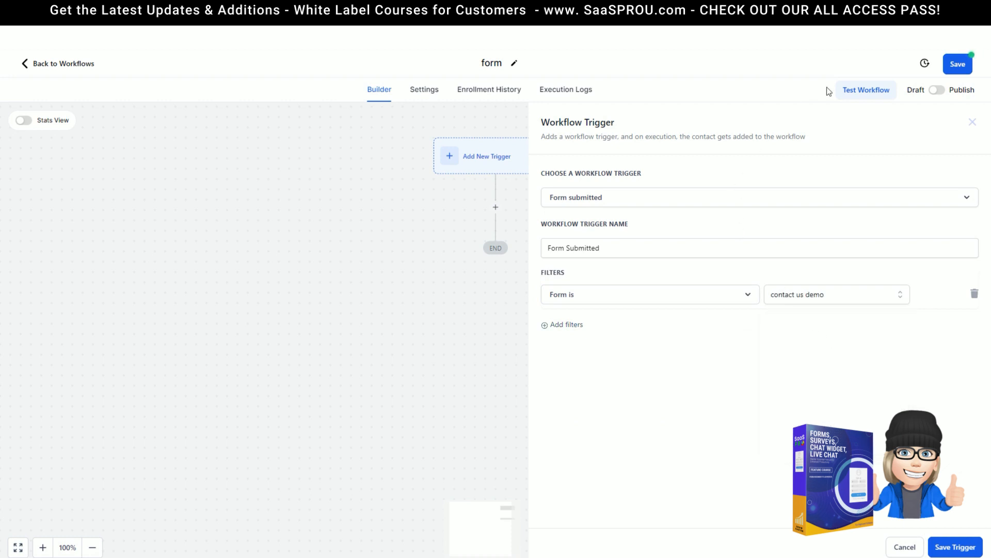
{"action": "left_click", "coordinate": [956, 547]}
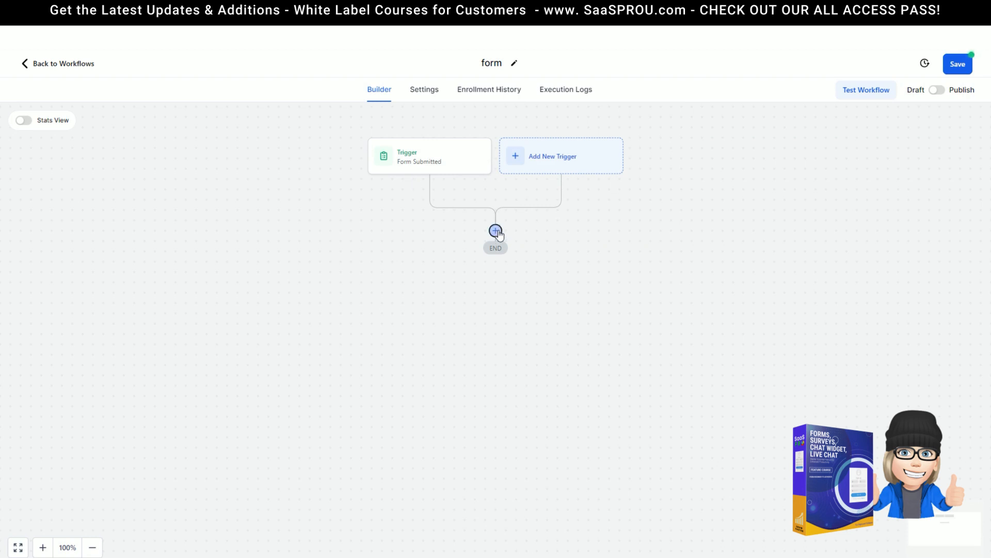
Step: Add a Send Internal Notification action with notification type Notification
{"action": "left_click", "coordinate": [496, 230]}
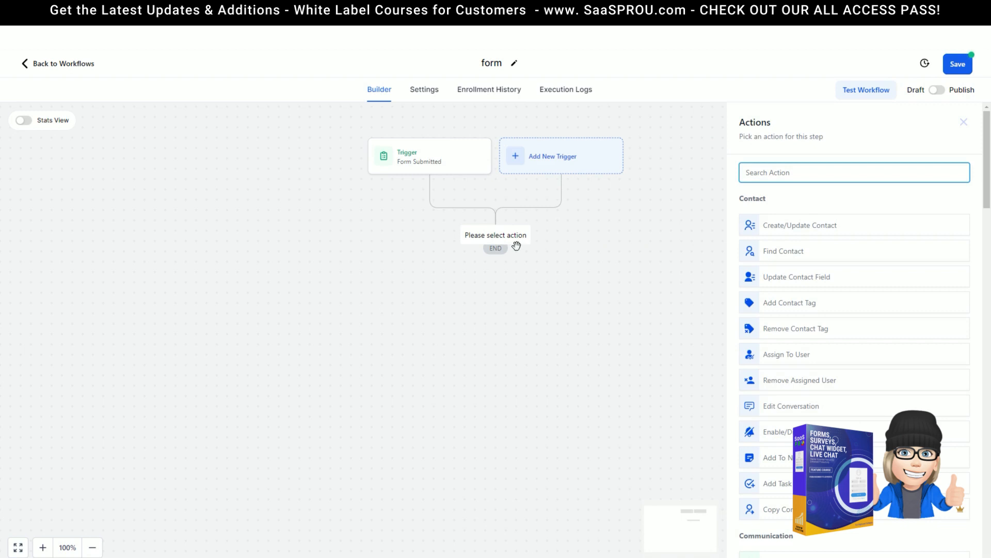
{"action": "type", "text": "in"}
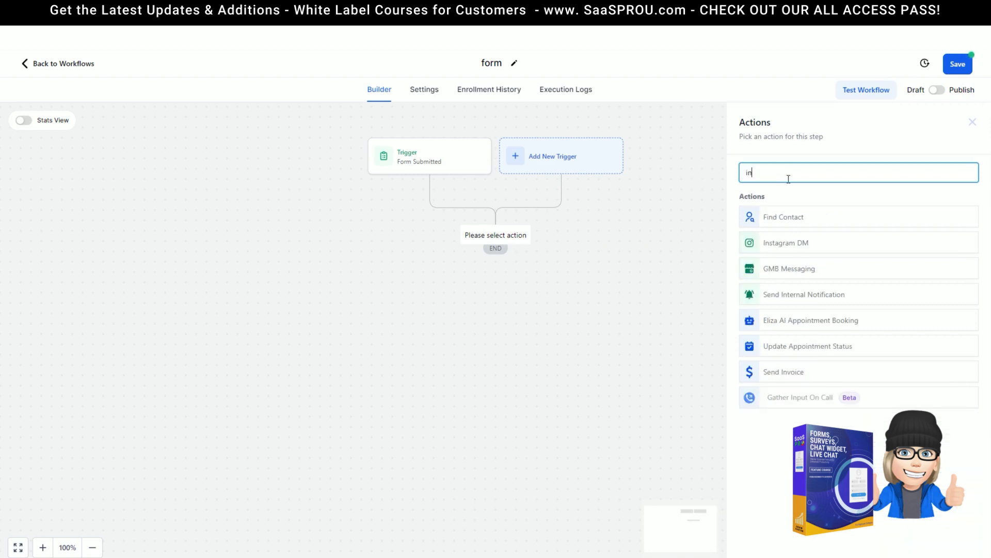
{"action": "left_click", "coordinate": [827, 298]}
{"action": "left_click", "coordinate": [768, 233]}
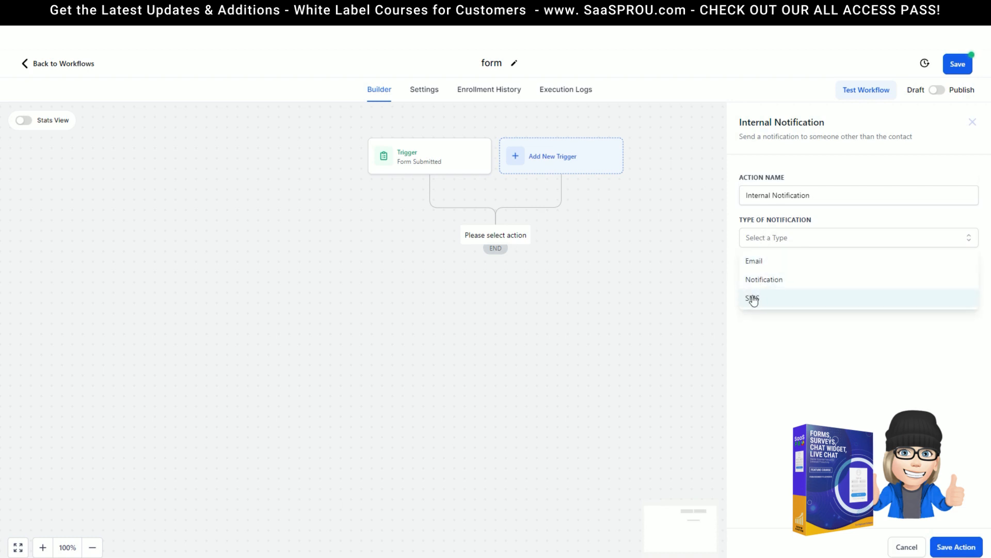
{"action": "left_click", "coordinate": [768, 285]}
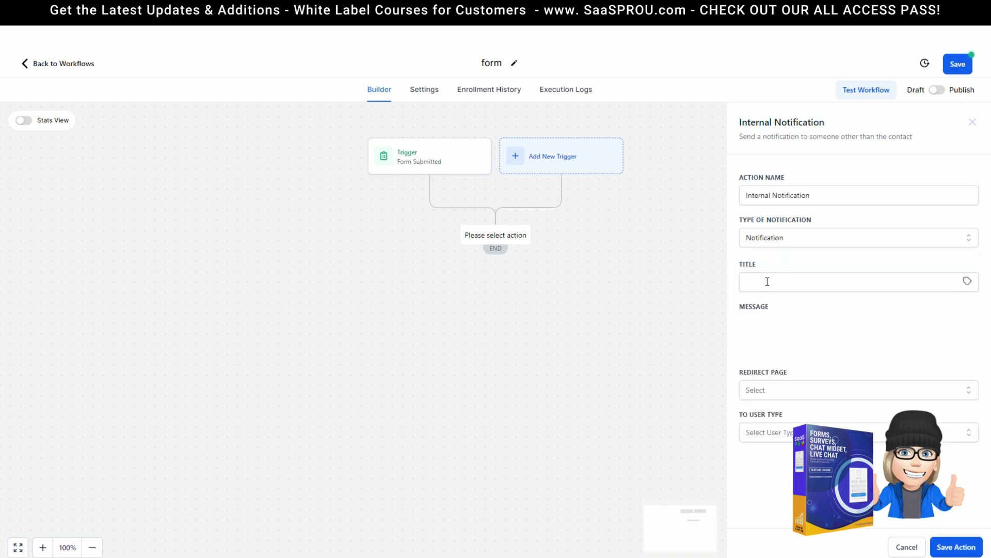
Step: Set Redirect Page to Conversation, then cancel the internal notification action
{"action": "scroll", "coordinate": [777, 400], "scroll_direction": "down", "scroll_amount": 2}
{"action": "left_click", "coordinate": [762, 468]}
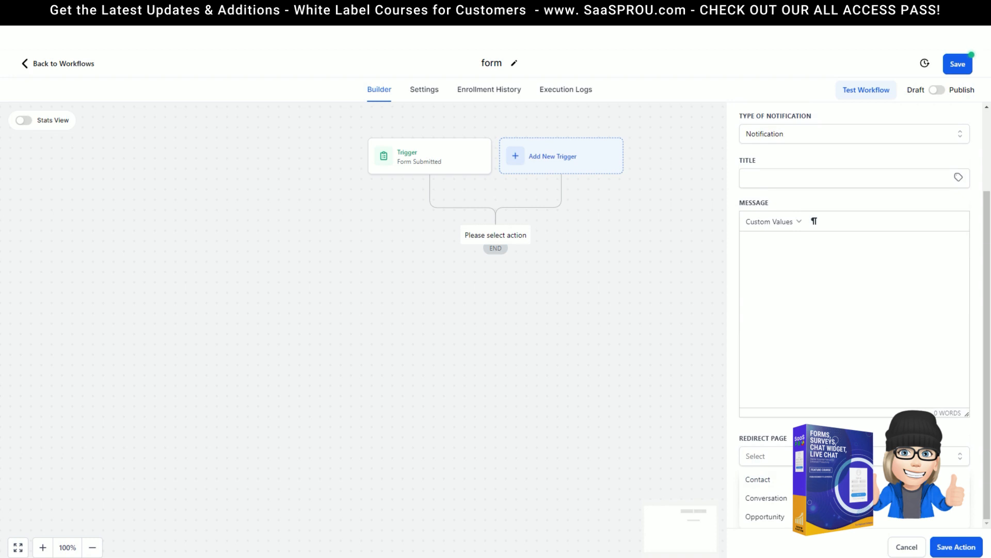
{"action": "left_click", "coordinate": [773, 499]}
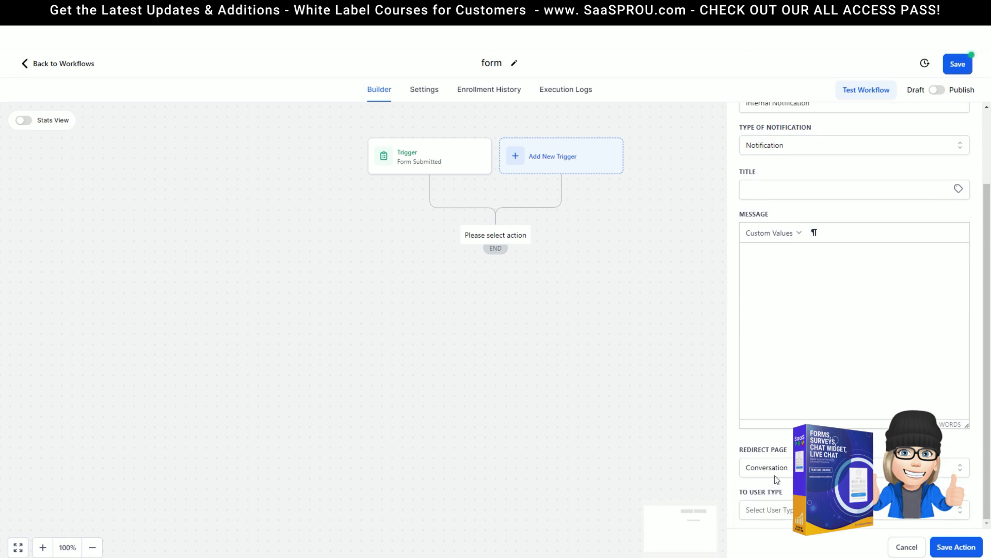
{"action": "left_click", "coordinate": [787, 510]}
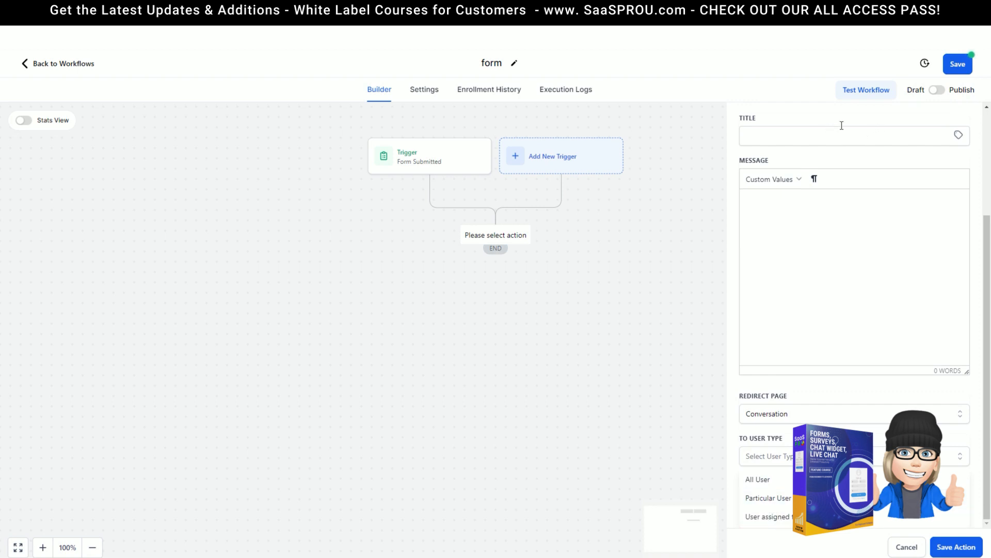
{"action": "scroll", "coordinate": [789, 227], "scroll_direction": "up", "scroll_amount": 3}
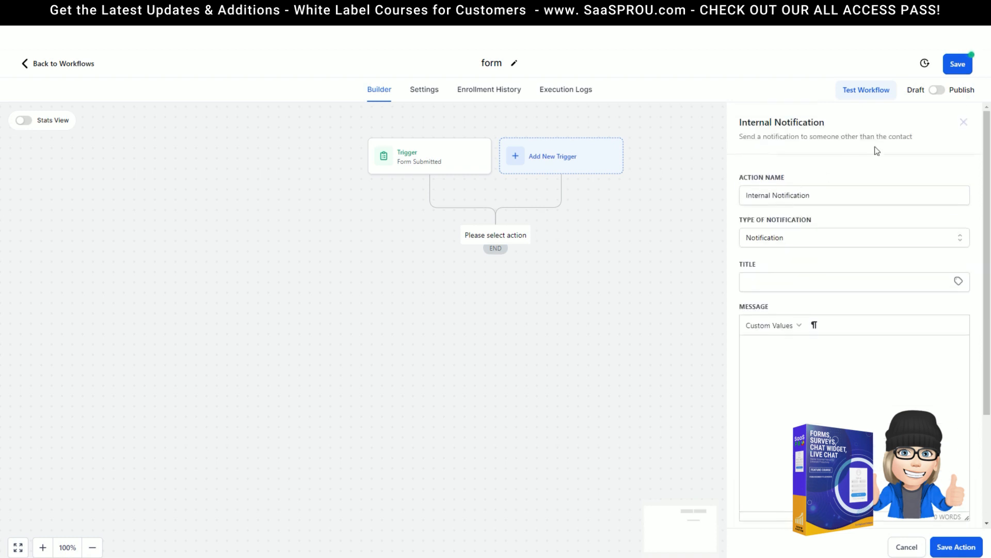
{"action": "left_click", "coordinate": [906, 547]}
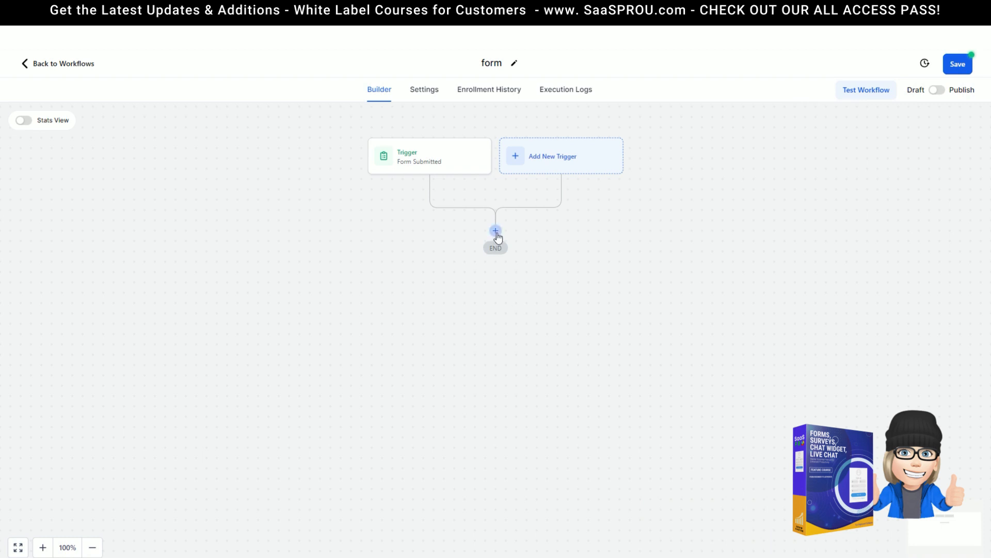
Step: Add a Create/Update Opportunity action in pipeline 01 SALES at stage New Leads
{"action": "left_click", "coordinate": [496, 233]}
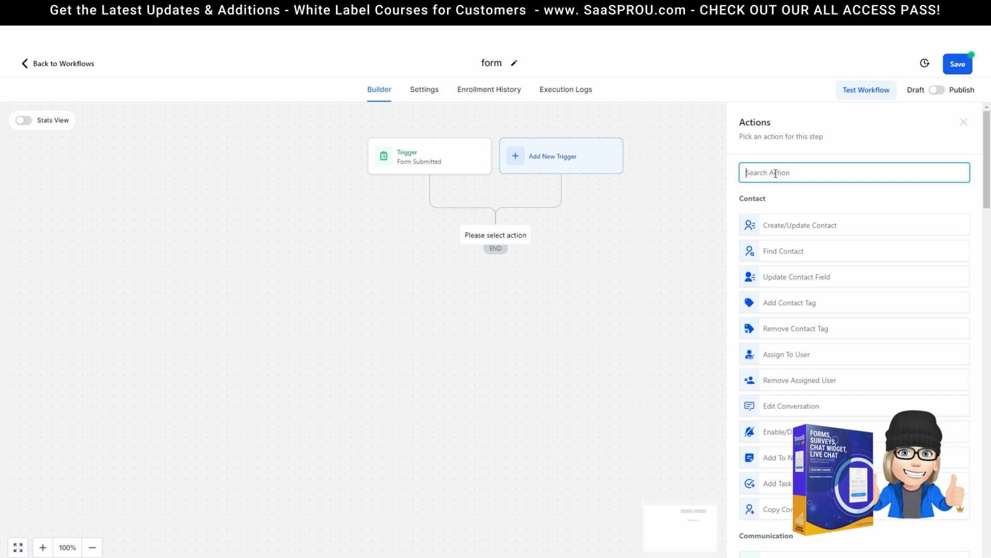
{"action": "type", "text": "op"}
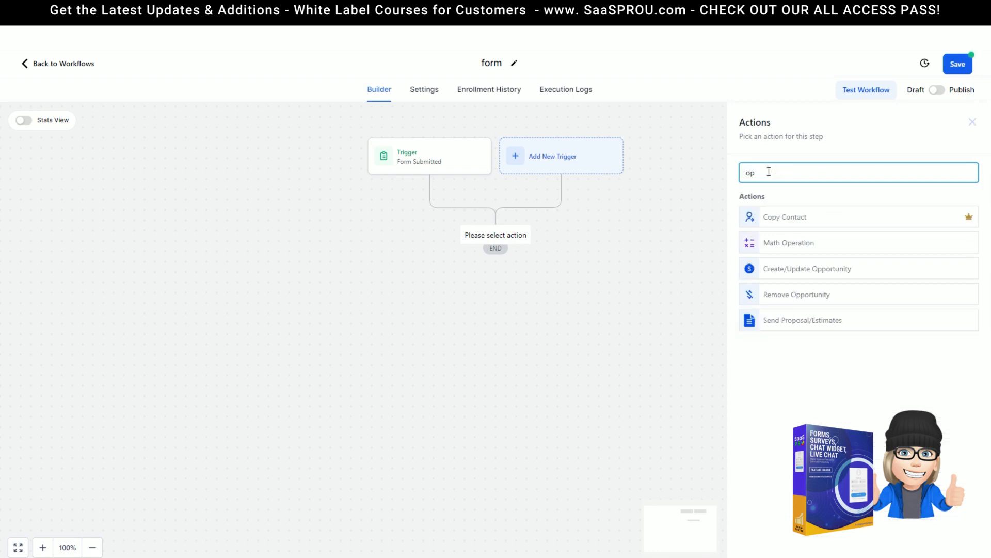
{"action": "left_click", "coordinate": [809, 274]}
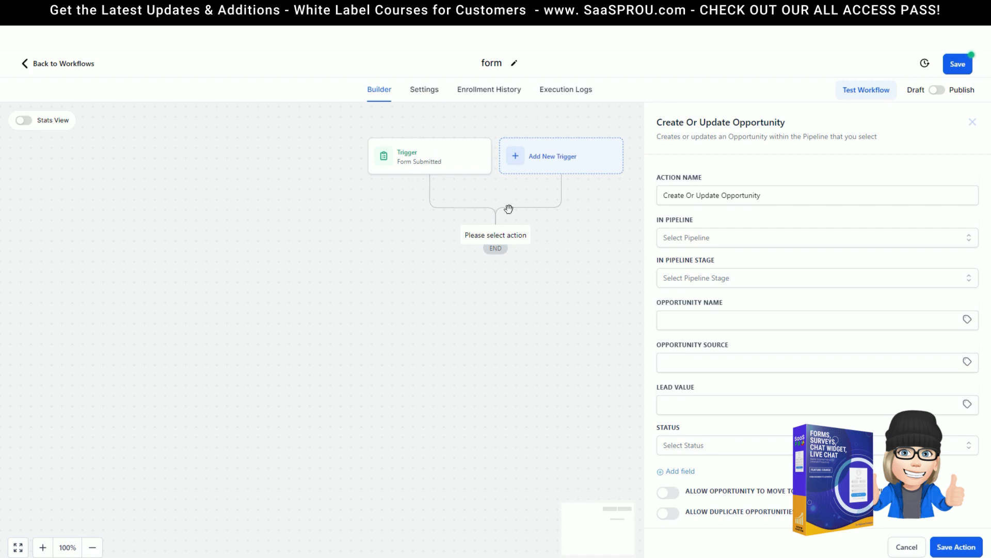
{"action": "left_click", "coordinate": [732, 242]}
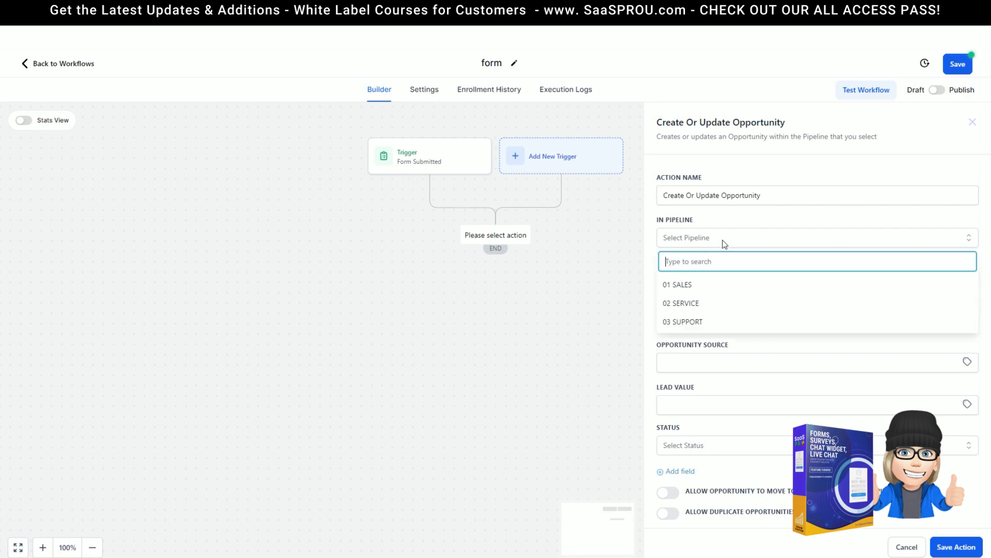
{"action": "left_click", "coordinate": [675, 284]}
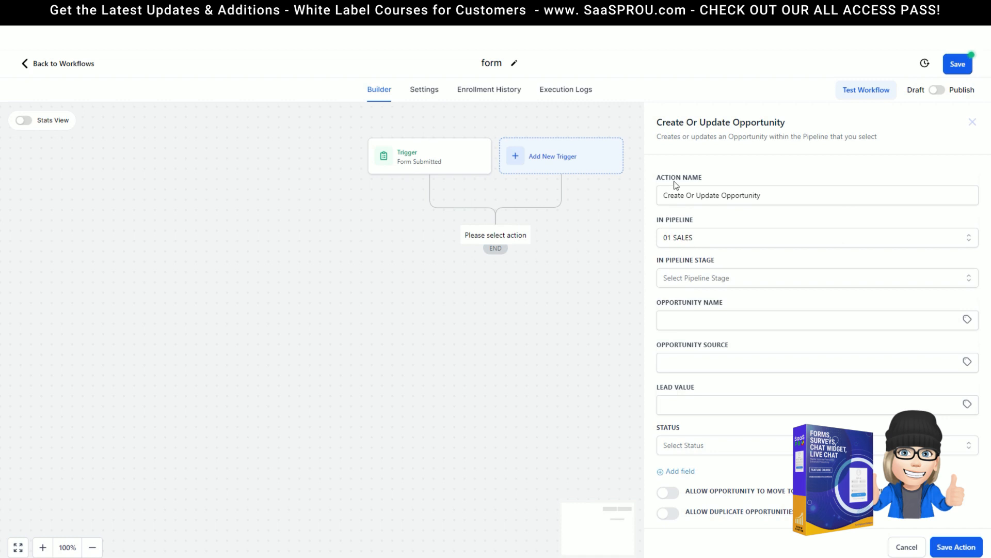
{"action": "left_click", "coordinate": [688, 281]}
{"action": "left_click", "coordinate": [684, 325]}
Step: Name the opportunity {{contact.name}}, source website, allow stage moves, and save the action
{"action": "left_click", "coordinate": [732, 328]}
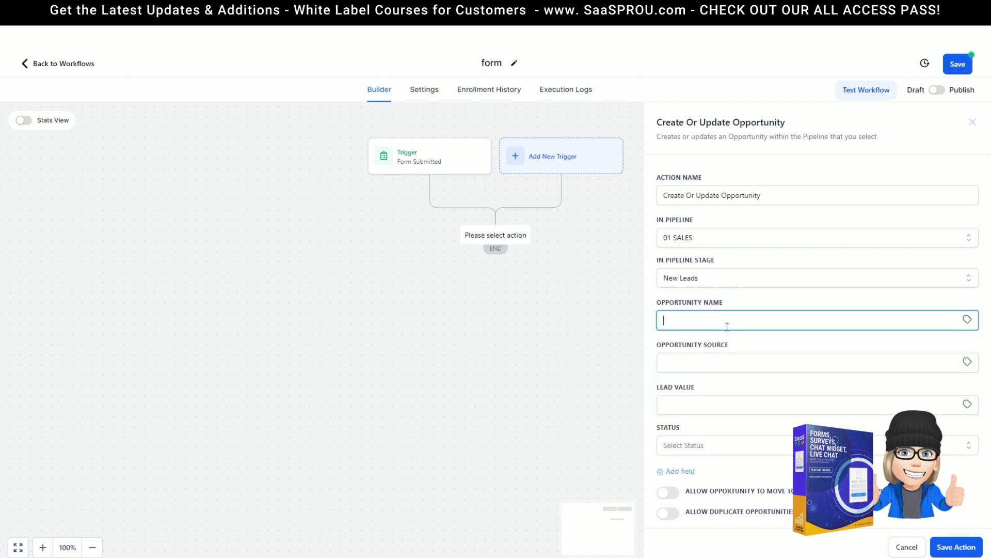
{"action": "type", "text": "{{contact.name}}"}
{"action": "left_click", "coordinate": [733, 370]}
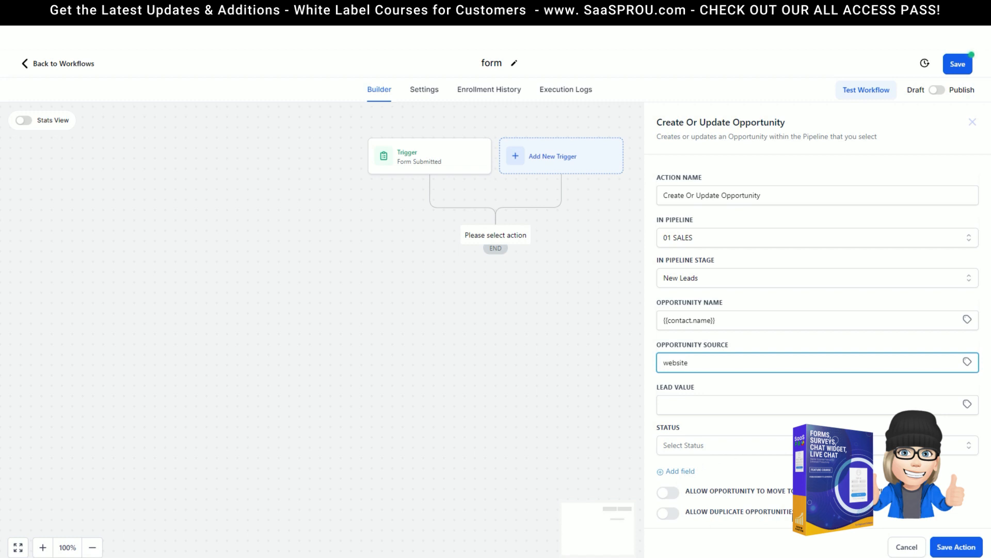
{"action": "left_click", "coordinate": [672, 493]}
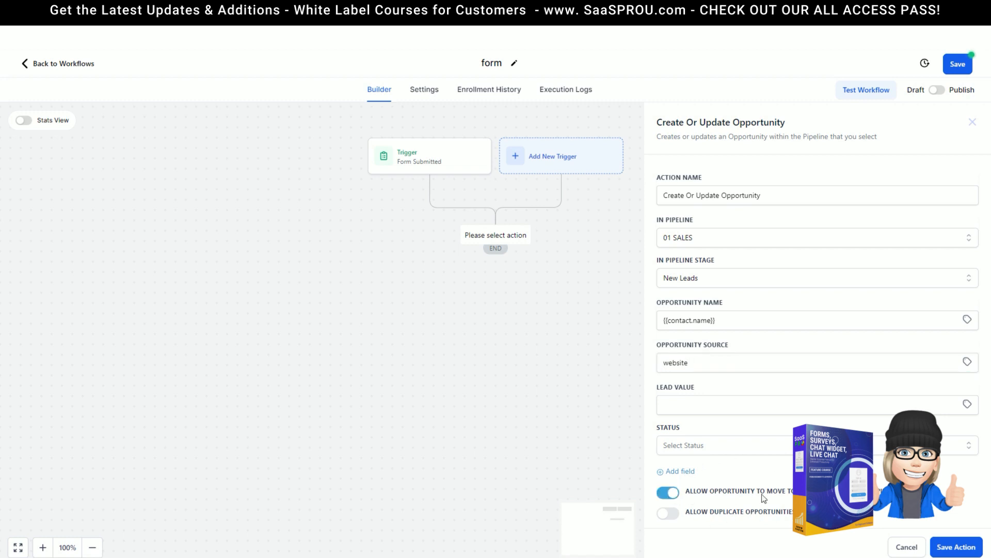
{"action": "left_click", "coordinate": [669, 493]}
{"action": "left_click", "coordinate": [668, 493]}
{"action": "left_click", "coordinate": [958, 548]}
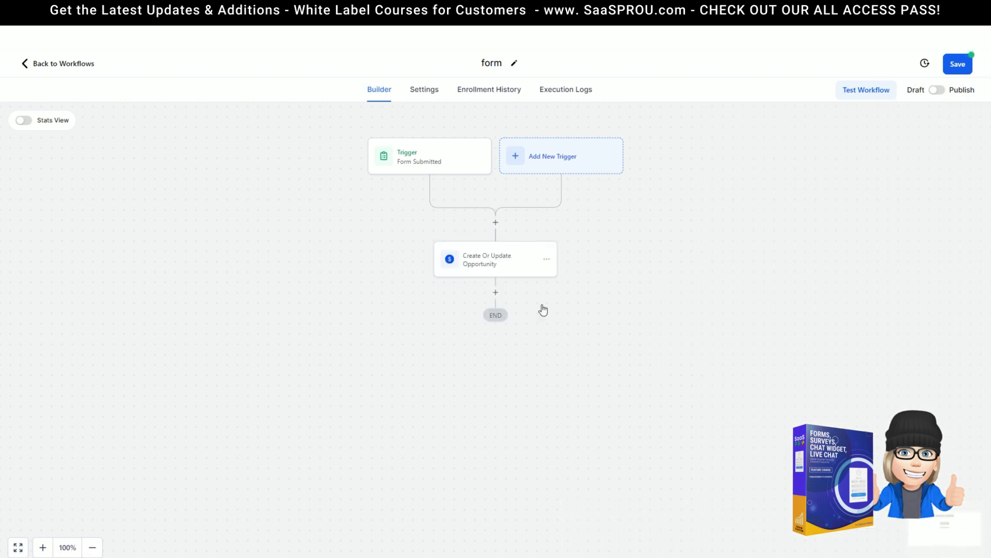
Step: Add a Wait step of 2 after the opportunity, then search 'send' for the next action
{"action": "left_click", "coordinate": [495, 293]}
{"action": "type", "text": "wait"}
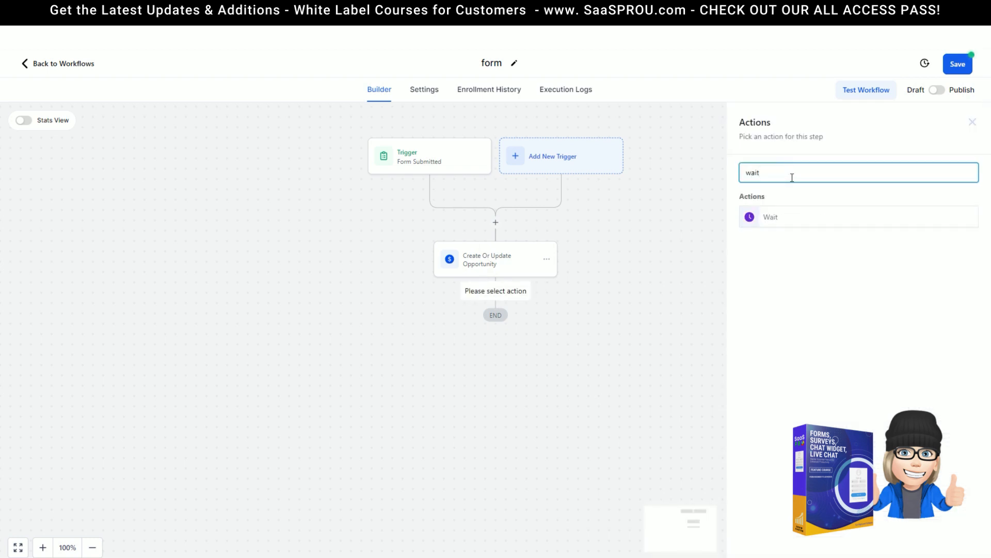
{"action": "left_click", "coordinate": [788, 216]}
{"action": "left_click_drag", "start_coordinate": [578, 284], "coordinate": [495, 283]}
{"action": "type", "text": "2"}
{"action": "left_click", "coordinate": [957, 547]}
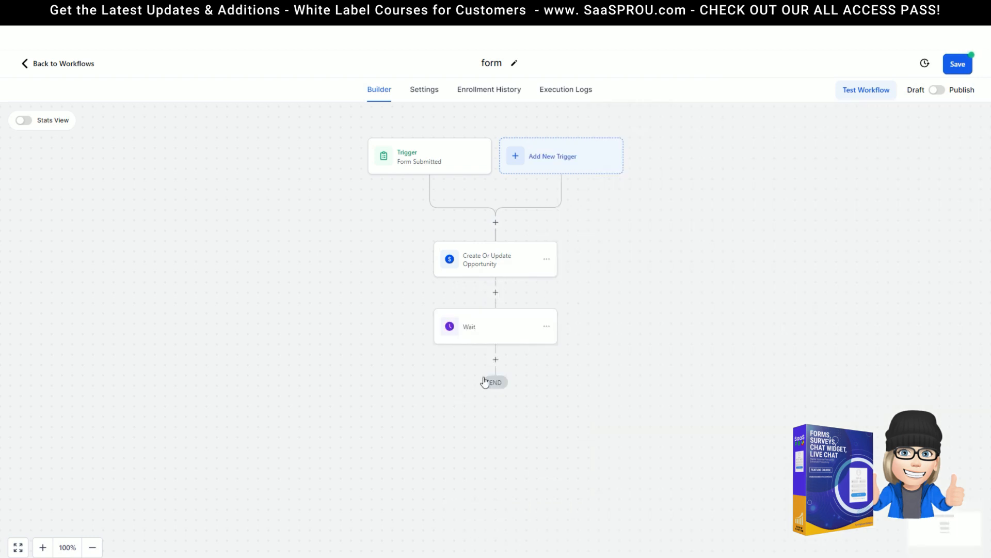
{"action": "left_click", "coordinate": [496, 362]}
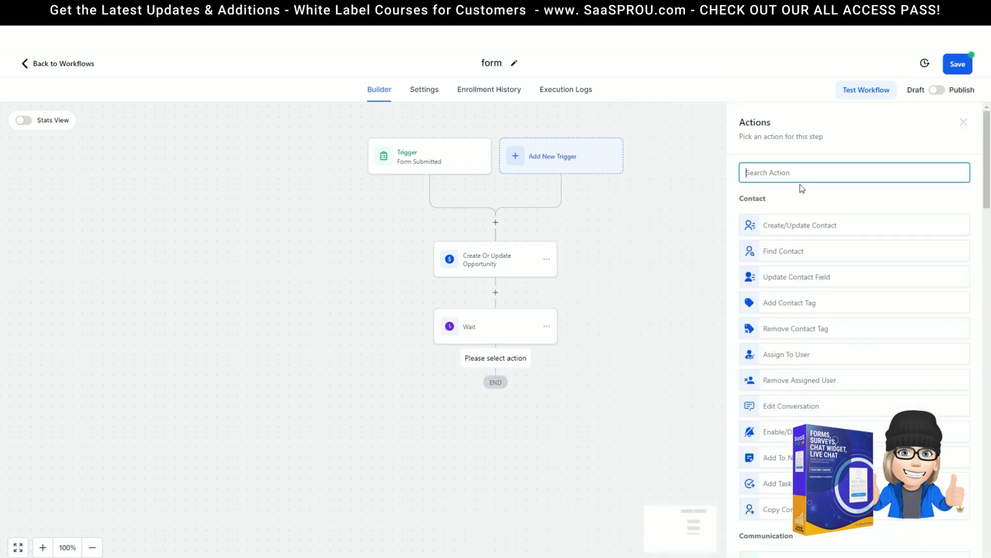
{"action": "type", "text": "send"}
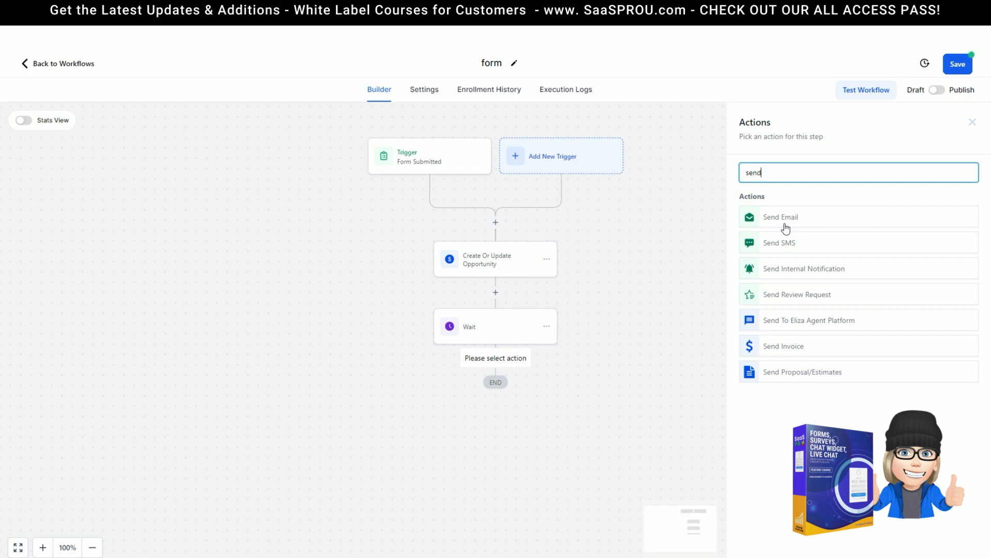
Step: Add a Send Email action whose message greets the contact's First Name, then 'thank you for taking'
{"action": "left_click", "coordinate": [786, 228]}
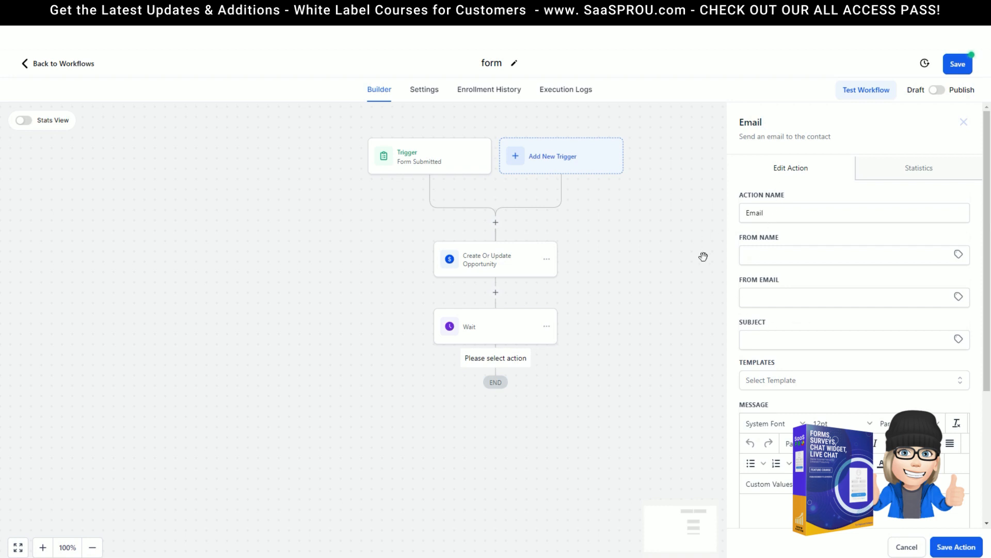
{"action": "scroll", "coordinate": [806, 377], "scroll_direction": "down", "scroll_amount": 2}
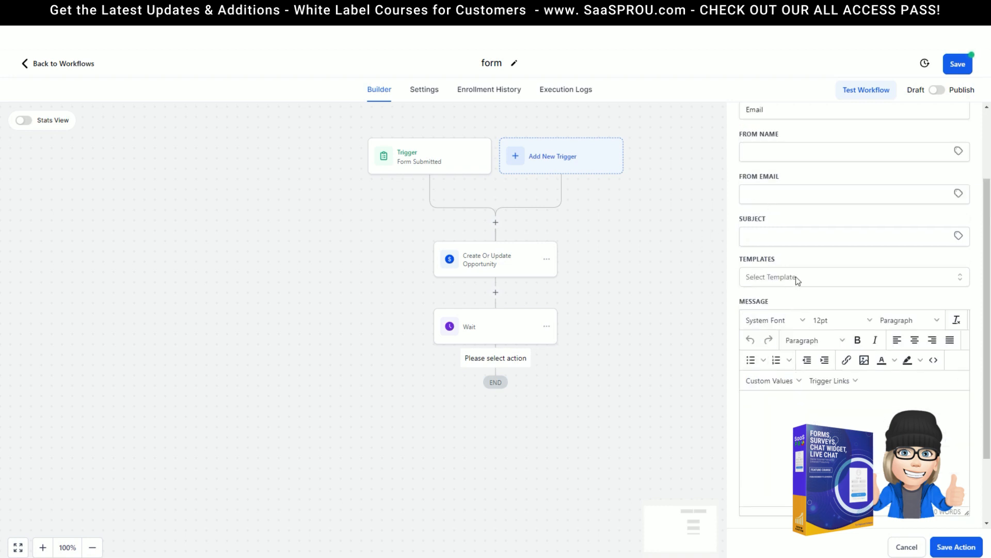
{"action": "left_click", "coordinate": [798, 281]}
{"action": "left_click", "coordinate": [761, 265]}
{"action": "left_click", "coordinate": [755, 384]}
{"action": "mouse_move", "coordinate": [760, 403]}
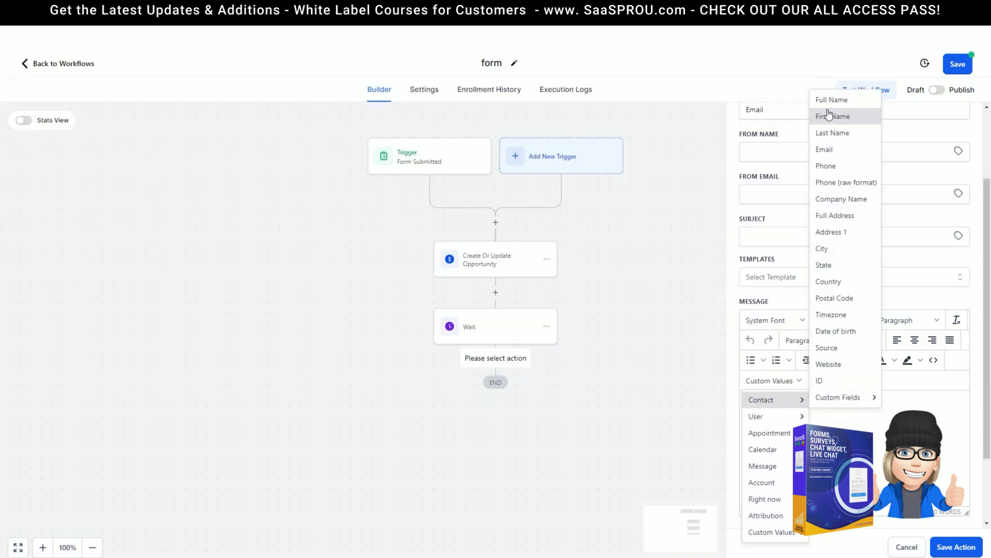
{"action": "left_click", "coordinate": [832, 116]}
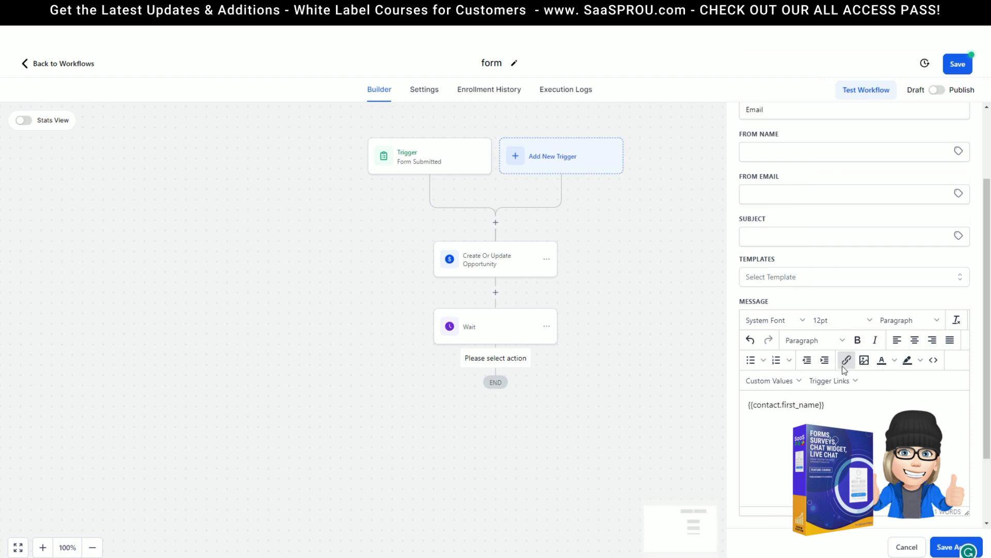
{"action": "type", "text": ","}
{"action": "key", "text": "Return"}
{"action": "type", "text": "thank you for taking"}
Step: Set the email subject to 'Thank you' and save the Email step
{"action": "left_click", "coordinate": [762, 233]}
{"action": "left_click", "coordinate": [744, 272]}
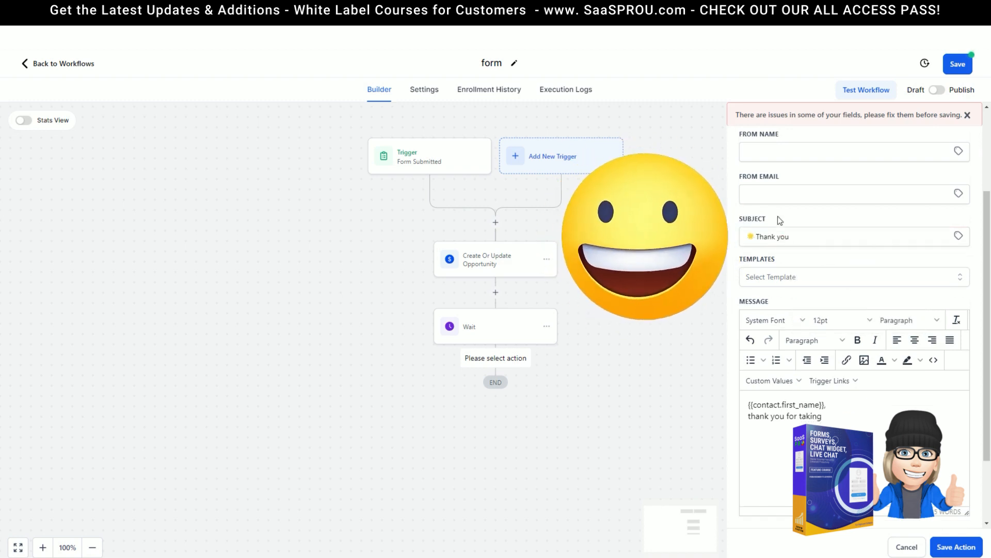
{"action": "scroll", "coordinate": [850, 274], "scroll_direction": "up", "scroll_amount": 3}
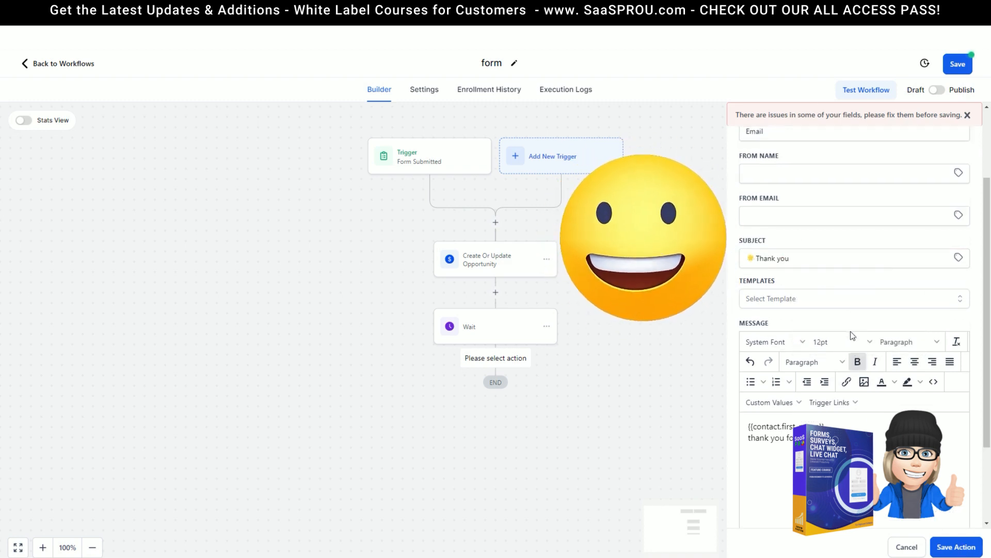
{"action": "scroll", "coordinate": [885, 430], "scroll_direction": "down", "scroll_amount": 2}
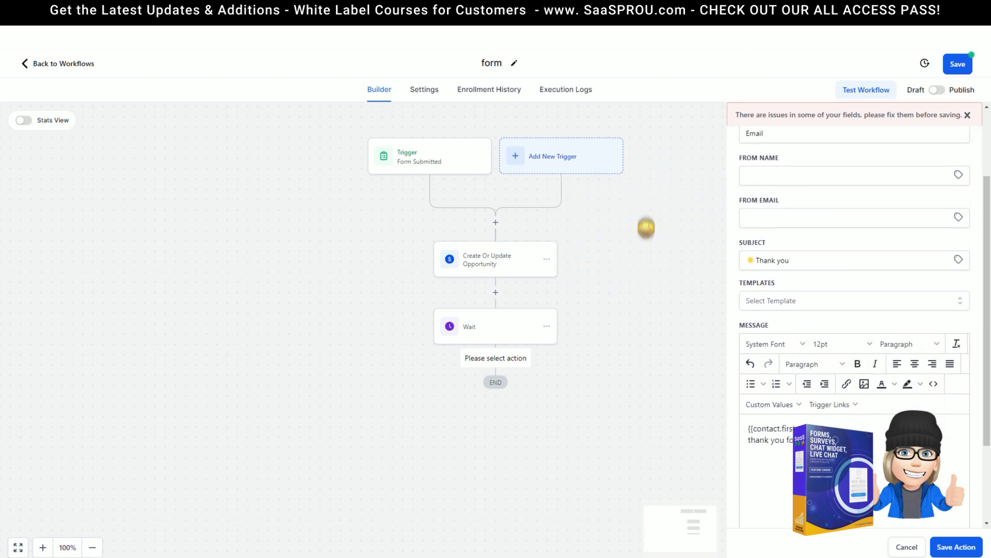
{"action": "left_click", "coordinate": [956, 547]}
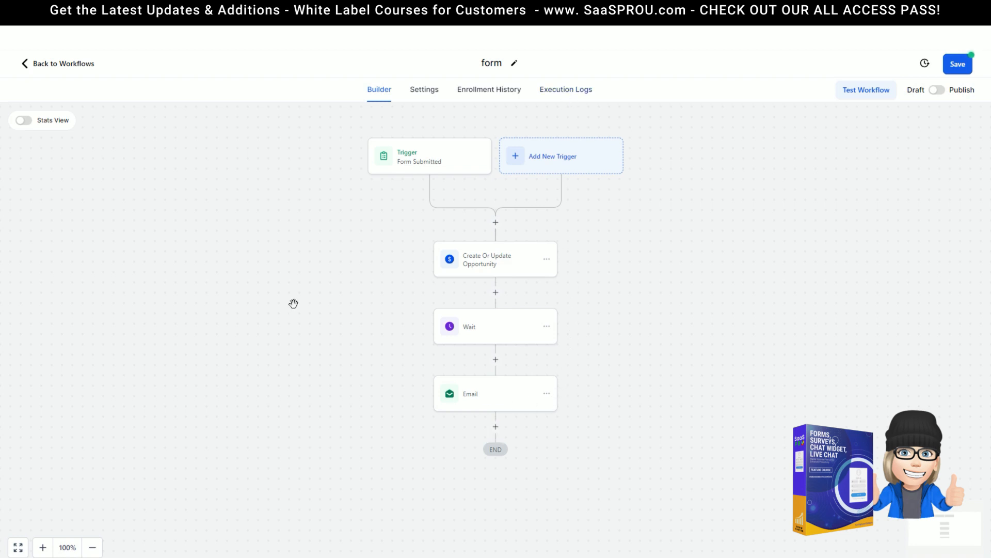
Step: Add a Survey Submitted trigger filtered to the demo survey question survey
{"action": "left_click", "coordinate": [549, 162]}
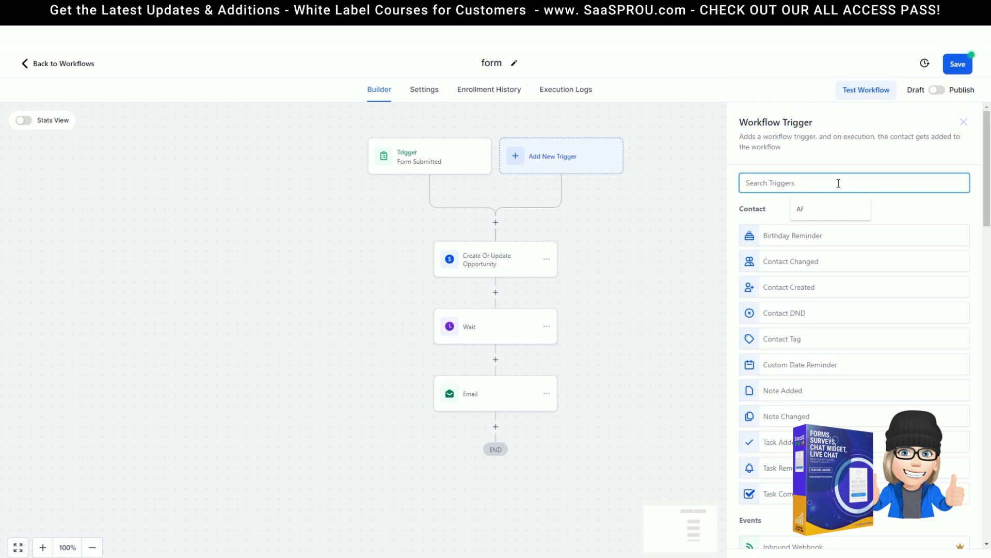
{"action": "type", "text": "sur"}
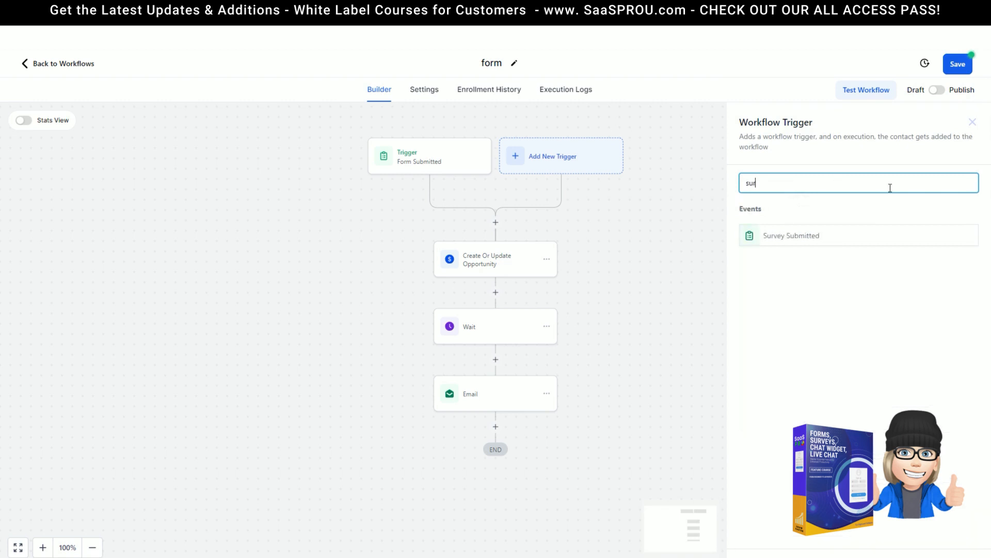
{"action": "left_click", "coordinate": [792, 239]}
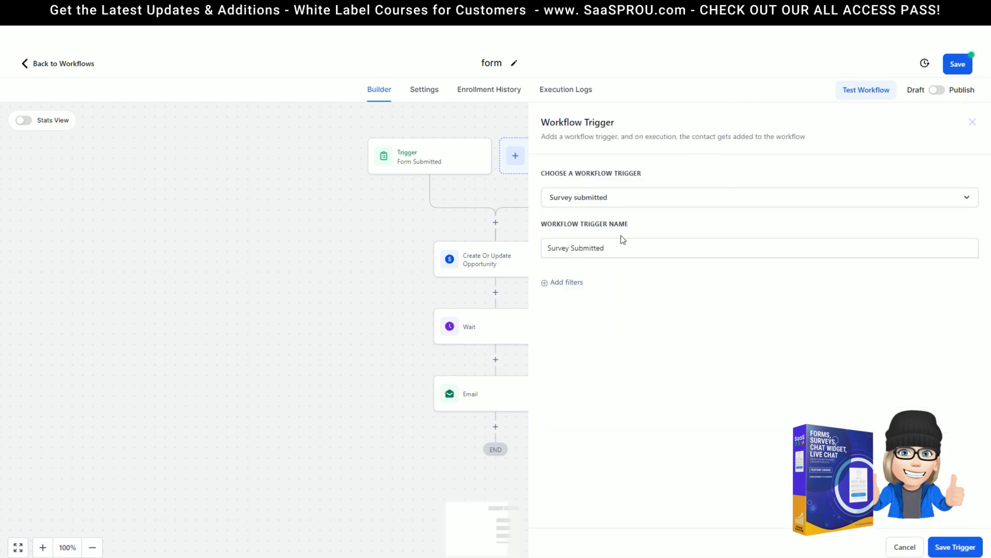
{"action": "left_click", "coordinate": [565, 285]}
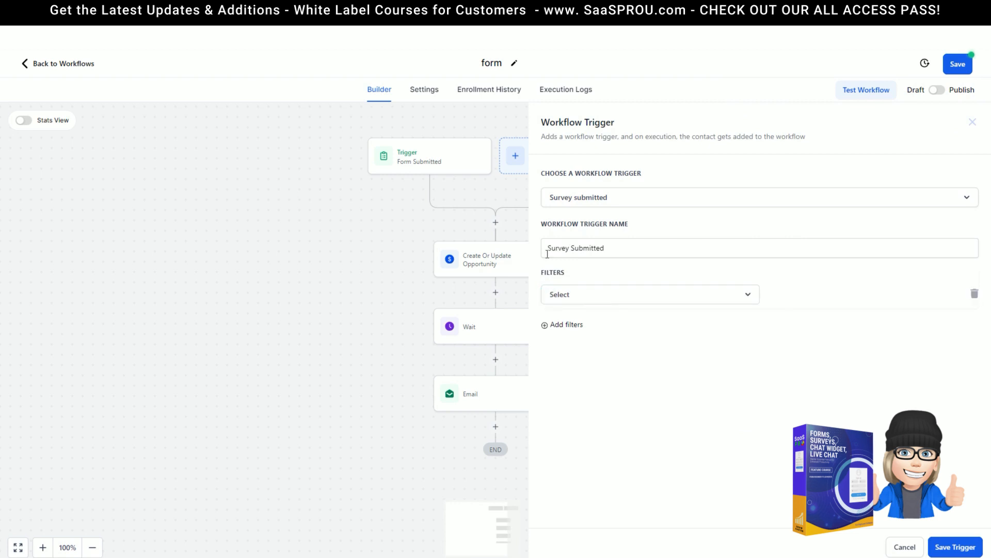
{"action": "left_click", "coordinate": [594, 296]}
{"action": "left_click", "coordinate": [578, 387]}
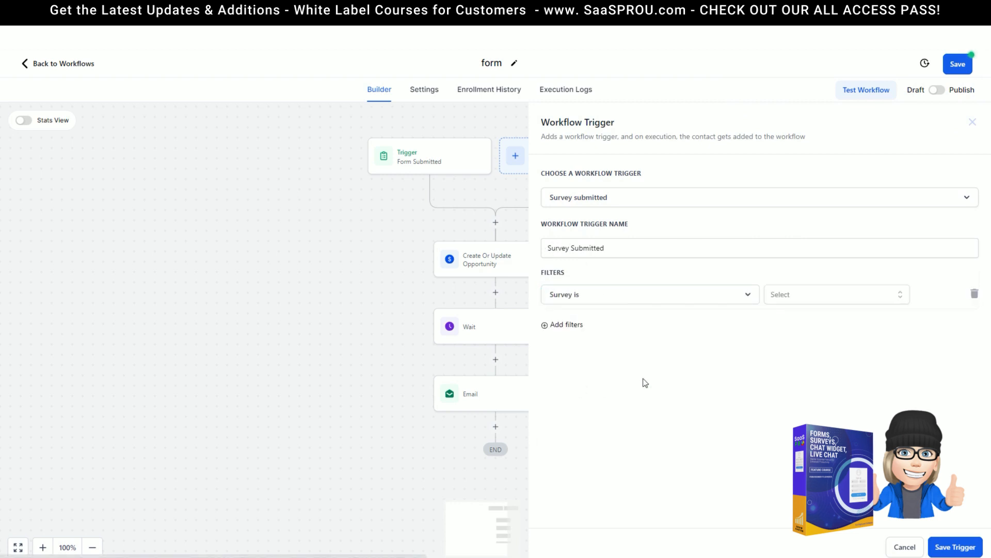
{"action": "left_click", "coordinate": [806, 296]}
{"action": "left_click", "coordinate": [819, 345]}
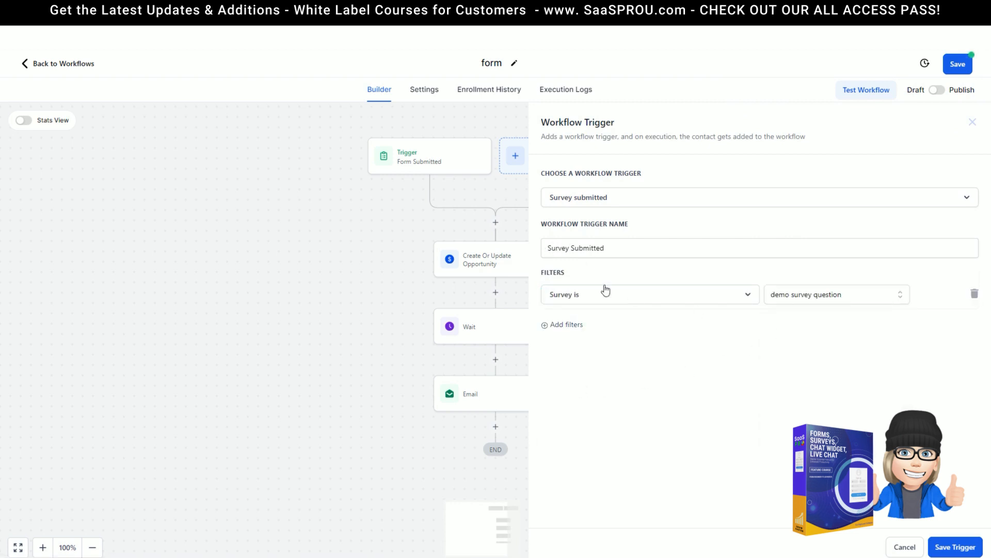
Step: Try a Disqualified is true filter, then discard the survey trigger without saving
{"action": "left_click", "coordinate": [563, 297]}
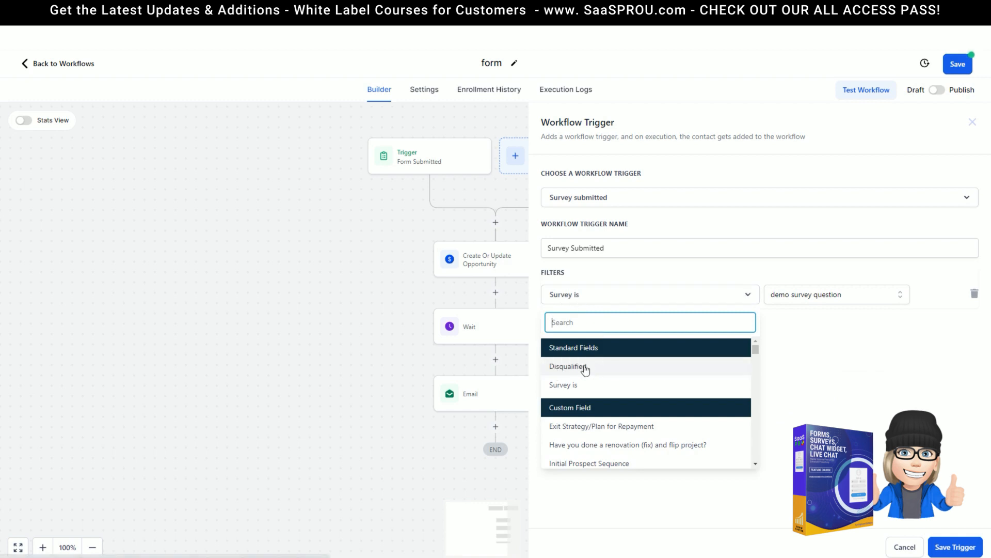
{"action": "left_click", "coordinate": [556, 369]}
{"action": "left_click", "coordinate": [804, 296]}
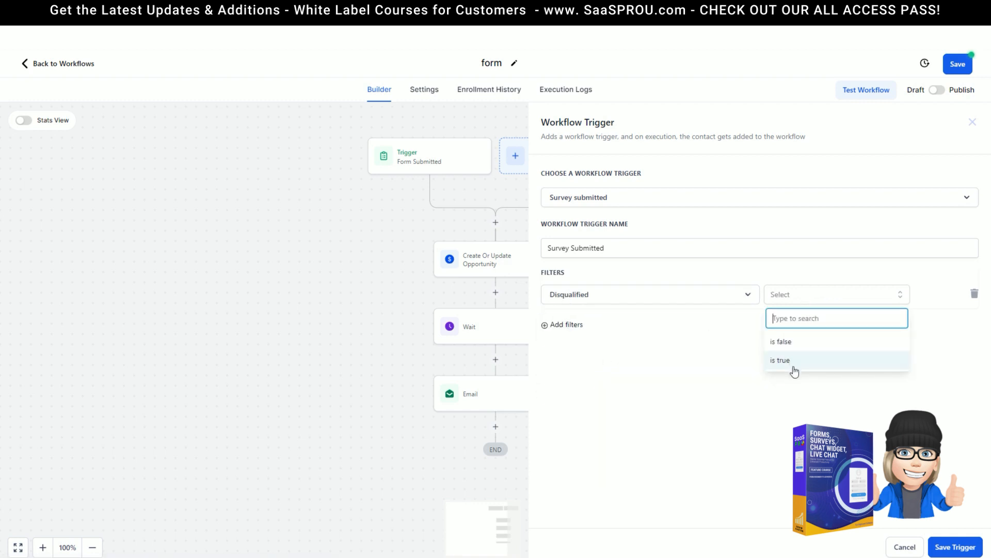
{"action": "left_click", "coordinate": [612, 295]}
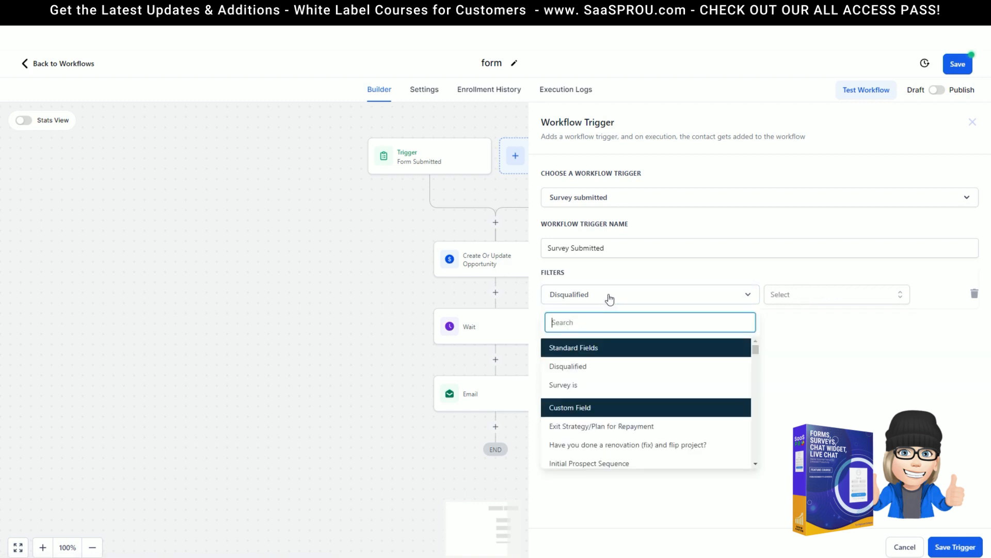
{"action": "left_click", "coordinate": [581, 386]}
{"action": "left_click", "coordinate": [804, 296]}
{"action": "left_click", "coordinate": [810, 344]}
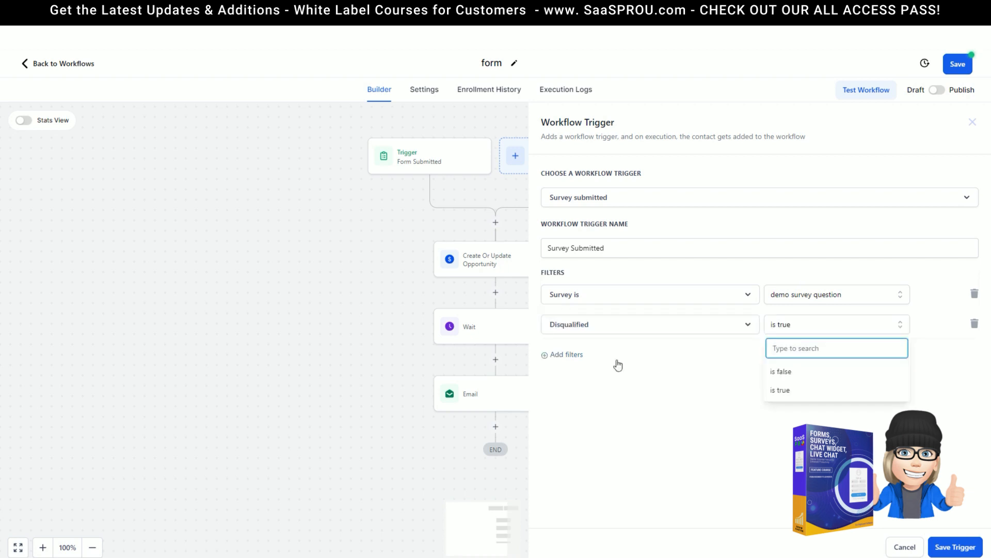
{"action": "left_click", "coordinate": [617, 365]}
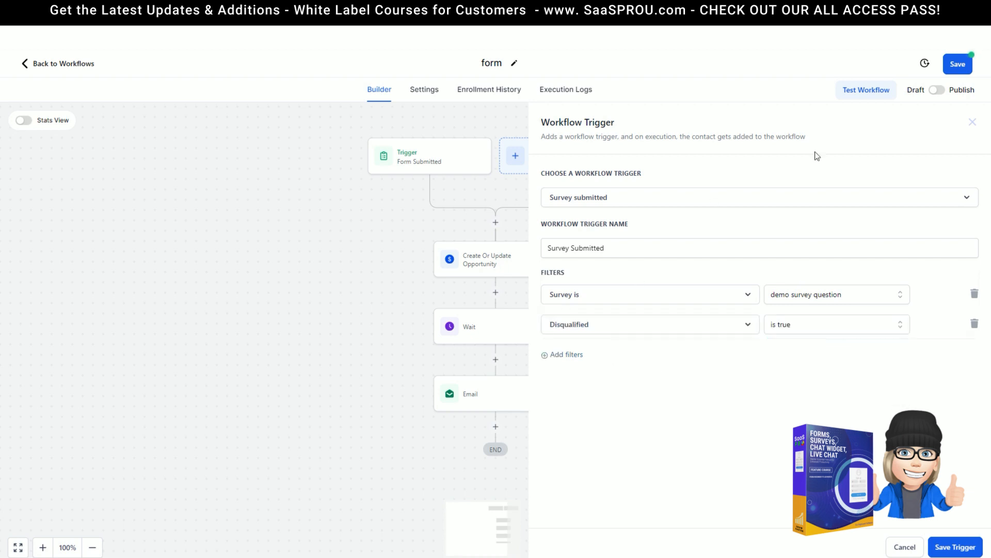
{"action": "left_click", "coordinate": [905, 547]}
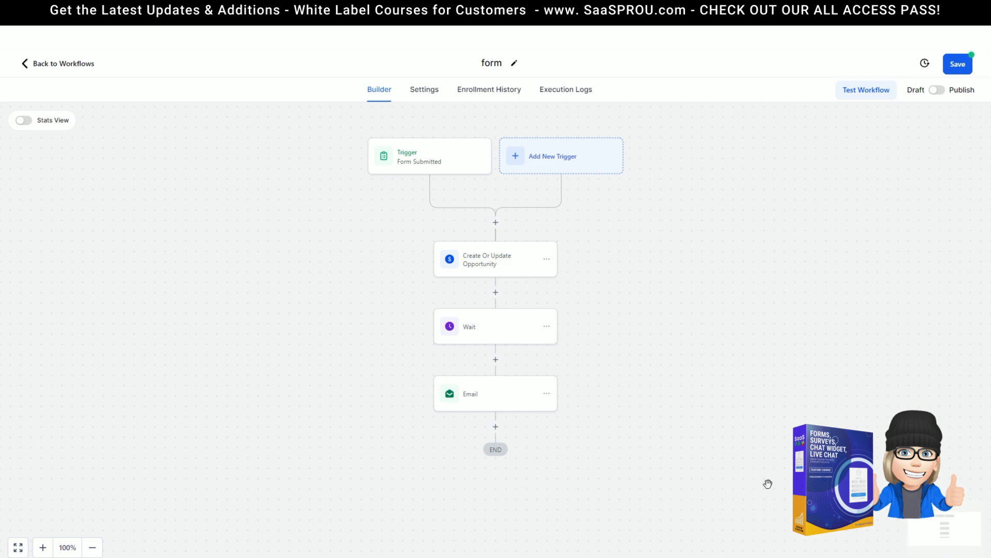
Step: Add a Customer Replied trigger by searching 'me' in the trigger list
{"action": "left_click", "coordinate": [550, 158]}
{"action": "type", "text": "me"}
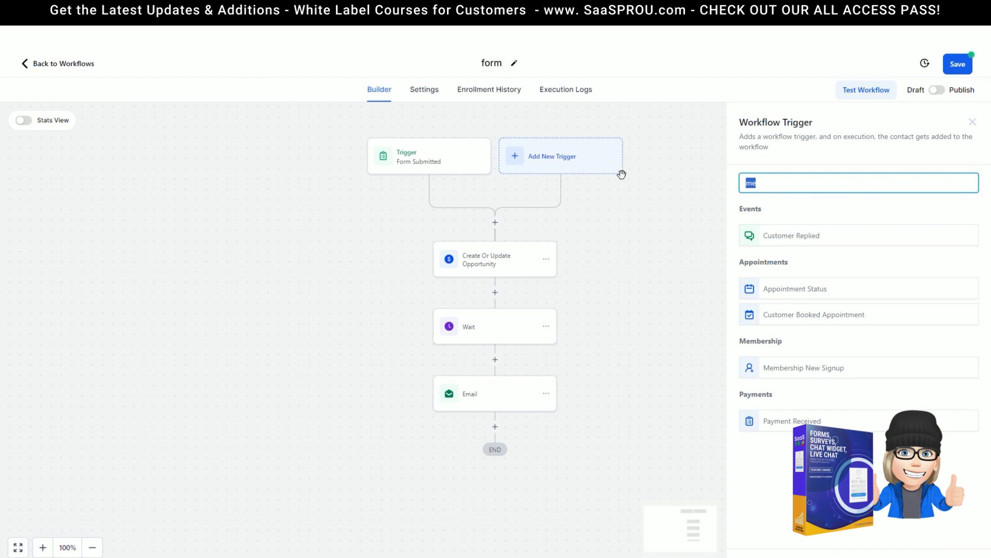
{"action": "left_click", "coordinate": [775, 189]}
{"action": "left_click", "coordinate": [795, 237]}
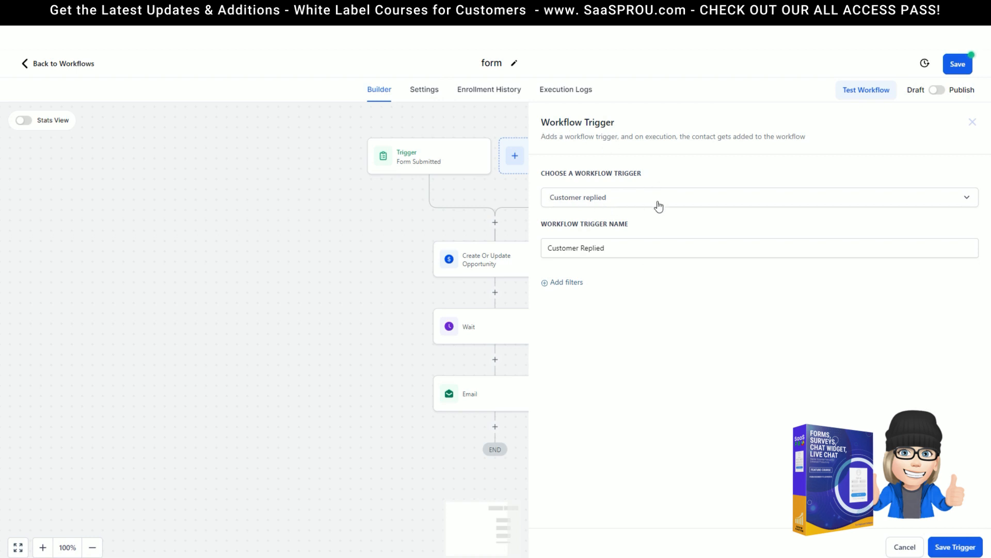
Step: Filter the trigger to Reply channel is Chat Widget, close its settings and save the workflow
{"action": "left_click", "coordinate": [563, 283]}
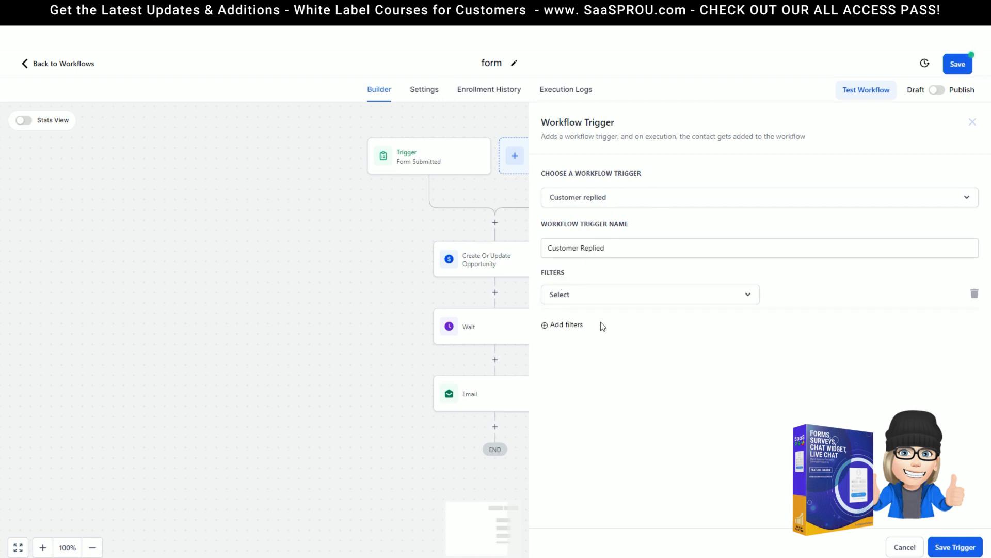
{"action": "left_click", "coordinate": [573, 297]}
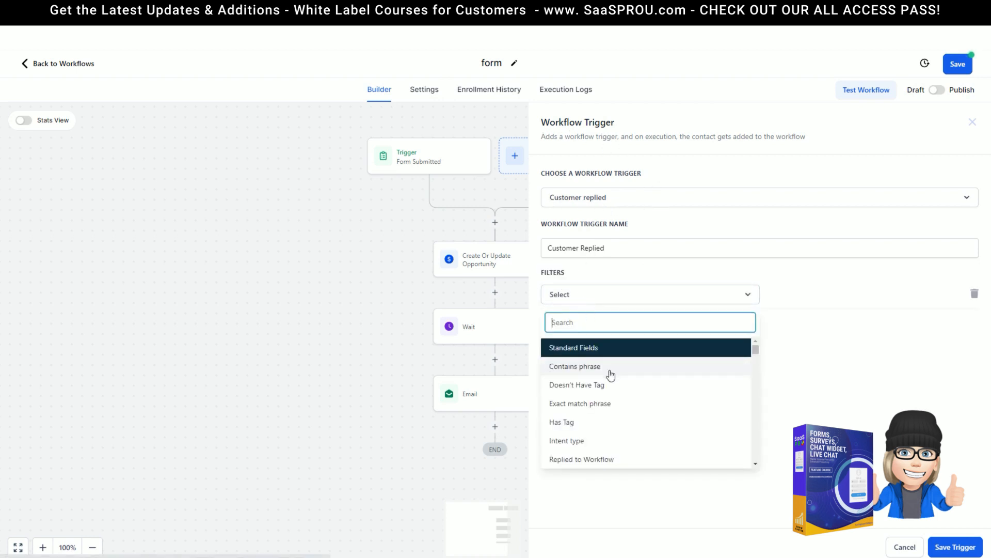
{"action": "scroll", "coordinate": [585, 453], "scroll_direction": "down", "scroll_amount": 2}
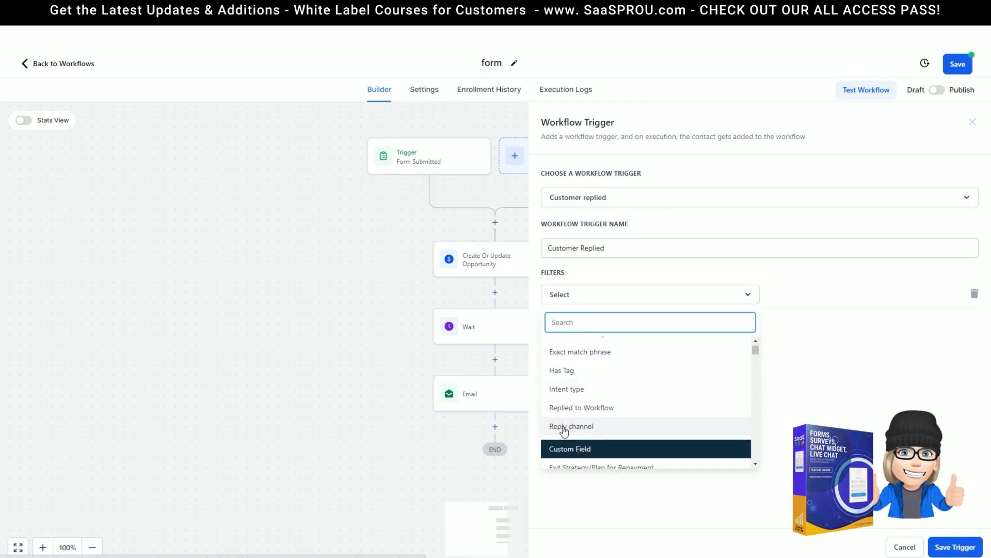
{"action": "left_click", "coordinate": [630, 427]}
{"action": "left_click", "coordinate": [789, 298]}
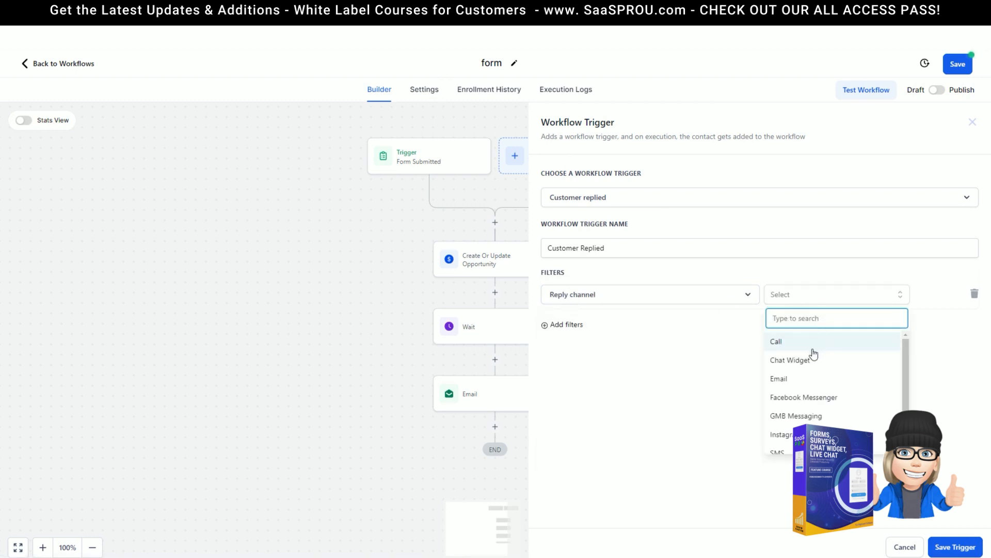
{"action": "left_click", "coordinate": [797, 366]}
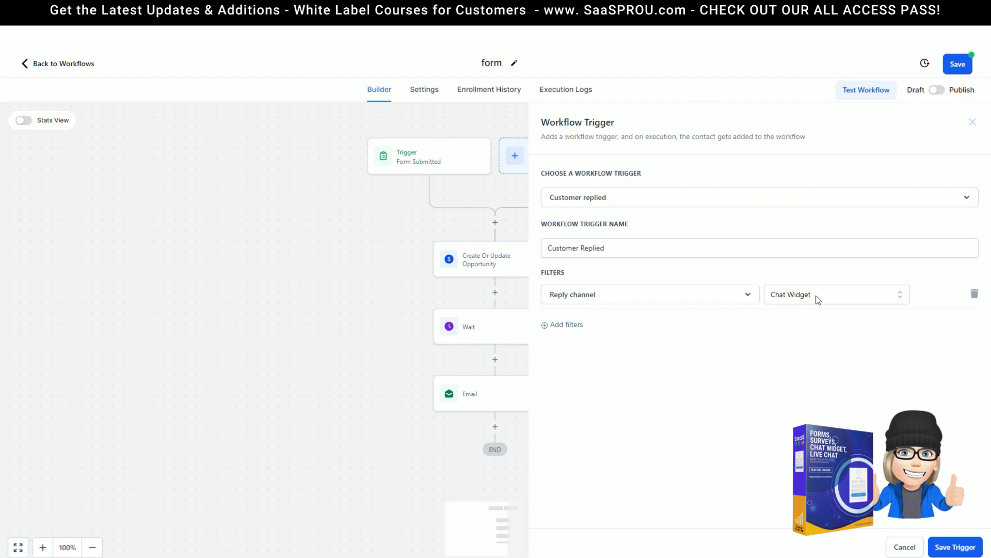
{"action": "left_click", "coordinate": [486, 114]}
{"action": "left_click", "coordinate": [950, 74]}
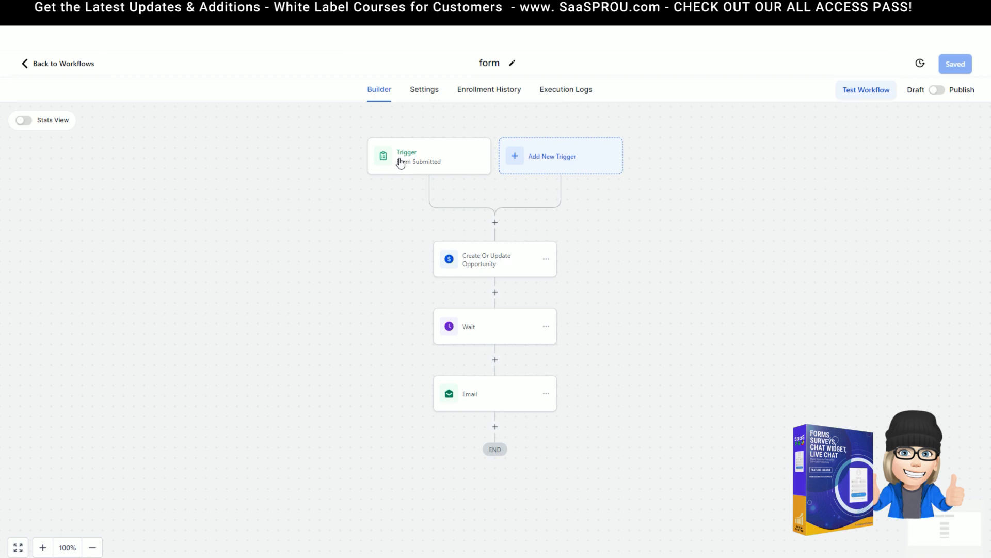
Step: Add another Customer Replied trigger, found by searching 'cu', with Reply channel set to Chat Widget
{"action": "left_click", "coordinate": [553, 158]}
{"action": "type", "text": "f"}
{"action": "key", "text": "BackSpace"}
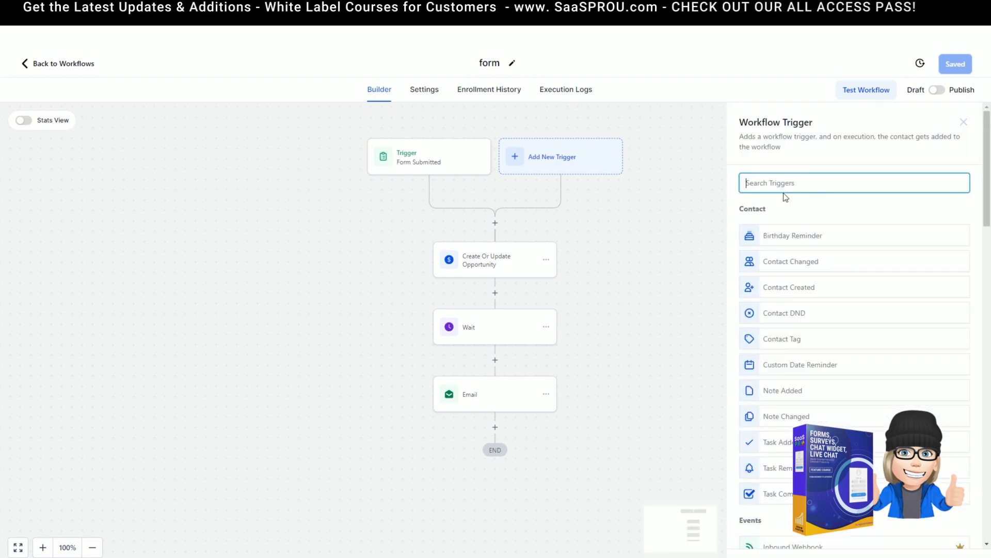
{"action": "type", "text": "cu"}
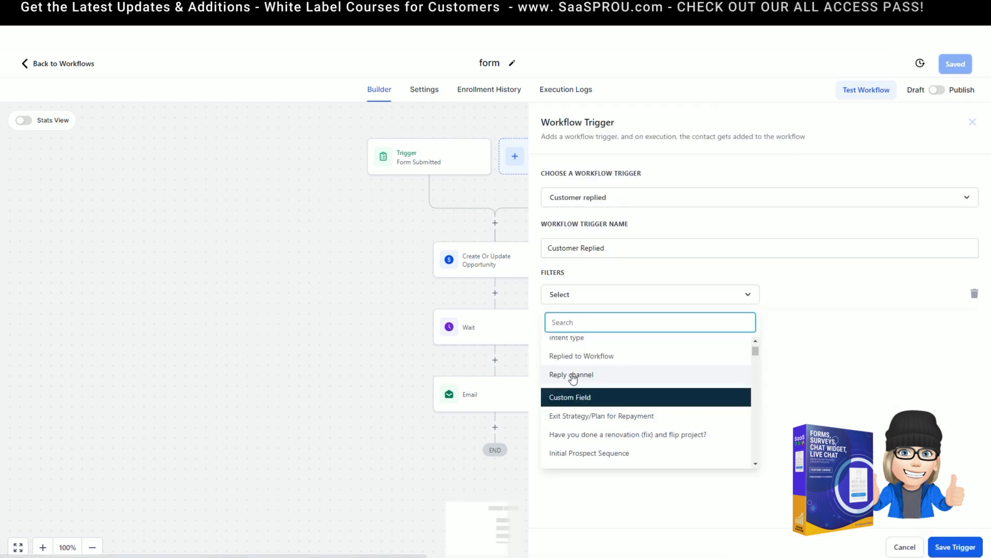
{"action": "left_click", "coordinate": [571, 375]}
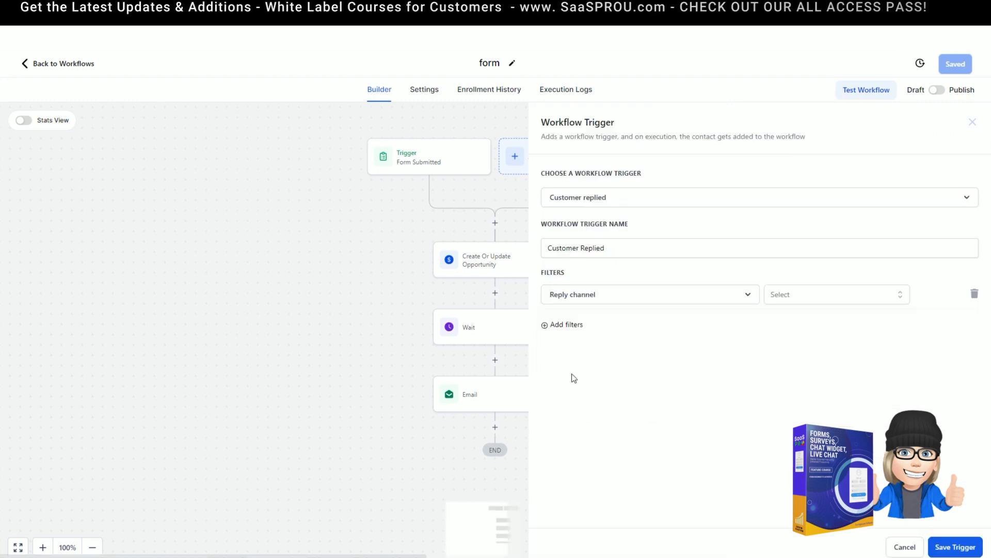
{"action": "left_click", "coordinate": [790, 295]}
{"action": "left_click", "coordinate": [810, 361]}
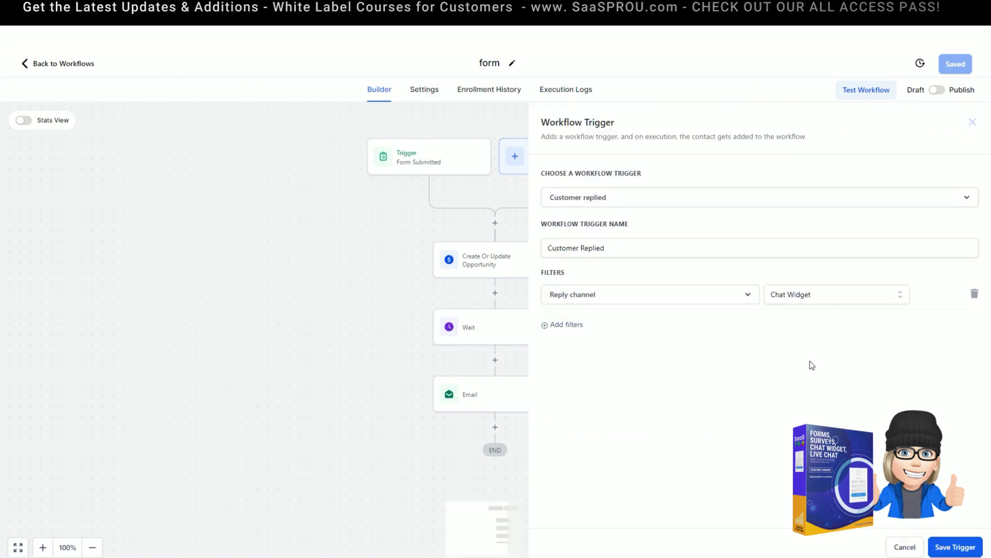